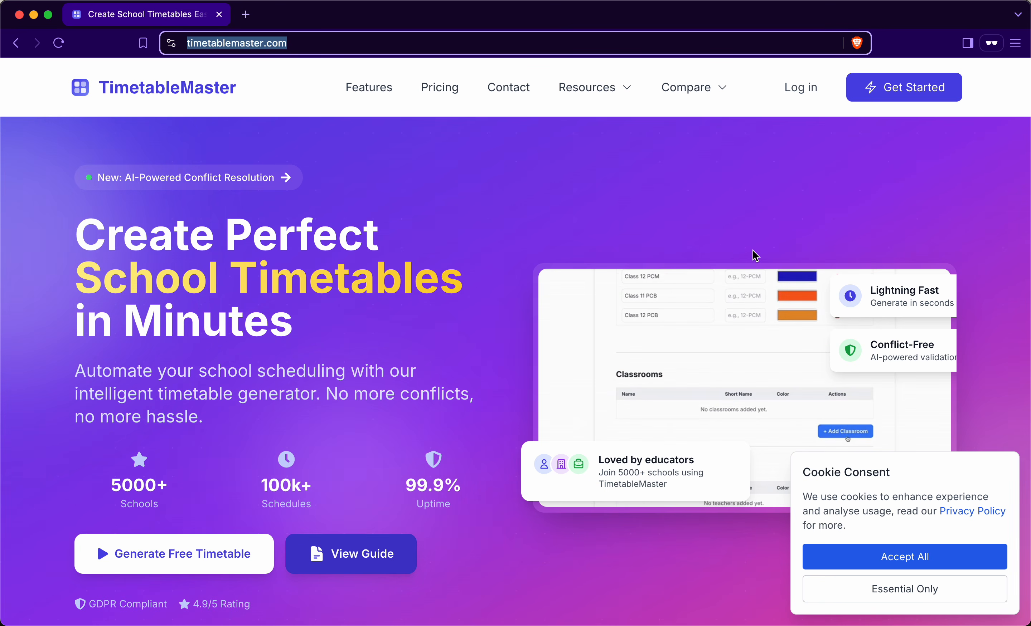
# Accept all cookies and open the account login page by way of the sign-up page
pyautogui.click(886, 557)
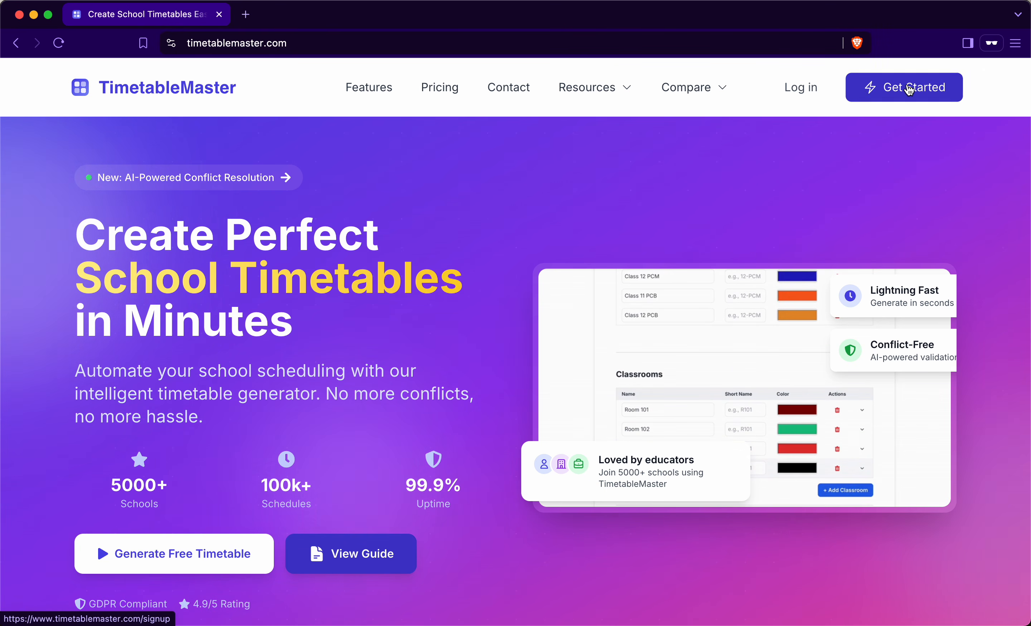
pyautogui.click(898, 100)
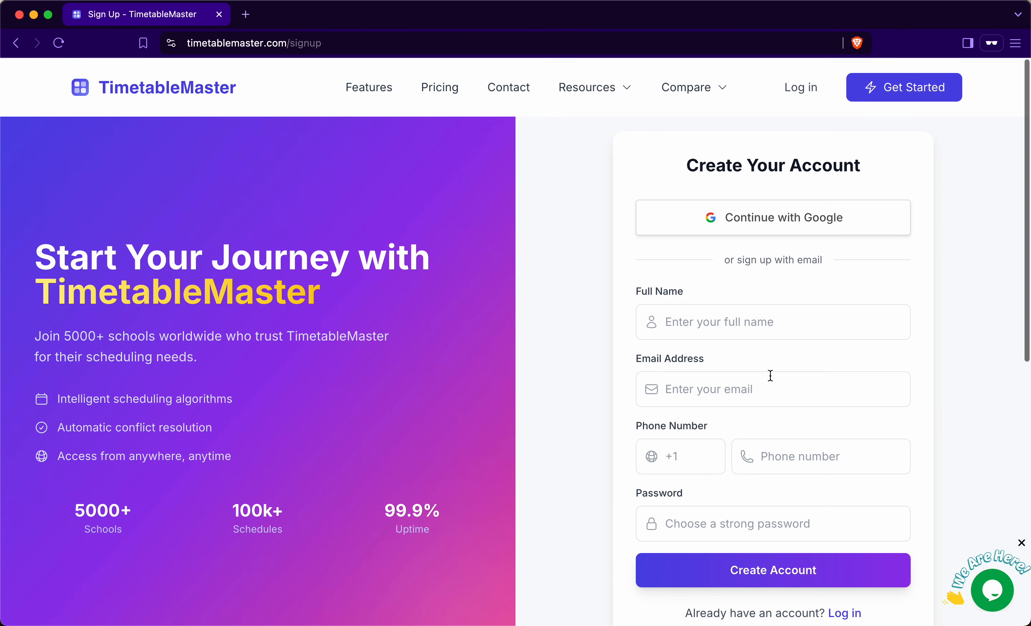
pyautogui.scroll(-5, 768, 374)
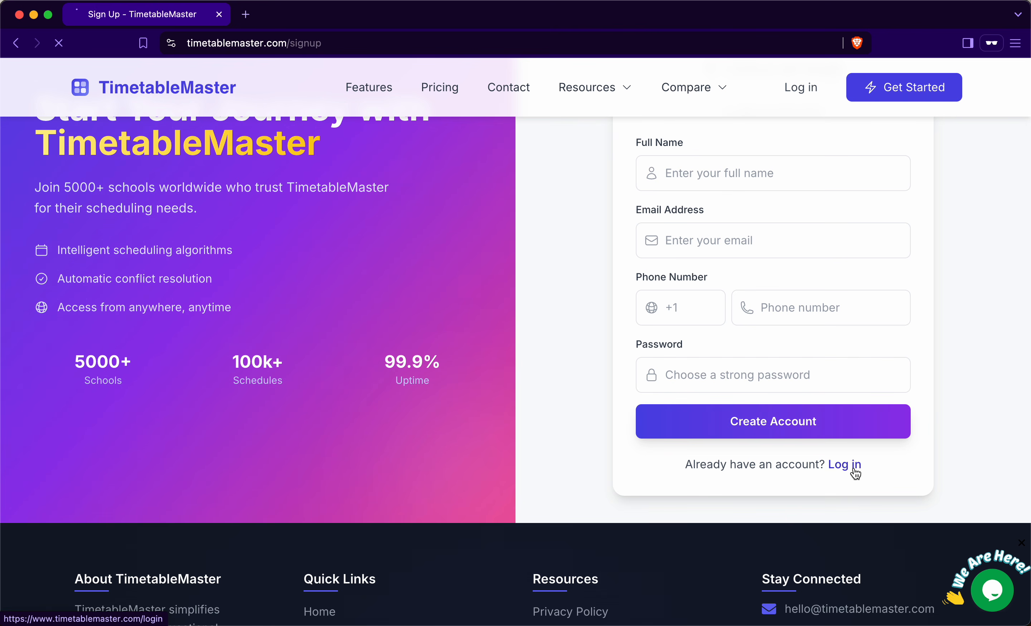
pyautogui.click(849, 470)
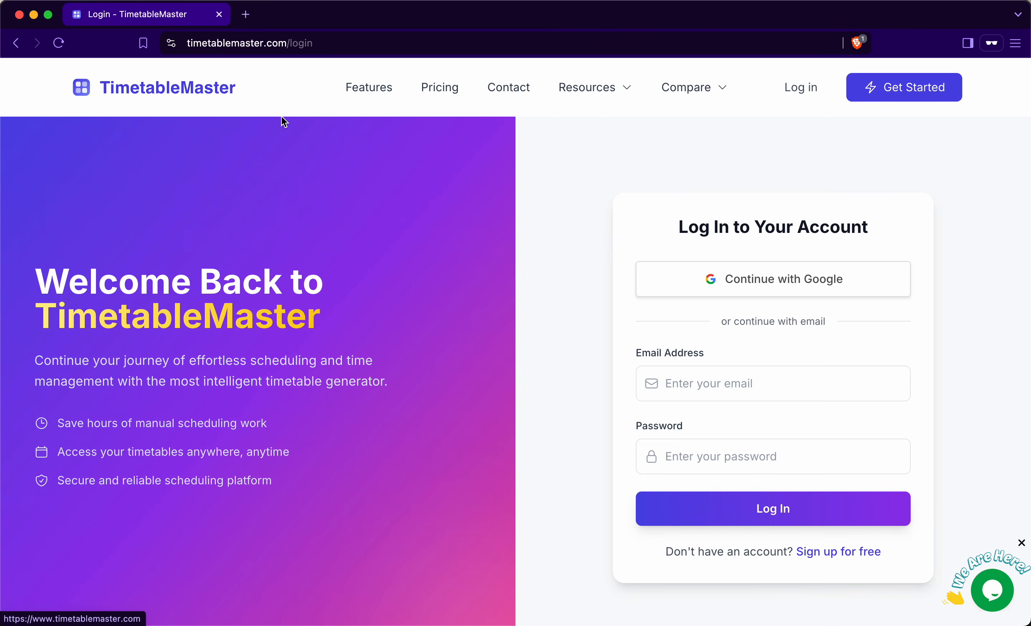
pyautogui.click(219, 15)
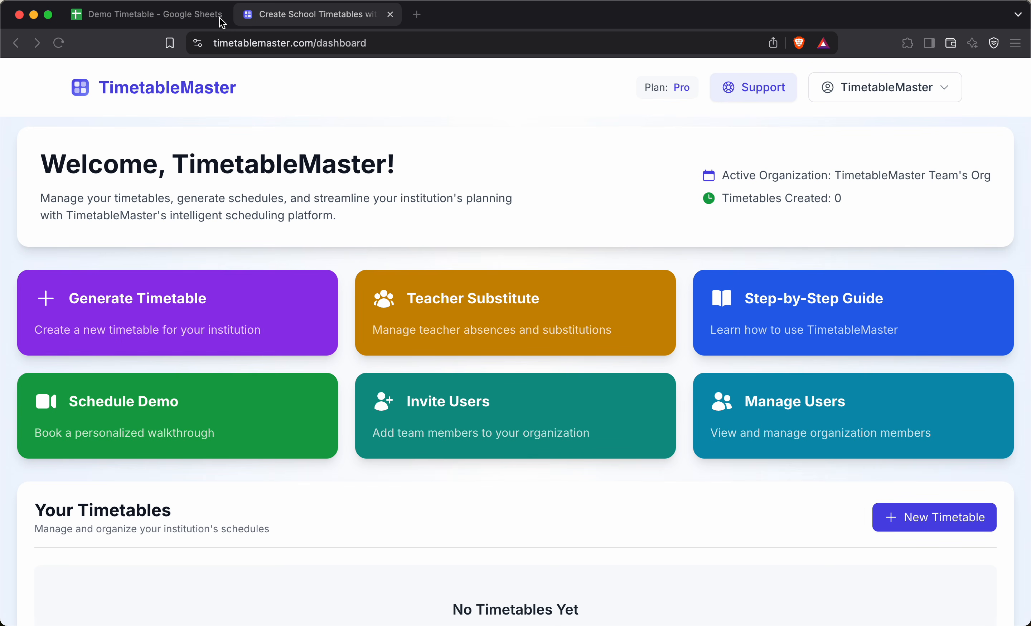
# Look over the dashboard's action cards and the Your Timetables section
pyautogui.scroll(-1, 699, 244)
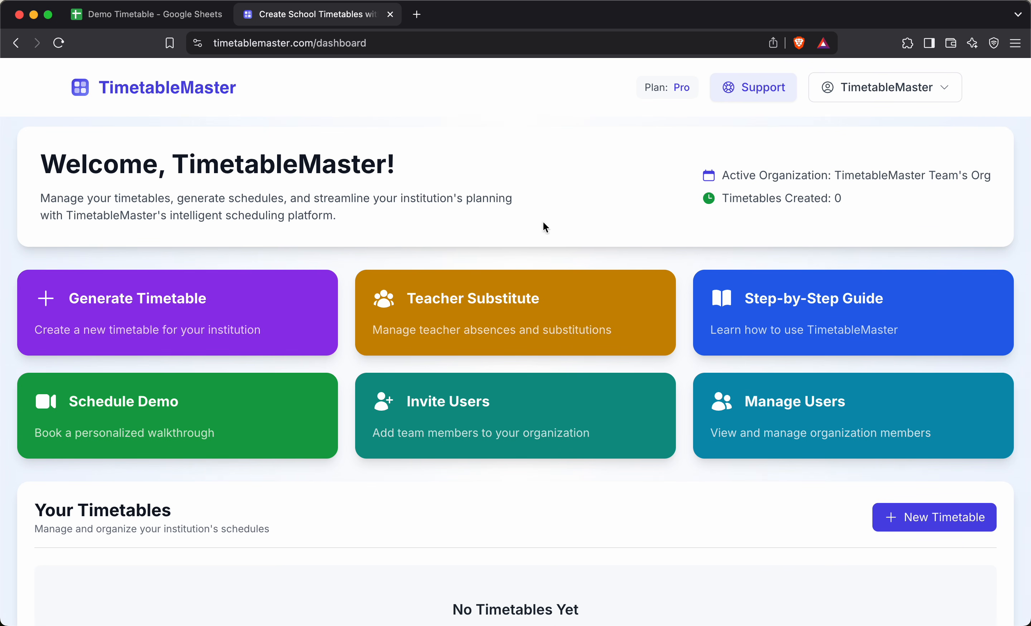
pyautogui.scroll(-5, 505, 426)
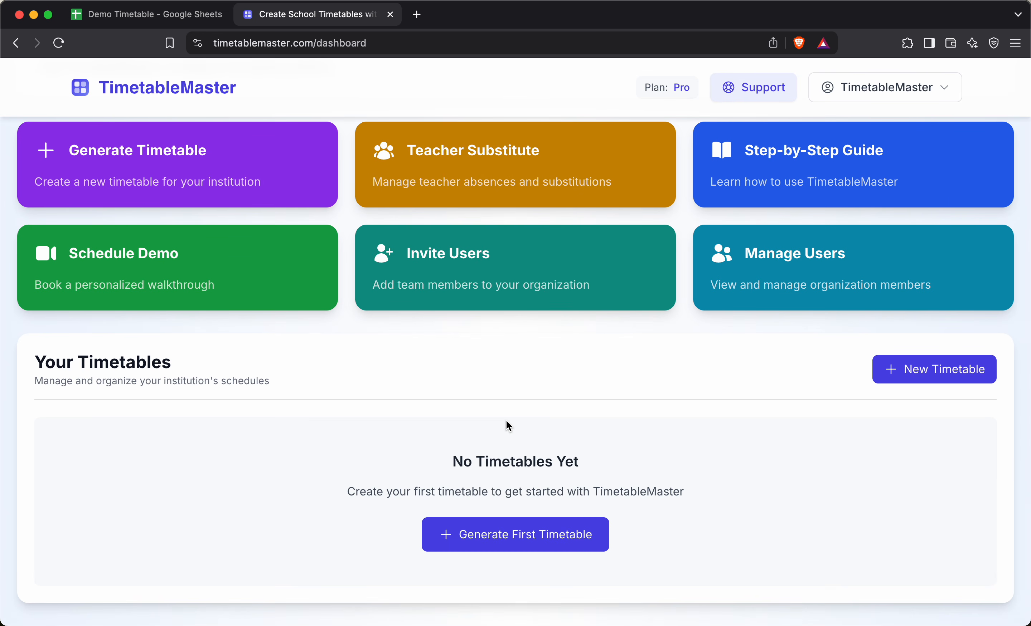
pyautogui.scroll(5, 506, 421)
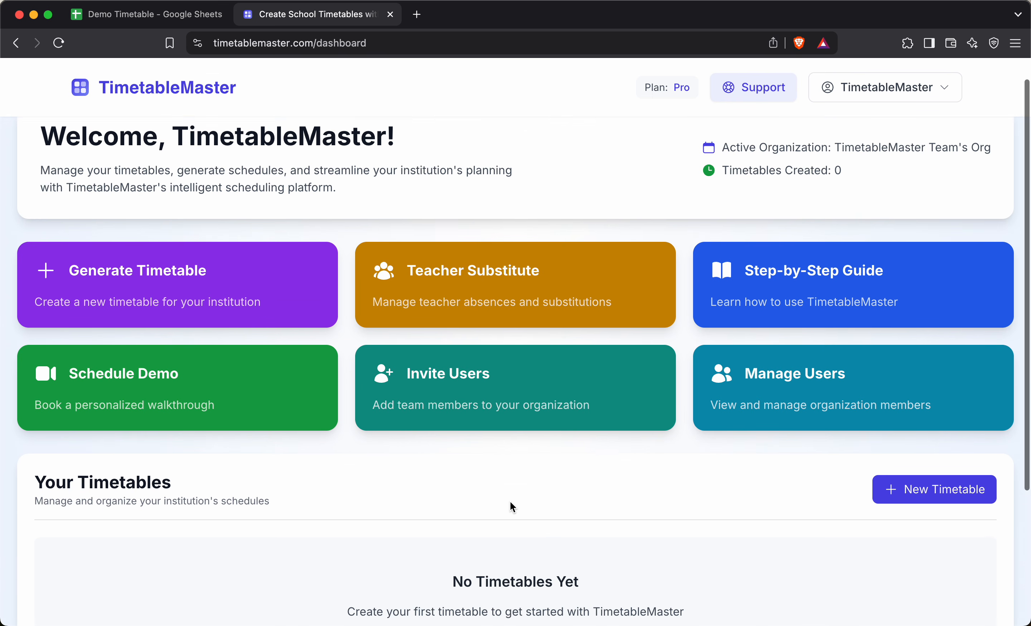
pyautogui.scroll(-5, 510, 502)
pyautogui.scroll(5, 449, 396)
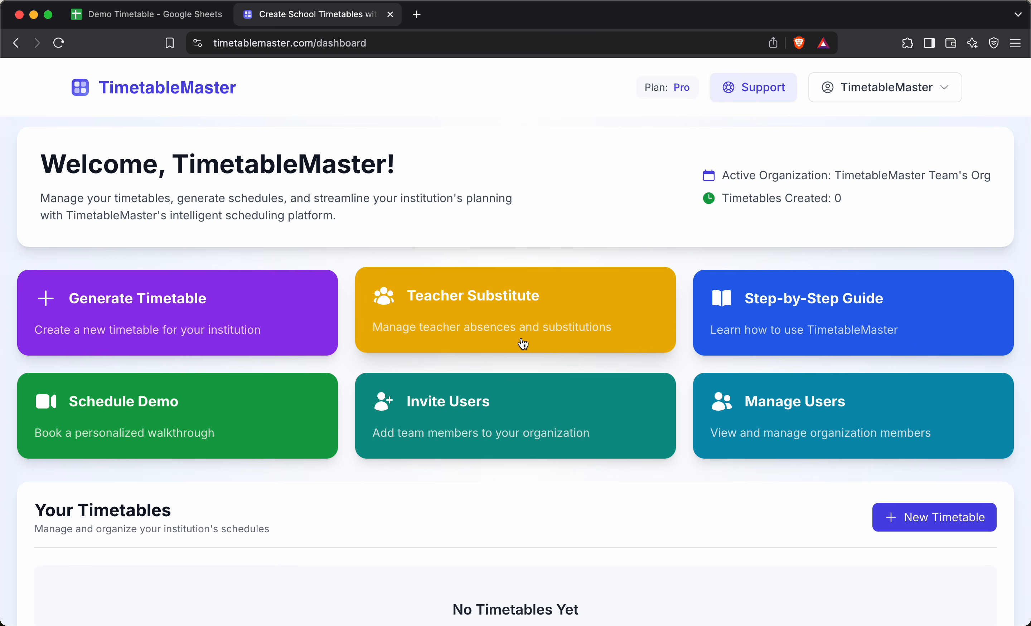
# Start generating a new timetable and name it "Demo Timetable"
pyautogui.scroll(-3, 539, 582)
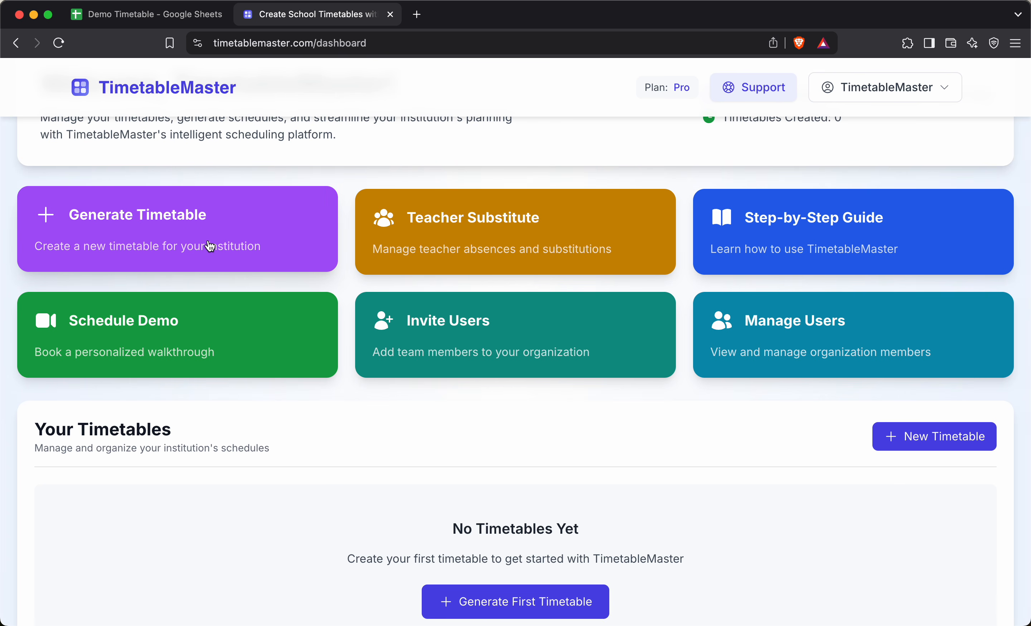
pyautogui.click(263, 256)
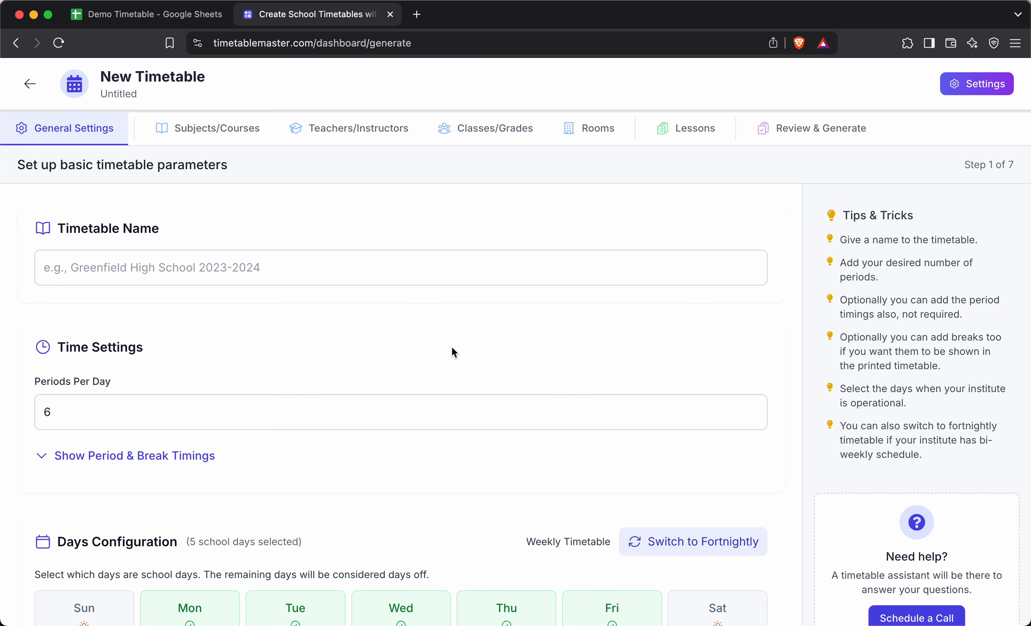
pyautogui.scroll(-1, 452, 347)
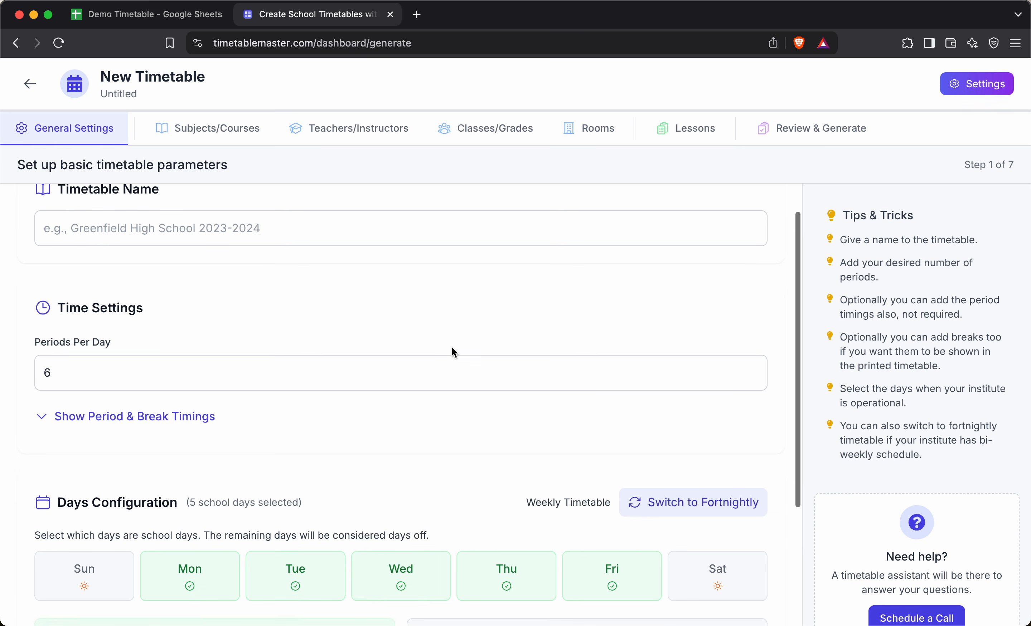
pyautogui.scroll(1, 452, 347)
pyautogui.click(203, 261)
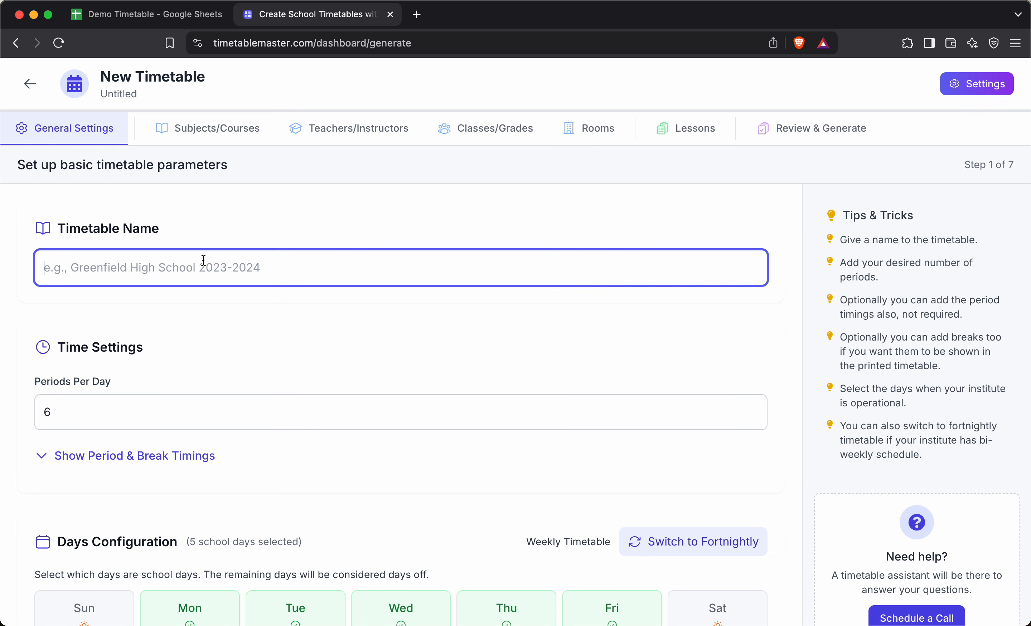
pyautogui.write('Demo Tim')
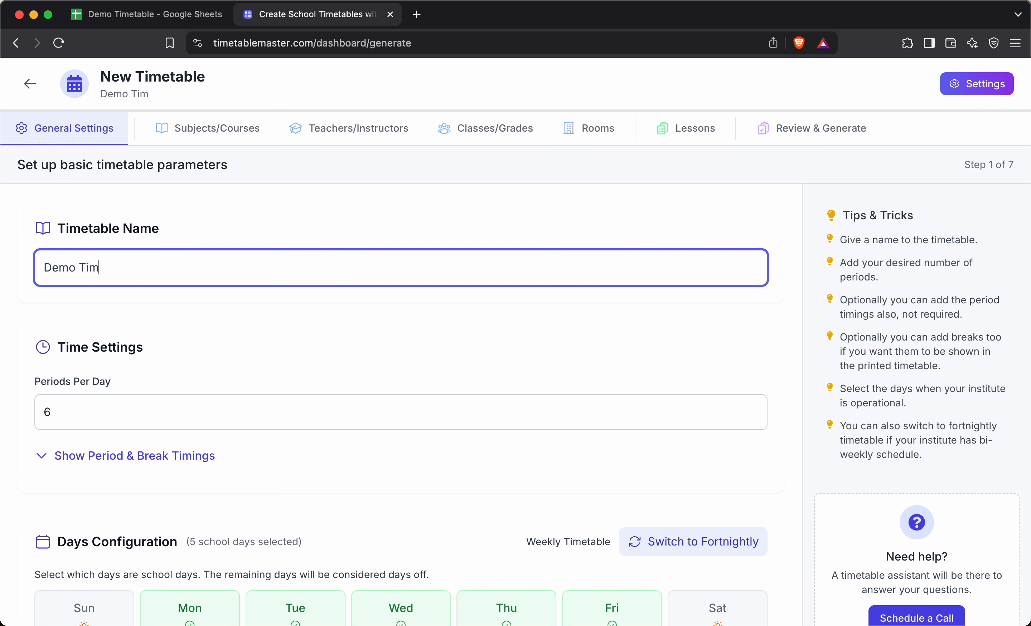
pyautogui.write('etablw')
pyautogui.press('BackSpace')
pyautogui.write('e')
# Set the timetable's number of periods per day to 8
pyautogui.click(237, 405)
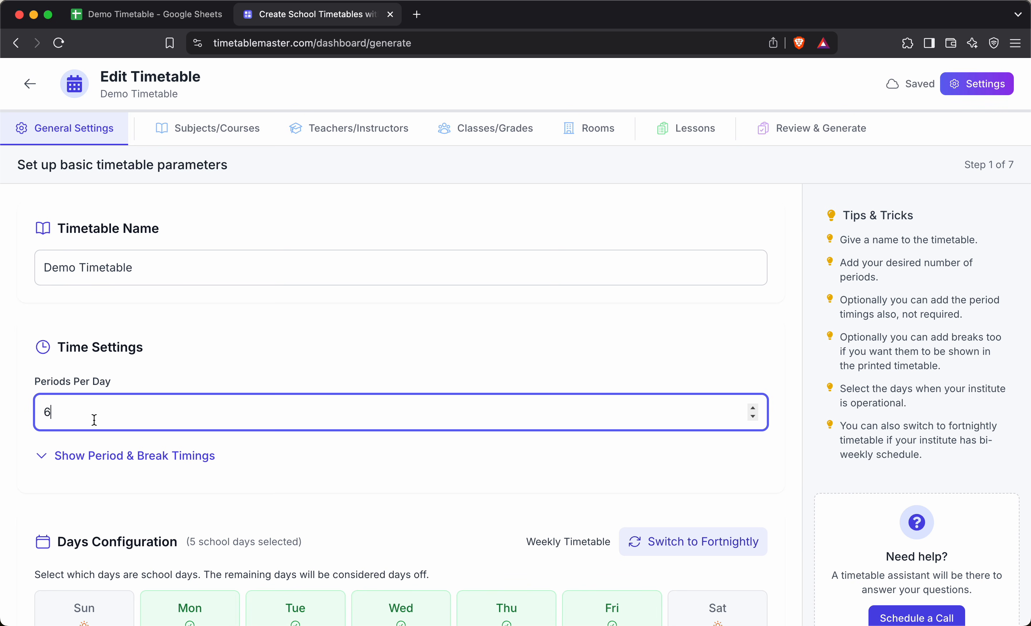
pyautogui.press('Up')
pyautogui.press('Up')
pyautogui.click(215, 333)
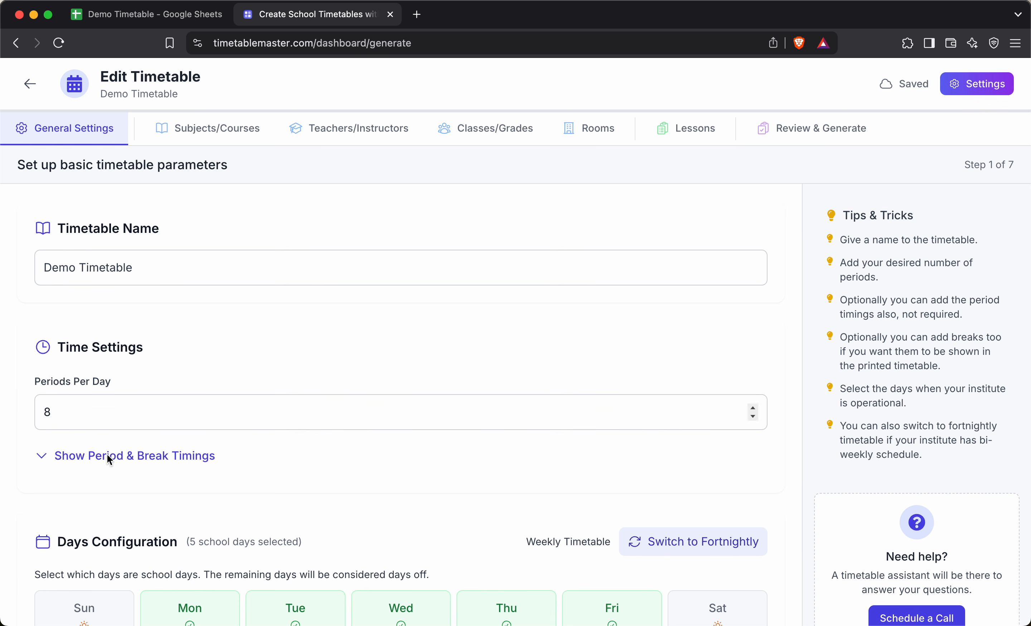
pyautogui.click(56, 419)
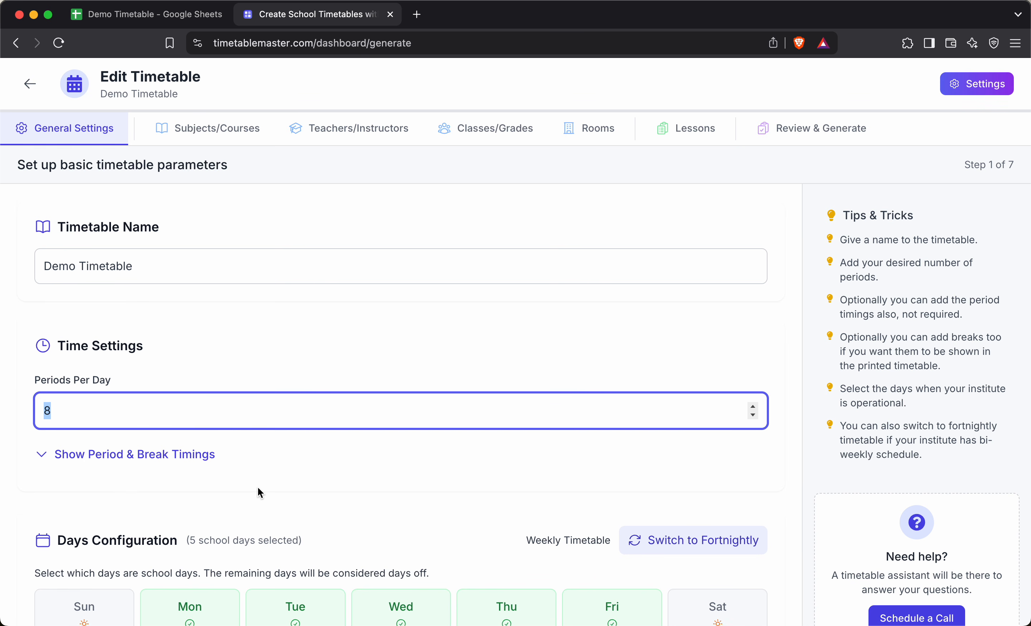
# Show the period and break timings and set Period 1 to run from 08:00 AM to 08:30 AM
pyautogui.scroll(-2, 212, 456)
pyautogui.click(146, 414)
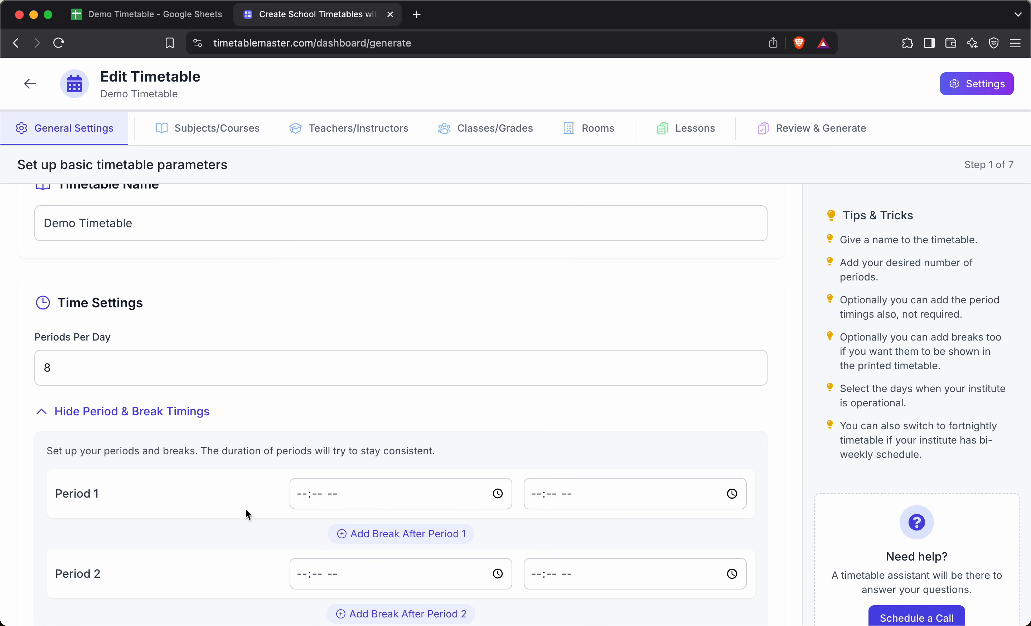
pyautogui.click(300, 499)
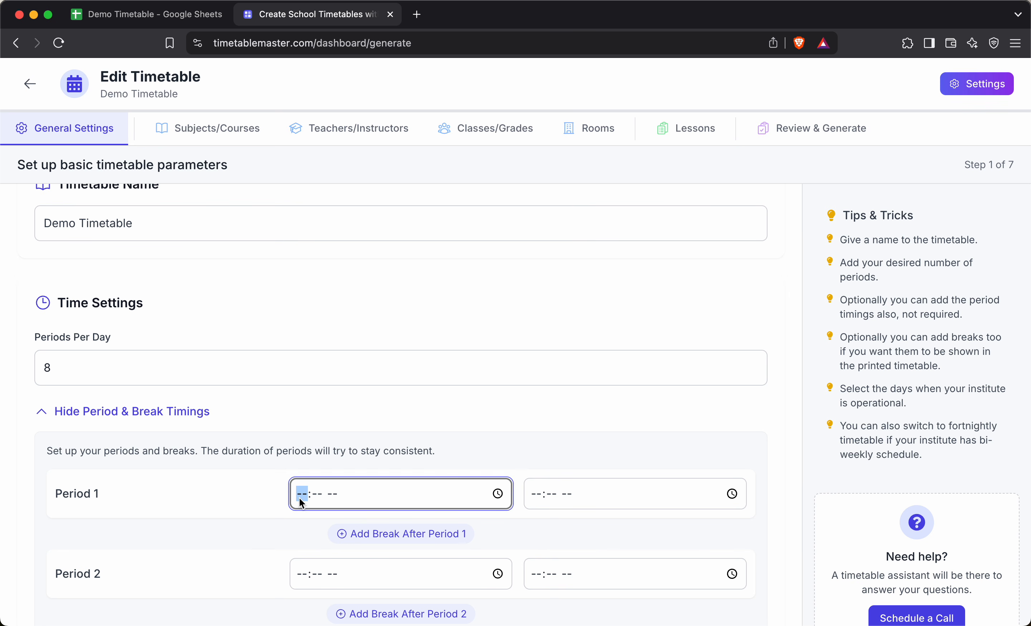
pyautogui.write('0800a')
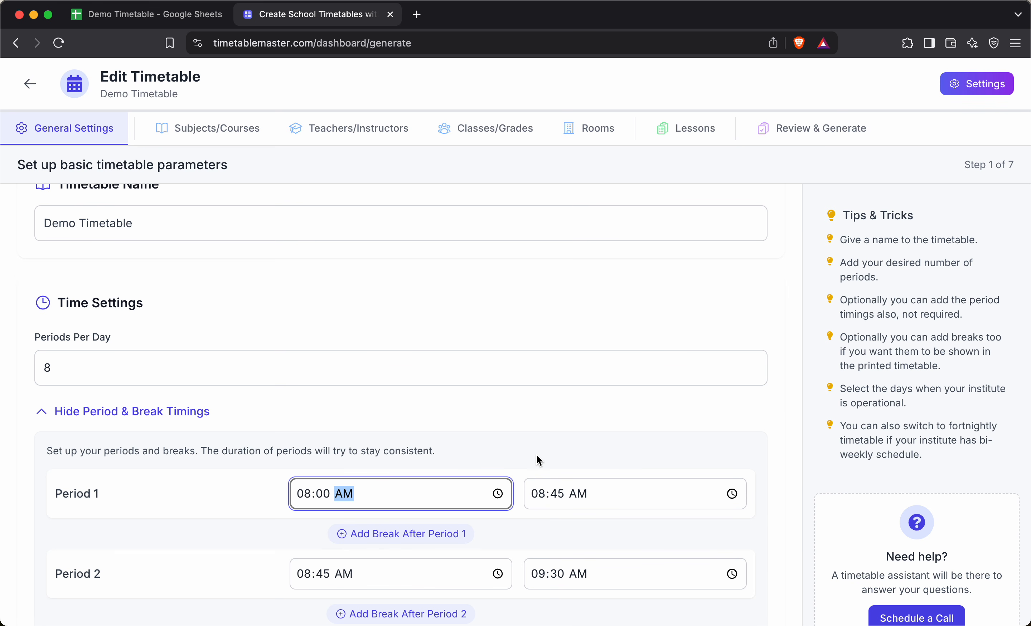
pyautogui.click(556, 512)
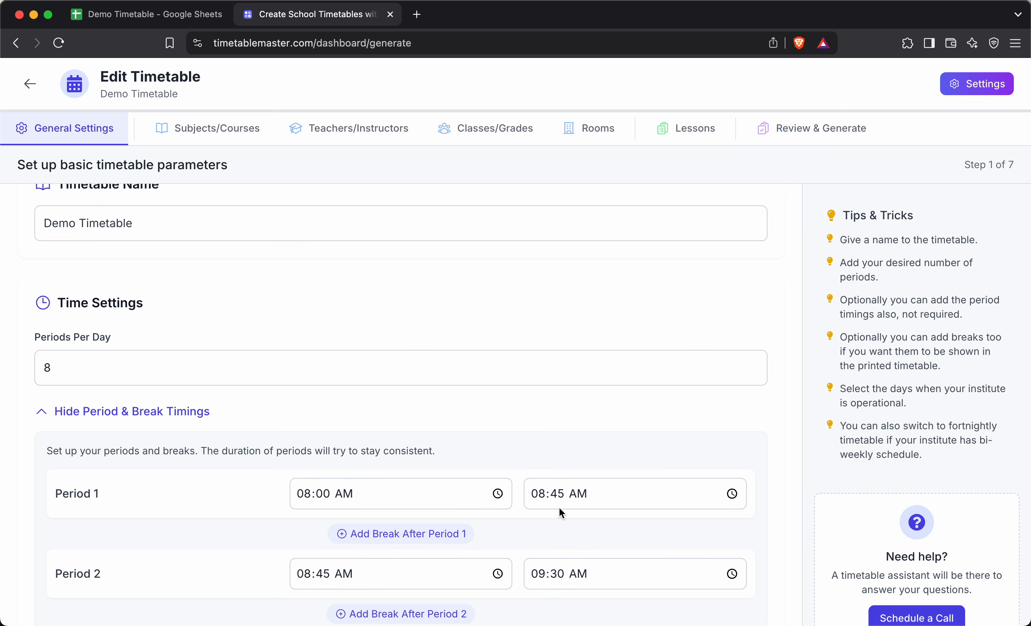
pyautogui.click(555, 495)
pyautogui.write('30')
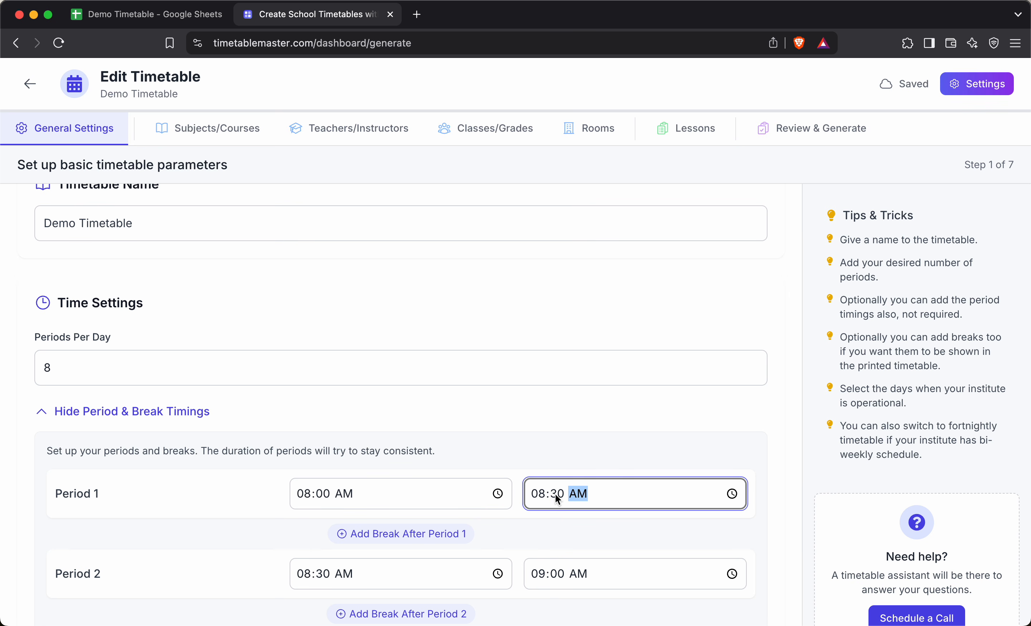
pyautogui.click(614, 427)
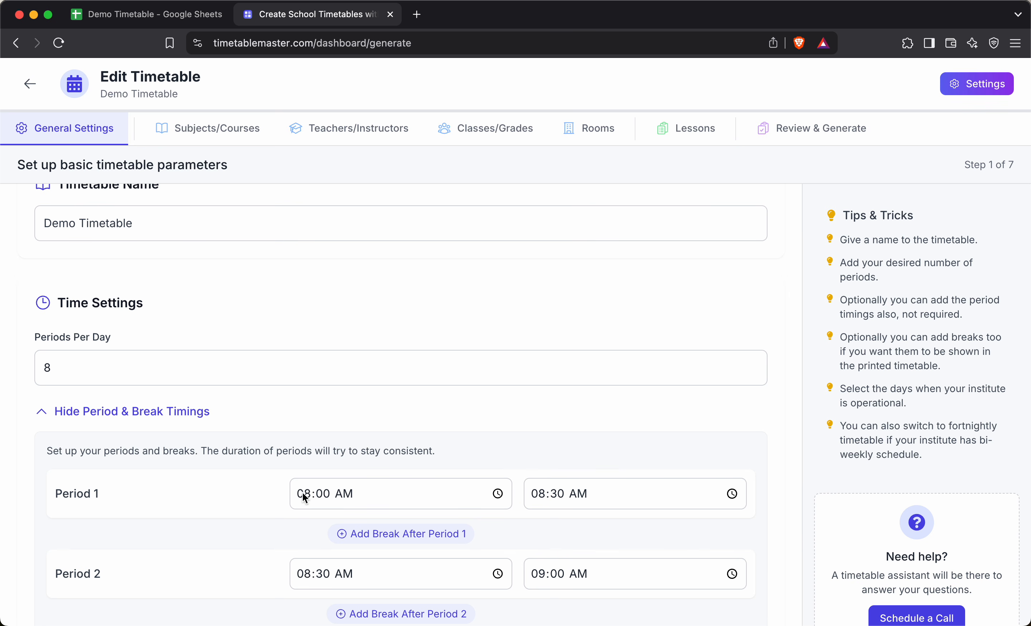
# Add a break after Period 4 and set its end time to 10:30 AM
pyautogui.scroll(-3, 389, 560)
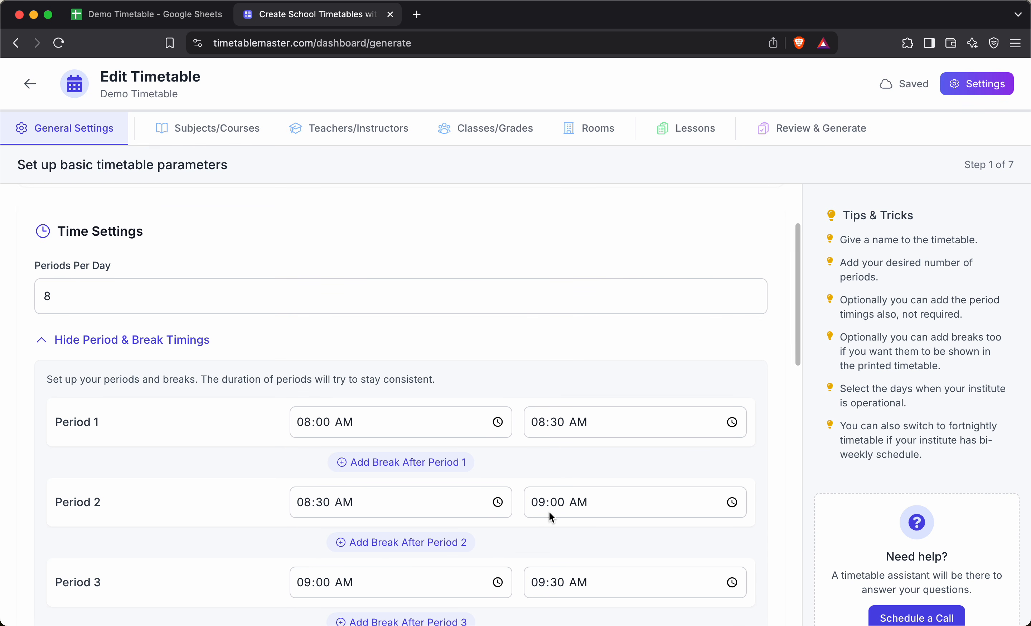
pyautogui.scroll(-10, 574, 513)
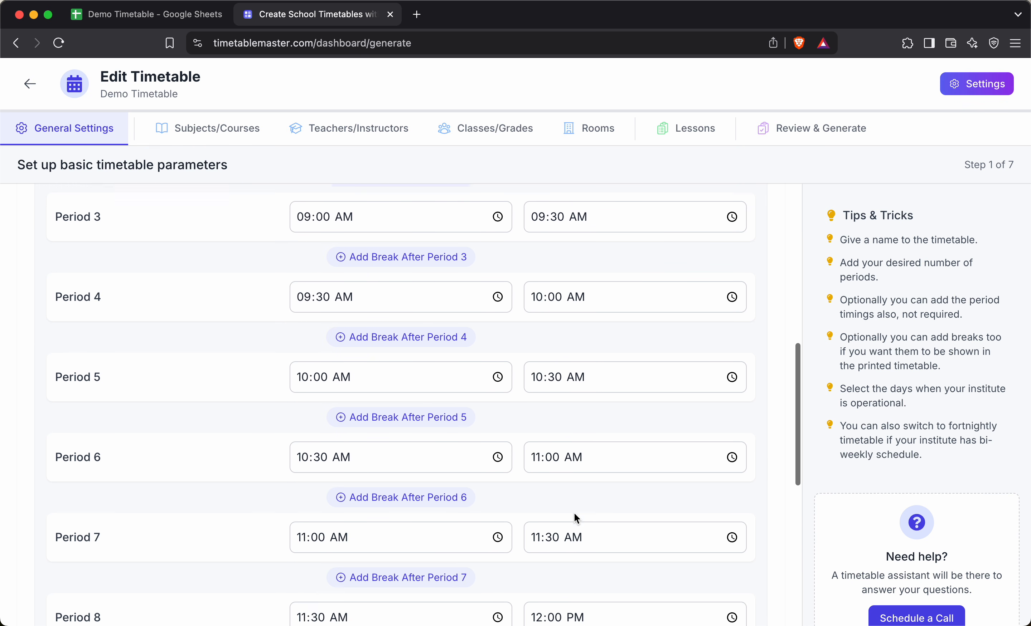
pyautogui.scroll(-2, 574, 513)
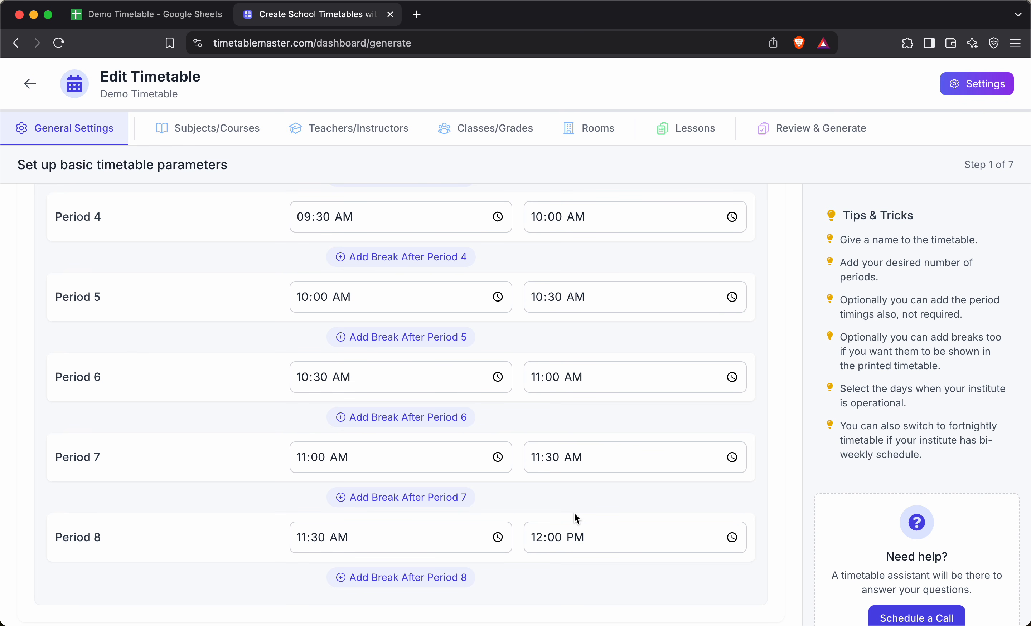
pyautogui.scroll(2, 574, 512)
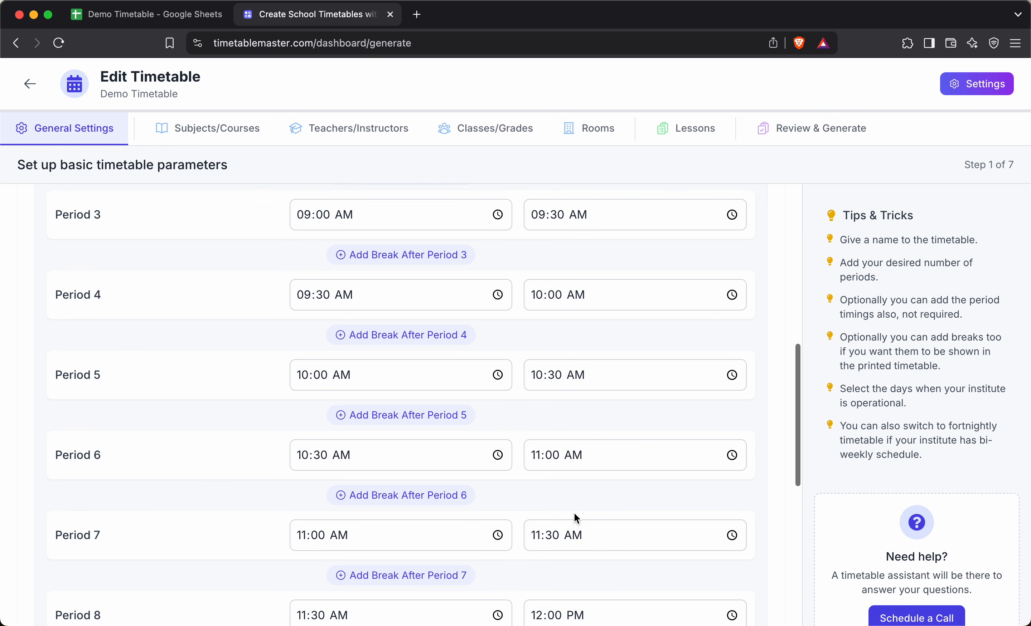
pyautogui.click(390, 343)
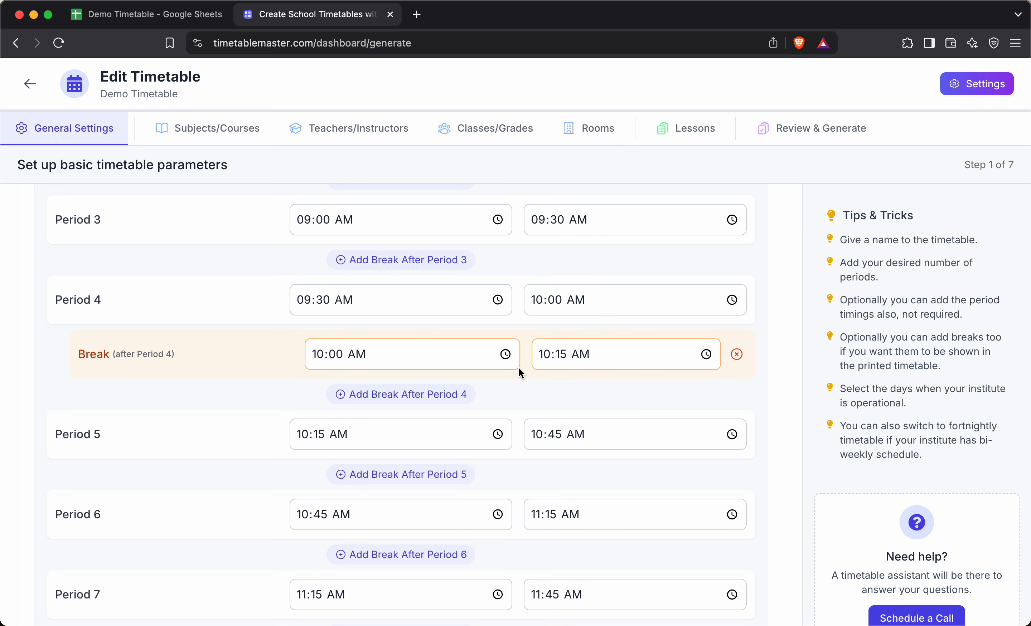
pyautogui.click(560, 358)
pyautogui.write('30')
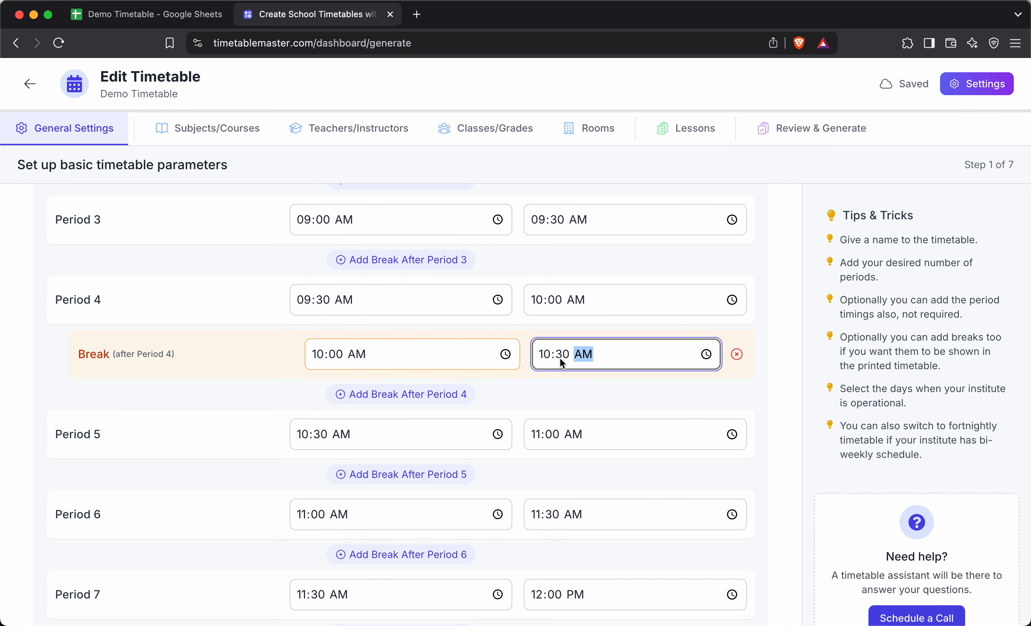
pyautogui.click(612, 391)
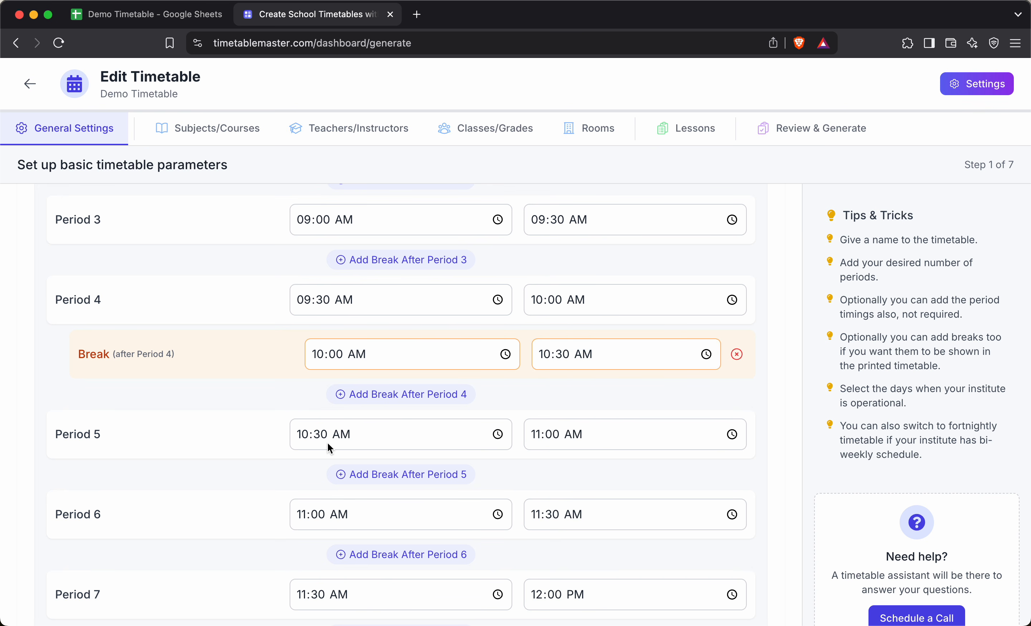
# Check the timings of all periods around the break and collapse the period and break timings
pyautogui.scroll(-5, 422, 471)
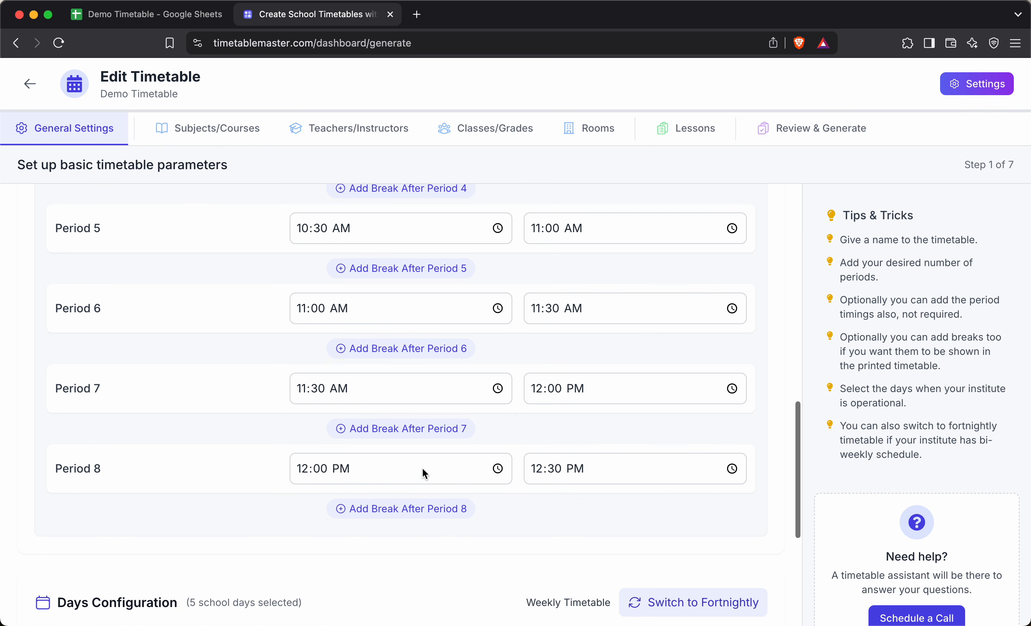
pyautogui.scroll(6, 422, 472)
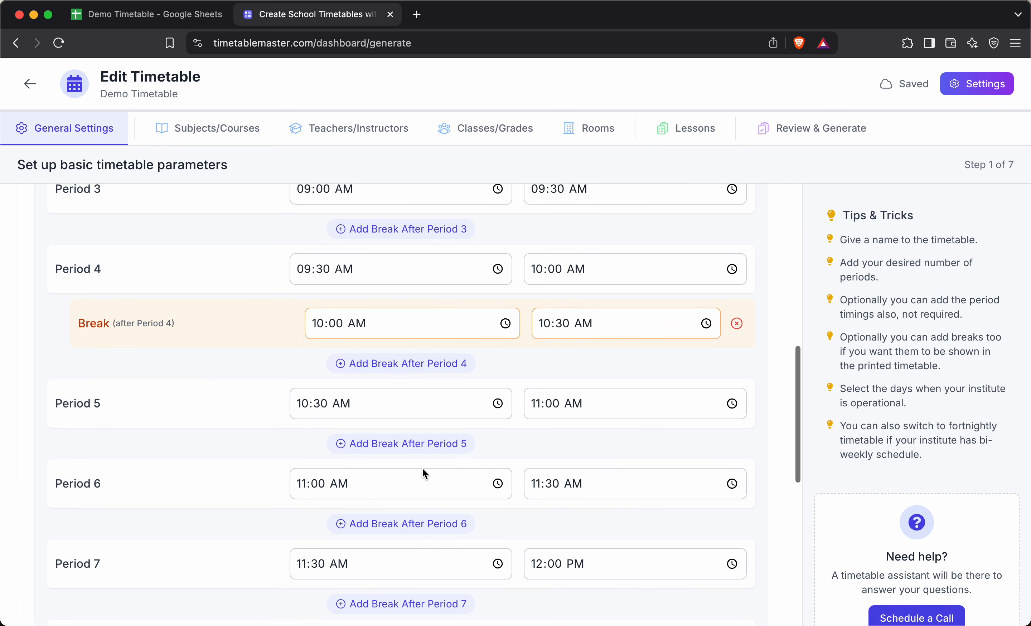
pyautogui.scroll(8, 422, 469)
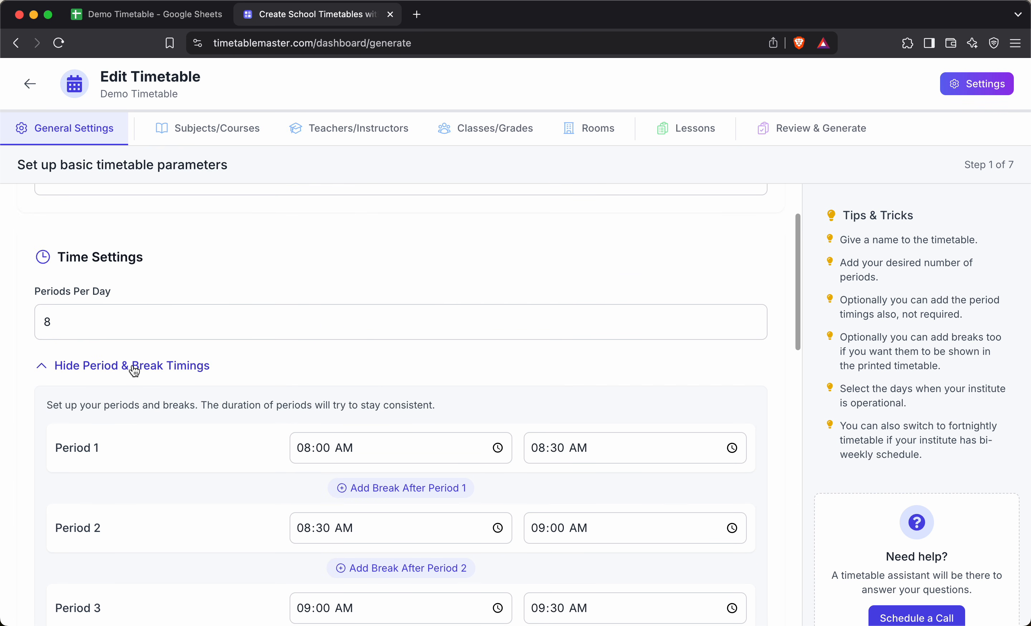
pyautogui.click(133, 367)
# Mark Saturday and Sunday as school days in the days configuration
pyautogui.scroll(-3, 170, 441)
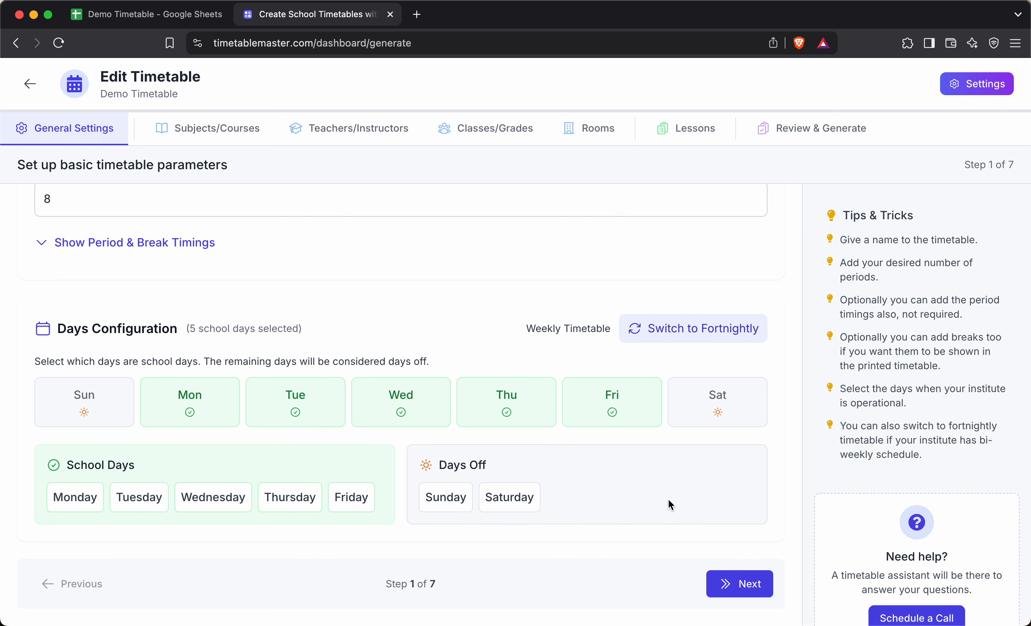
pyautogui.click(708, 412)
pyautogui.click(122, 396)
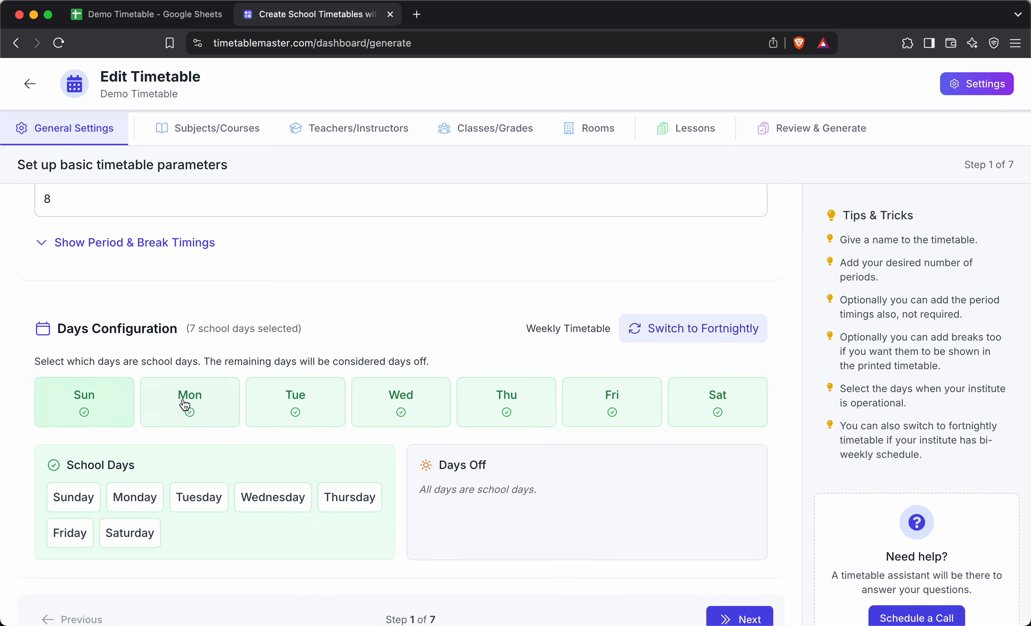
# Mark Sunday as the only day off, keeping Monday to Saturday as school days in the weekly timetable
pyautogui.click(188, 396)
pyautogui.click(285, 403)
pyautogui.click(449, 399)
pyautogui.click(104, 404)
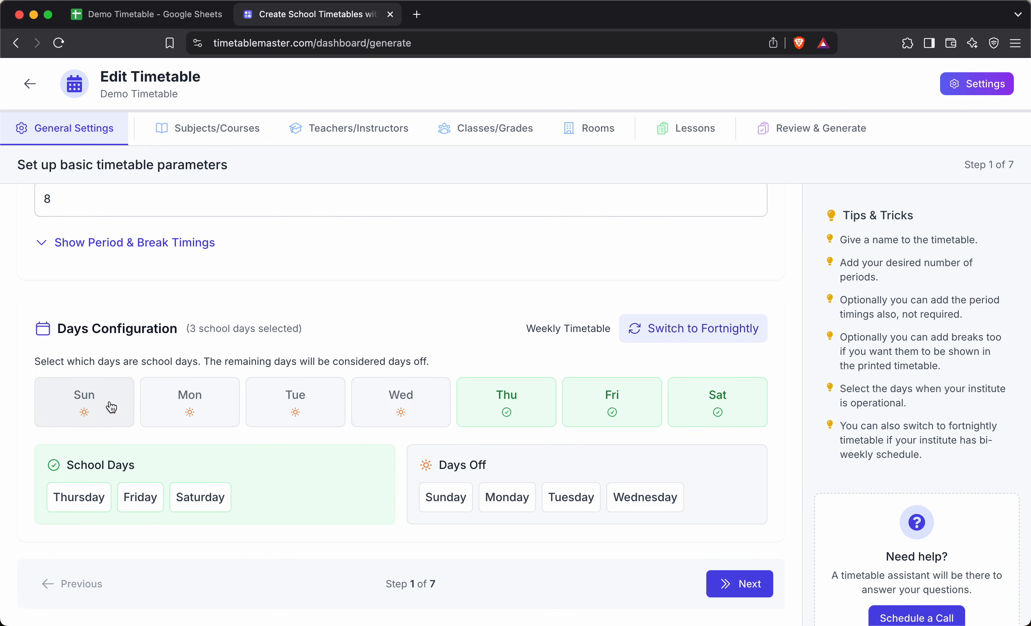
pyautogui.click(238, 408)
pyautogui.click(299, 408)
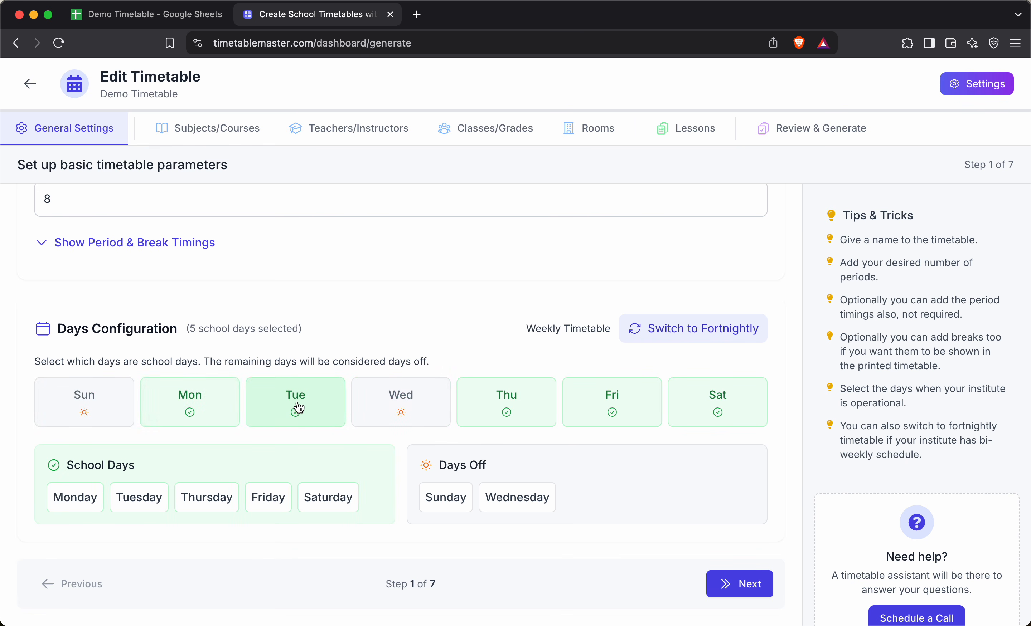
pyautogui.click(400, 415)
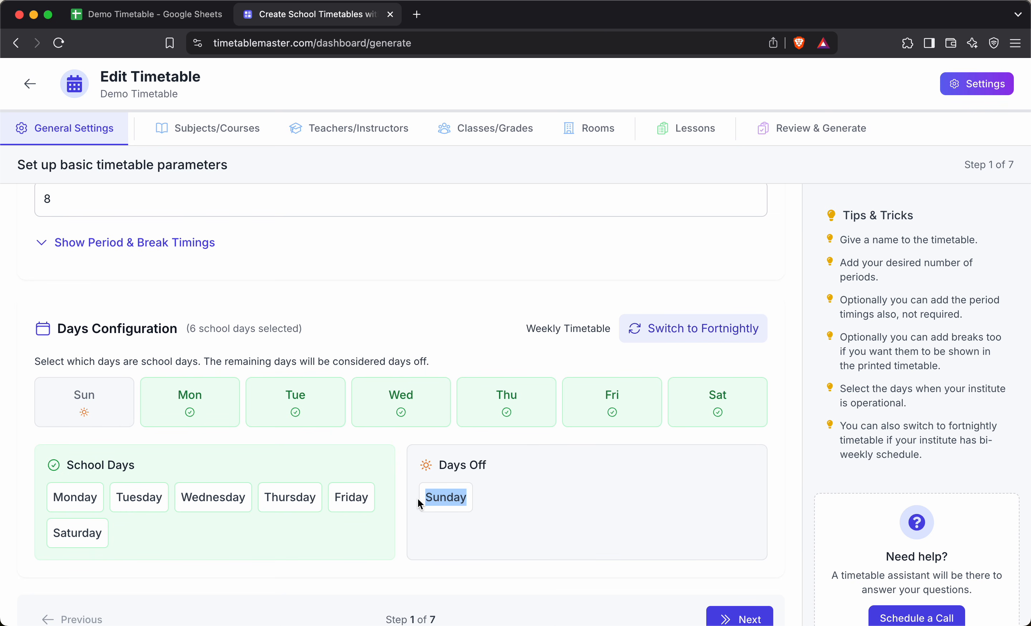
pyautogui.click(560, 502)
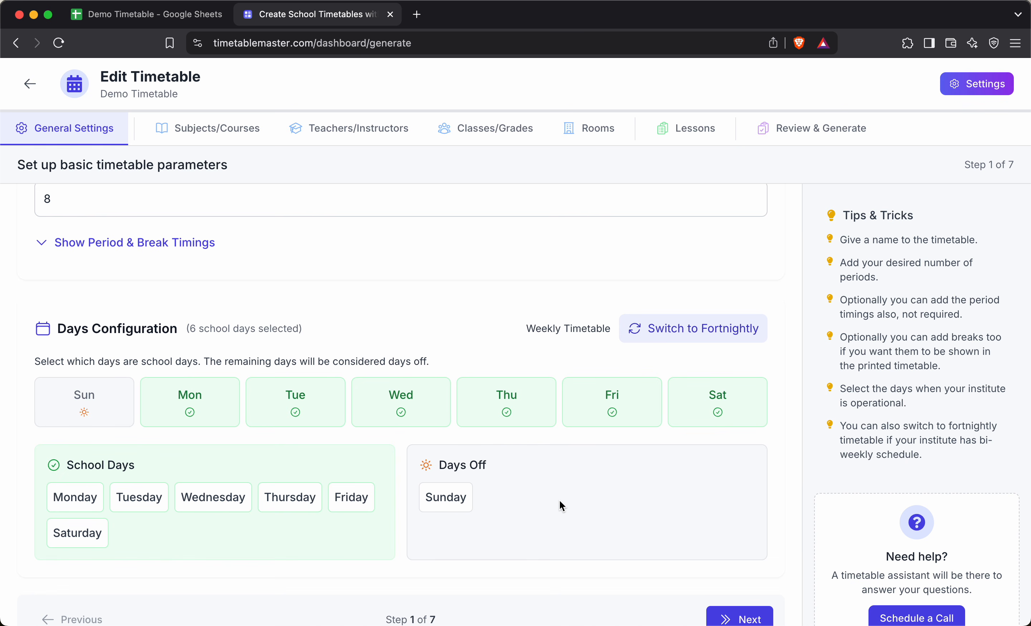
# Switch to a fortnightly timetable and mark Week 1 Saturday and Week 2 Thursday and Friday as days off
pyautogui.click(695, 332)
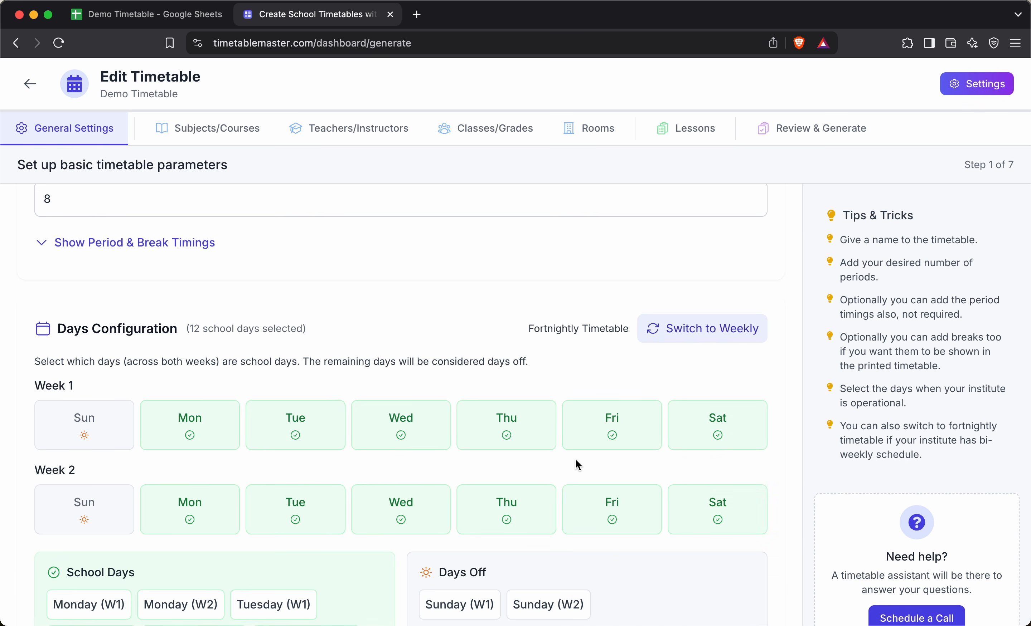
pyautogui.scroll(-2, 576, 460)
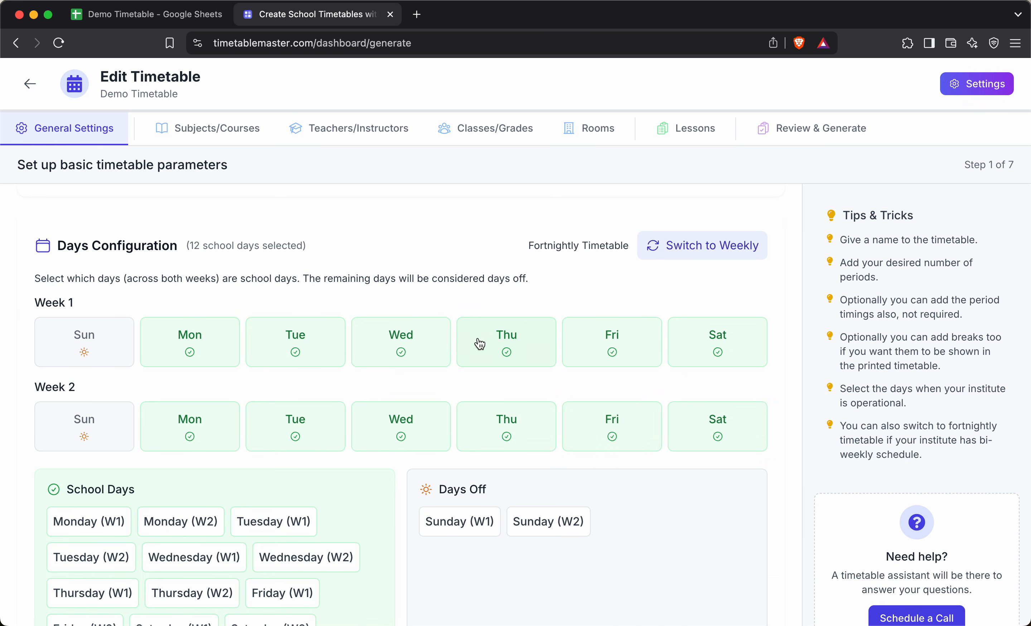
pyautogui.click(609, 424)
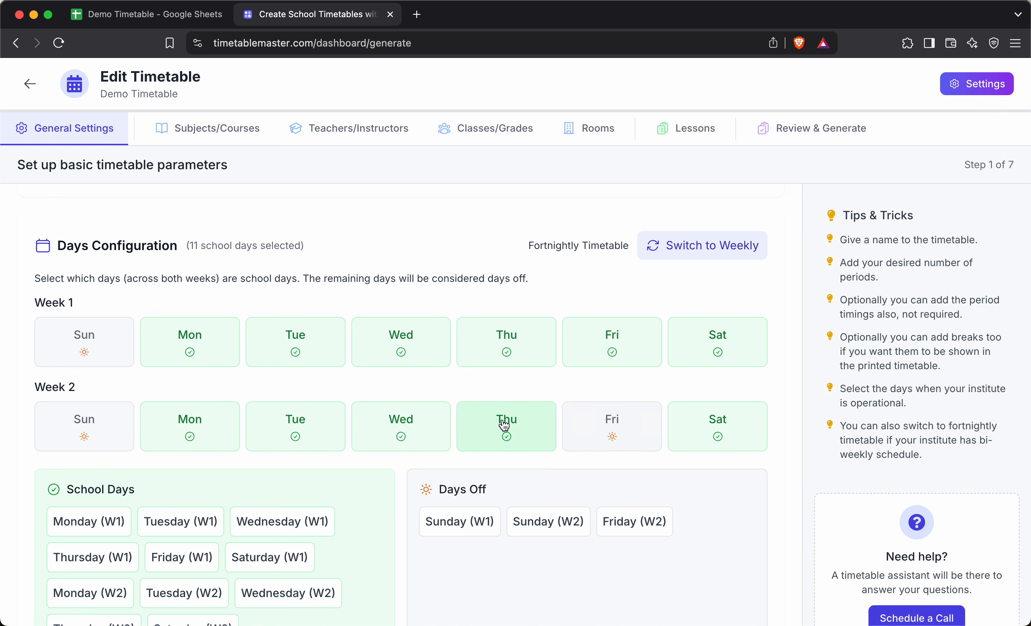
pyautogui.click(503, 422)
pyautogui.click(739, 348)
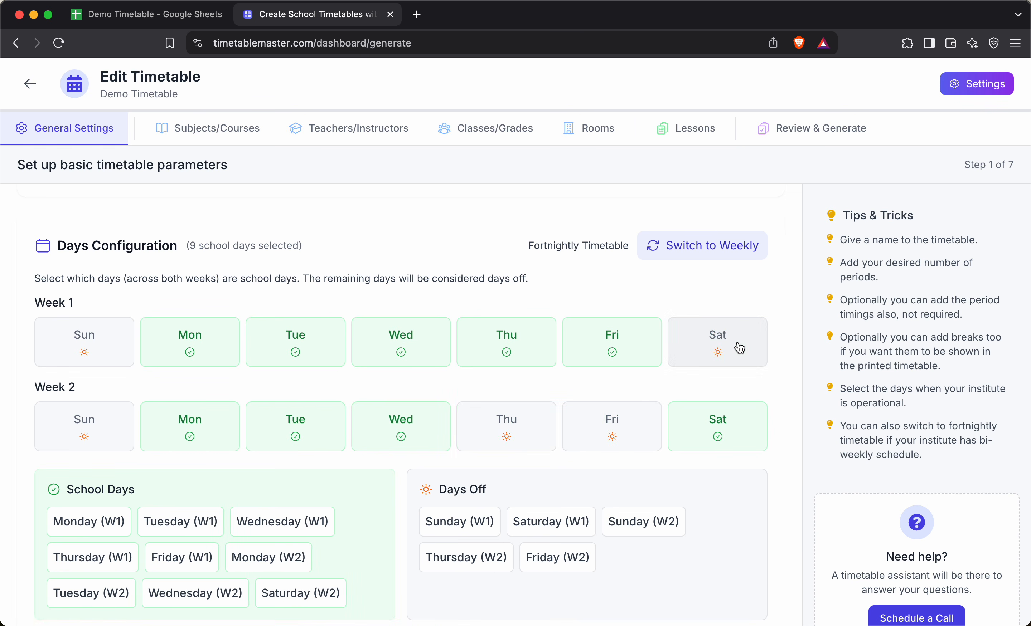
# Restore Monday to Saturday as school days in both weeks and switch back to a weekly timetable
pyautogui.click(379, 430)
pyautogui.click(415, 449)
pyautogui.click(486, 439)
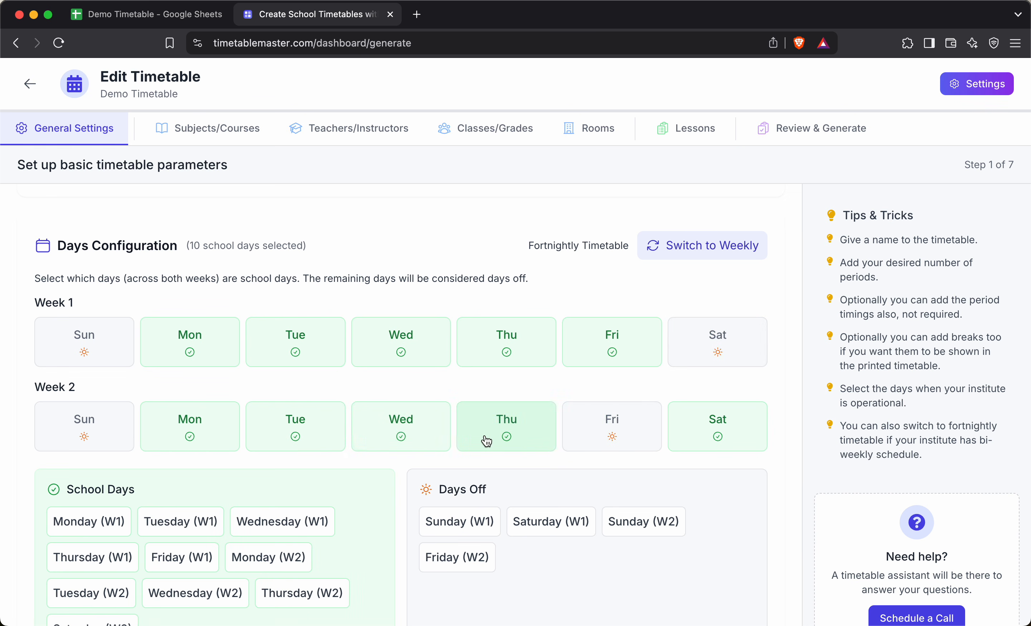
pyautogui.click(617, 435)
pyautogui.click(739, 343)
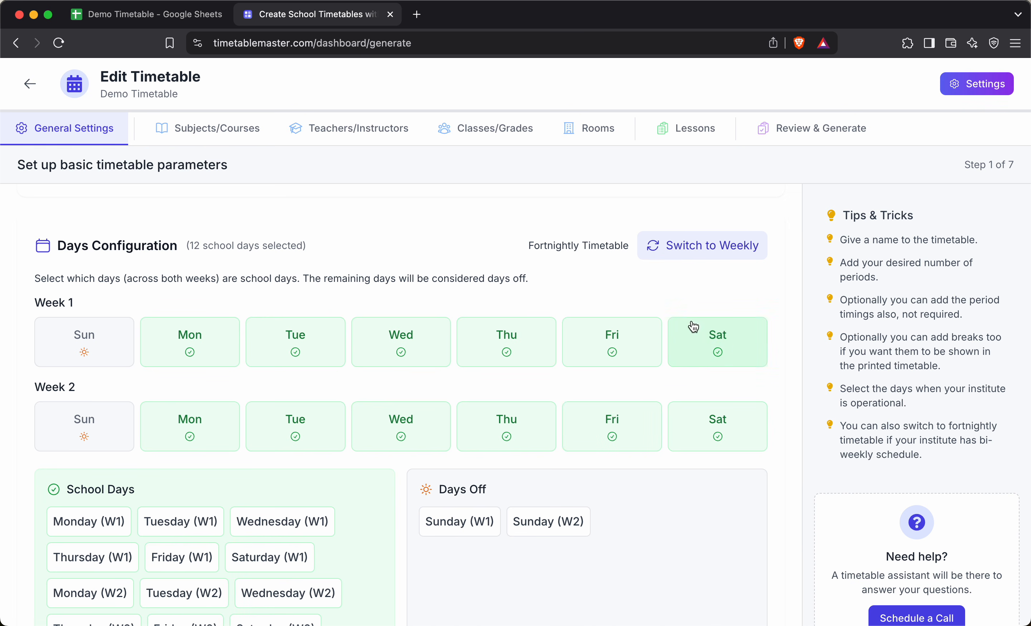
pyautogui.click(716, 247)
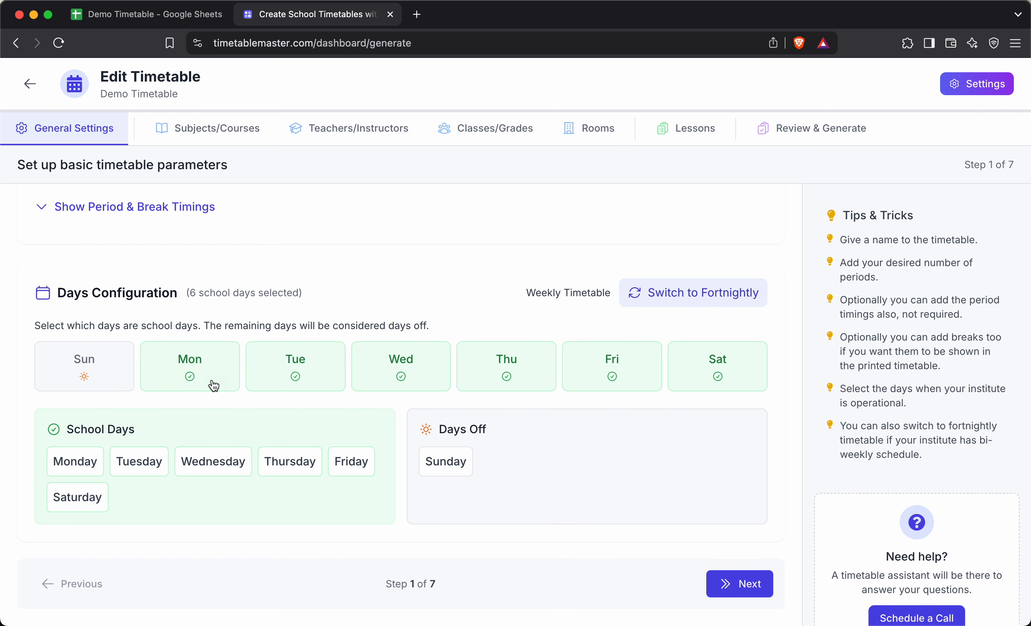
# Review the general settings and continue to the Subjects/Courses step
pyautogui.doubleClick(462, 461)
pyautogui.click(534, 486)
pyautogui.scroll(5, 534, 486)
pyautogui.scroll(-5, 533, 486)
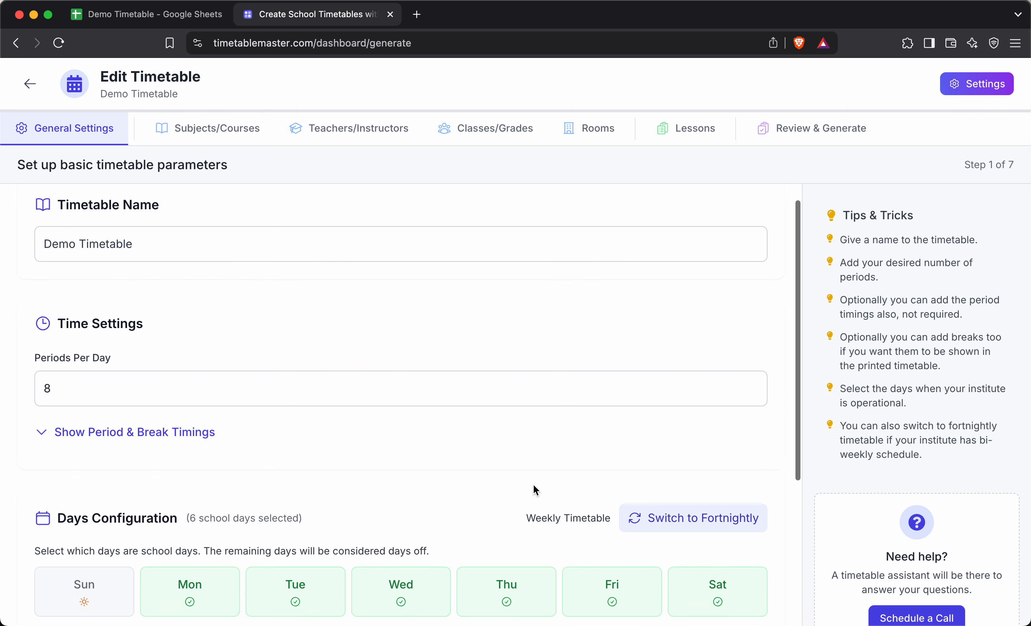
pyautogui.click(741, 600)
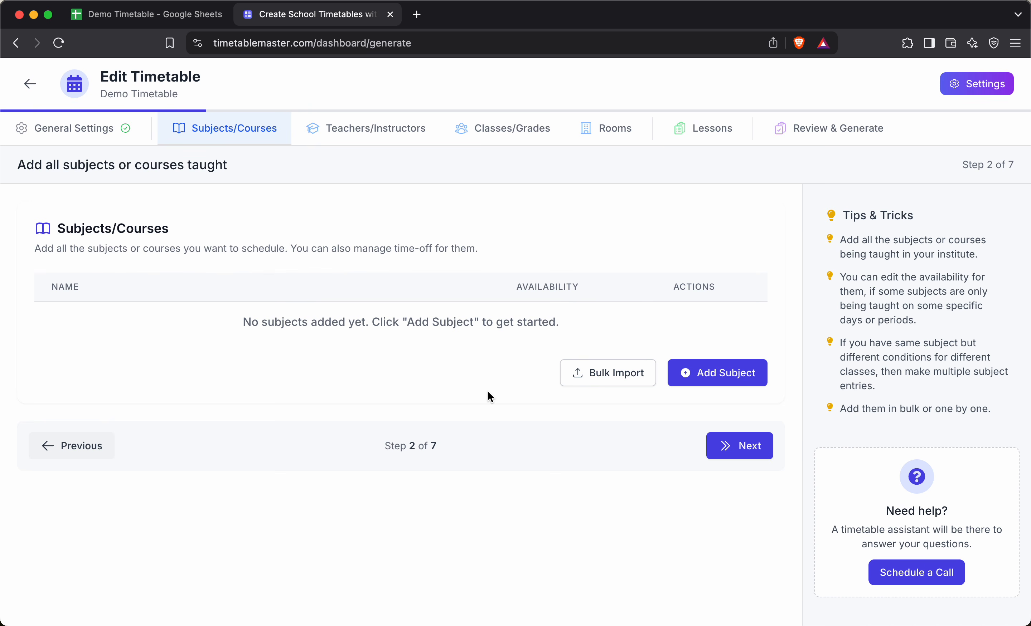
# Add a subject named "sub a" followed by an empty subject row
pyautogui.click(720, 375)
pyautogui.click(229, 329)
pyautogui.write('sub a')
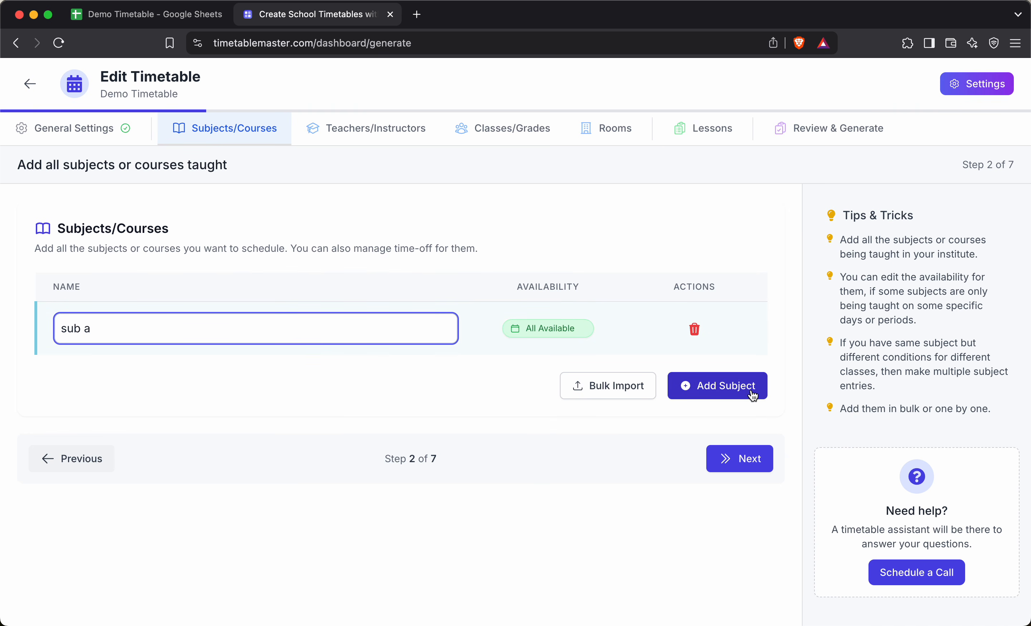
pyautogui.click(690, 393)
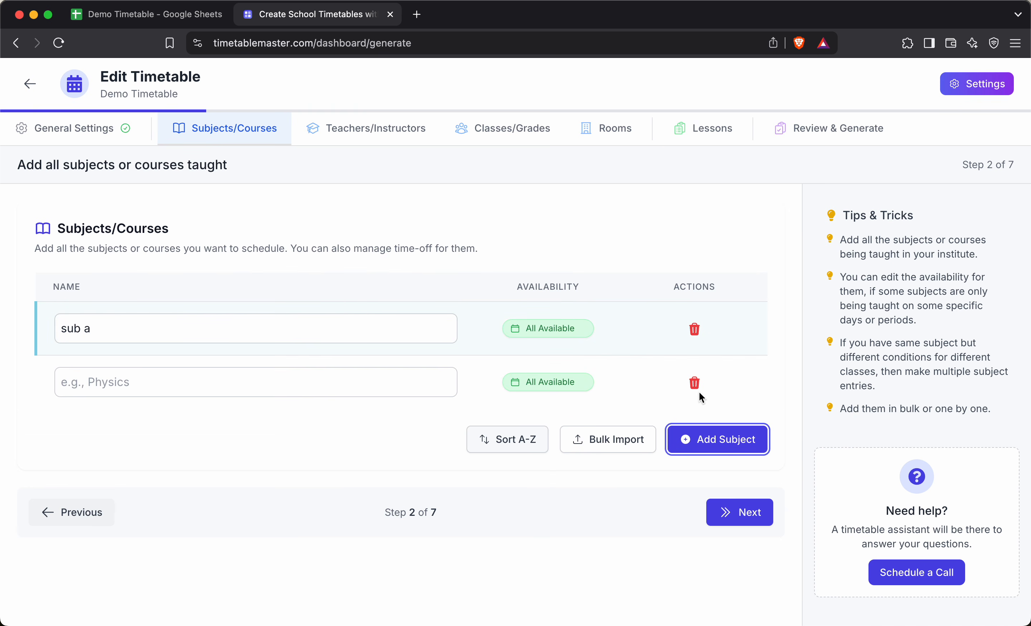
# Open the bulk import of subjects and look over the lists in the Demo Timetable Google Sheet
pyautogui.click(622, 449)
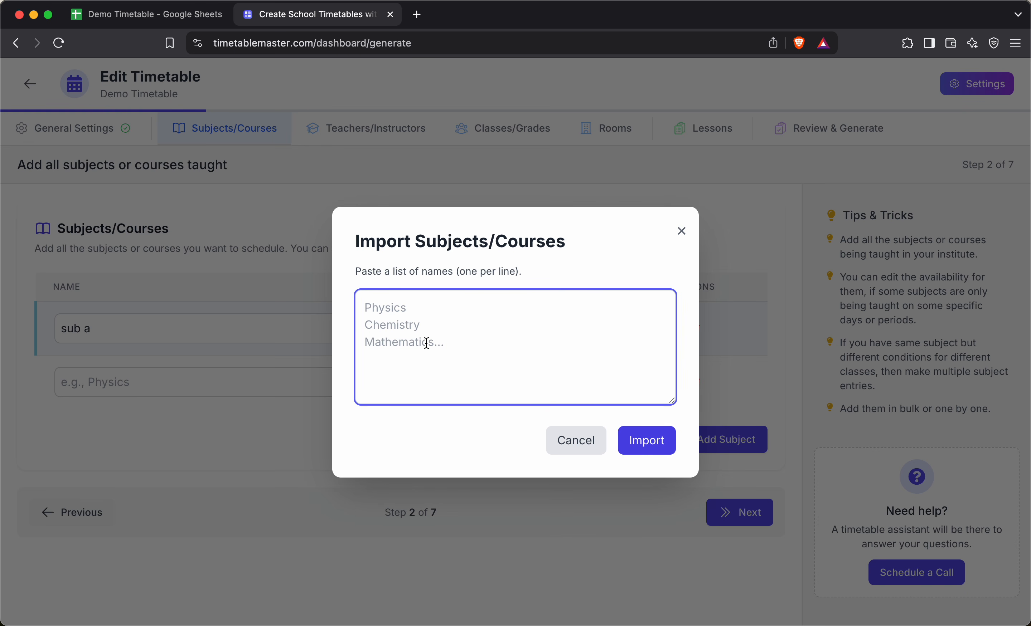
pyautogui.click(129, 15)
pyautogui.click(100, 259)
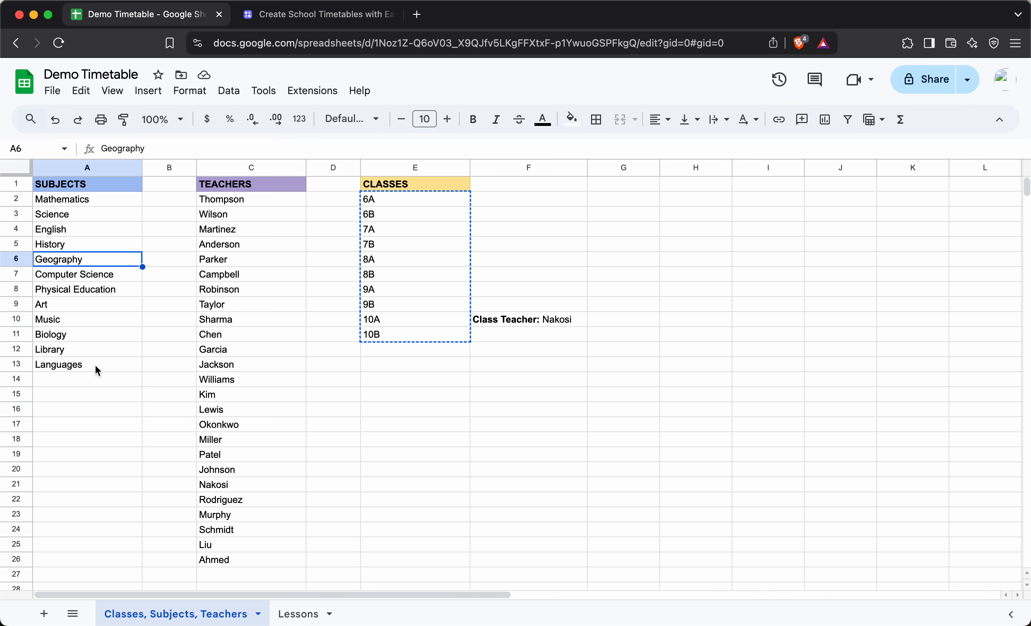
pyautogui.moveTo(246, 216); pyautogui.dragTo(269, 352)
pyautogui.click(426, 393)
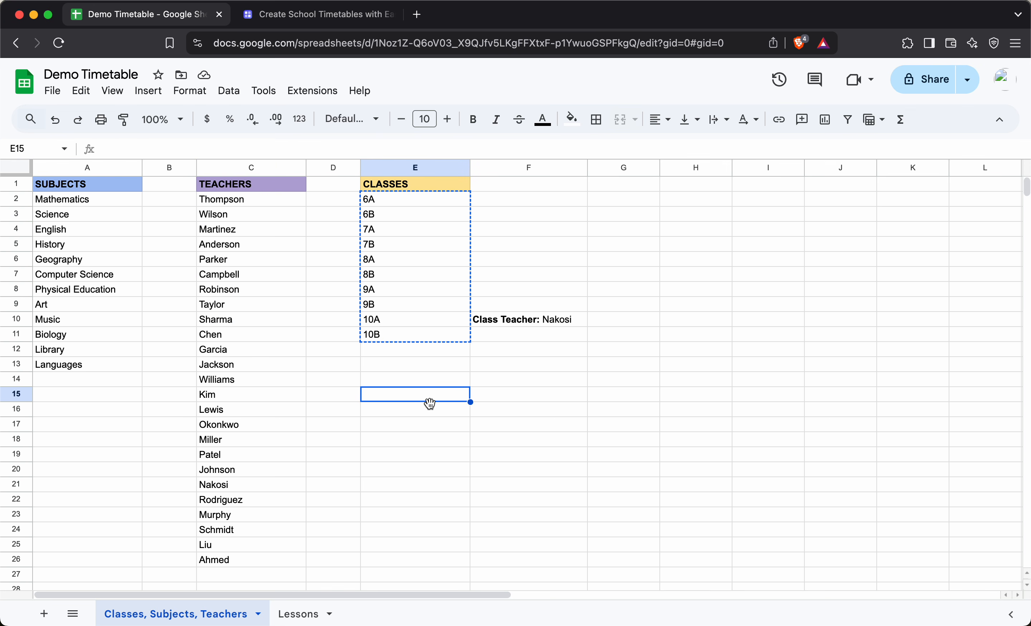
pyautogui.click(203, 395)
# Copy all subjects from Mathematics to Languages in cells A2:A13
pyautogui.click(92, 200)
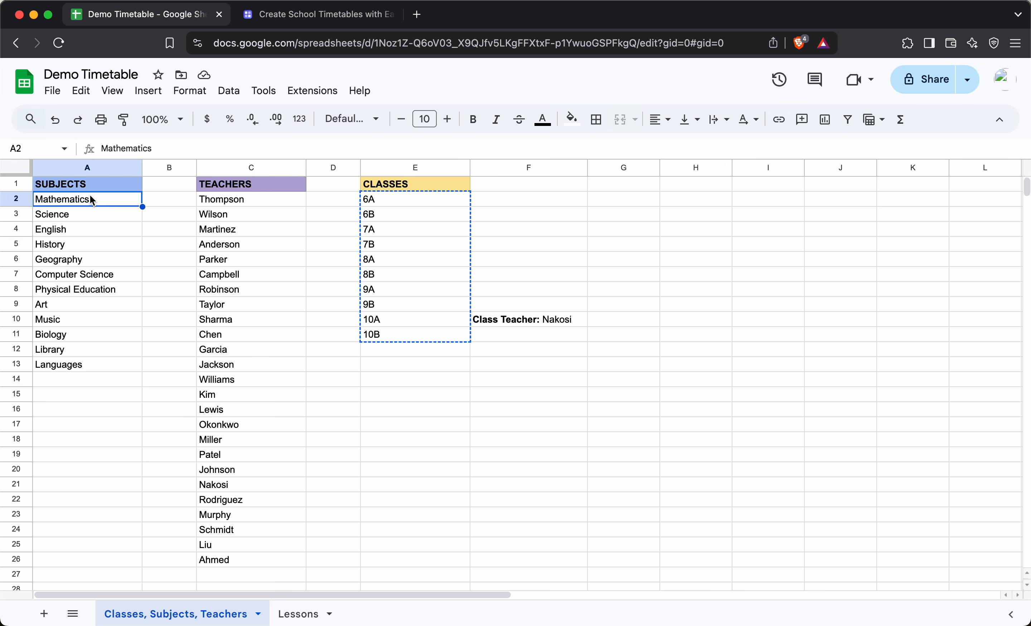
pyautogui.hotkey('shift', 'Down')
pyautogui.hotkey('shift', 'Down')
pyautogui.hotkey('shift', 'Down')
pyautogui.hotkey('shift', 'Down')
pyautogui.hotkey('shift', 'Down')
pyautogui.hotkey('shift', 'Down')
pyautogui.hotkey('shift', 'Down')
pyautogui.hotkey('shift', 'Down')
pyautogui.hotkey('shift', 'Down')
pyautogui.hotkey('shift', 'Down')
pyautogui.hotkey('shift', 'Down')
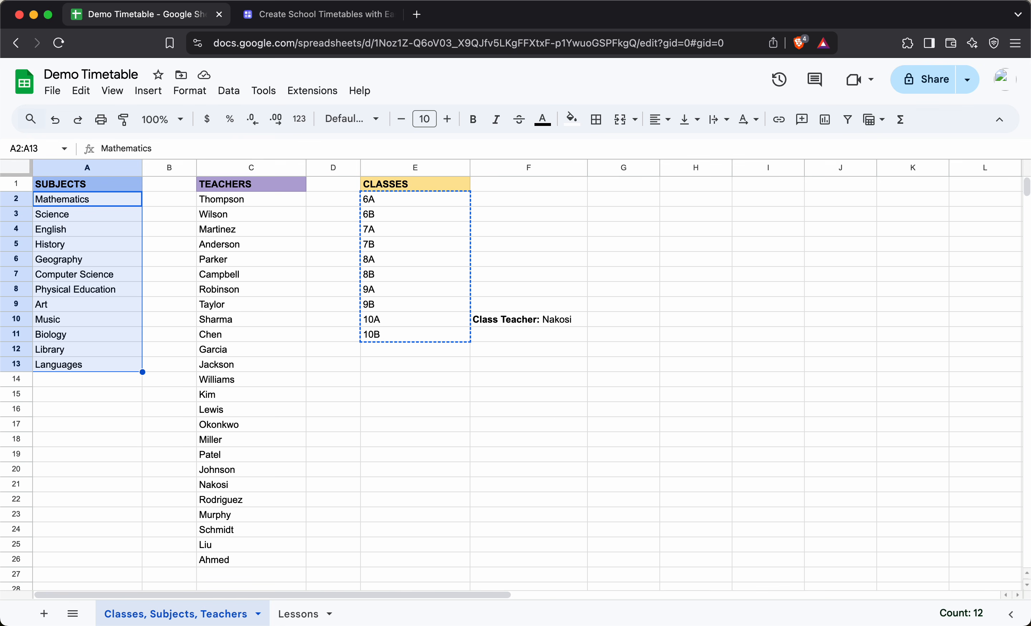
pyautogui.hotkey('ctrl', 'c')
# Return to TimetableMaster, import the copied subject list and review the imported subjects
pyautogui.click(292, 22)
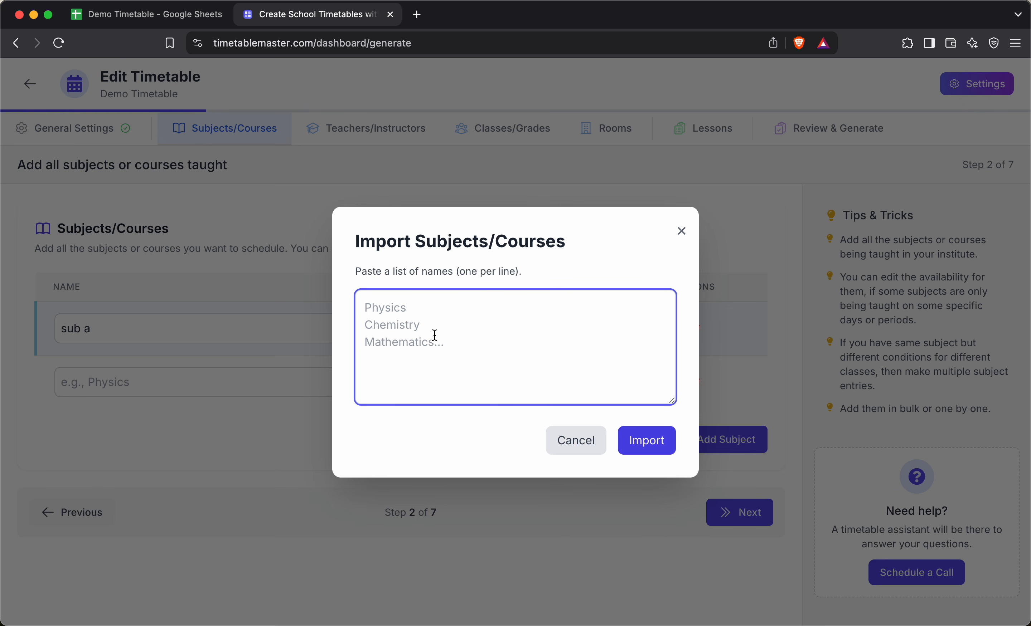
pyautogui.press('cmd+v')
pyautogui.click(650, 441)
pyautogui.scroll(-6, 563, 549)
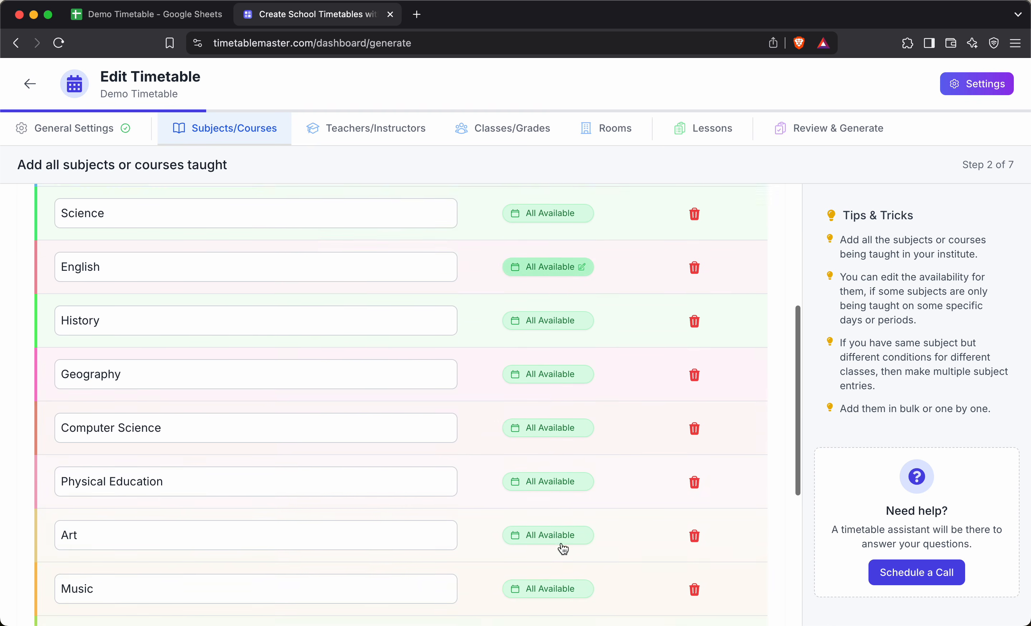
pyautogui.scroll(-3, 562, 549)
pyautogui.scroll(10, 561, 543)
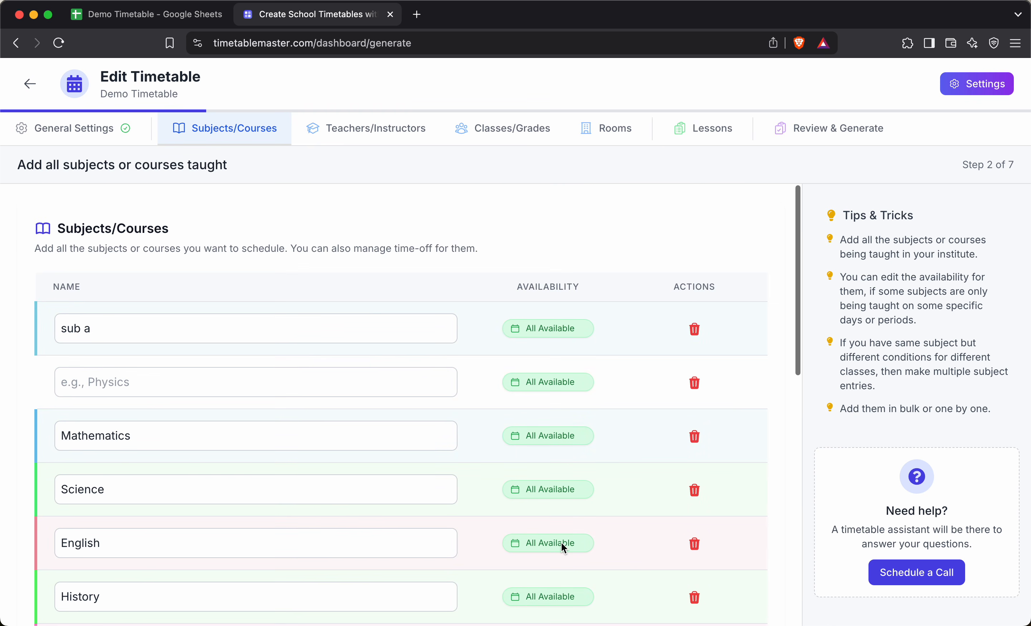
# Delete the "sub a" subject and the empty subject row, and check the remaining list
pyautogui.click(695, 330)
pyautogui.click(695, 329)
pyautogui.scroll(-10, 681, 433)
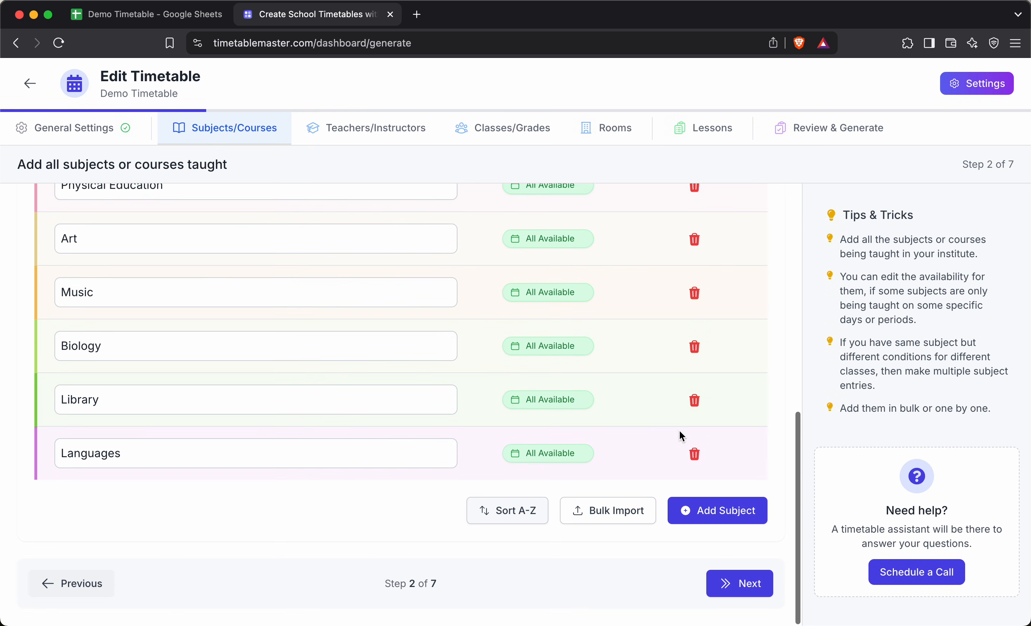
pyautogui.scroll(5, 680, 431)
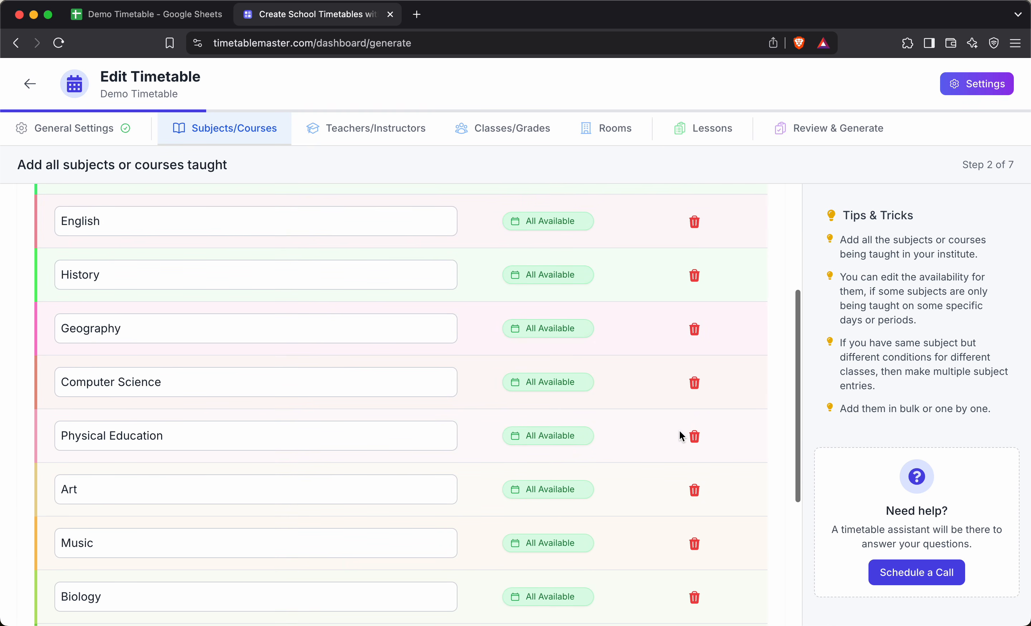
pyautogui.scroll(2, 478, 413)
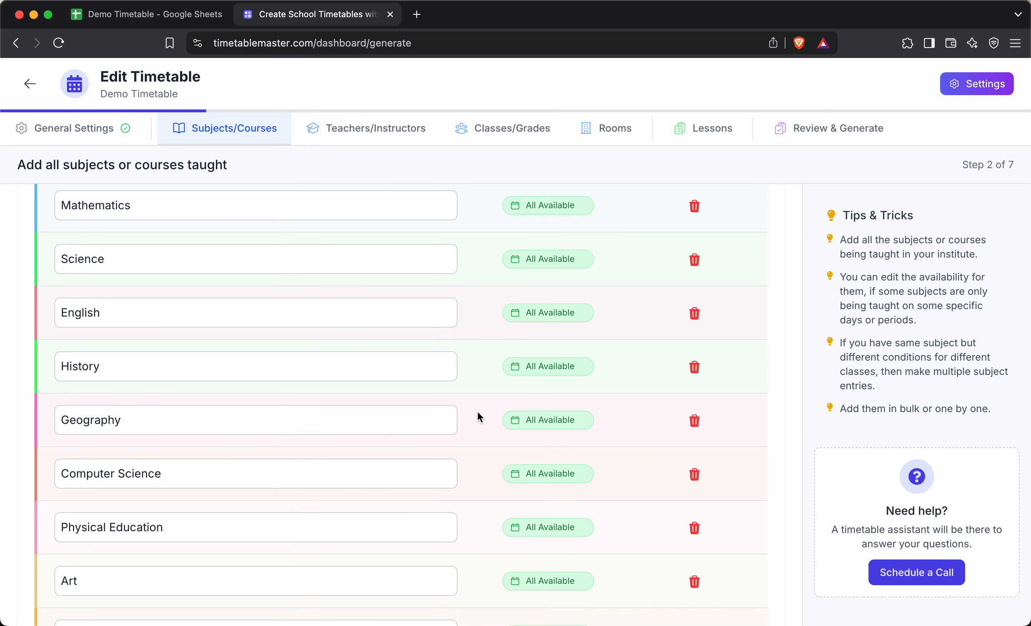
# Sort the subjects alphabetically and continue to the Teachers/Instructors step
pyautogui.scroll(-8, 478, 412)
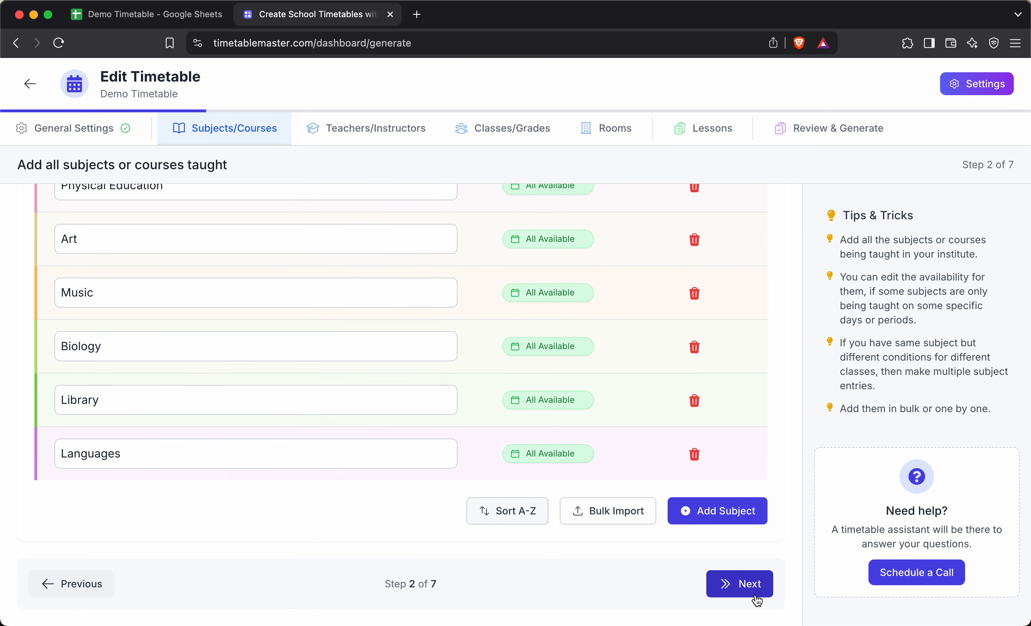
pyautogui.click(512, 512)
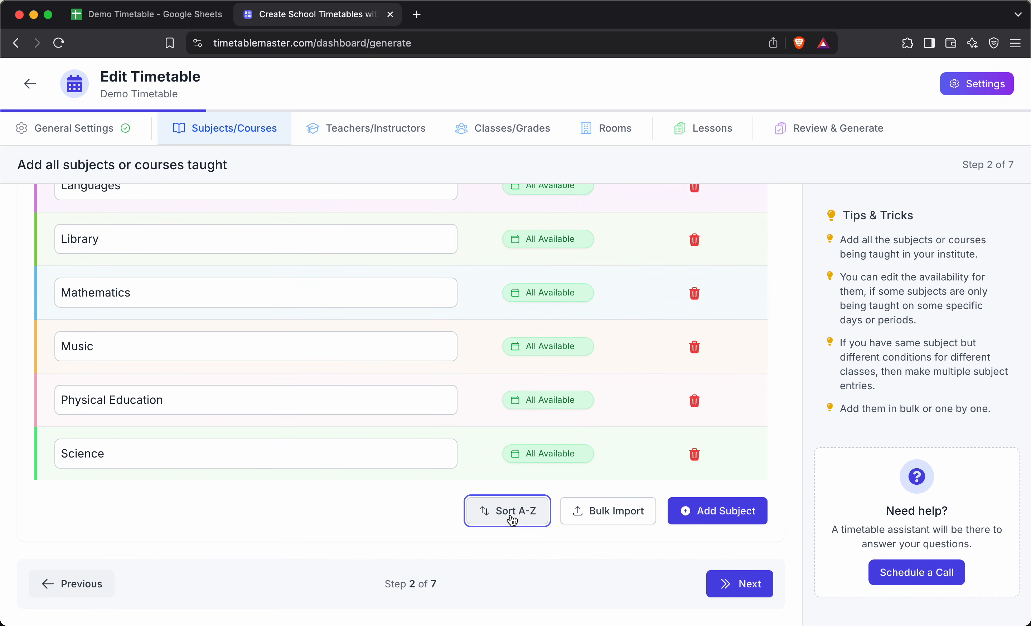
pyautogui.scroll(-5, 513, 520)
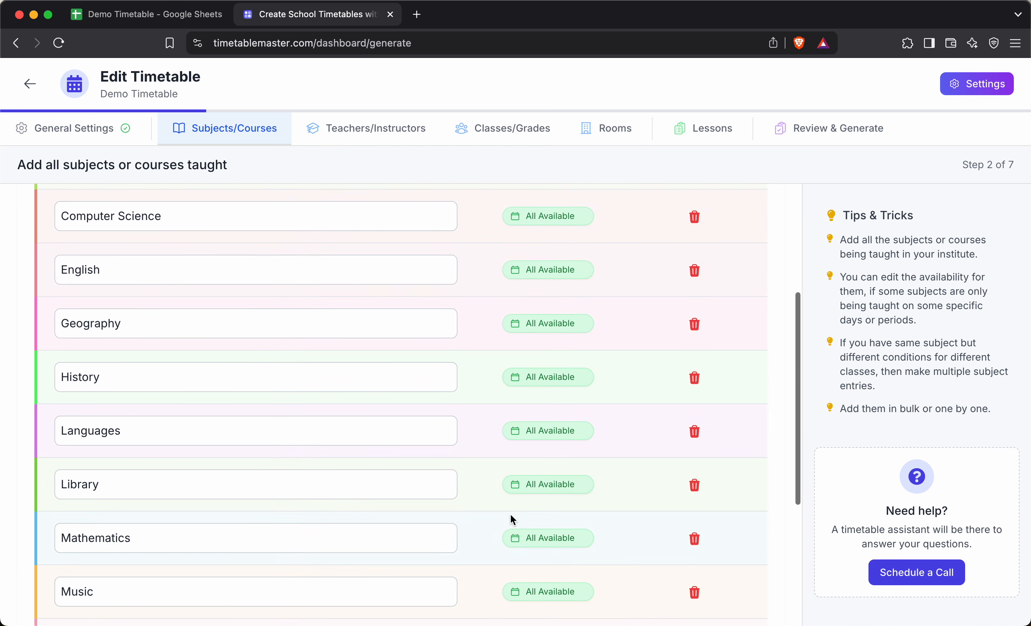
pyautogui.scroll(-5, 511, 520)
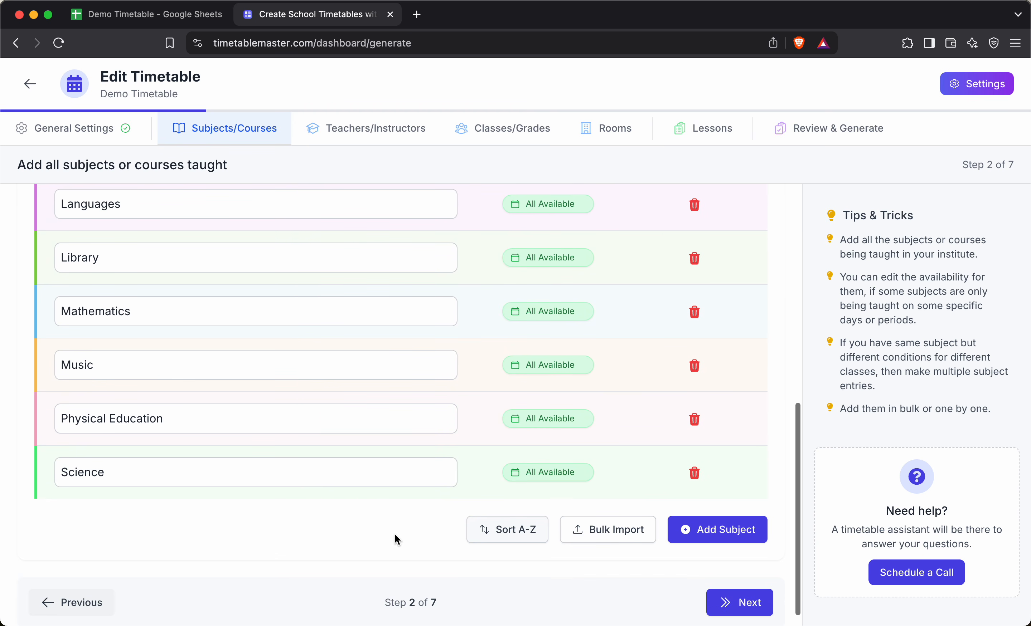
pyautogui.click(767, 603)
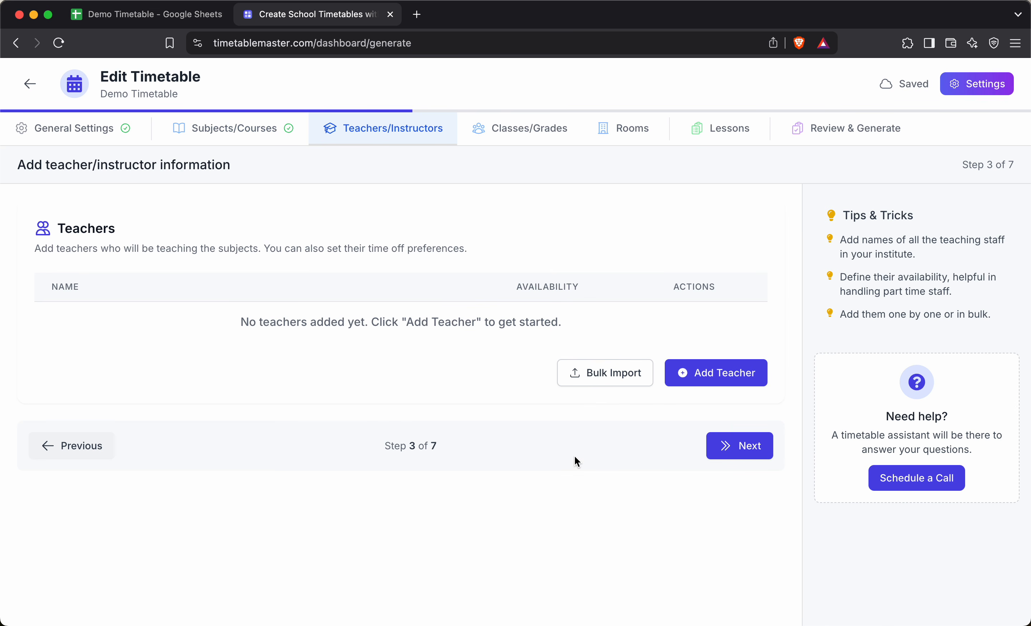
# Switch to the Demo Timetable Google Sheet and copy all teacher names in cells C2:C26
pyautogui.click(129, 15)
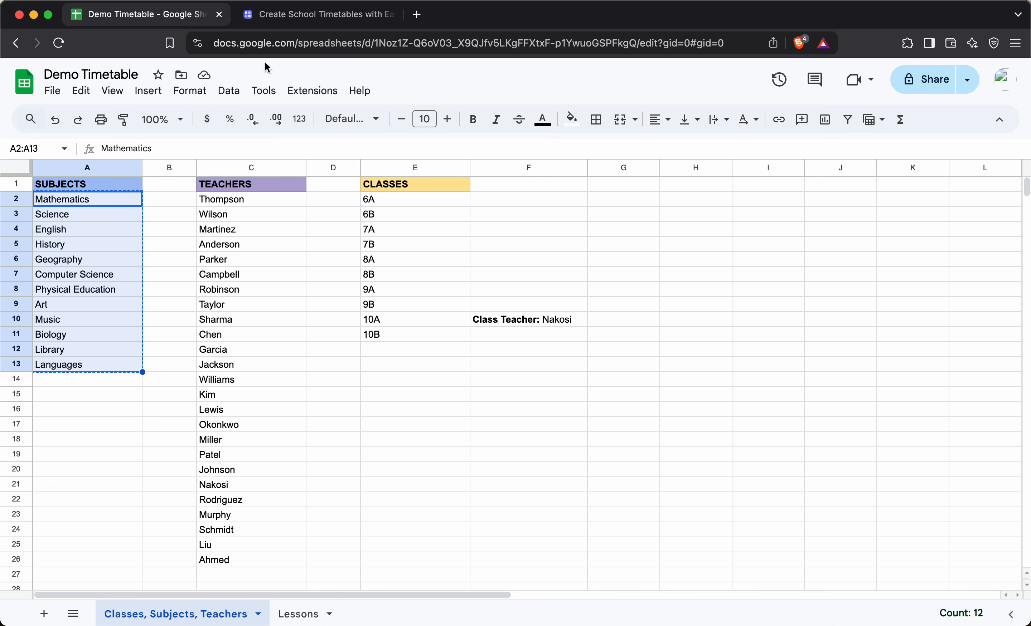
pyautogui.click(257, 203)
pyautogui.hotkey('shift', 'Down')
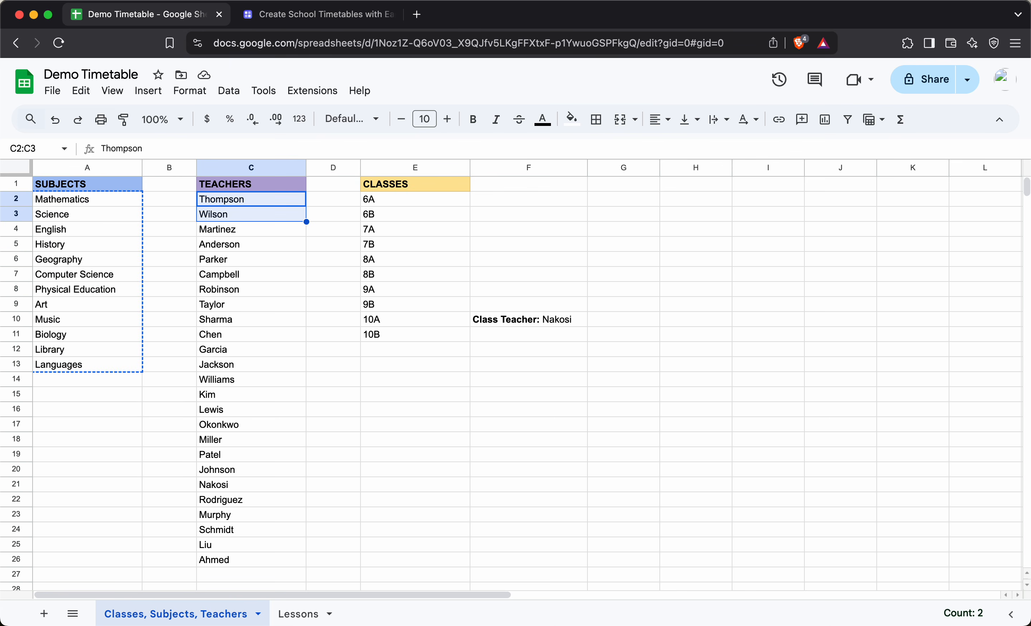
pyautogui.hotkey('shift', 'Down')
pyautogui.hotkey('shift', 'Down')
pyautogui.hotkey('shift', 'Down')
pyautogui.hotkey('shift', 'Down')
pyautogui.hotkey('shift', 'Down')
pyautogui.hotkey('shift', 'Down')
pyautogui.hotkey('shift', 'Down')
pyautogui.hotkey('shift', 'Down')
pyautogui.hotkey('shift', 'Down')
pyautogui.hotkey('shift', 'Down')
pyautogui.hotkey('shift', 'Down')
pyautogui.hotkey('shift', 'Down')
pyautogui.hotkey('shift', 'Down')
pyautogui.hotkey('shift', 'Down')
pyautogui.hotkey('shift', 'Down')
pyautogui.hotkey('shift', 'Down')
pyautogui.hotkey('shift', 'Down')
pyautogui.hotkey('shift', 'Down')
pyautogui.hotkey('shift', 'Down')
pyautogui.hotkey('shift', 'Down')
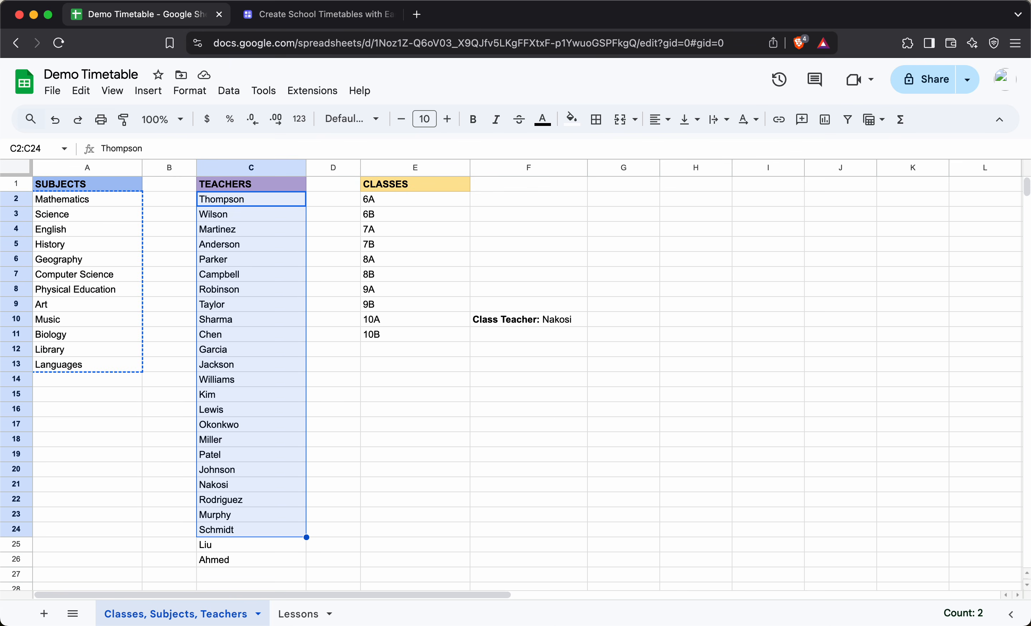
pyautogui.hotkey('shift', 'Down')
pyautogui.hotkey('shift', 'Down')
pyautogui.hotkey('ctrl', 'c')
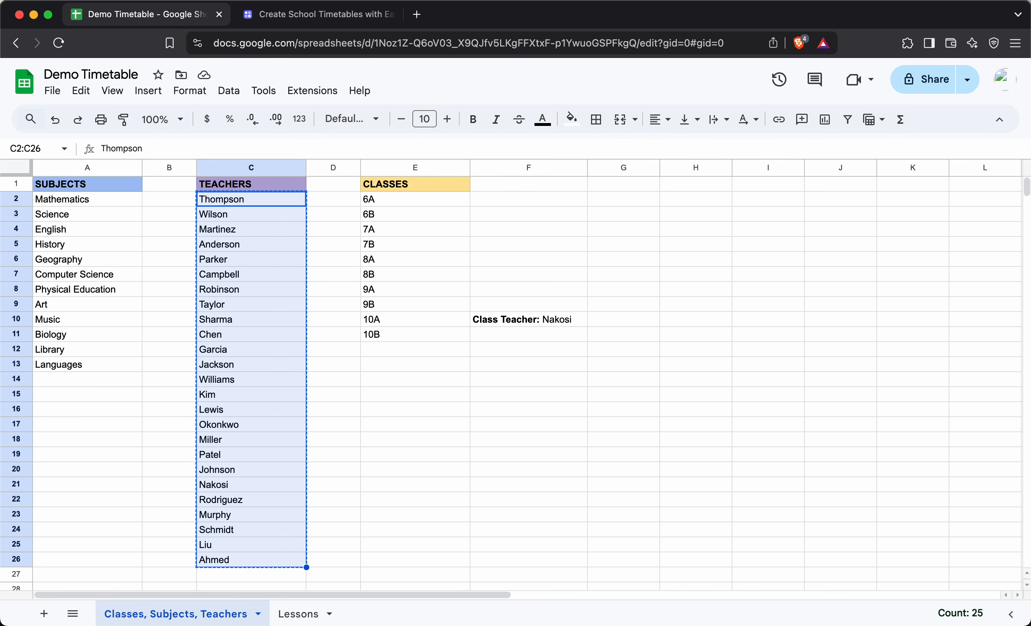
# Return to TimetableMaster, bulk import the copied teacher names and check the end of the imported list
pyautogui.click(297, 19)
pyautogui.click(621, 374)
pyautogui.click(454, 327)
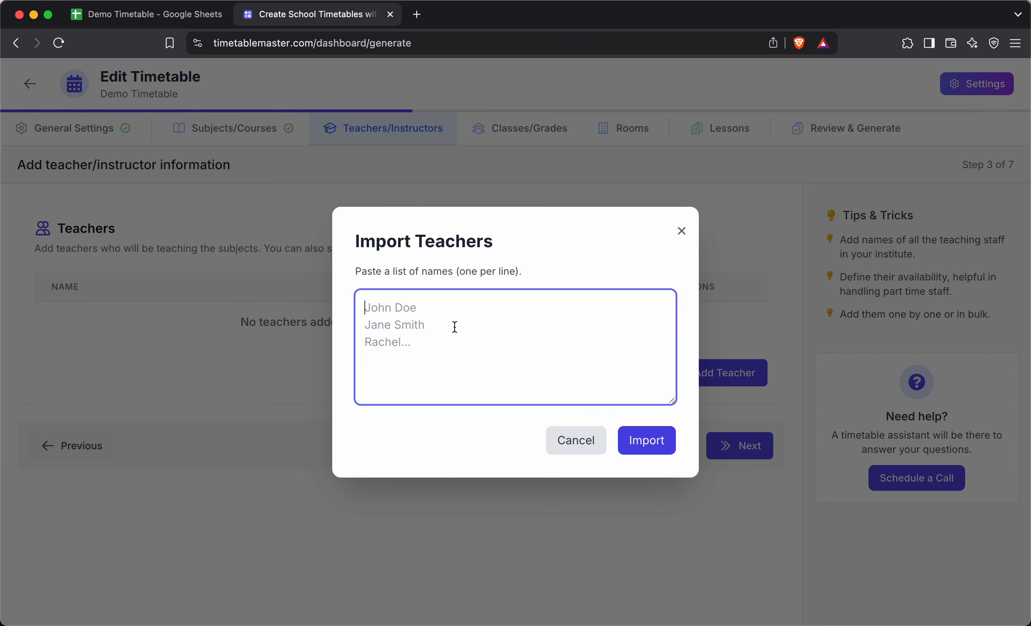
pyautogui.press('super+v')
pyautogui.click(651, 443)
pyautogui.scroll(-15, 655, 520)
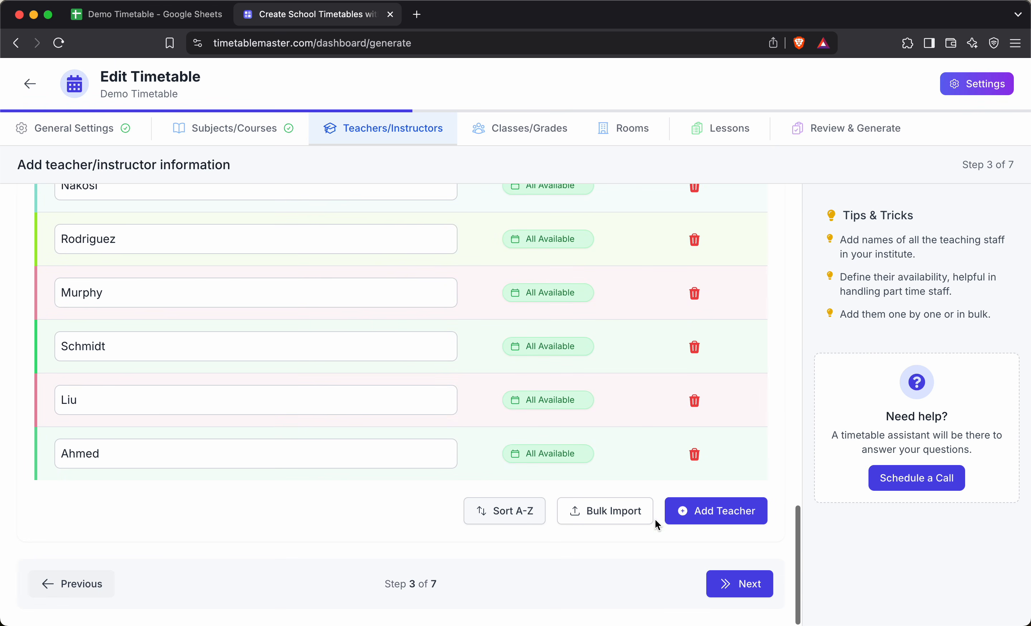
pyautogui.click(745, 514)
pyautogui.click(693, 508)
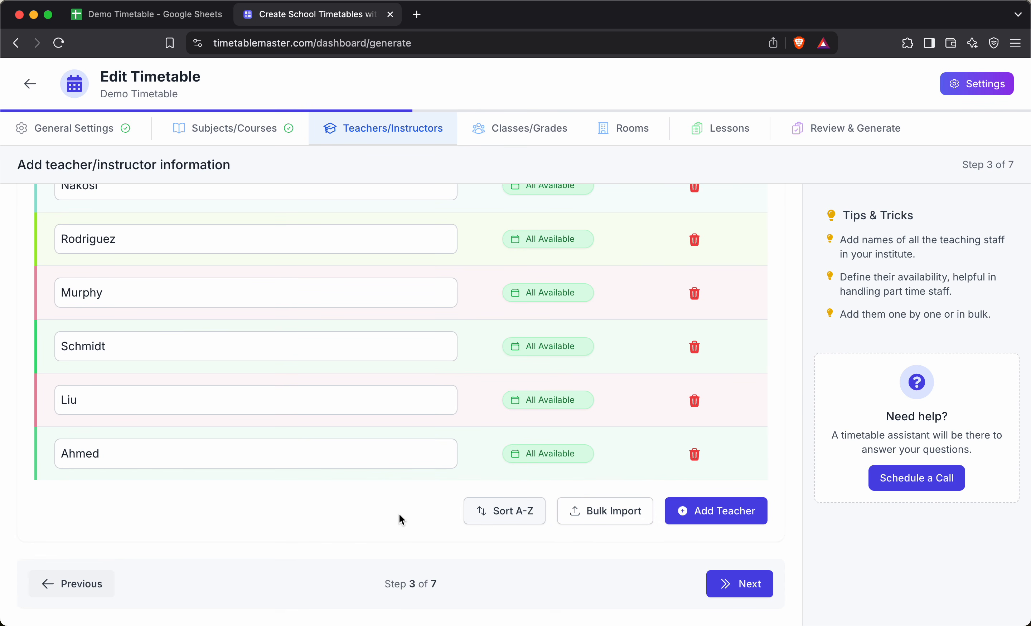
# Sort the teachers alphabetically, review the list and continue to the Classes/Grades step
pyautogui.click(520, 519)
pyautogui.click(513, 517)
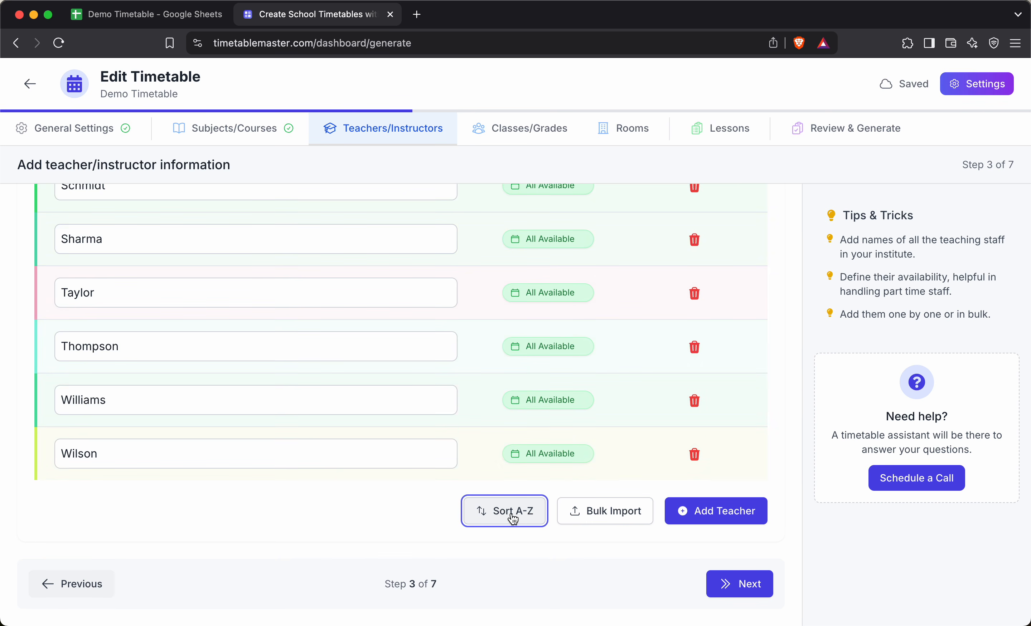
pyautogui.scroll(15, 490, 394)
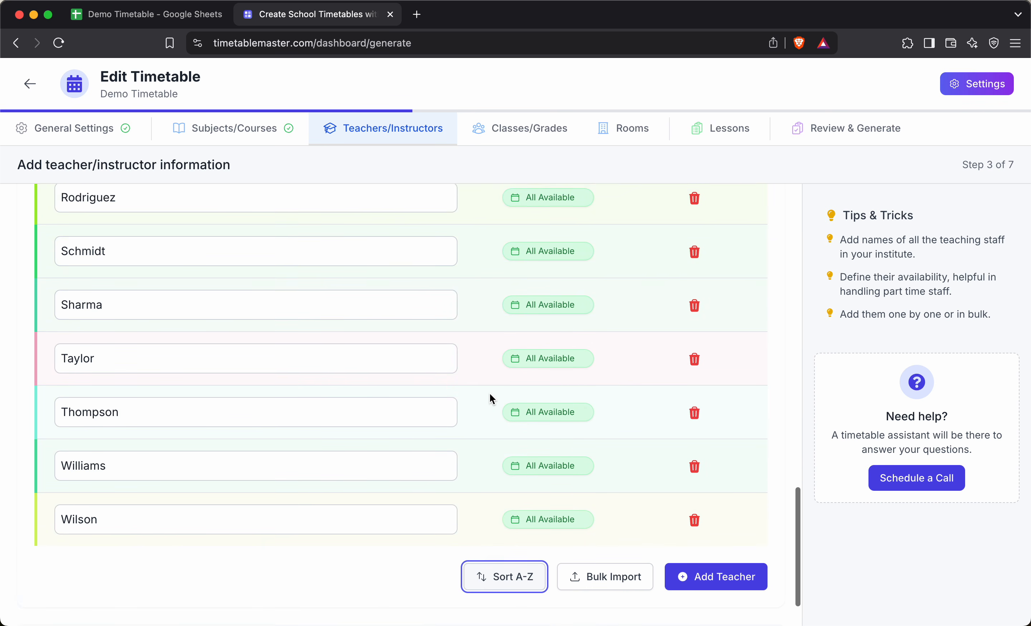
pyautogui.scroll(5, 490, 394)
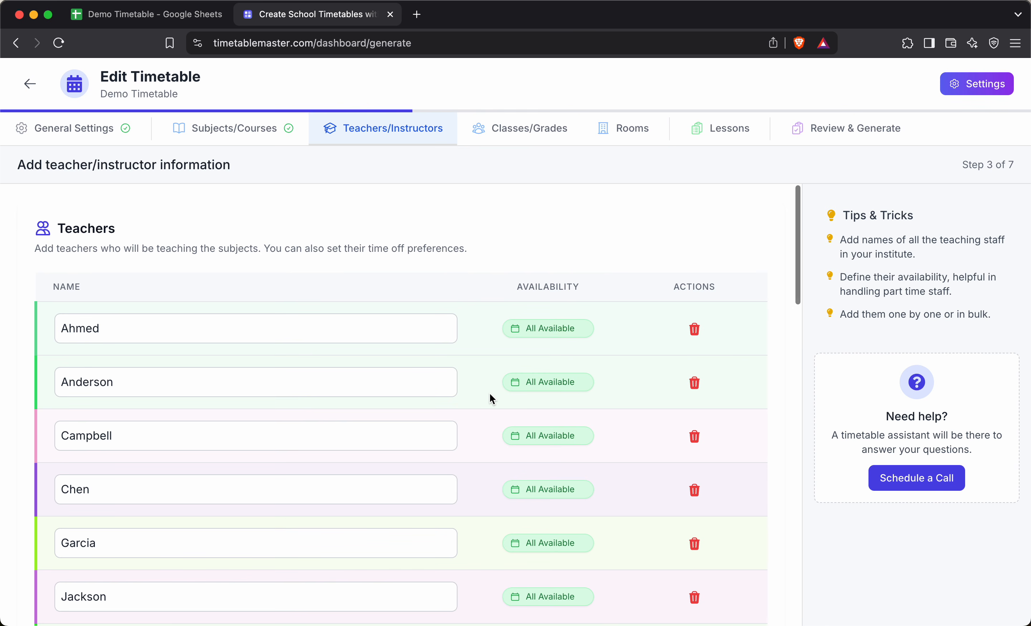
pyautogui.scroll(-15, 489, 394)
pyautogui.scroll(-8, 490, 394)
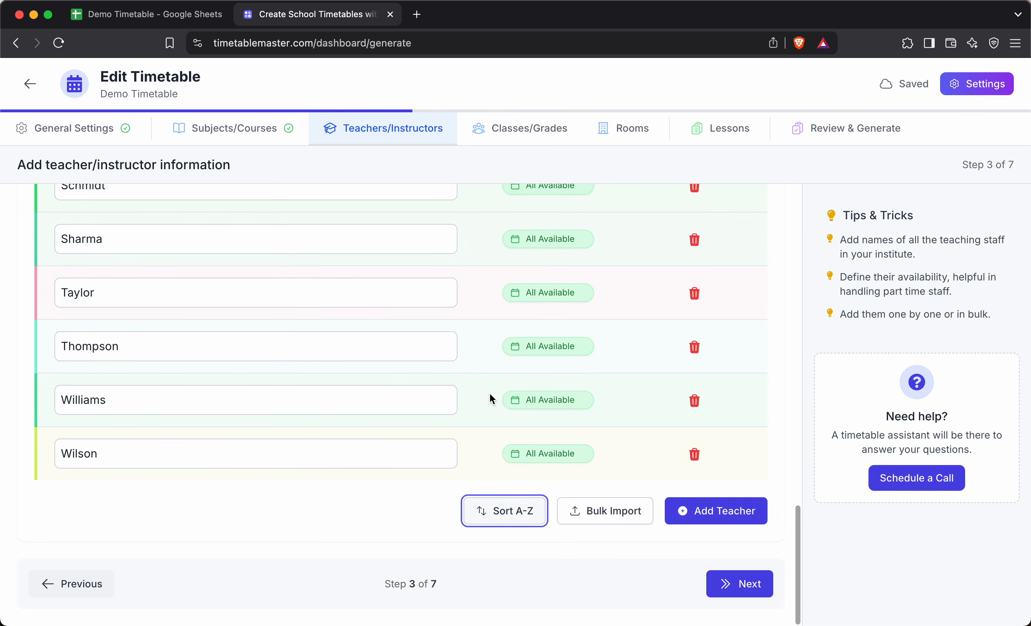
pyautogui.click(749, 586)
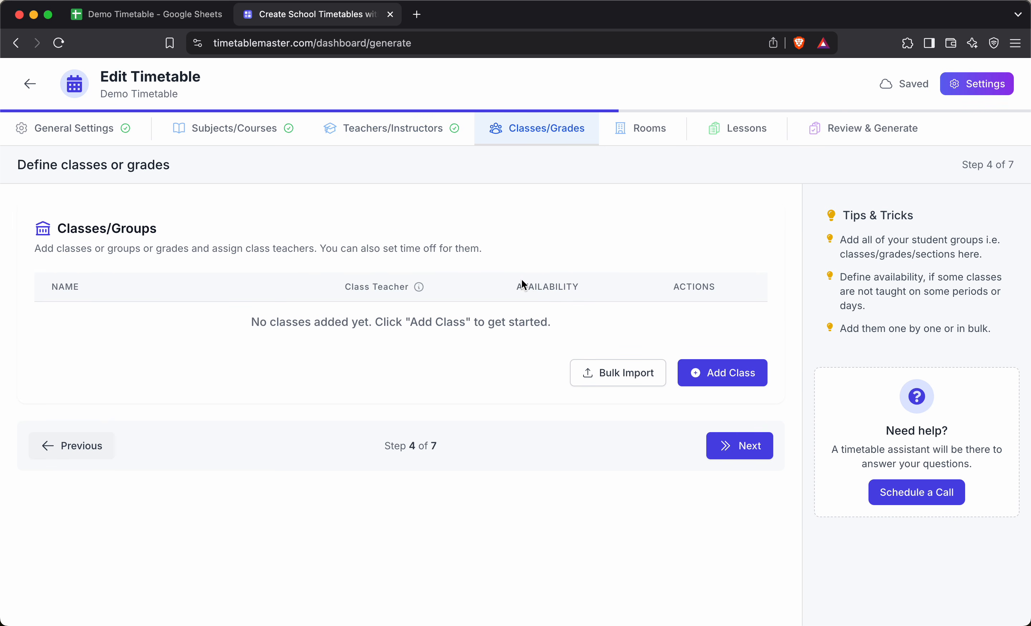
# Switch to the Demo Timetable Google Sheet and copy all class names in cells E2:E11
pyautogui.click(170, 17)
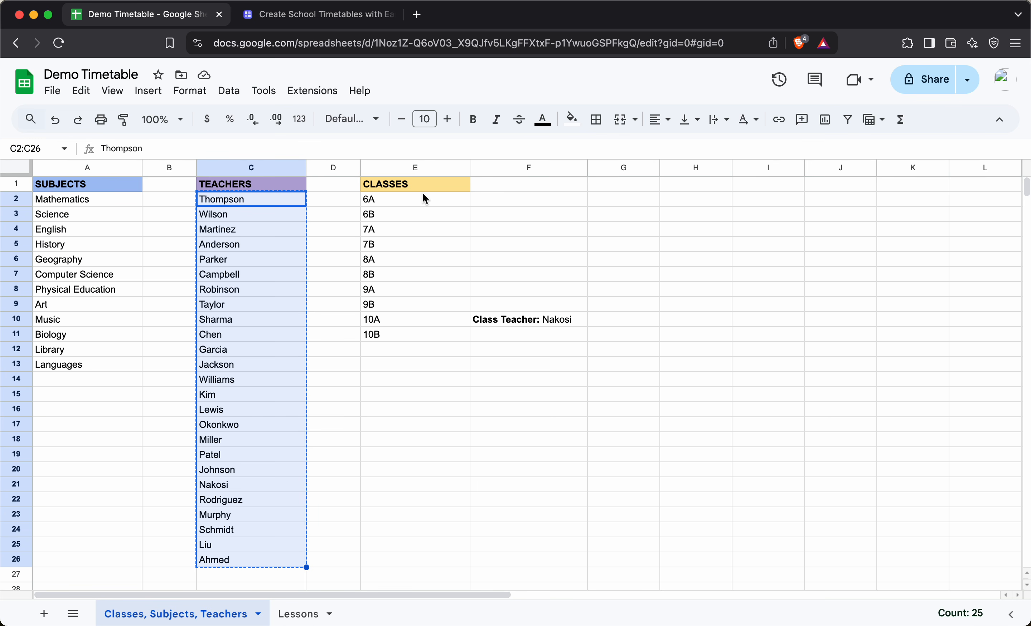
pyautogui.click(420, 202)
pyautogui.hotkey('shift', 'Down')
pyautogui.hotkey('shift', 'Down')
pyautogui.hotkey('shift', 'Down')
pyautogui.hotkey('shift', 'Down')
pyautogui.hotkey('shift', 'Down')
pyautogui.hotkey('shift', 'Down')
pyautogui.hotkey('shift', 'Down')
pyautogui.hotkey('shift', 'Down')
pyautogui.hotkey('shift', 'Down')
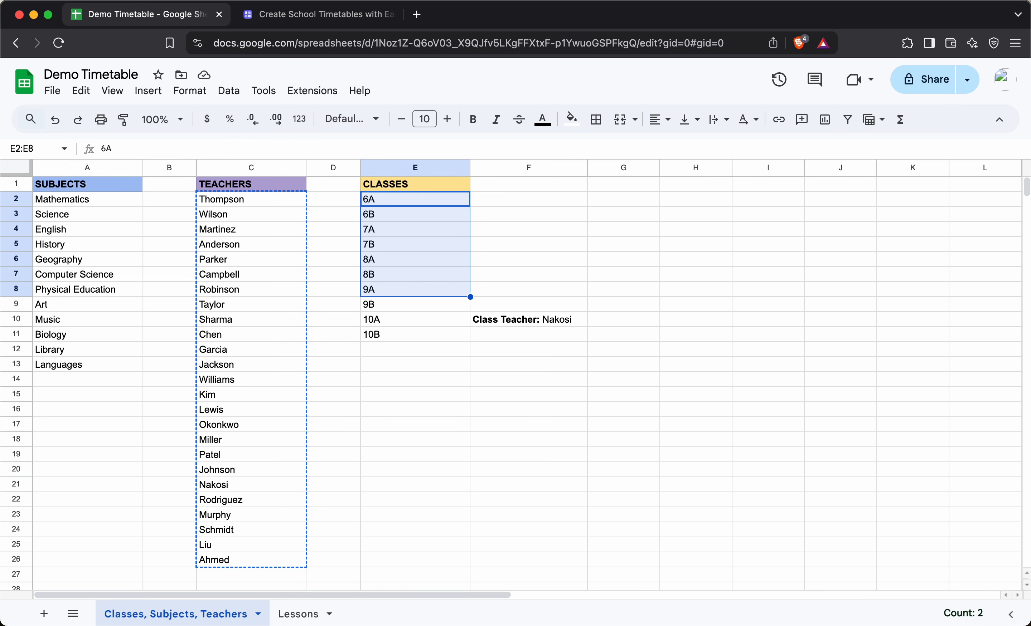
pyautogui.hotkey('ctrl', 'c')
# Return to TimetableMaster, bulk import the copied class list from 6A to 10B and review the imported classes
pyautogui.click(344, 21)
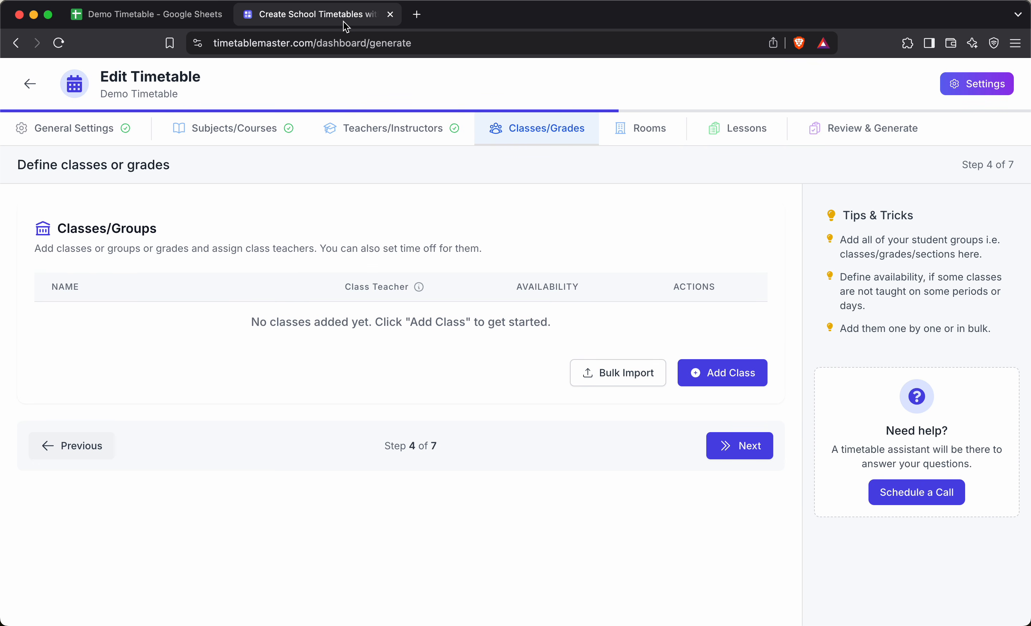
pyautogui.click(610, 372)
pyautogui.click(495, 354)
pyautogui.hotkey('ctrl', 'v')
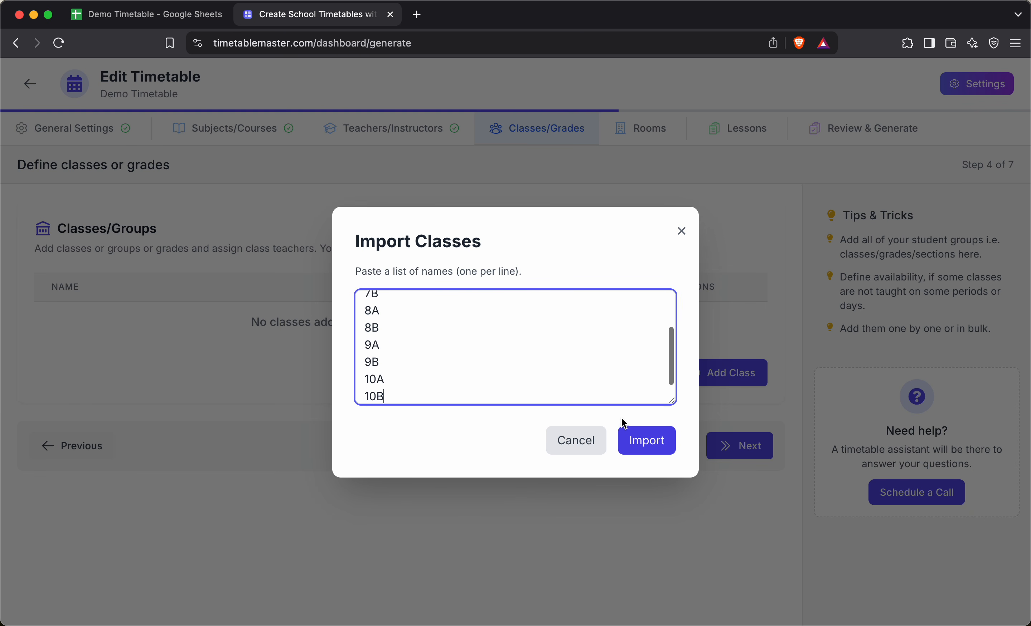
pyautogui.click(635, 438)
pyautogui.scroll(-10, 399, 474)
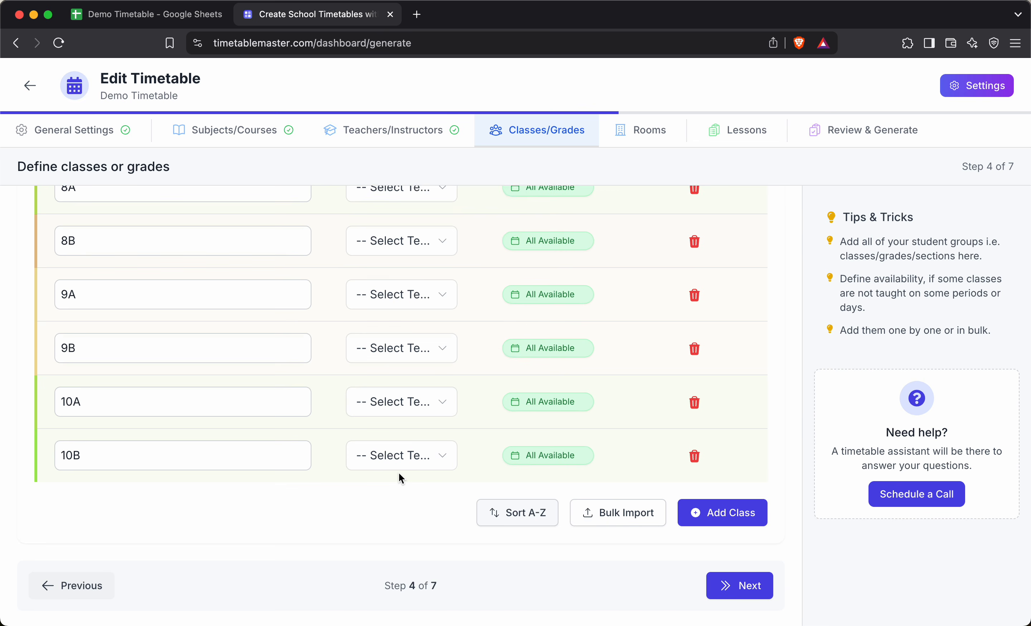
pyautogui.scroll(10, 398, 474)
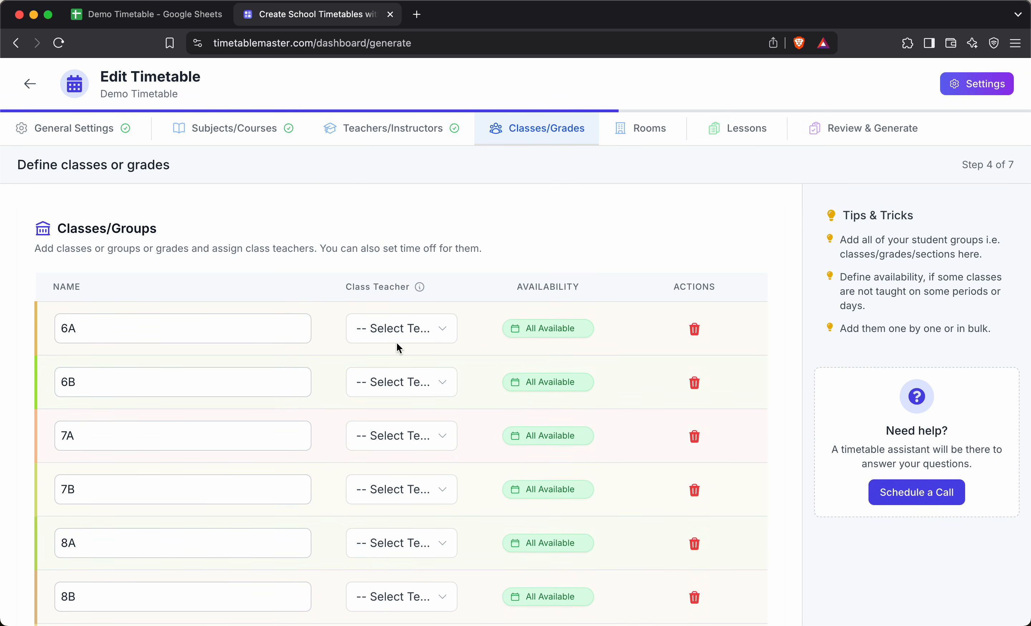
# Look up the class teacher noted beside class 10A in the Demo Timetable Google Sheet
pyautogui.moveTo(420, 286)
pyautogui.click(139, 17)
pyautogui.click(492, 365)
pyautogui.click(400, 321)
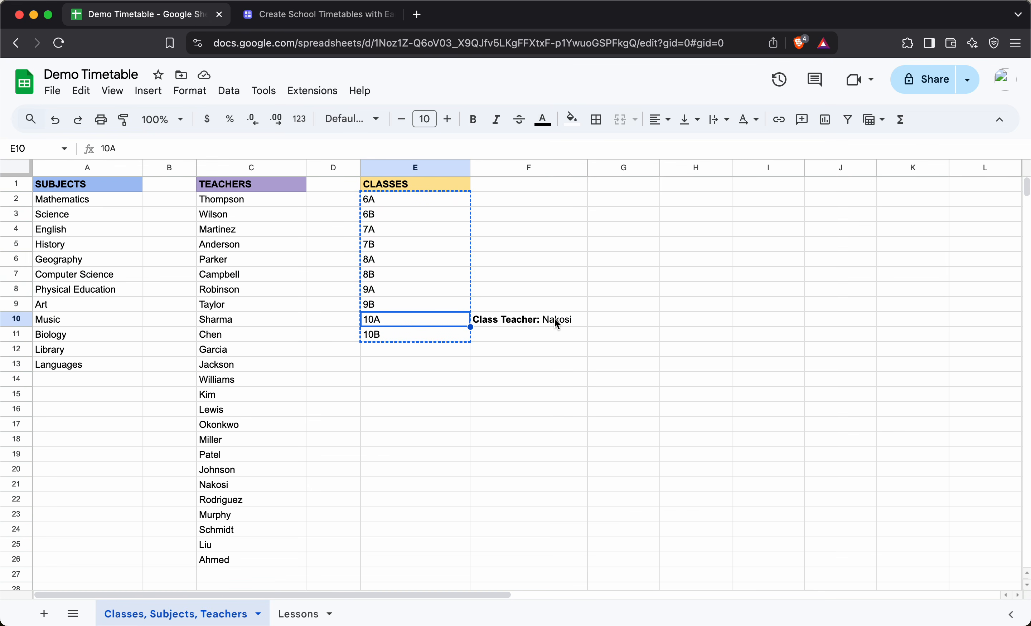
# Return to TimetableMaster and assign the teacher noted in the sheet as class teacher of 10A
pyautogui.click(319, 15)
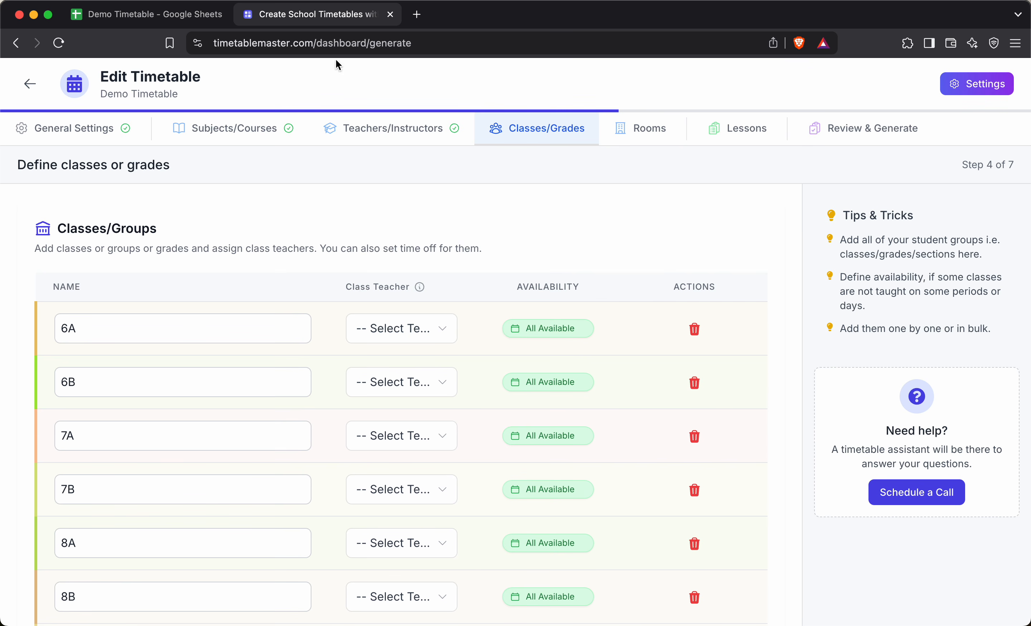
pyautogui.scroll(-10, 454, 363)
pyautogui.click(402, 409)
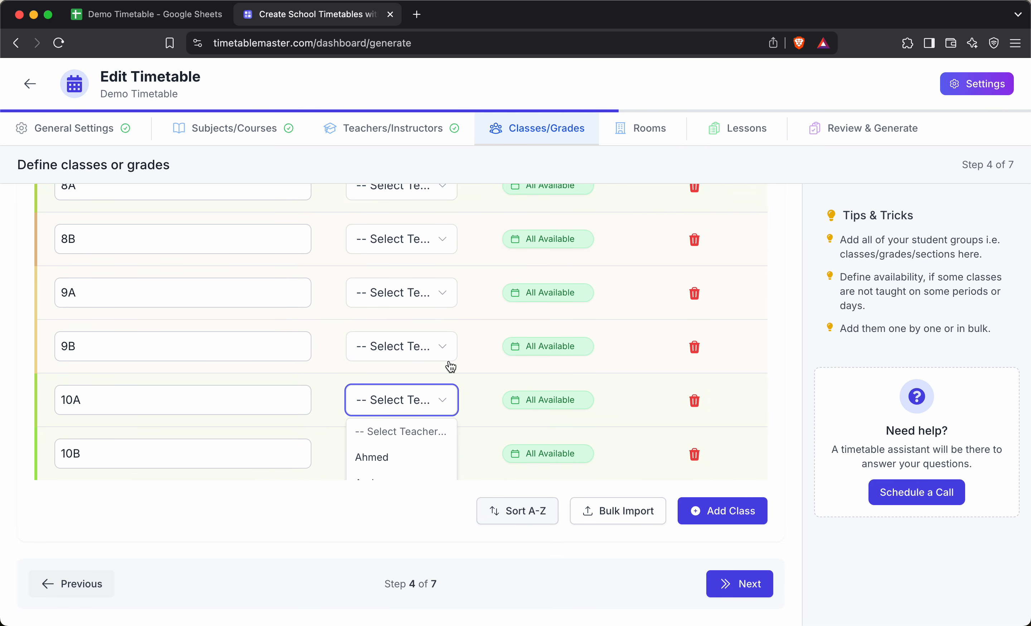
pyautogui.scroll(-3, 410, 408)
pyautogui.scroll(-6, 411, 409)
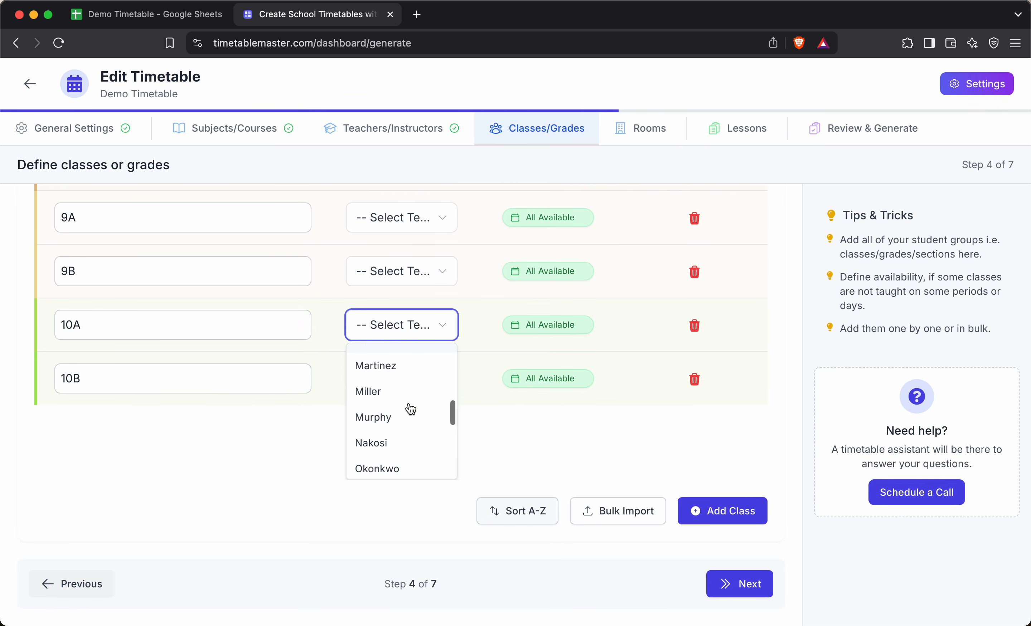
pyautogui.click(382, 393)
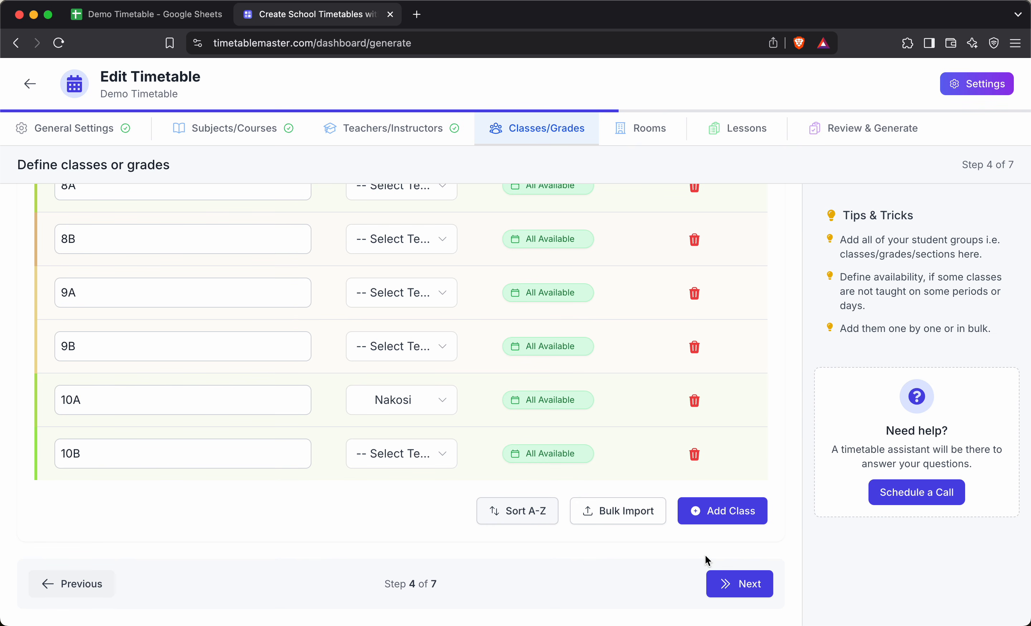
# Continue to the Rooms step and add a shared room named Comp Lab 1
pyautogui.click(735, 584)
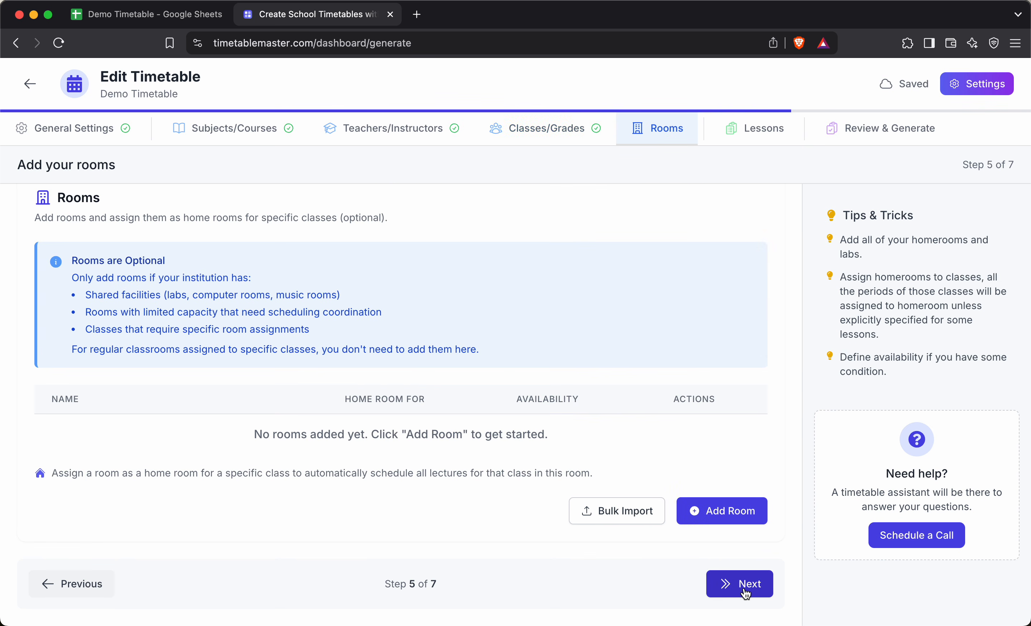
pyautogui.click(730, 511)
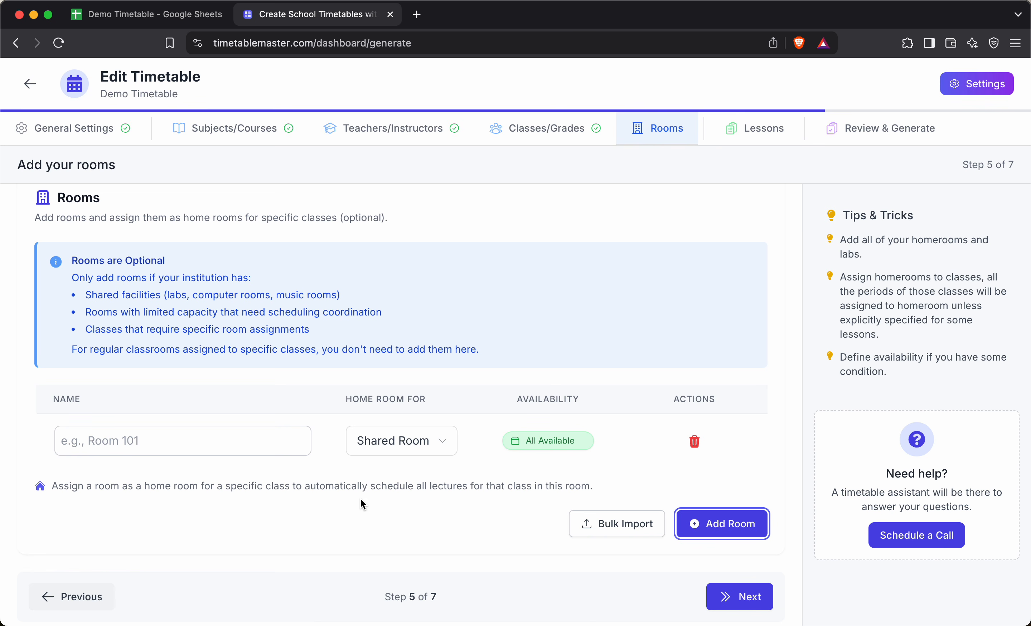
pyautogui.click(212, 442)
pyautogui.write('C')
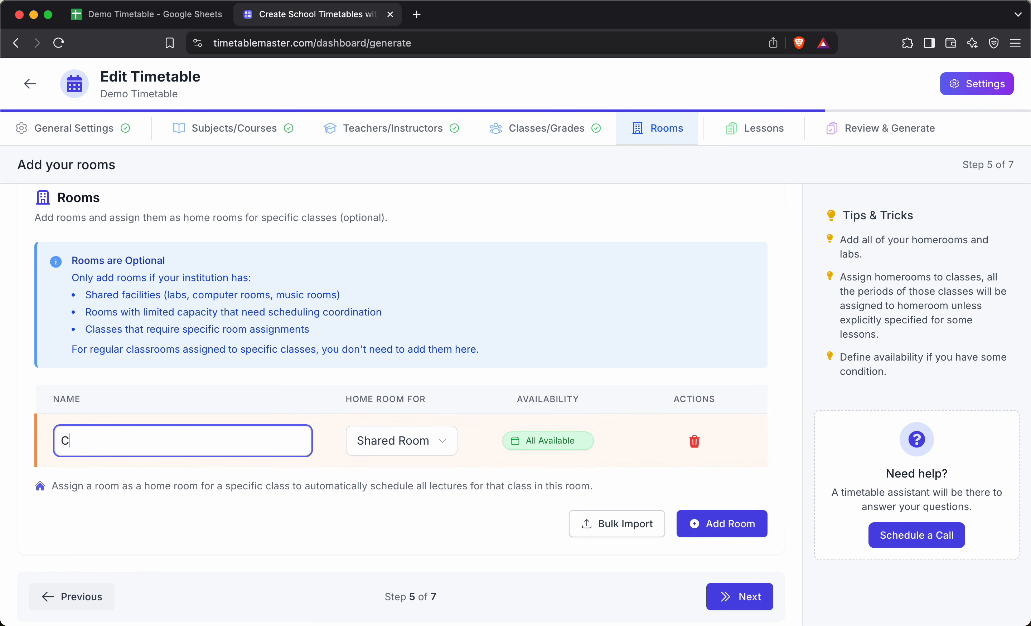
pyautogui.write('omp Lab 1')
# Add a second shared room named Comp Lab 2, reusing the name of the first lab
pyautogui.moveTo(188, 439); pyautogui.dragTo(19, 420)
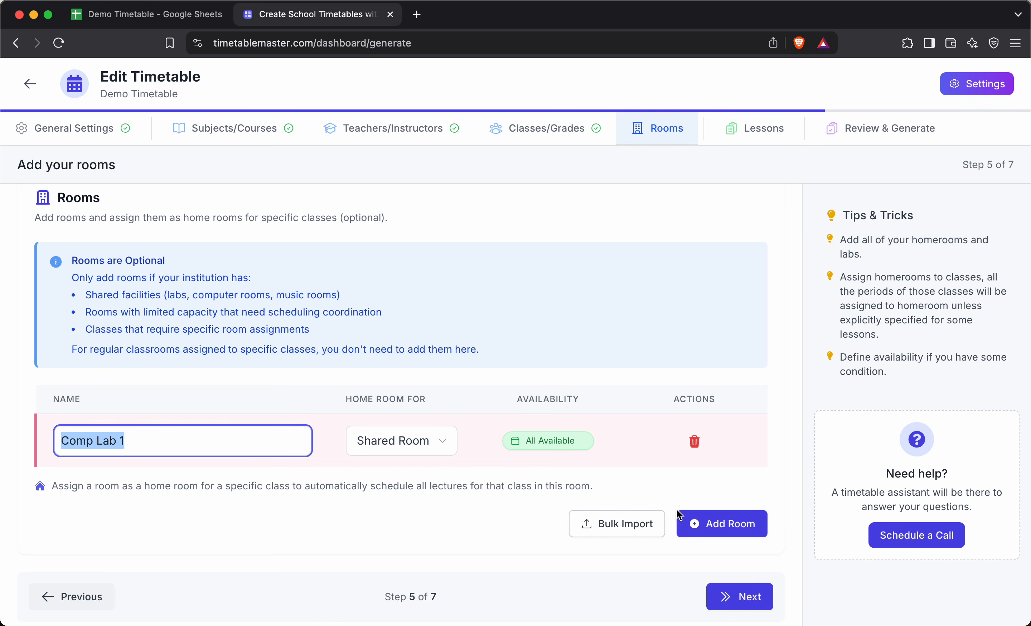
pyautogui.click(723, 524)
pyautogui.click(230, 493)
pyautogui.press('super+v')
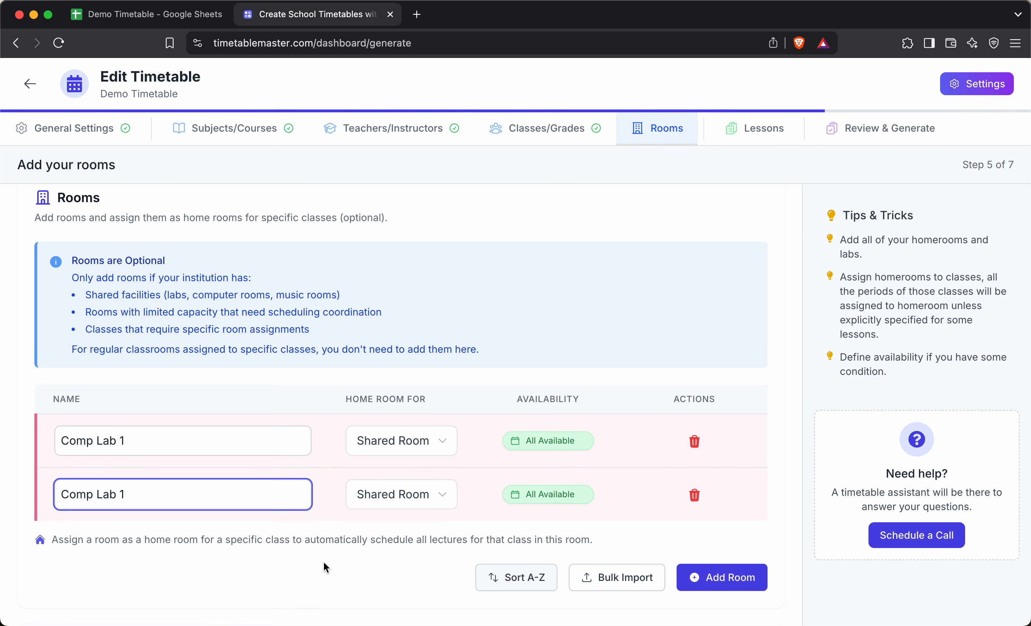
pyautogui.scroll(-3, 324, 562)
pyautogui.press('BackSpace')
pyautogui.write('2')
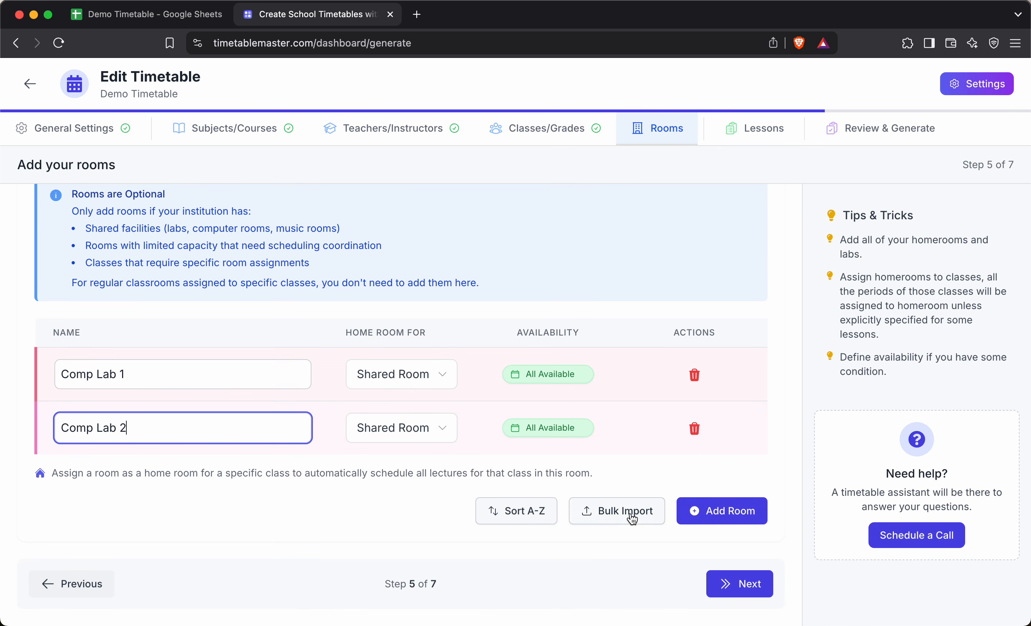
# Add a third shared room and name it "music room"
pyautogui.click(695, 512)
pyautogui.click(245, 482)
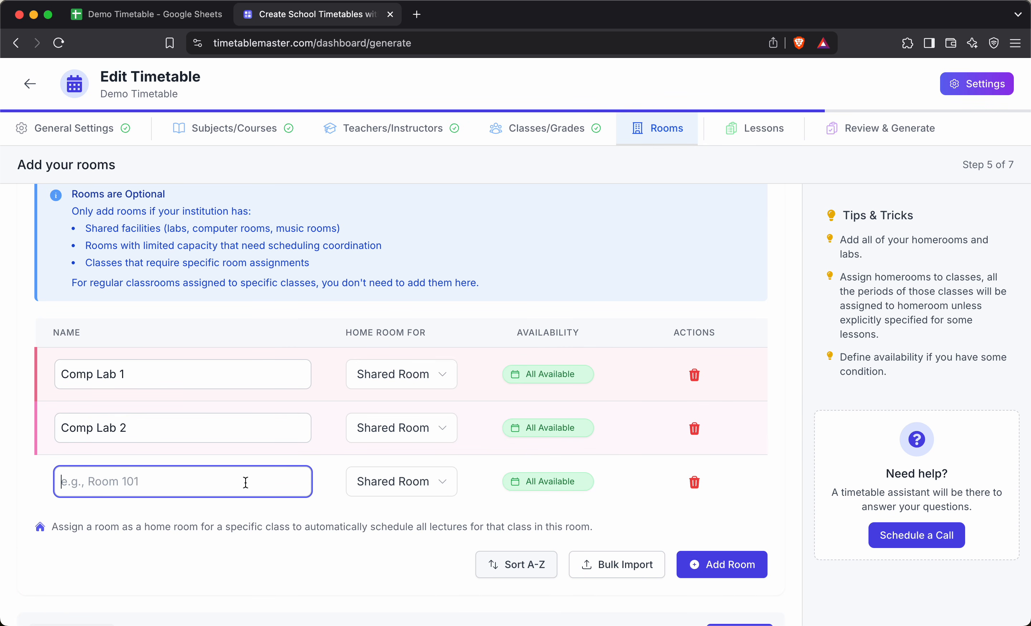
pyautogui.write('music room')
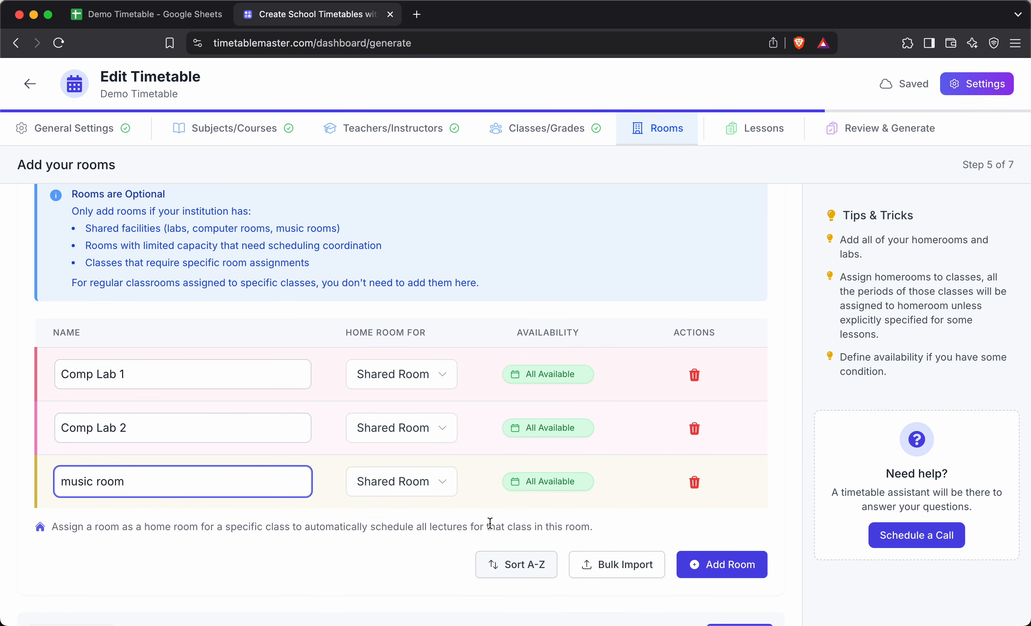
# Add a fourth room named HR 6A and make it the home room for class 6A
pyautogui.click(730, 565)
pyautogui.scroll(-3, 362, 542)
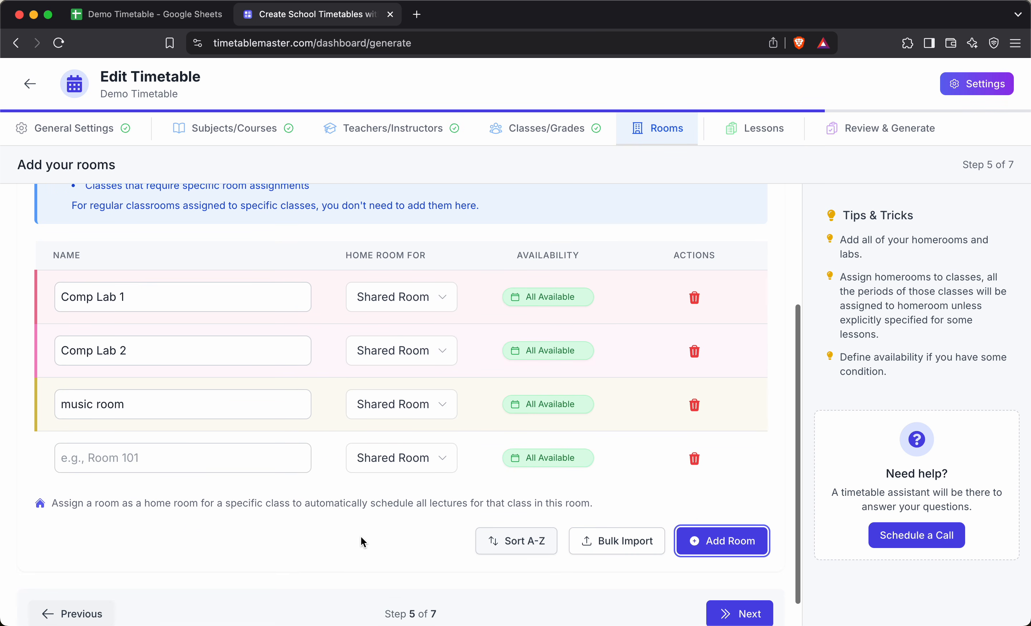
pyautogui.click(162, 451)
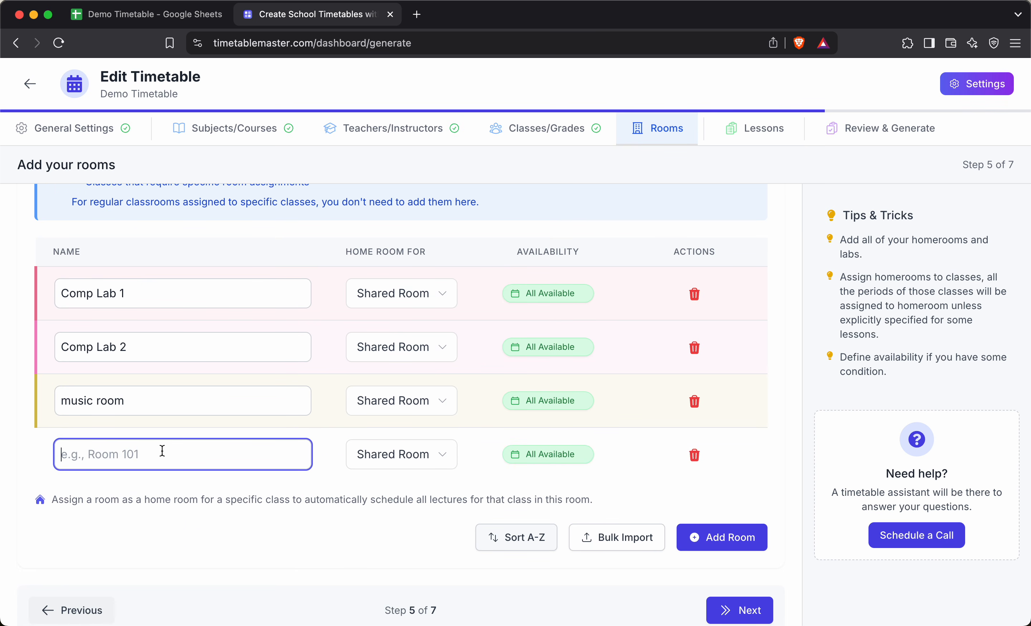
pyautogui.write('HR ')
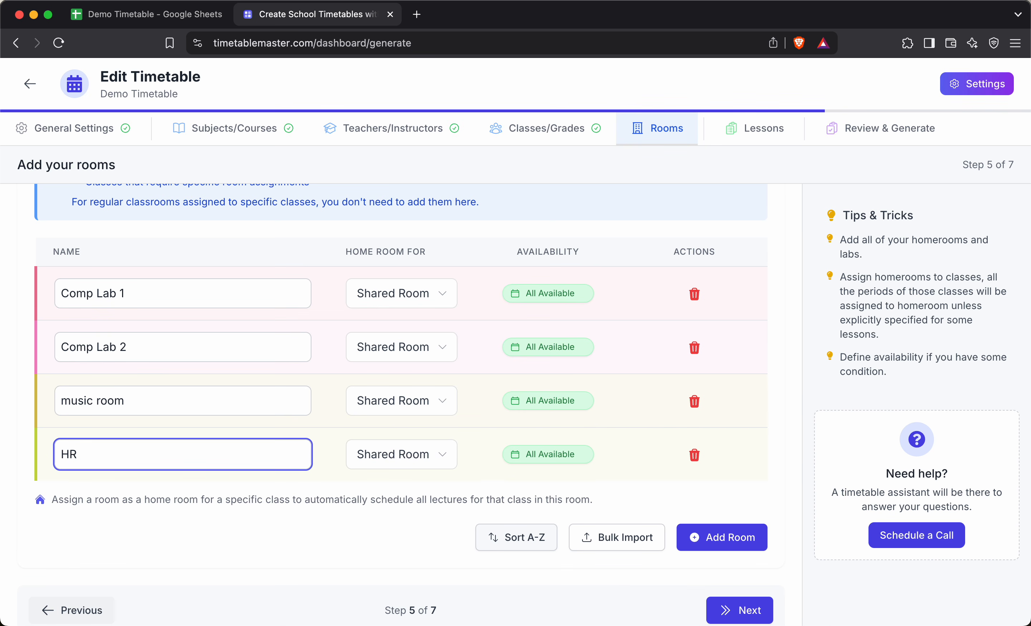
pyautogui.write('6A')
pyautogui.click(400, 473)
pyautogui.click(397, 390)
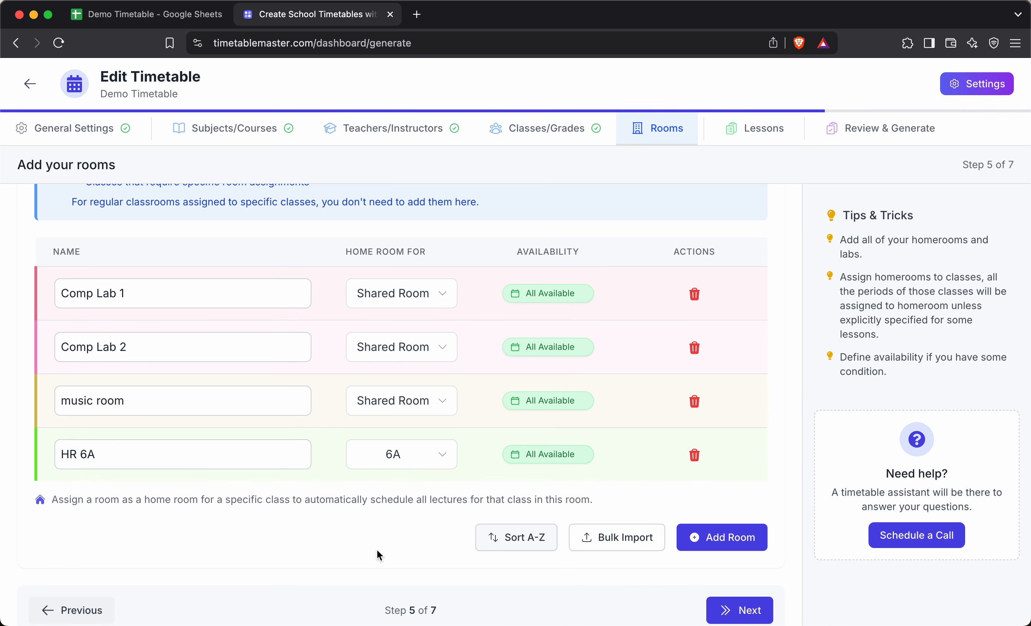
pyautogui.scroll(-1, 376, 551)
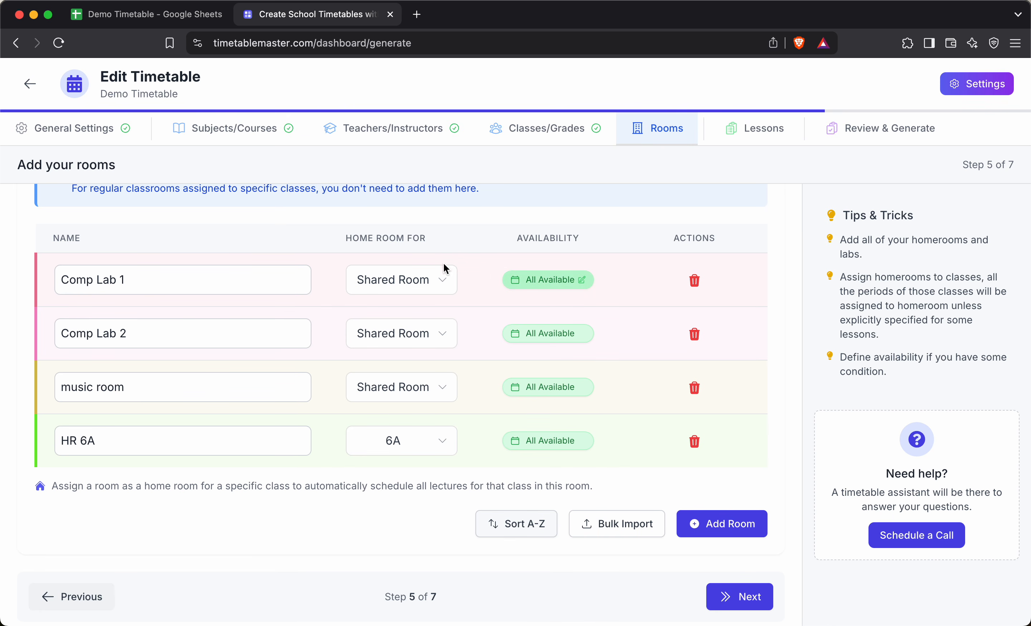
# Go back to the Subjects/Courses step, view the availability of Mathematics and look through the subject list
pyautogui.click(230, 135)
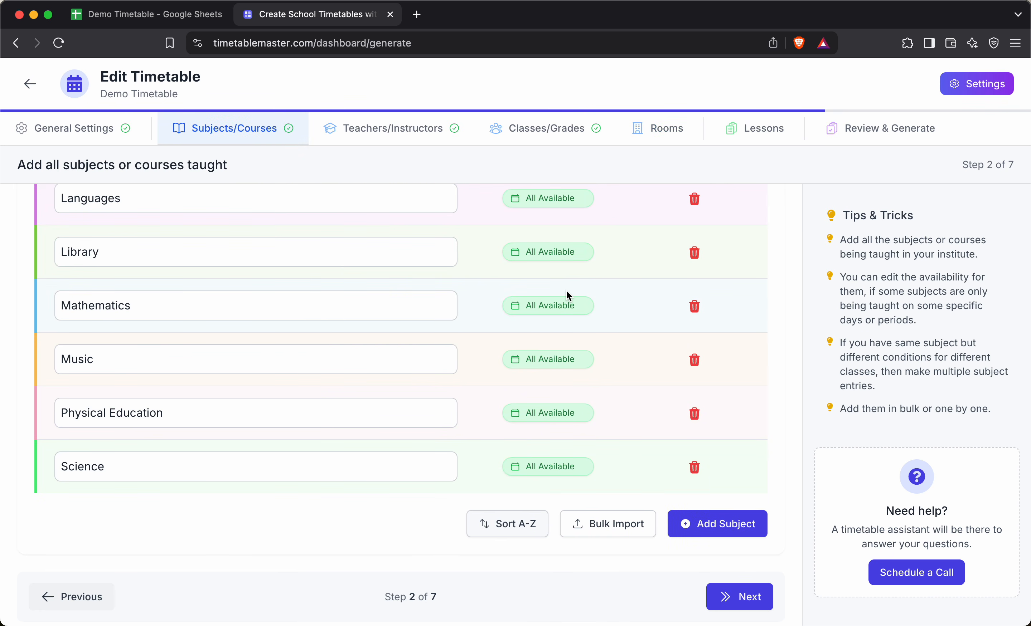
pyautogui.click(582, 311)
pyautogui.click(813, 136)
pyautogui.scroll(10, 480, 401)
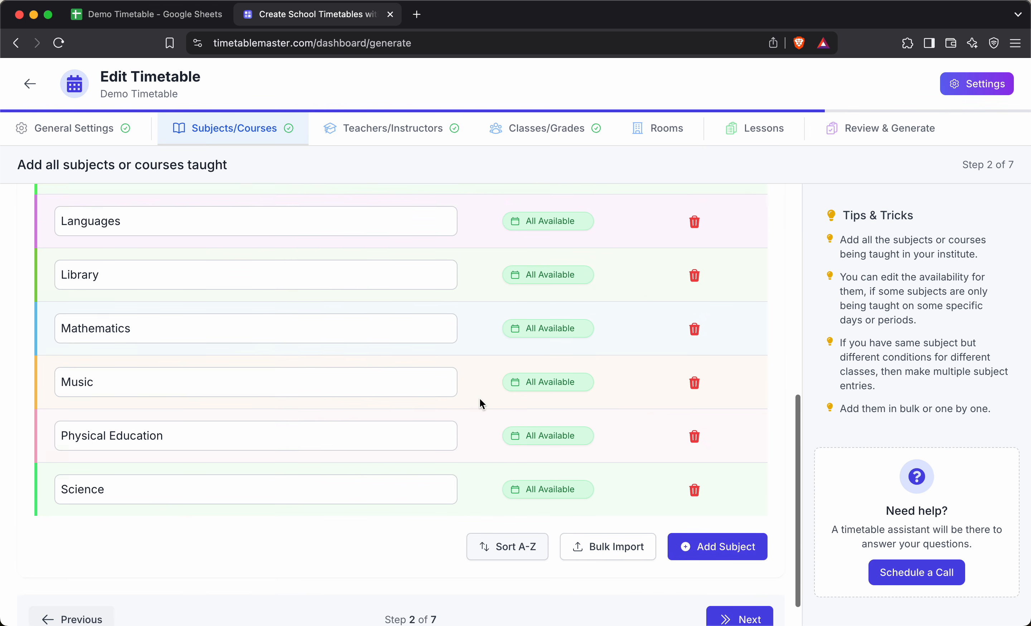
pyautogui.scroll(-10, 480, 401)
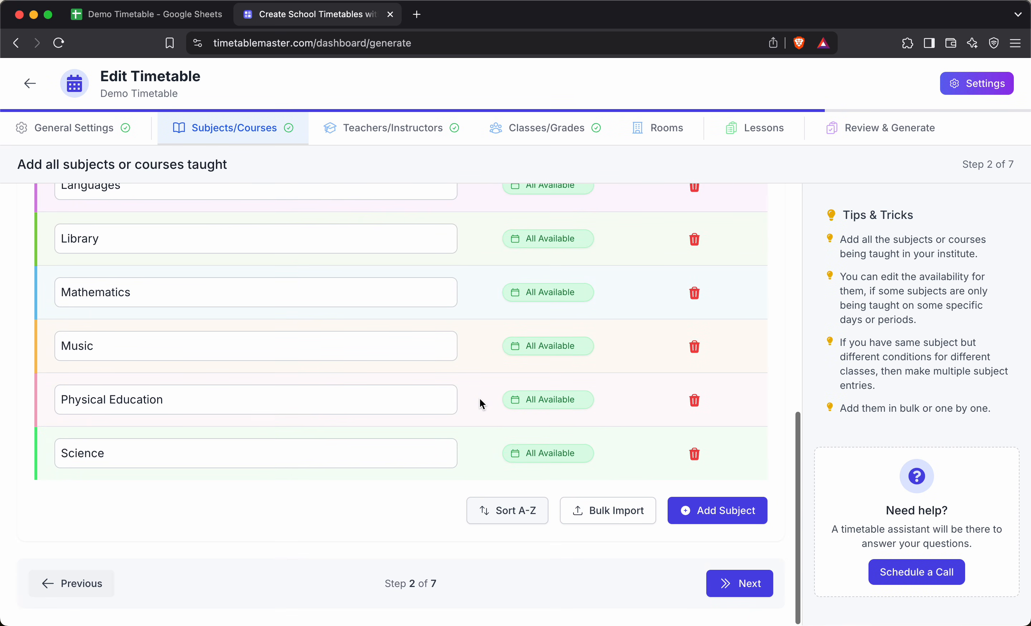
# Mark periods 1 to 6 as time off on every day for the subject Physical Education
pyautogui.click(559, 400)
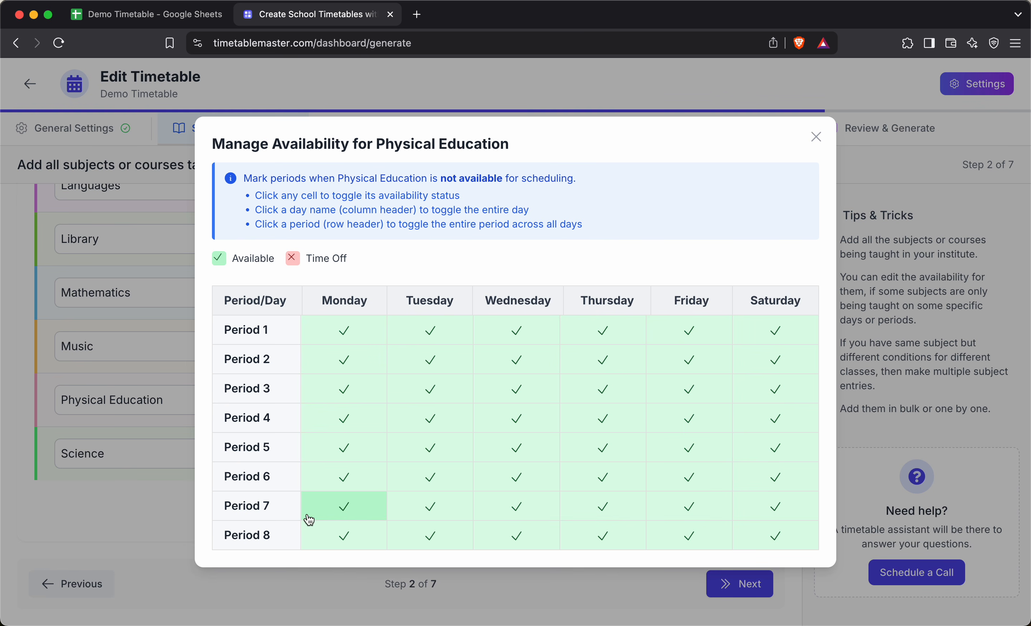
pyautogui.click(278, 481)
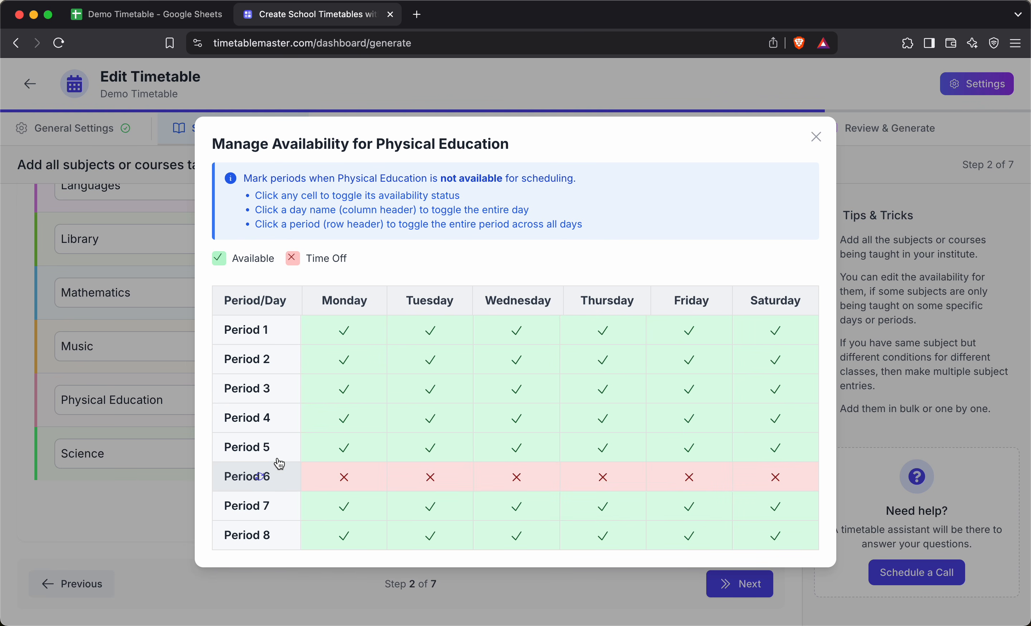
pyautogui.click(270, 451)
pyautogui.click(265, 422)
pyautogui.click(251, 391)
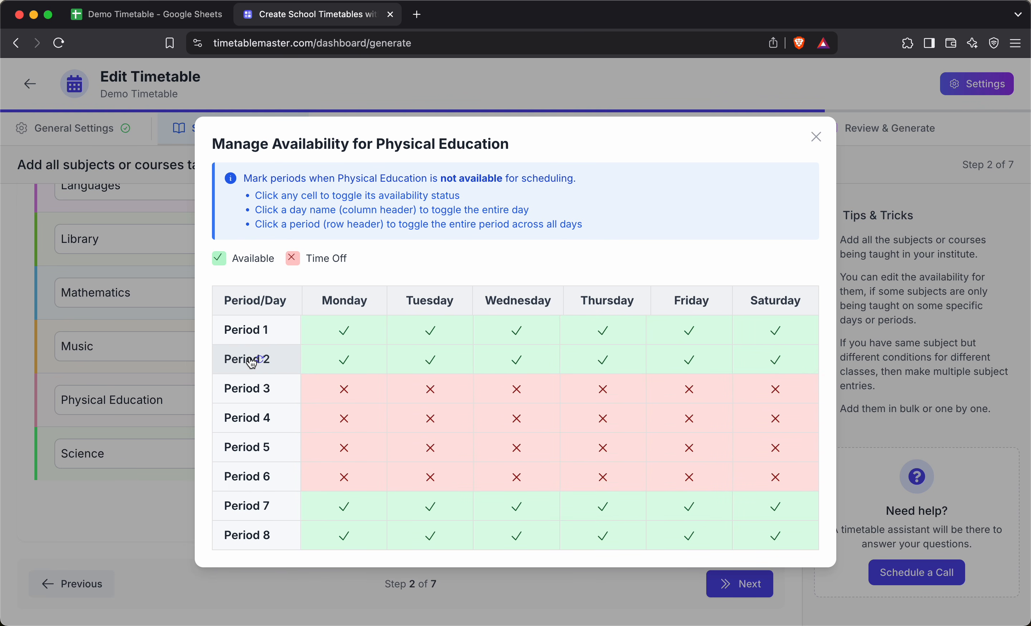
pyautogui.click(247, 359)
pyautogui.click(249, 331)
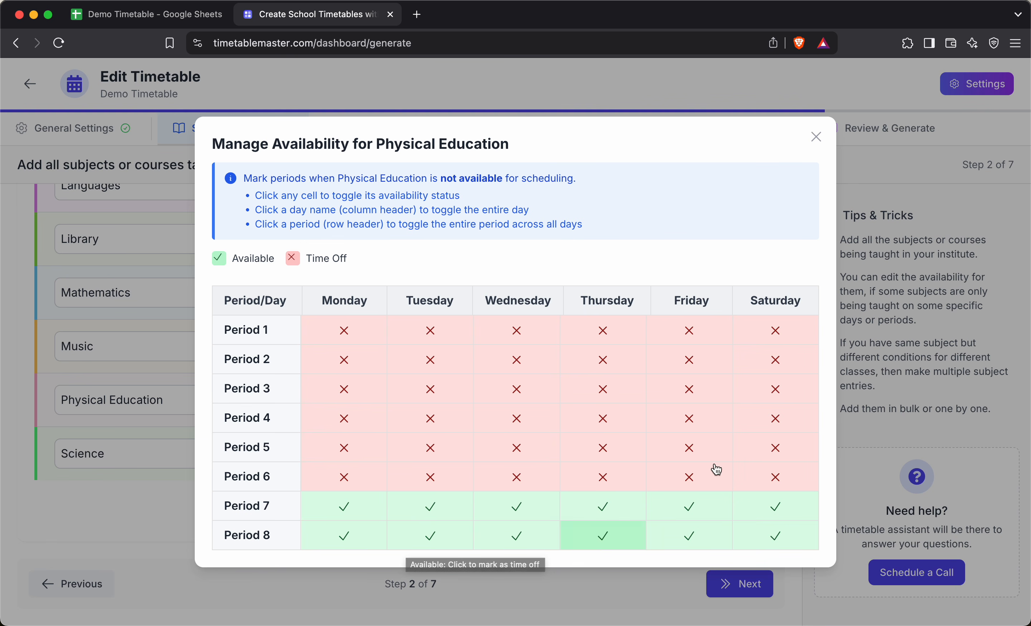
# Try toggling Saturday period 5 and the whole of Saturday for Physical Education, restoring the time off in periods 1 to 6
pyautogui.click(767, 458)
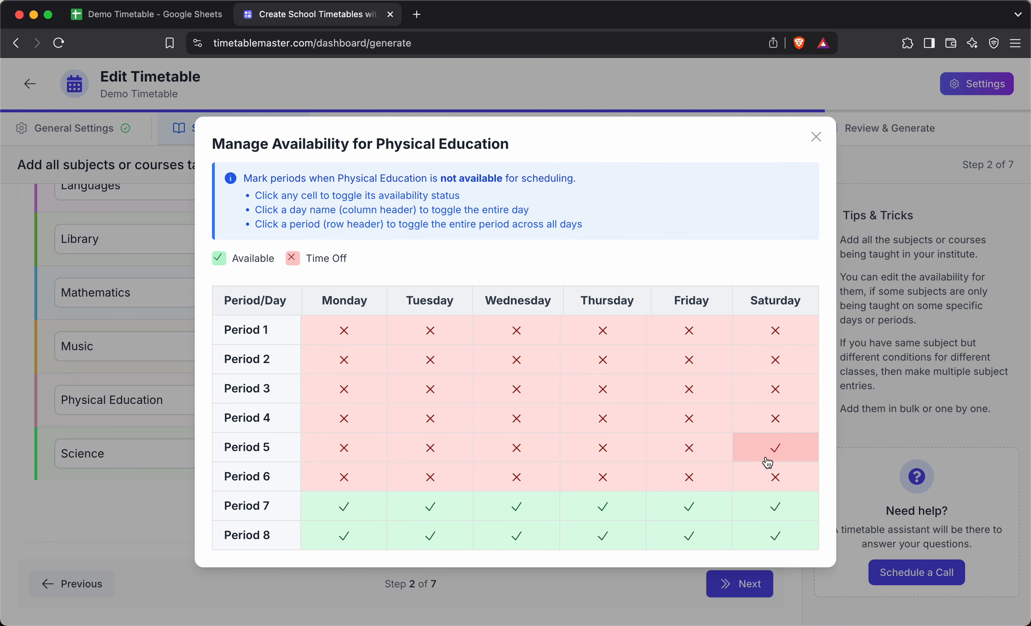
pyautogui.click(773, 303)
pyautogui.click(772, 304)
pyautogui.click(779, 447)
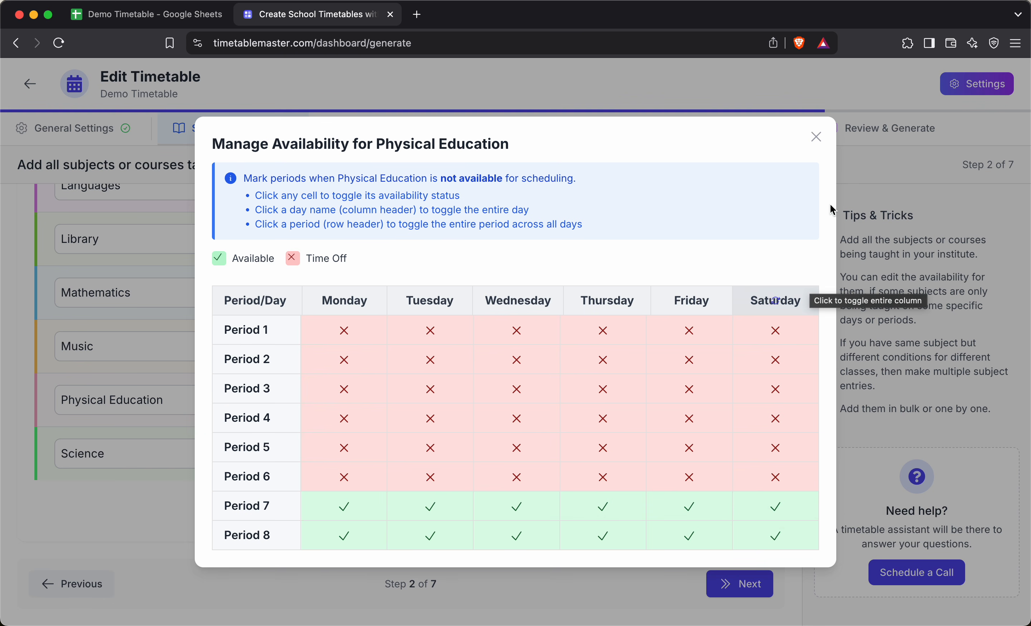
# Move on to the Teachers/Instructors step and mark Monday, Tuesday and Wednesday as time off for the last teacher listed
pyautogui.click(816, 137)
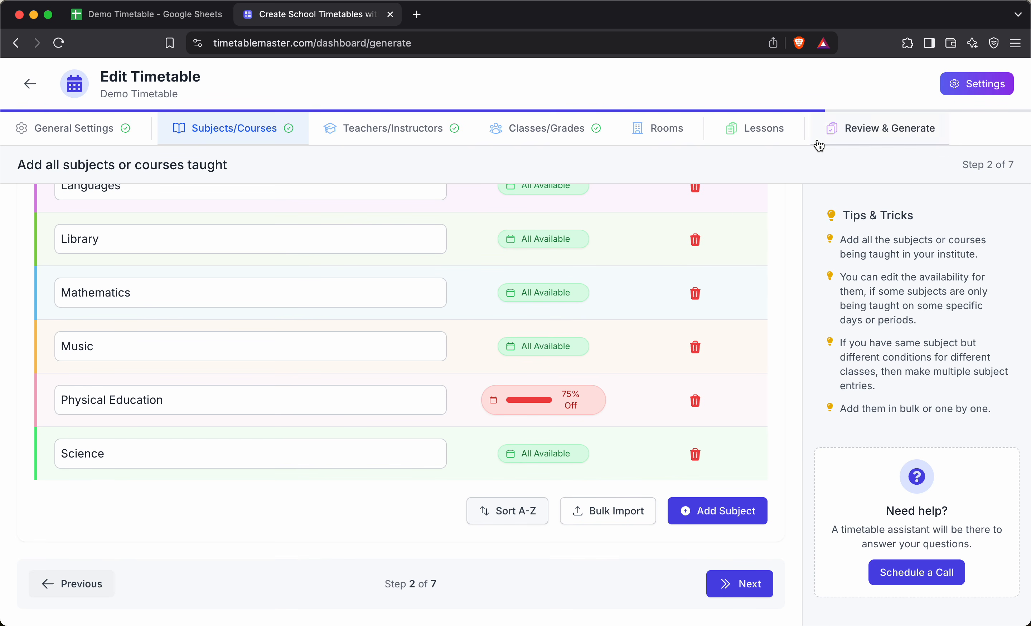
pyautogui.click(739, 583)
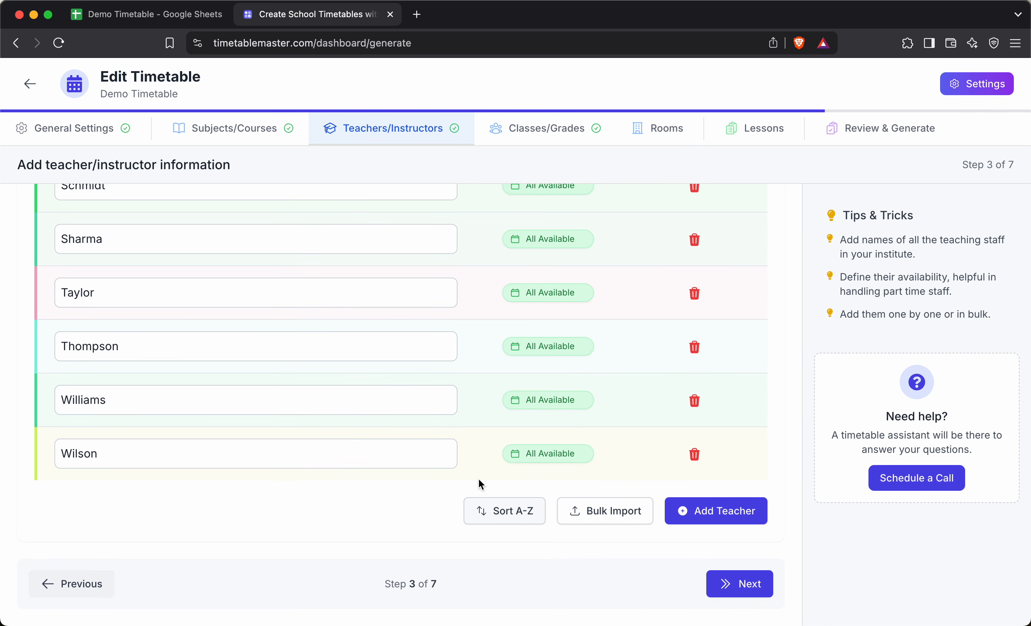
pyautogui.click(555, 455)
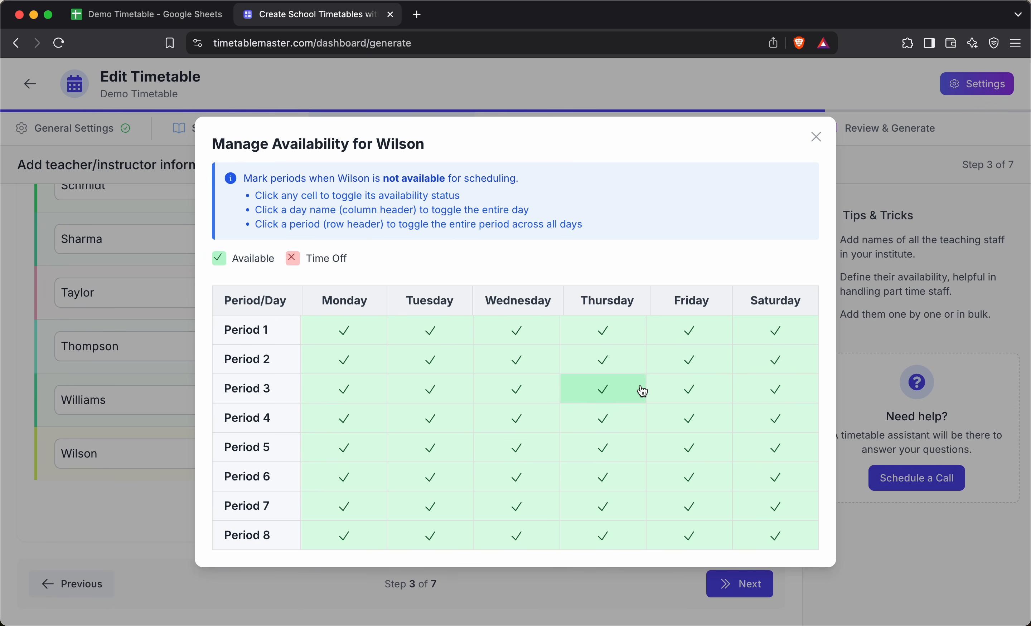
pyautogui.click(526, 307)
pyautogui.click(401, 302)
pyautogui.click(356, 302)
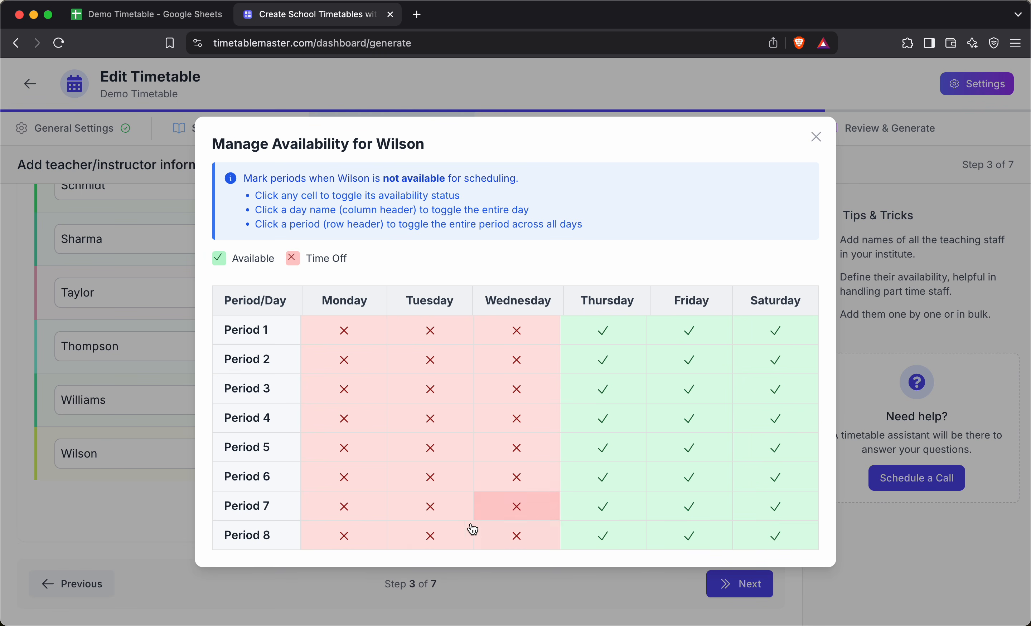
# Make Wednesday periods 5 to 8 available again for this teacher and close the availability settings
pyautogui.click(505, 510)
pyautogui.click(516, 536)
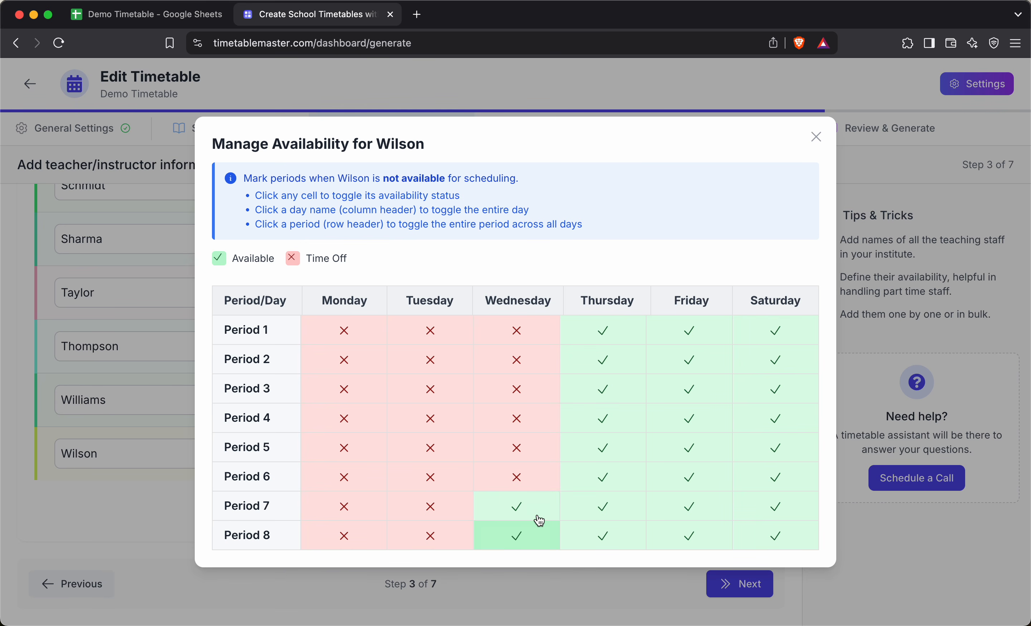
pyautogui.click(539, 490)
pyautogui.click(528, 450)
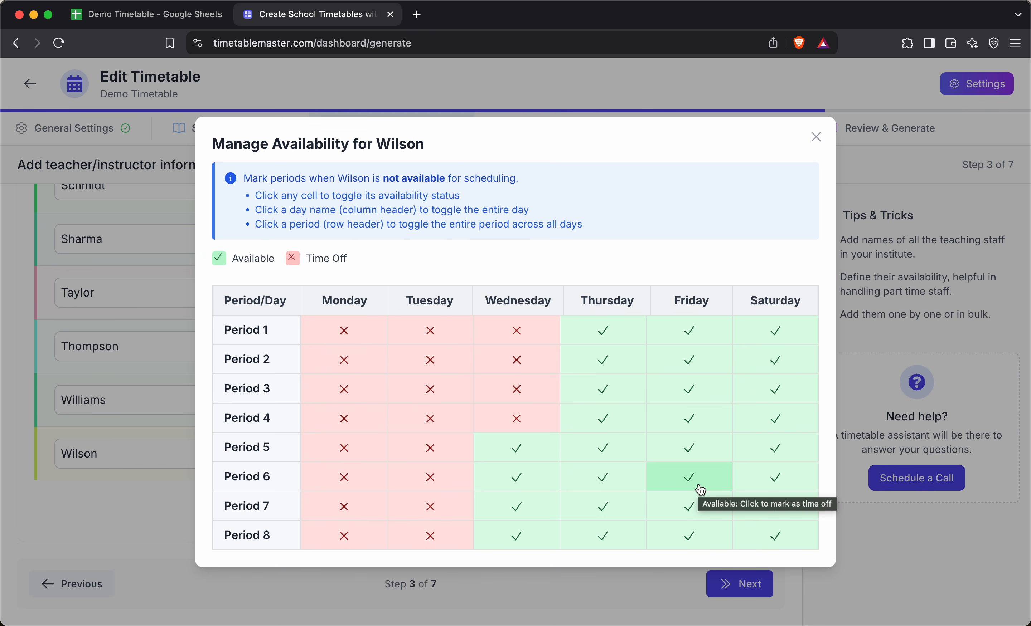
pyautogui.click(816, 137)
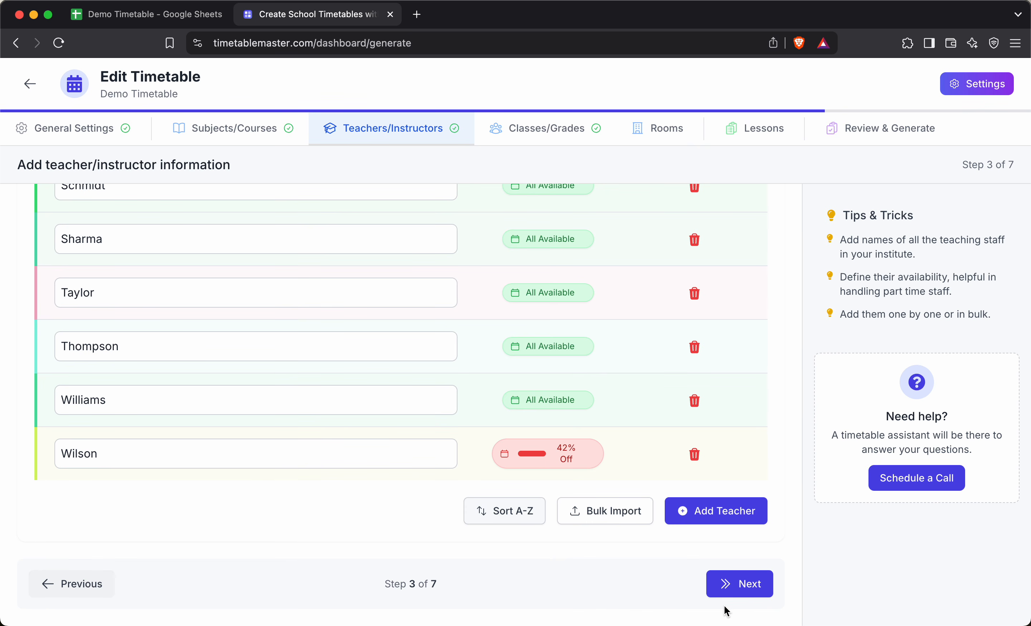
# Move on to the Classes/Grades step, look through the class list and view the availability of class 10B
pyautogui.click(736, 586)
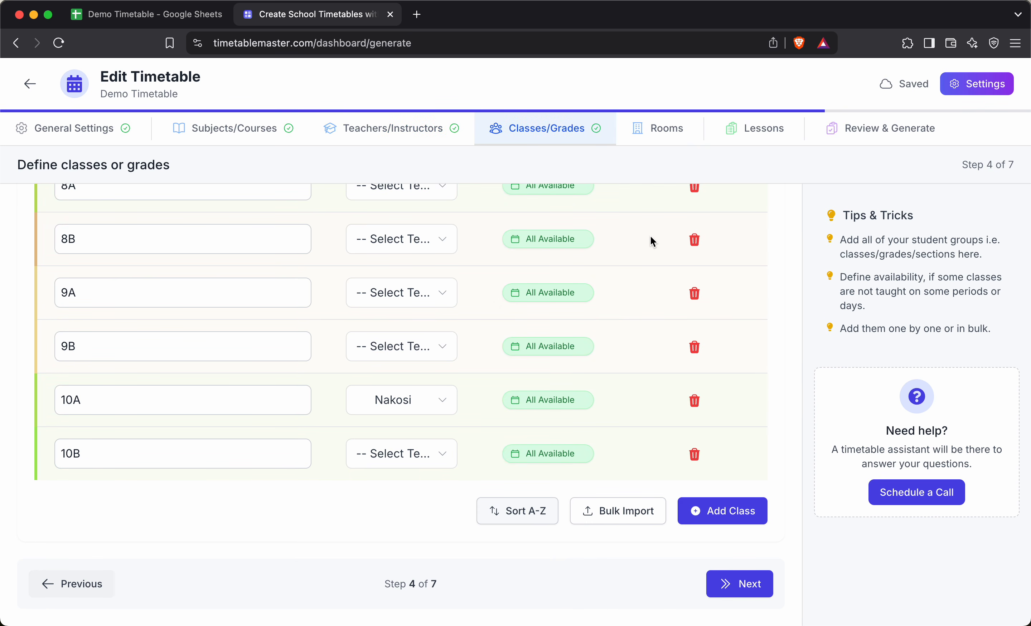
pyautogui.scroll(5, 649, 322)
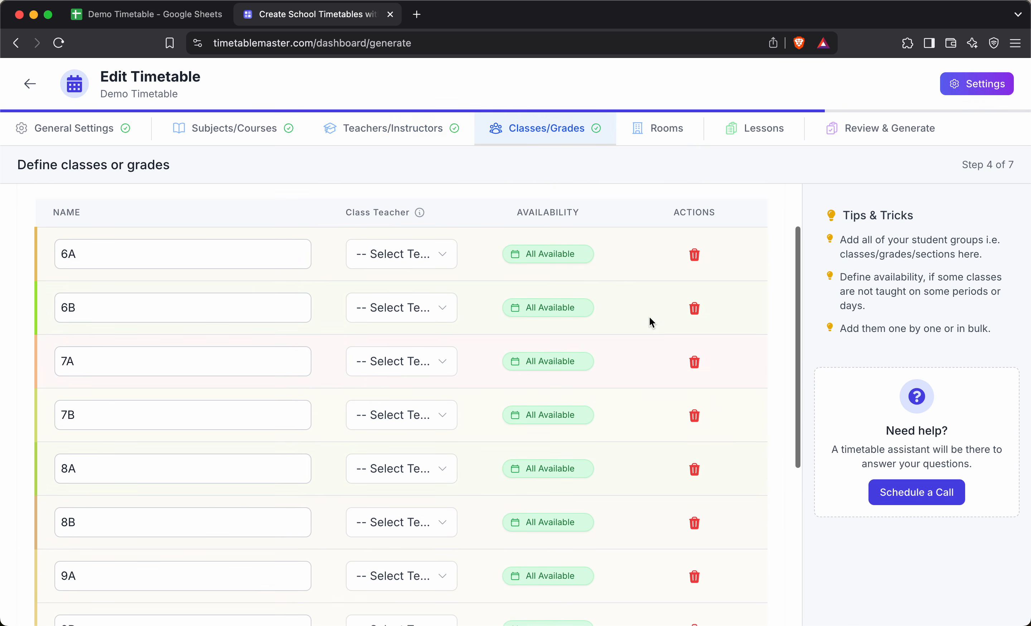
pyautogui.scroll(-2, 649, 321)
pyautogui.scroll(-5, 649, 323)
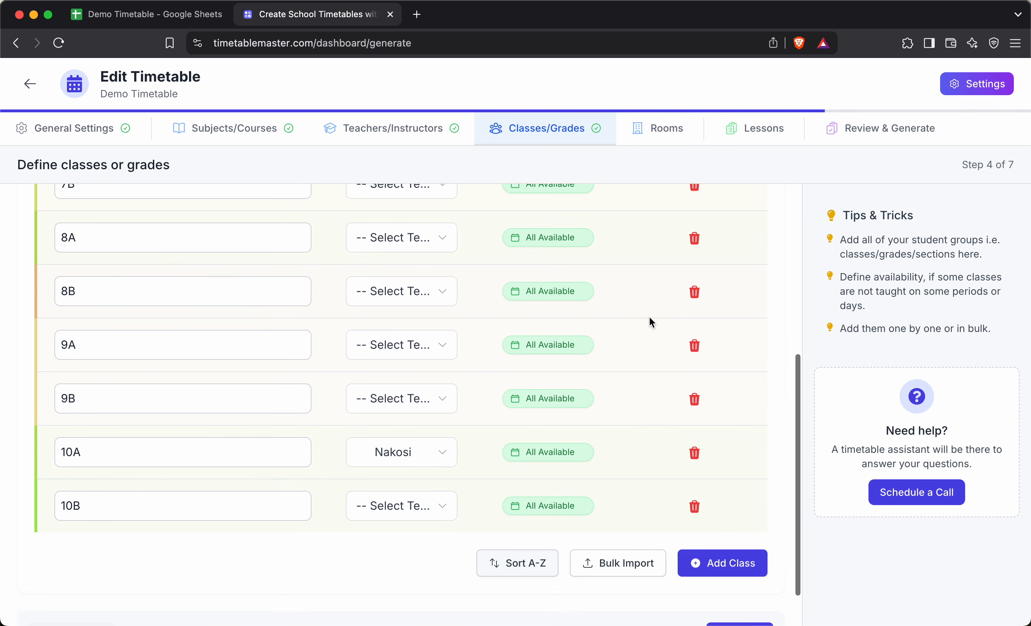
pyautogui.click(568, 454)
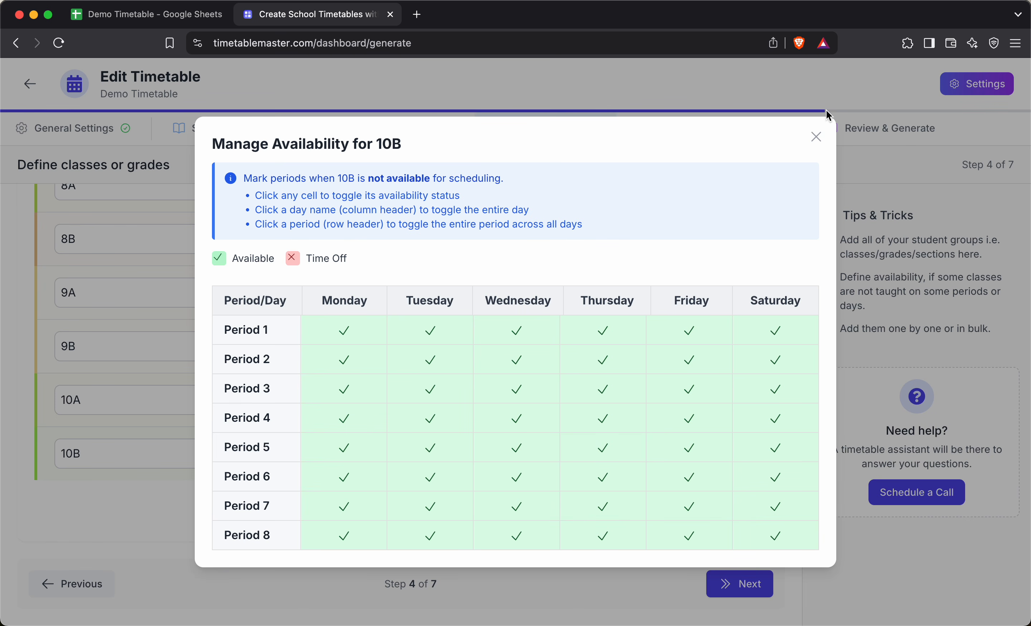
pyautogui.click(815, 136)
# Move on through the Rooms step to the Lessons step and start a new lesson
pyautogui.click(648, 127)
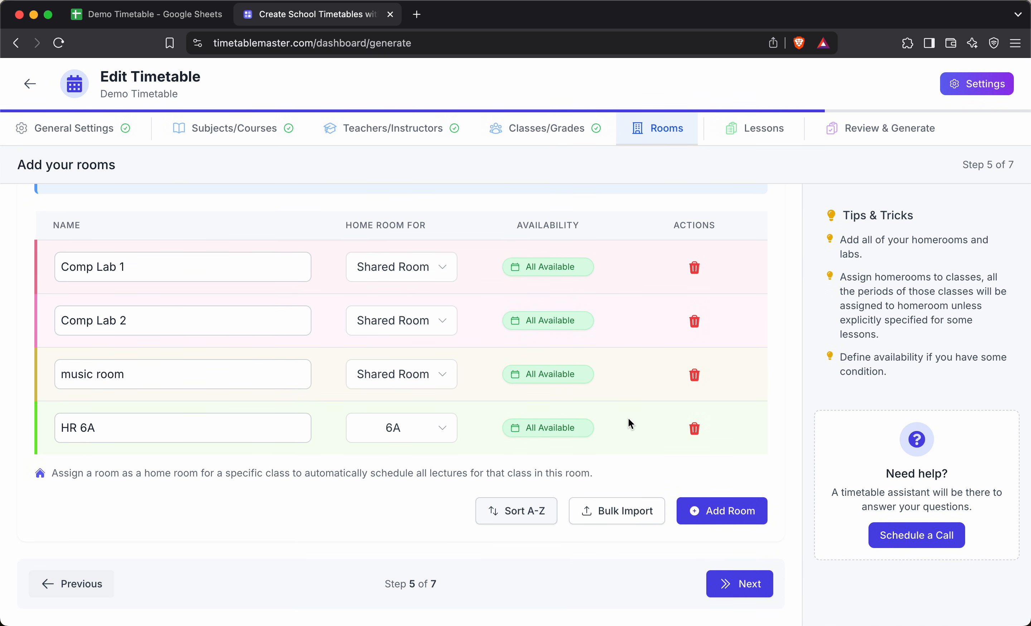
pyautogui.click(726, 586)
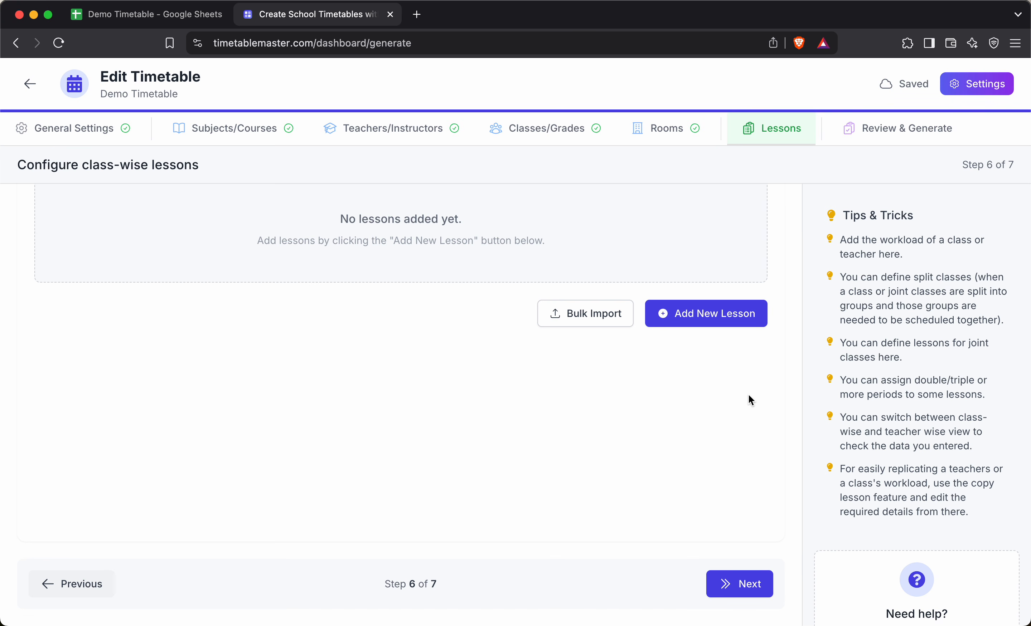
pyautogui.scroll(4, 749, 440)
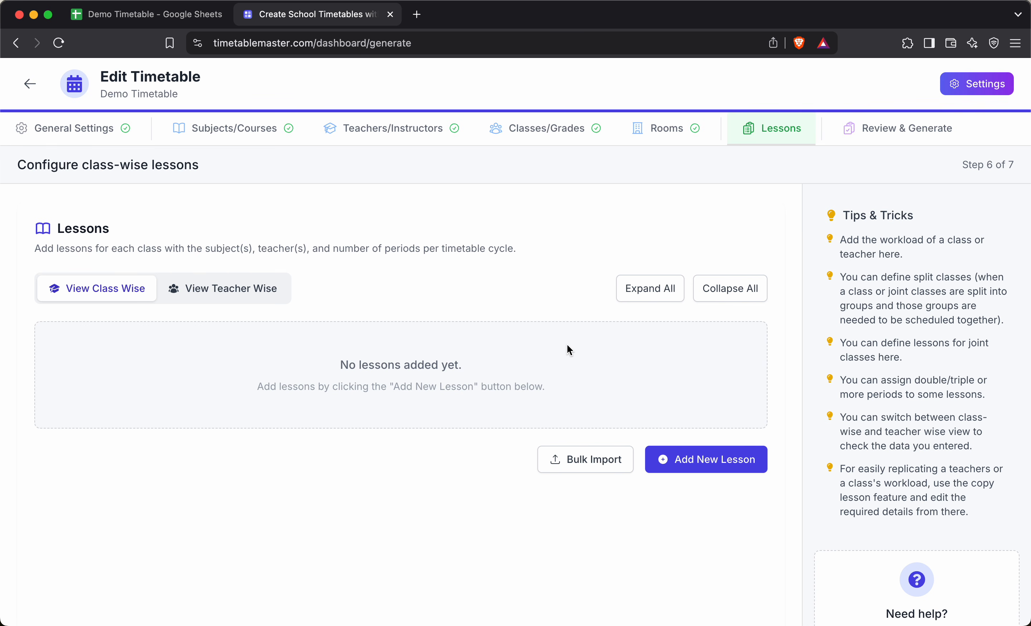
pyautogui.click(704, 457)
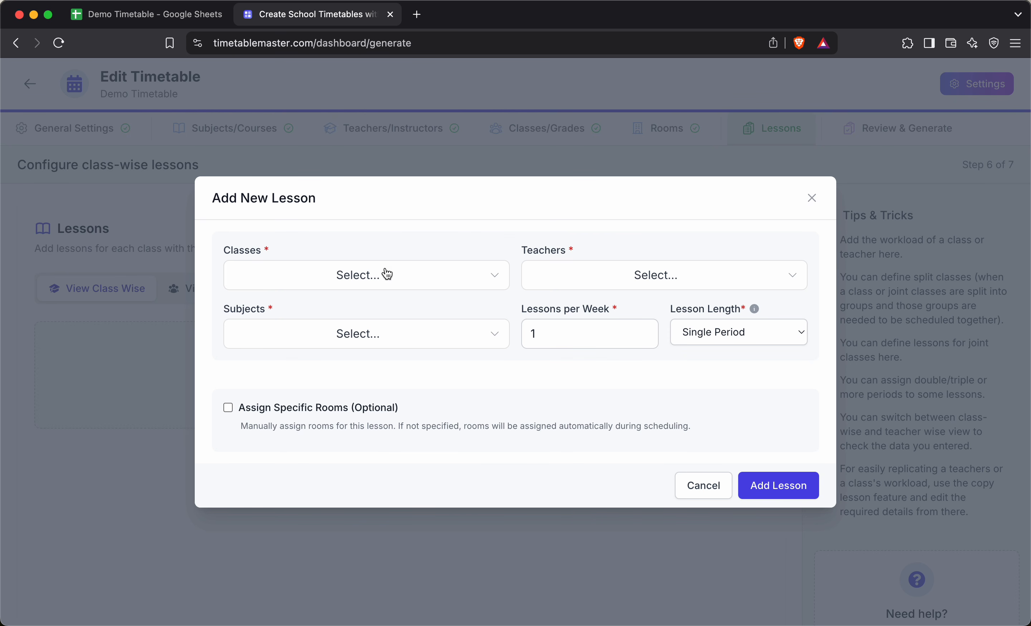
# Examine the class, teacher, subject and lesson length options of the new lesson, including the explanation of lesson length
pyautogui.click(380, 283)
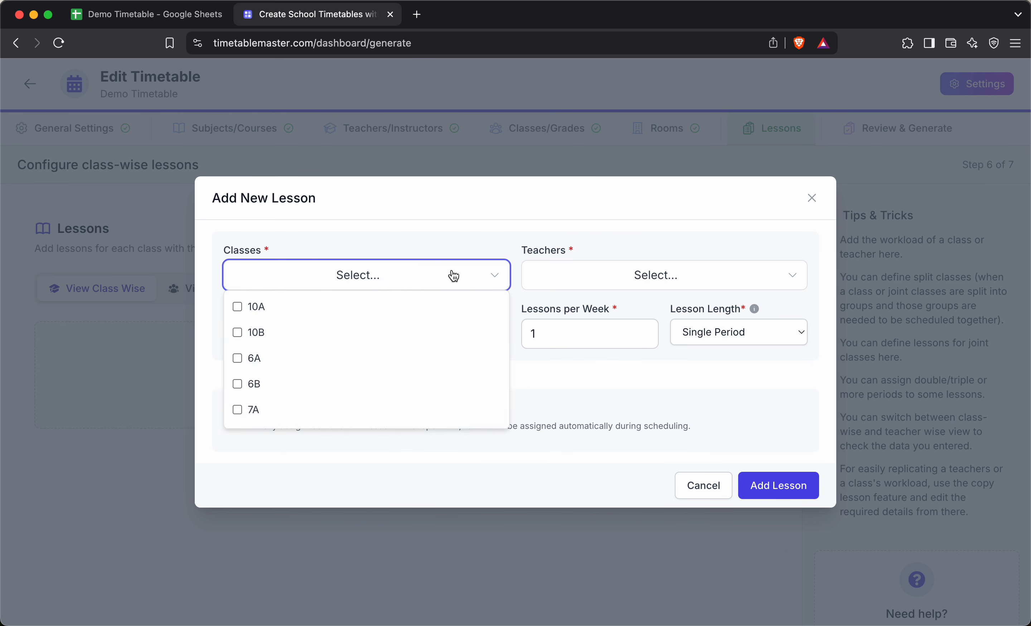
pyautogui.click(571, 280)
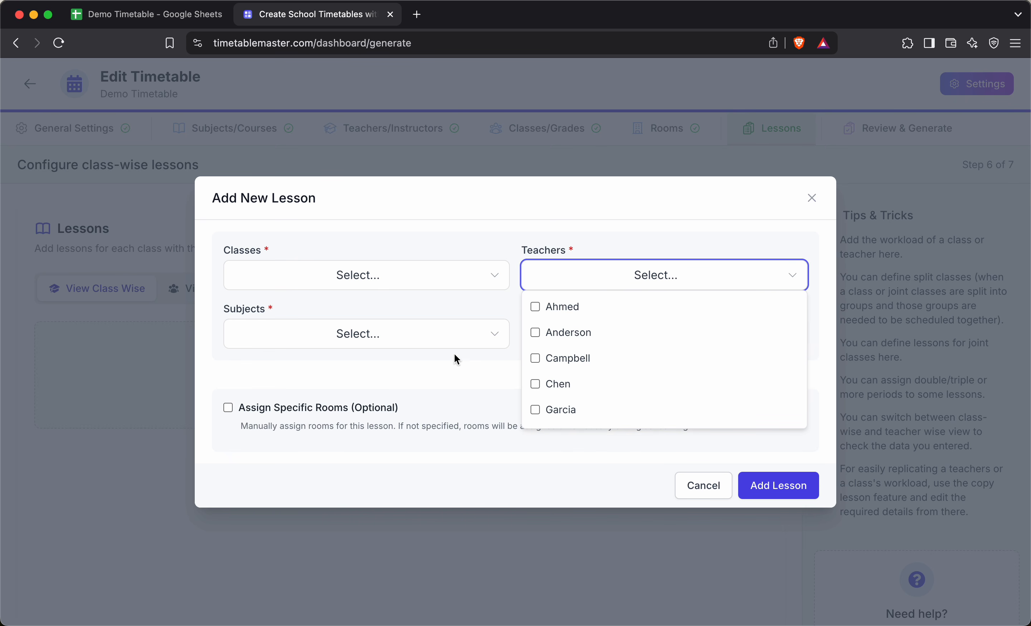
pyautogui.click(425, 370)
pyautogui.click(391, 338)
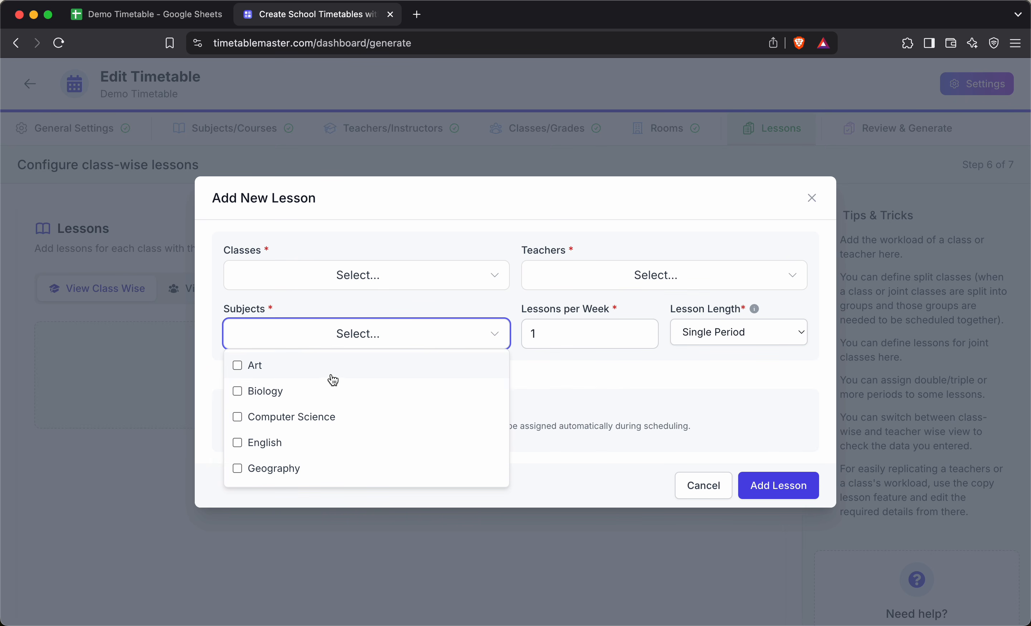
pyautogui.click(569, 379)
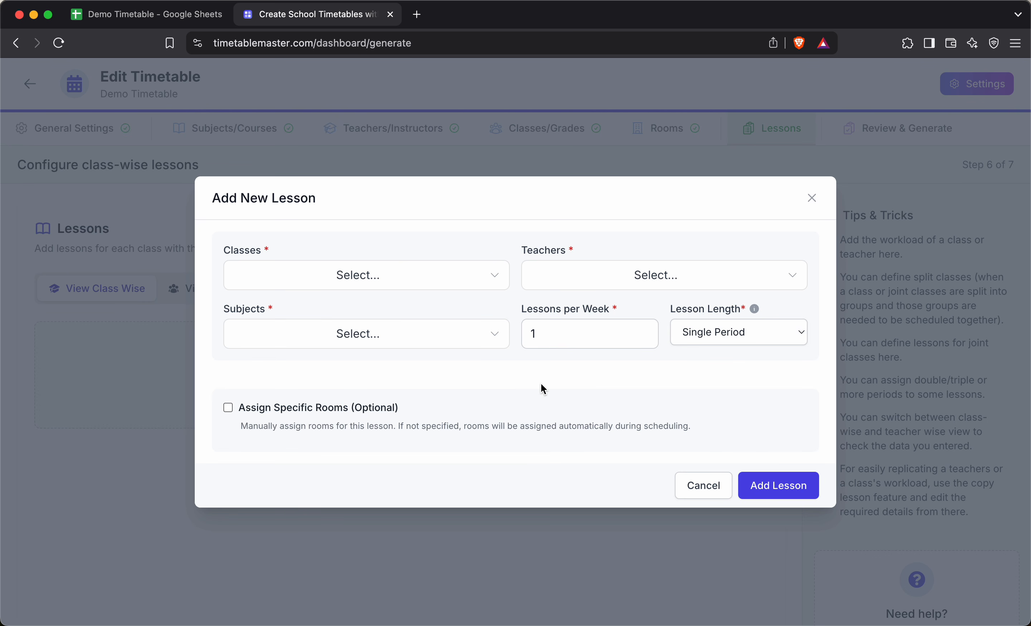
pyautogui.click(735, 337)
pyautogui.click(752, 309)
pyautogui.moveTo(752, 309)
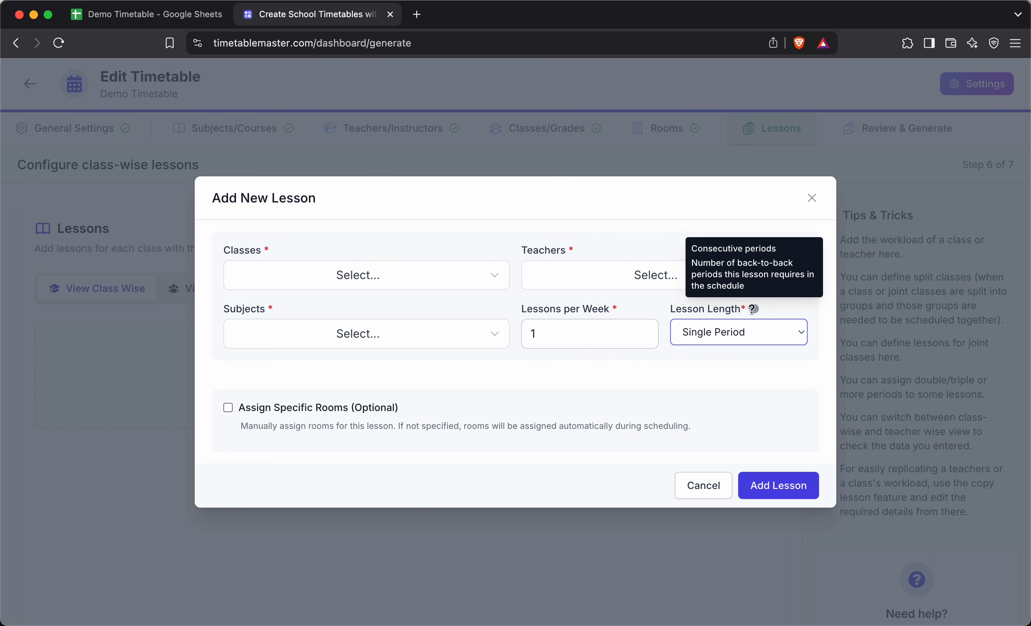
# Assign classes 10A and 10B and the first three teachers listed to the new lesson
pyautogui.click(486, 290)
pyautogui.click(341, 308)
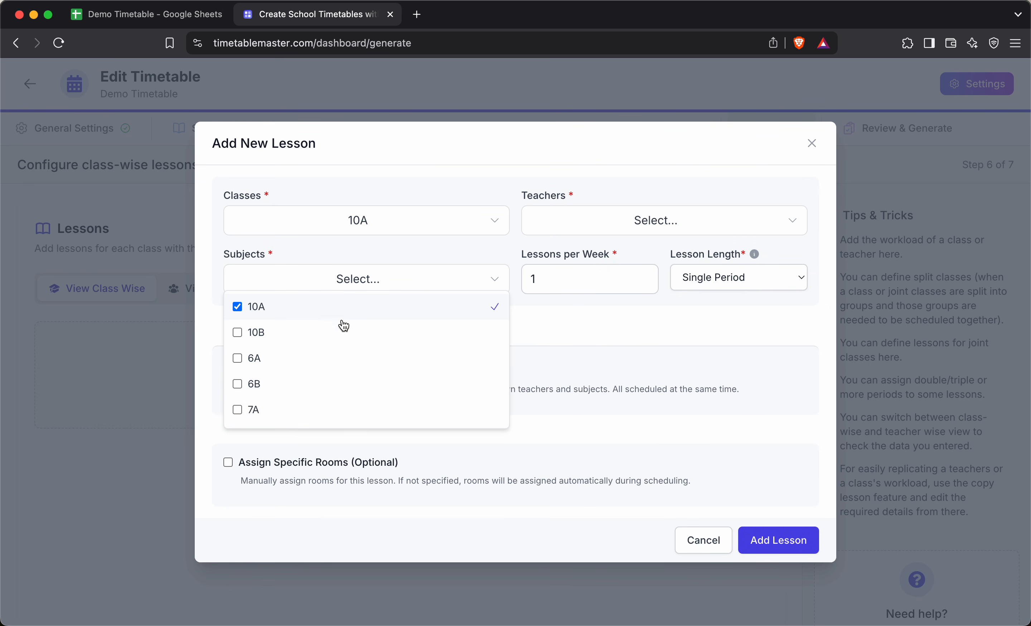
pyautogui.click(332, 333)
pyautogui.click(640, 232)
pyautogui.click(580, 255)
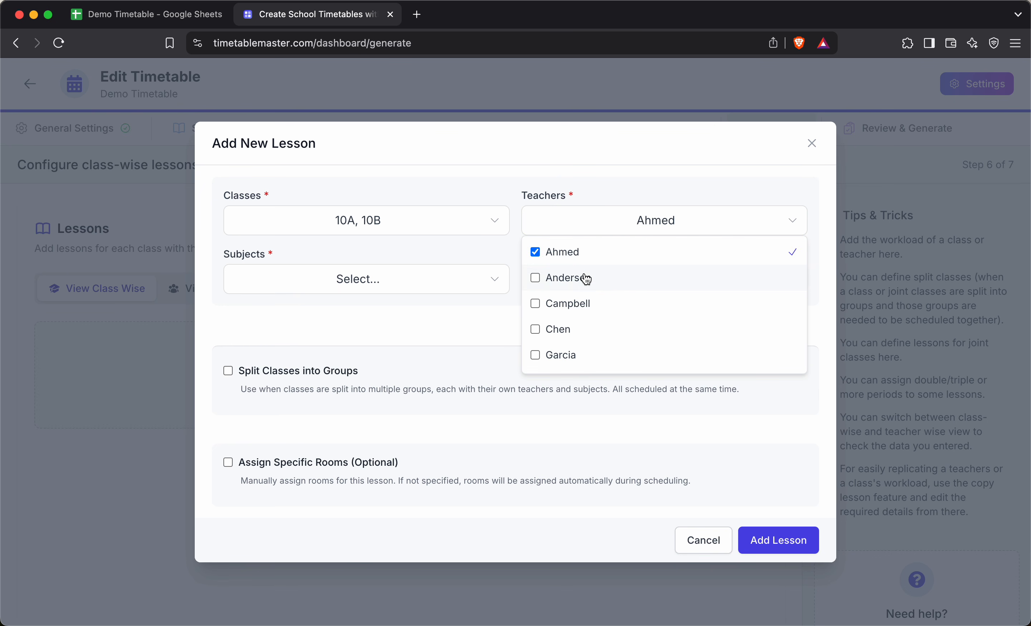
pyautogui.click(580, 278)
pyautogui.click(565, 304)
pyautogui.click(395, 327)
# Set the new lesson's subjects to Biology and Computer Science
pyautogui.click(405, 287)
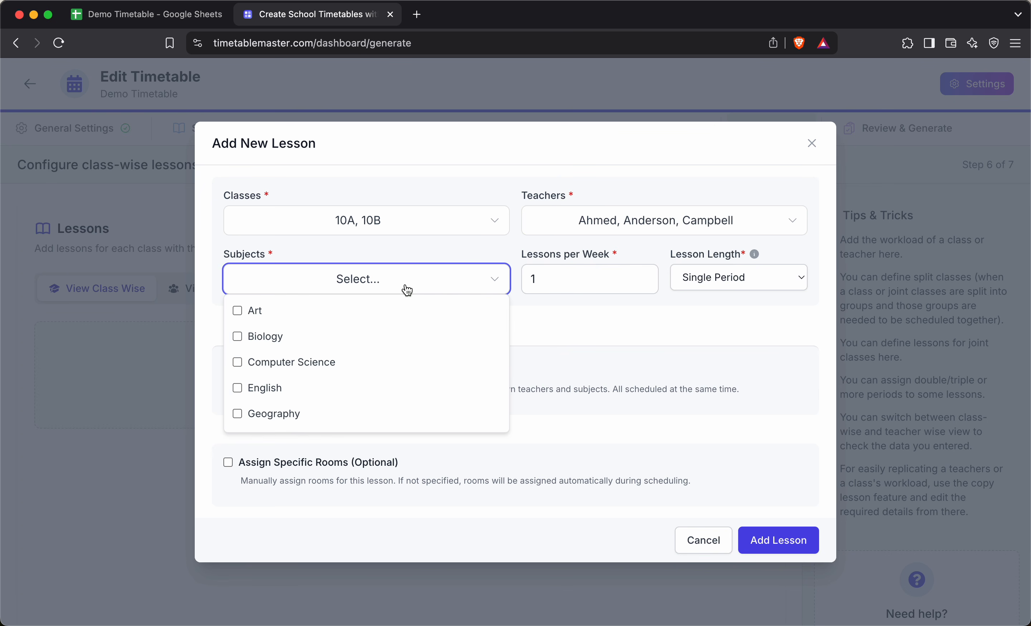
pyautogui.click(321, 341)
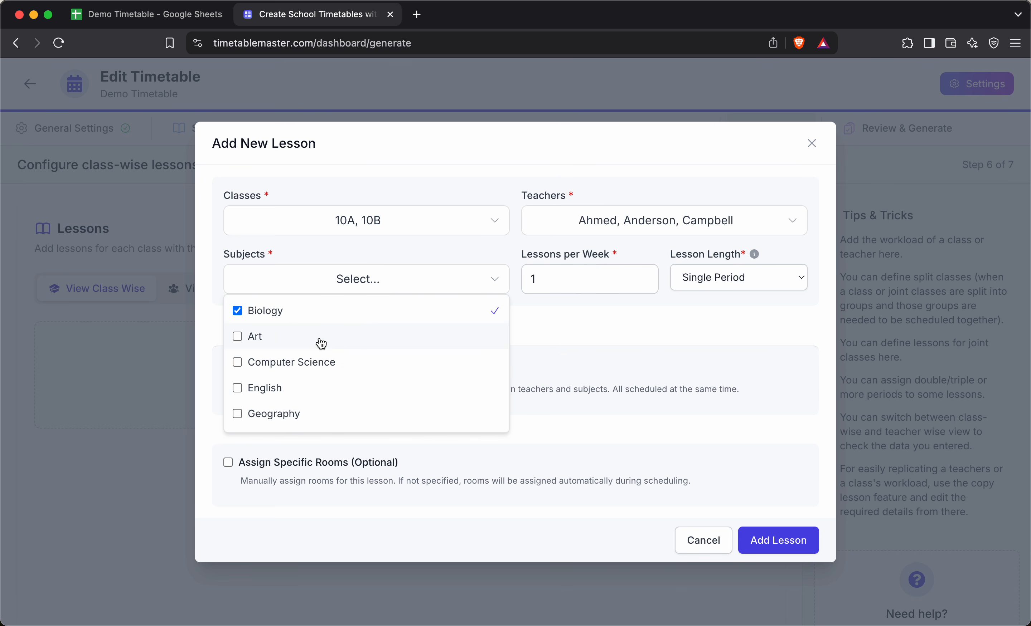
pyautogui.click(325, 362)
pyautogui.click(568, 346)
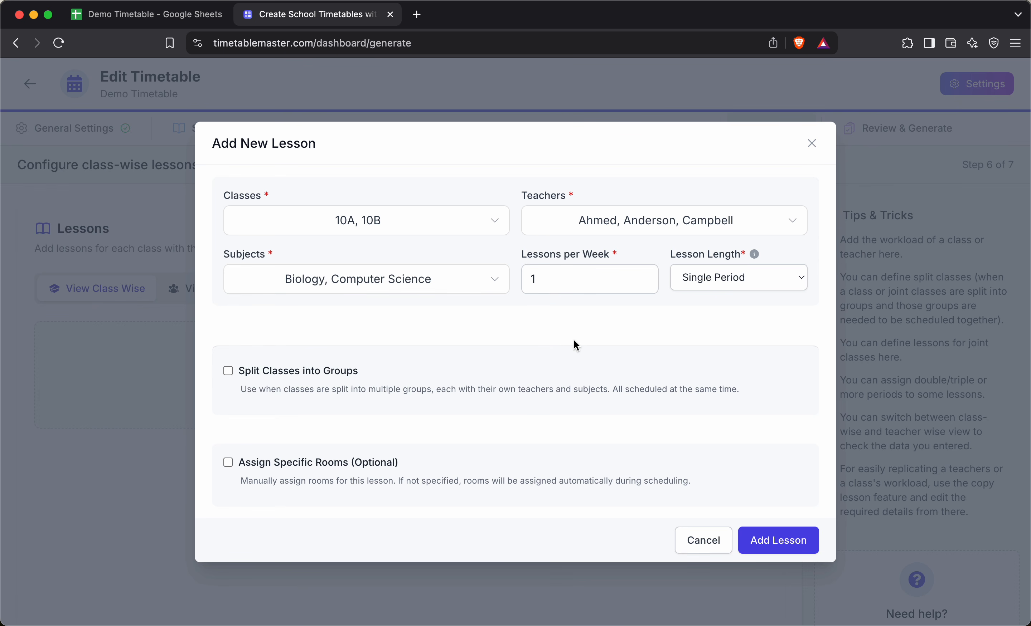
# Set the new lesson to 5 lessons per week with a lesson length of Double Period
pyautogui.click(644, 275)
pyautogui.click(644, 276)
pyautogui.click(644, 275)
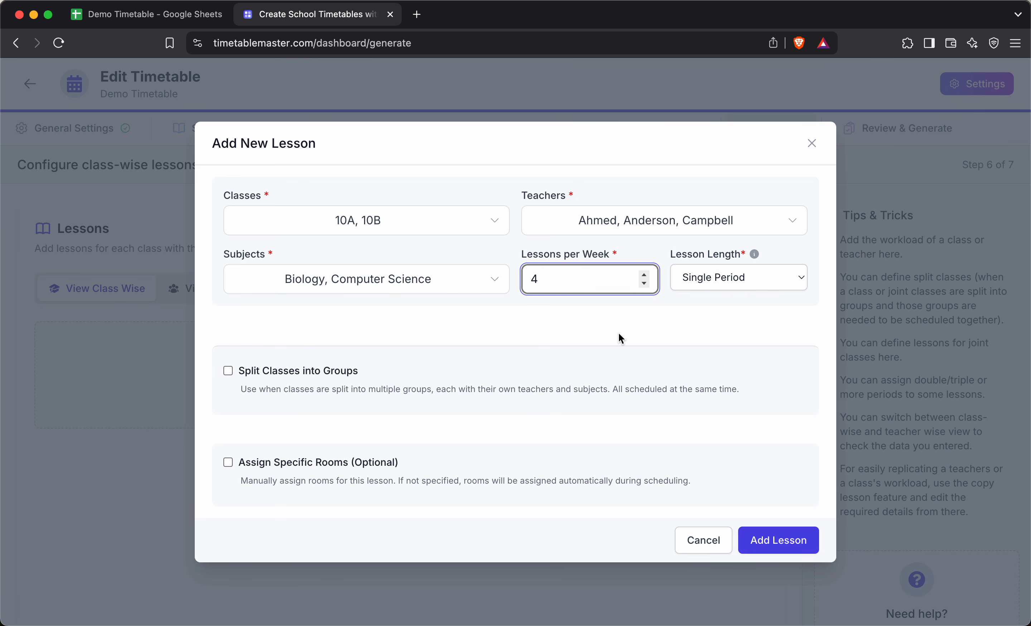
pyautogui.click(644, 274)
pyautogui.click(688, 315)
pyautogui.click(727, 280)
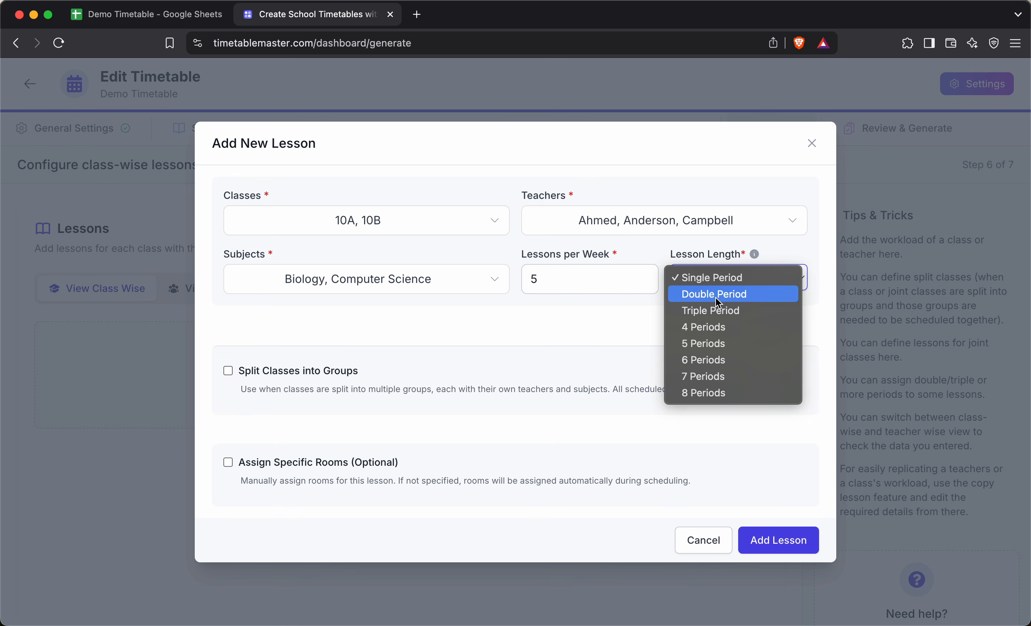
pyautogui.click(715, 295)
pyautogui.click(735, 278)
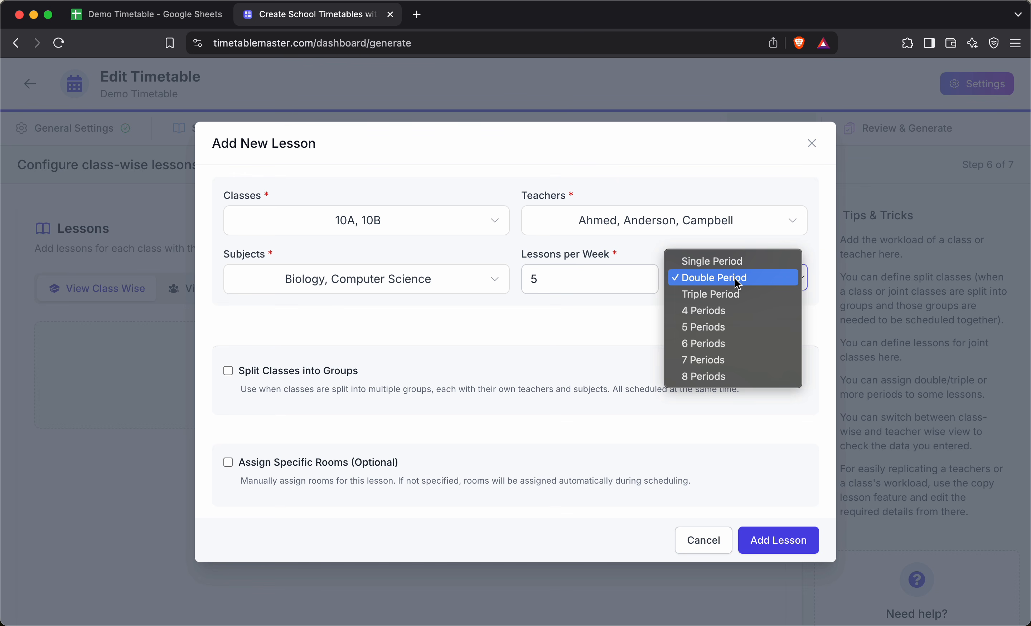
pyautogui.click(690, 296)
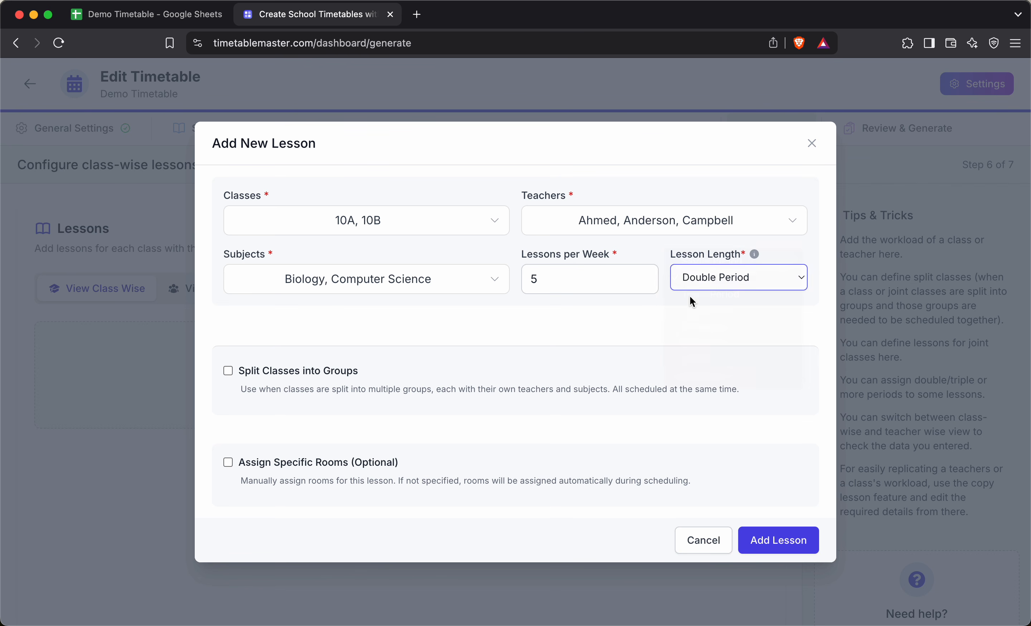
# Set the new lesson's length to Triple Period and deselect both of its subjects
pyautogui.click(744, 276)
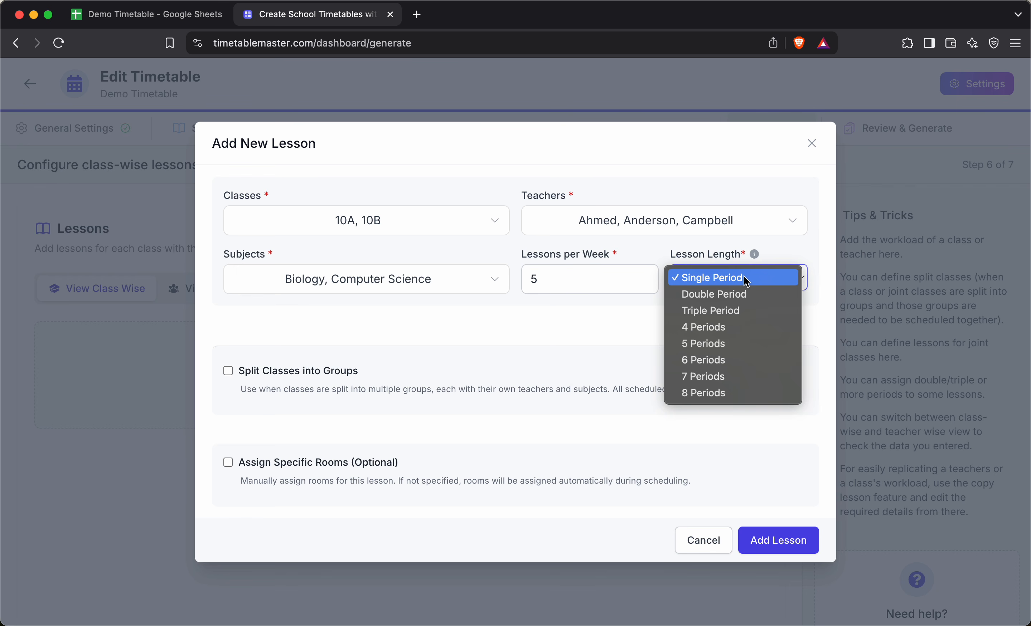
pyautogui.click(728, 311)
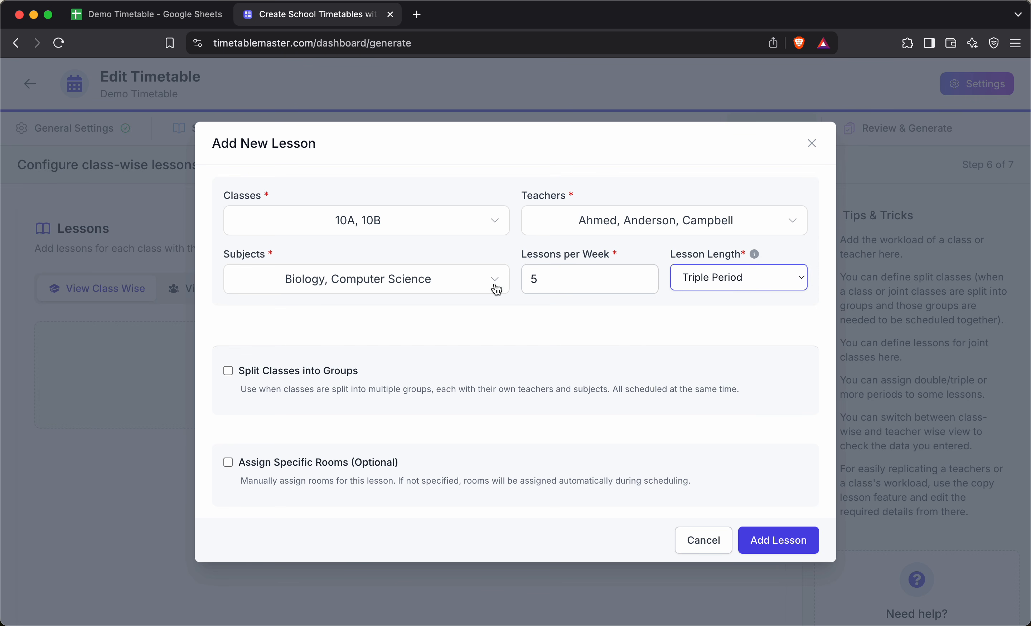
pyautogui.click(444, 288)
pyautogui.click(278, 315)
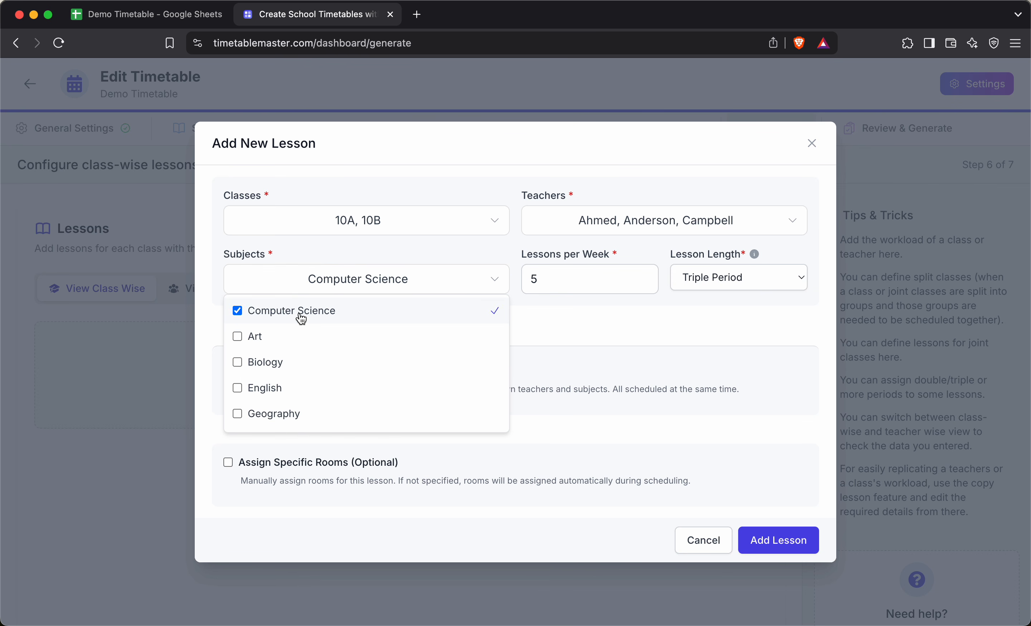
pyautogui.click(297, 315)
# Deselect all teachers of the new lesson and remove class 10B, keeping only class 10A
pyautogui.click(612, 226)
pyautogui.click(574, 257)
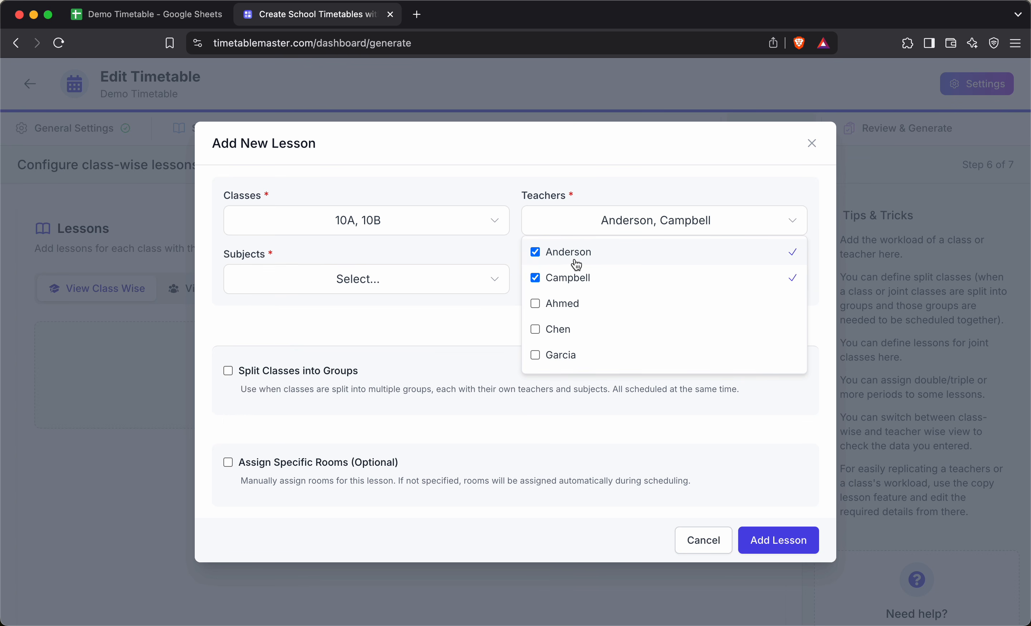
pyautogui.click(563, 256)
pyautogui.click(570, 259)
pyautogui.click(399, 215)
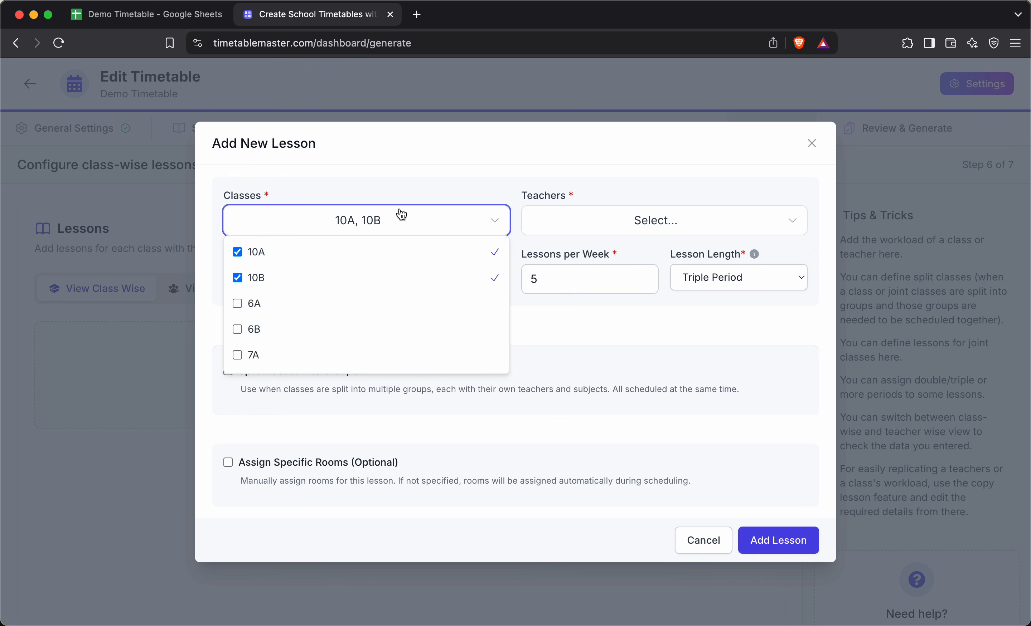
pyautogui.click(355, 278)
pyautogui.click(566, 332)
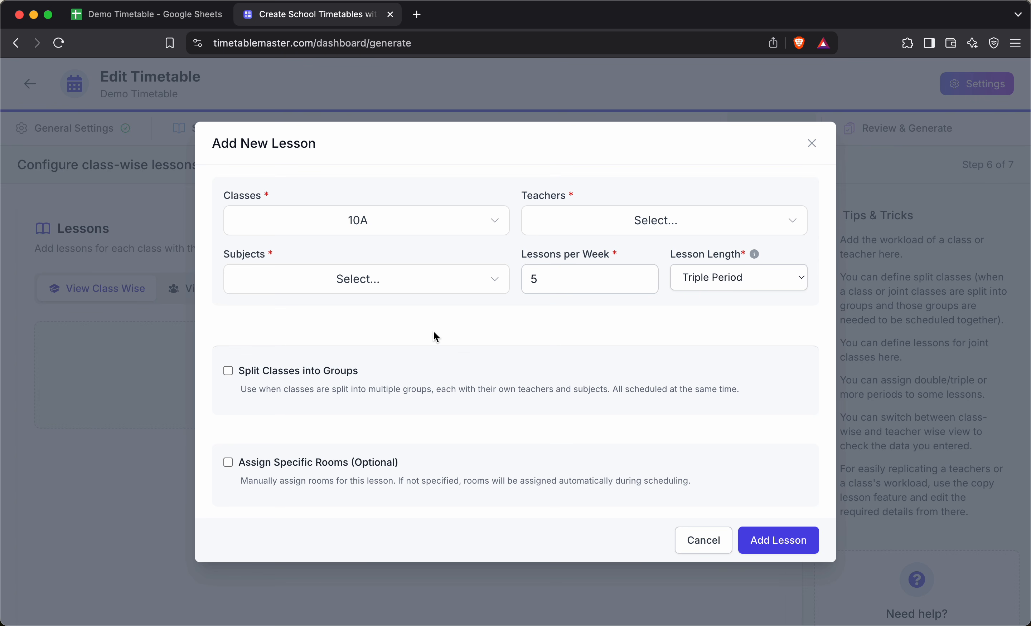
# Enable splitting the class into groups and add two more groups, giving Group 1, Group 2 and Group 3
pyautogui.click(227, 372)
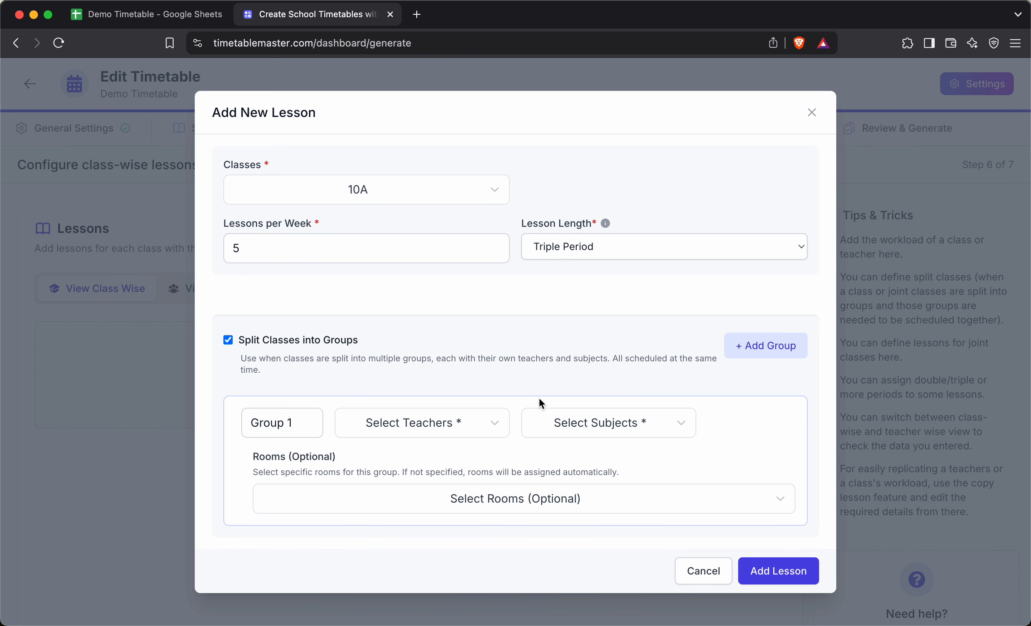
pyautogui.click(743, 353)
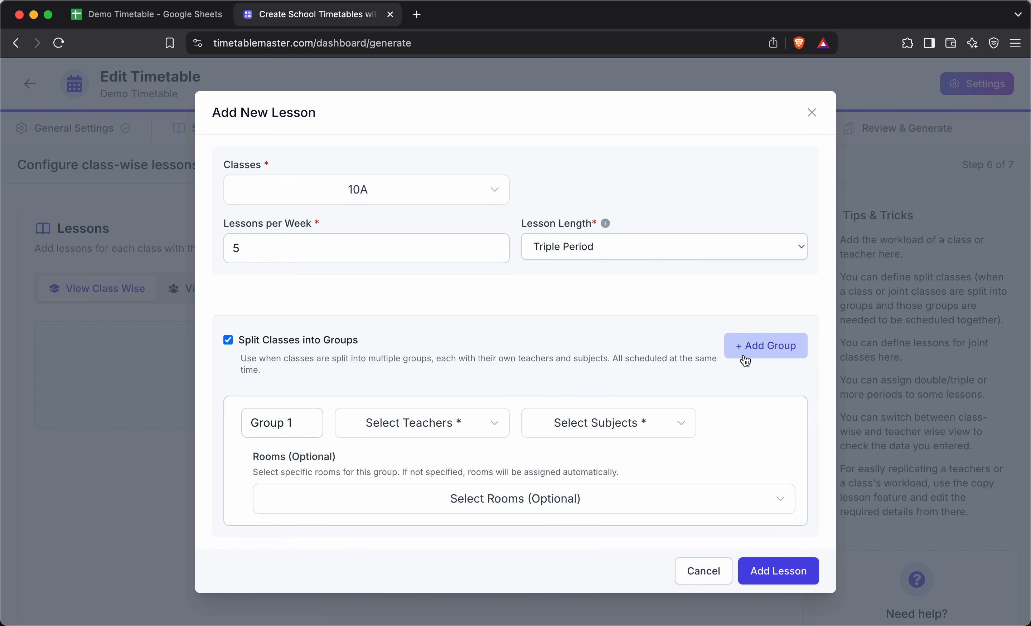
pyautogui.moveTo(305, 433); pyautogui.dragTo(233, 423)
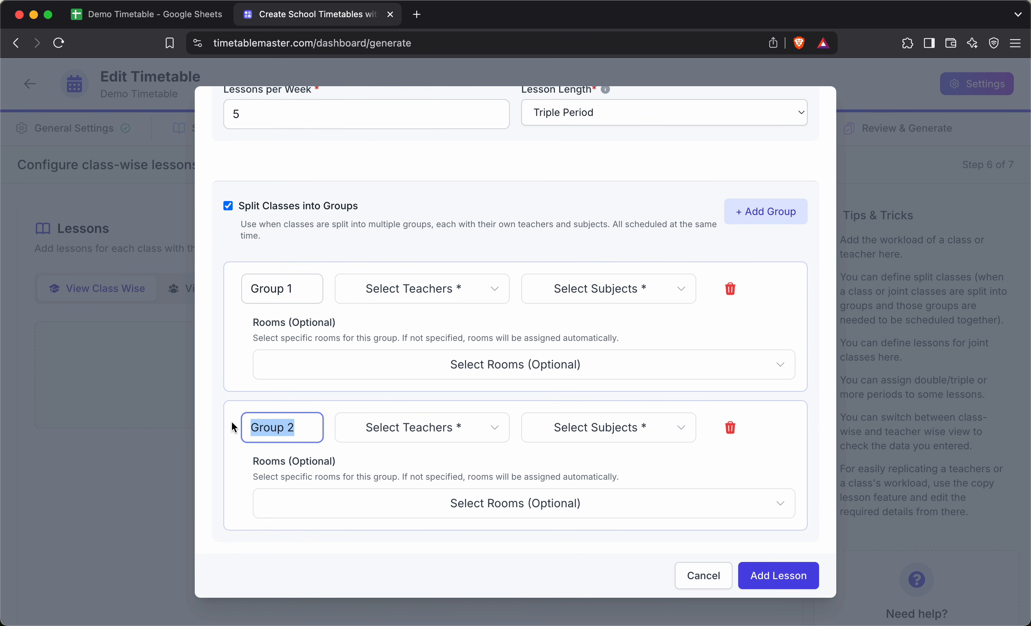
pyautogui.moveTo(301, 287); pyautogui.dragTo(240, 291)
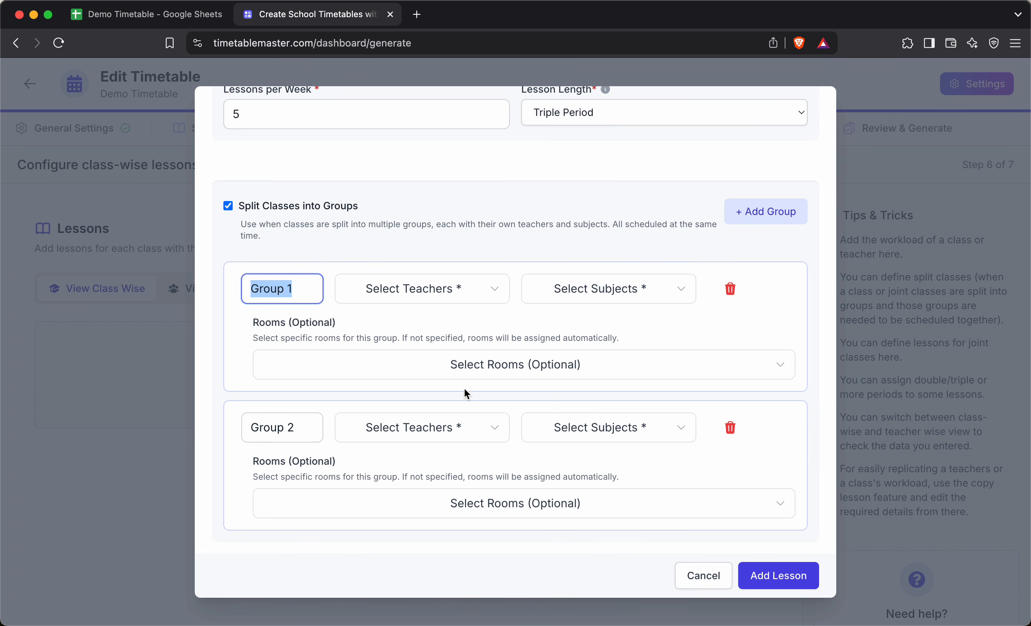
pyautogui.scroll(3, 464, 393)
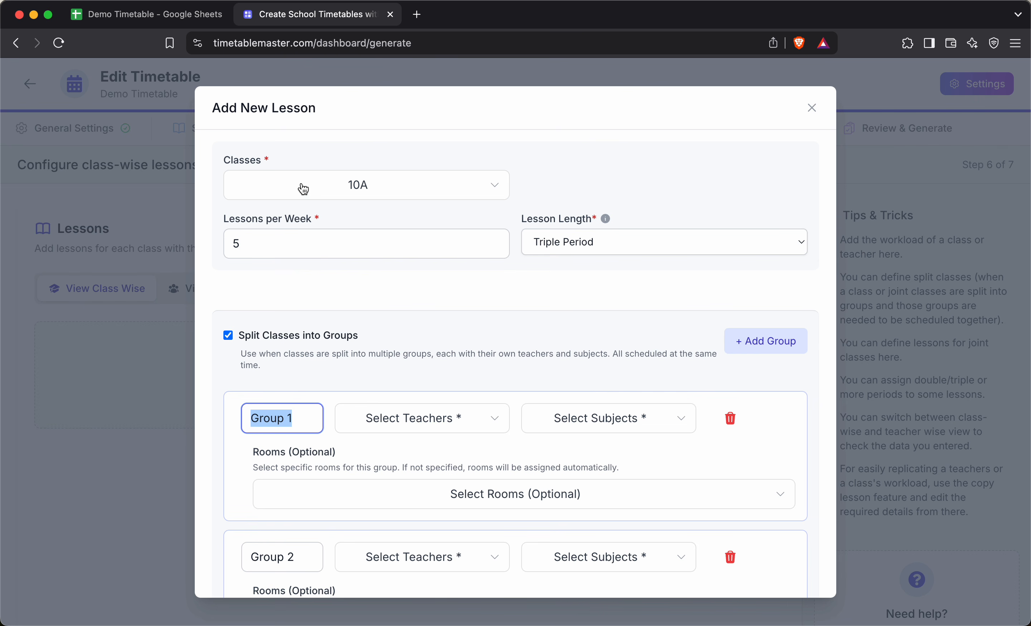
pyautogui.click(454, 370)
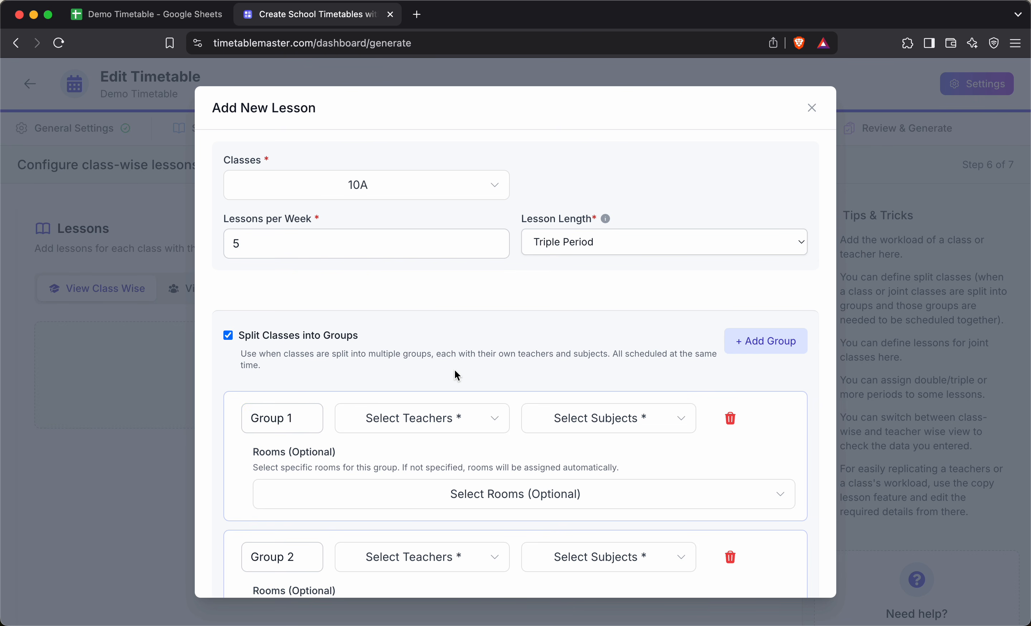
pyautogui.scroll(-3, 454, 370)
pyautogui.click(764, 253)
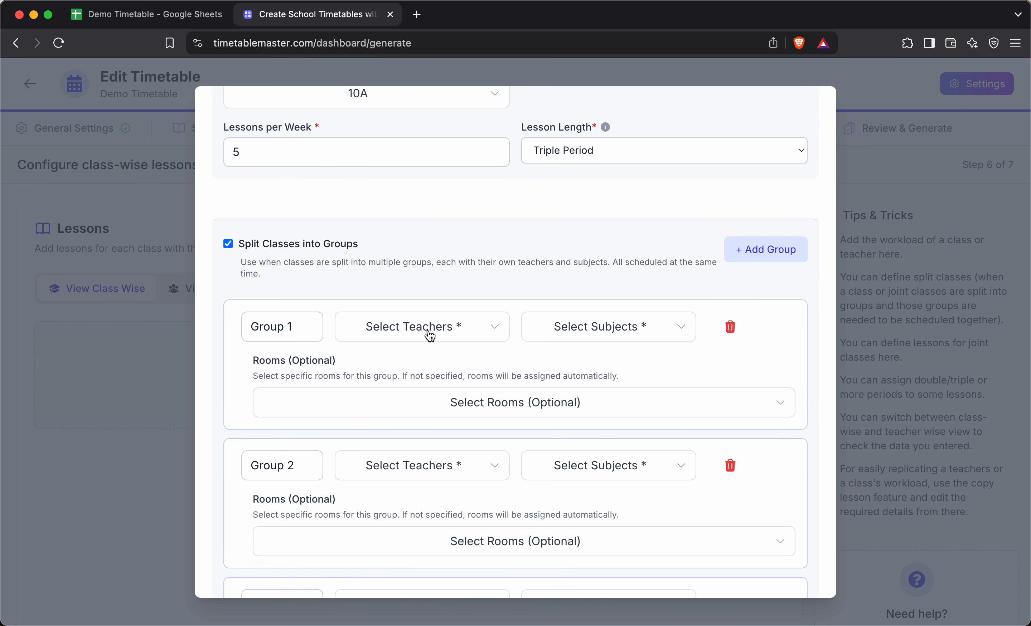
# Assign the third teacher listed and the subject Biology to Group 1
pyautogui.scroll(-2, 428, 333)
pyautogui.click(440, 181)
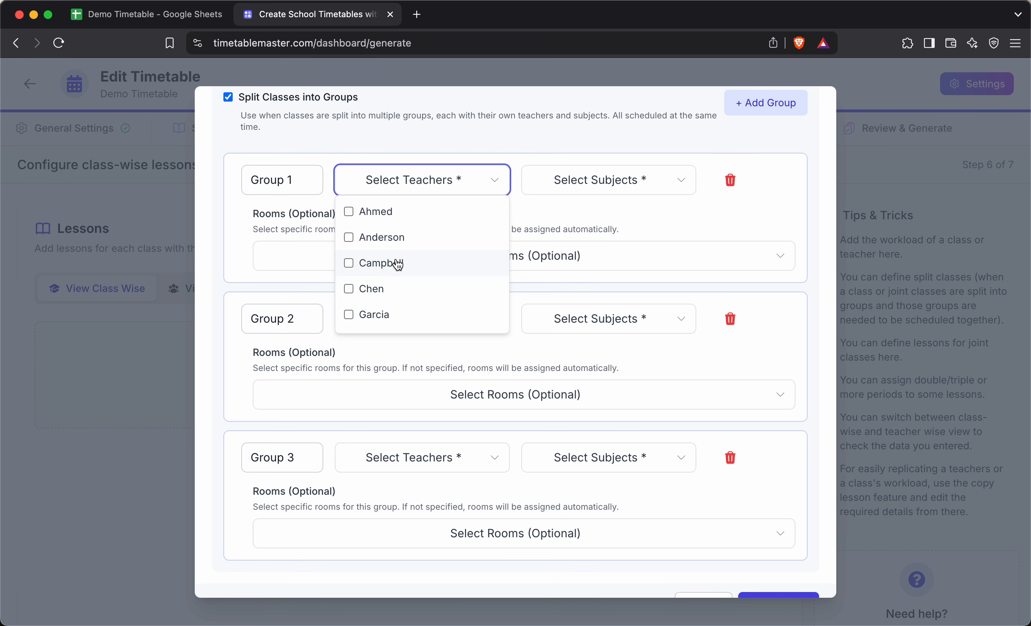
pyautogui.click(397, 264)
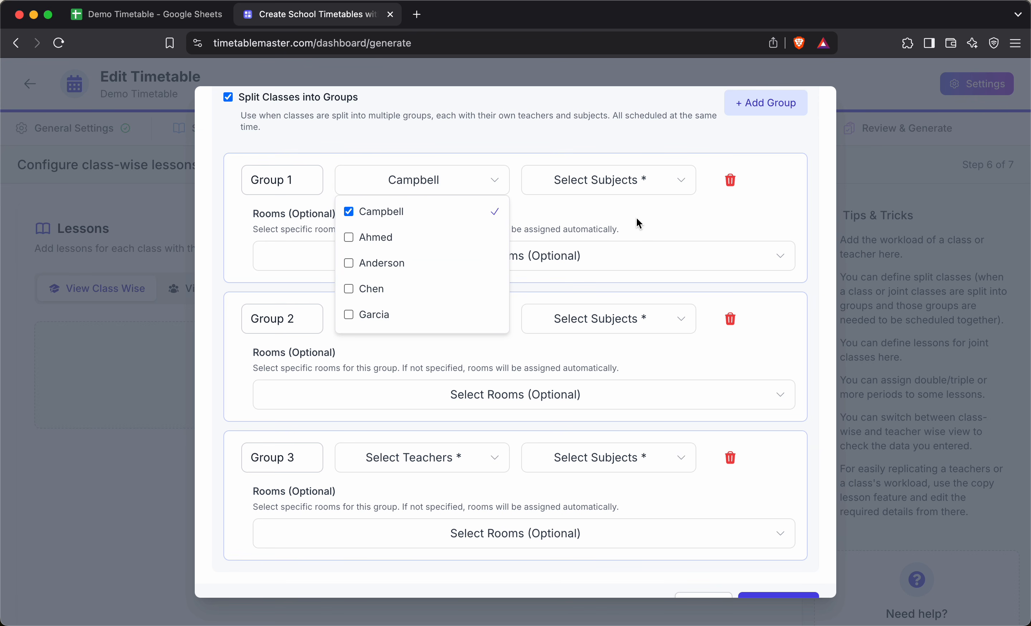
pyautogui.click(641, 186)
pyautogui.click(596, 237)
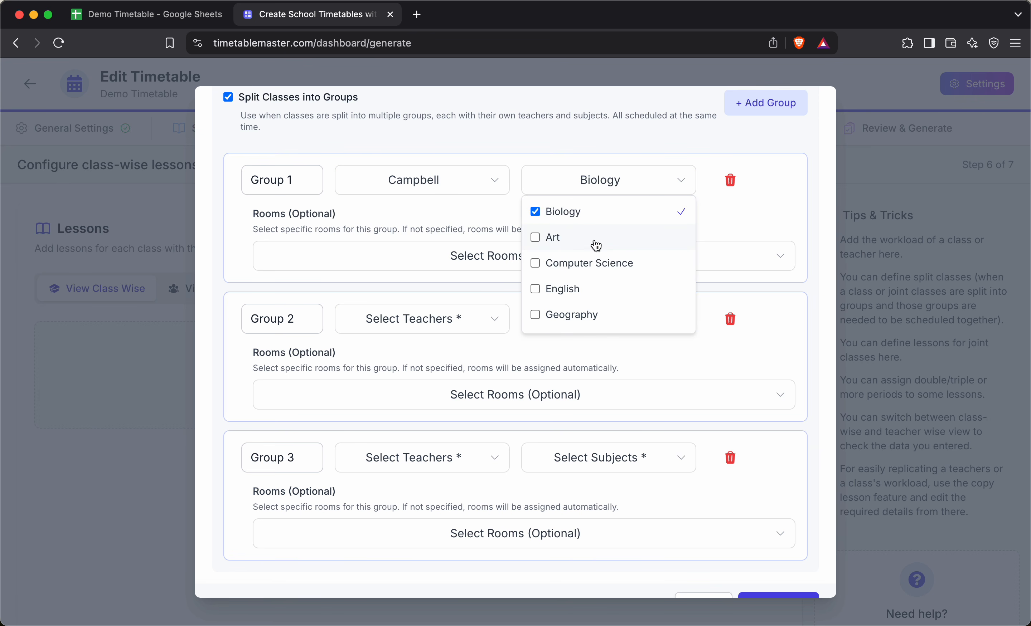
pyautogui.click(455, 351)
# Assign the third available teacher listed and the subject English to Group 2
pyautogui.click(463, 320)
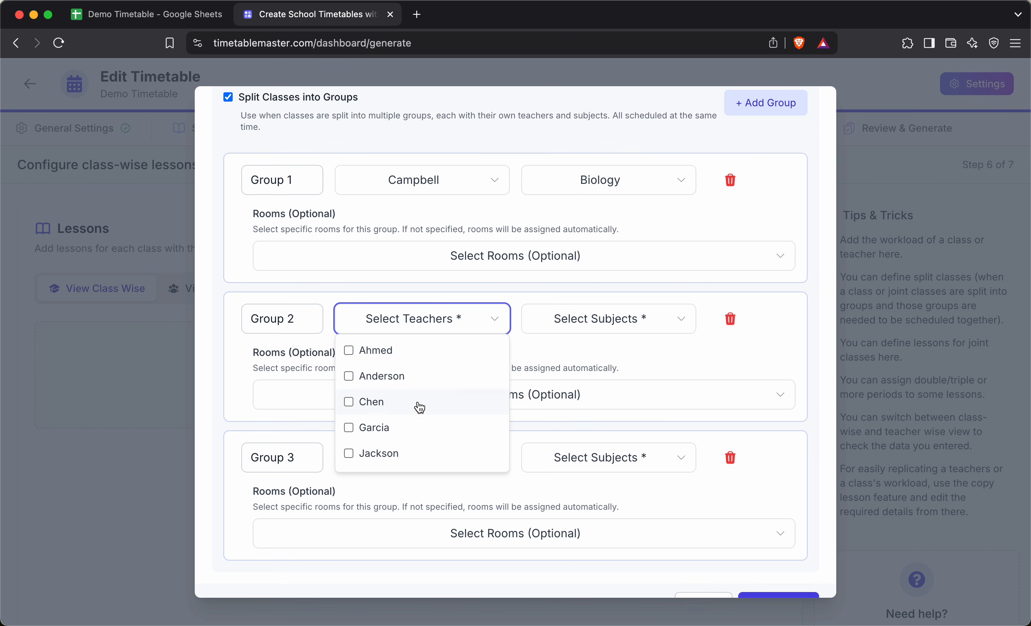
pyautogui.click(407, 410)
pyautogui.click(609, 303)
pyautogui.click(600, 323)
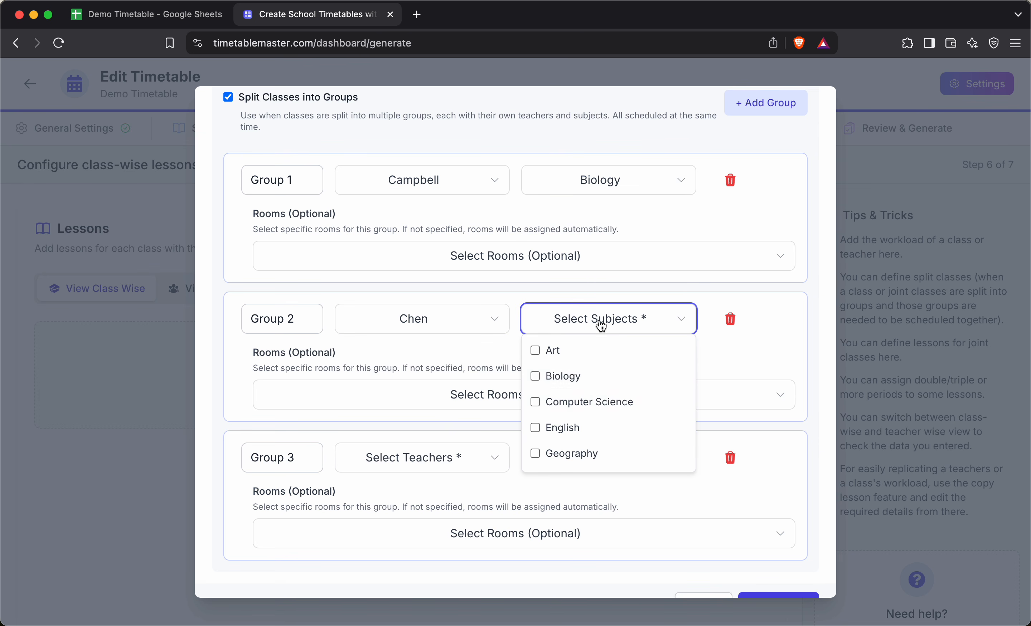
pyautogui.click(600, 429)
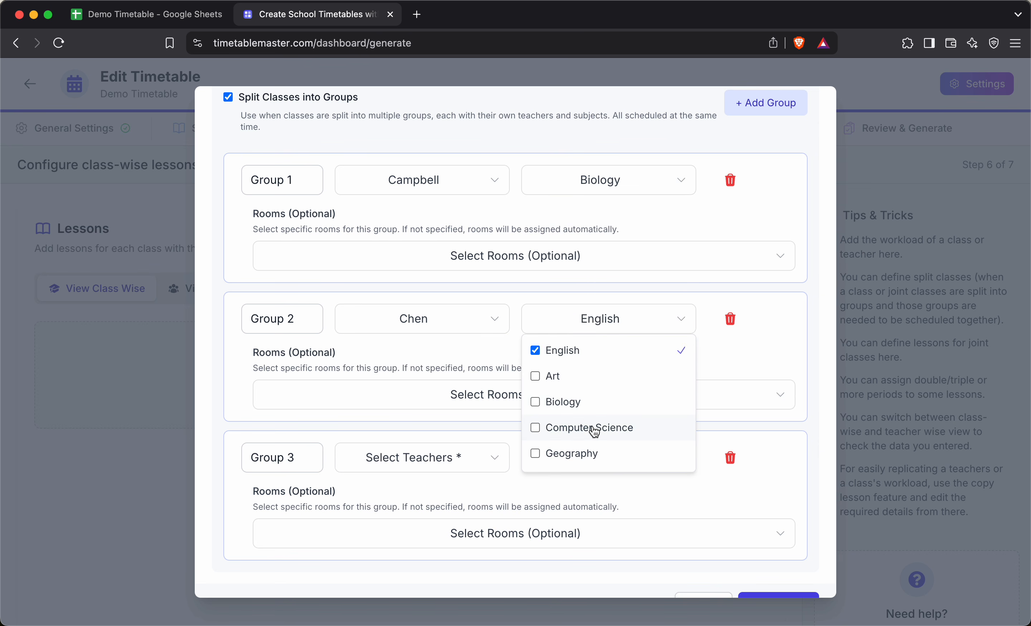
pyautogui.click(399, 391)
pyautogui.click(658, 380)
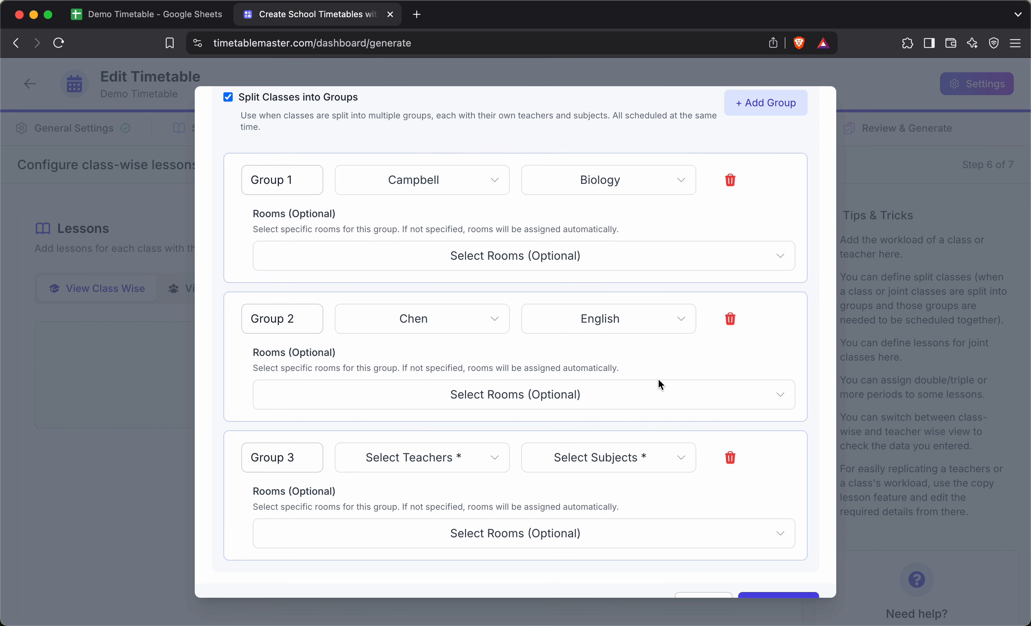
# Assign the fourth available teacher listed and the subject Geography to Group 3
pyautogui.click(483, 467)
pyautogui.scroll(-1, 424, 537)
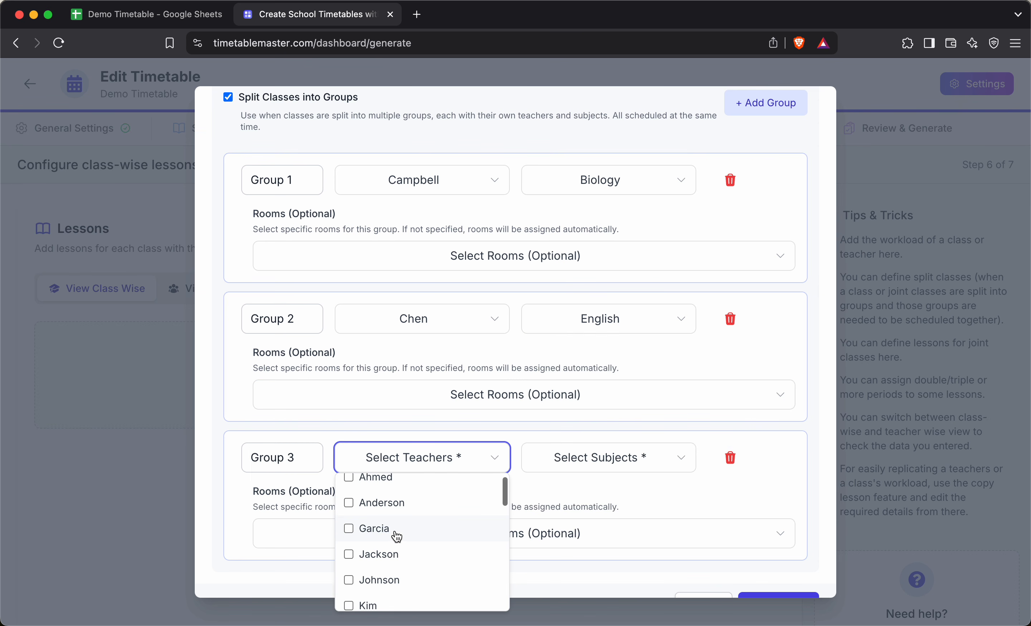
pyautogui.click(400, 555)
pyautogui.click(656, 479)
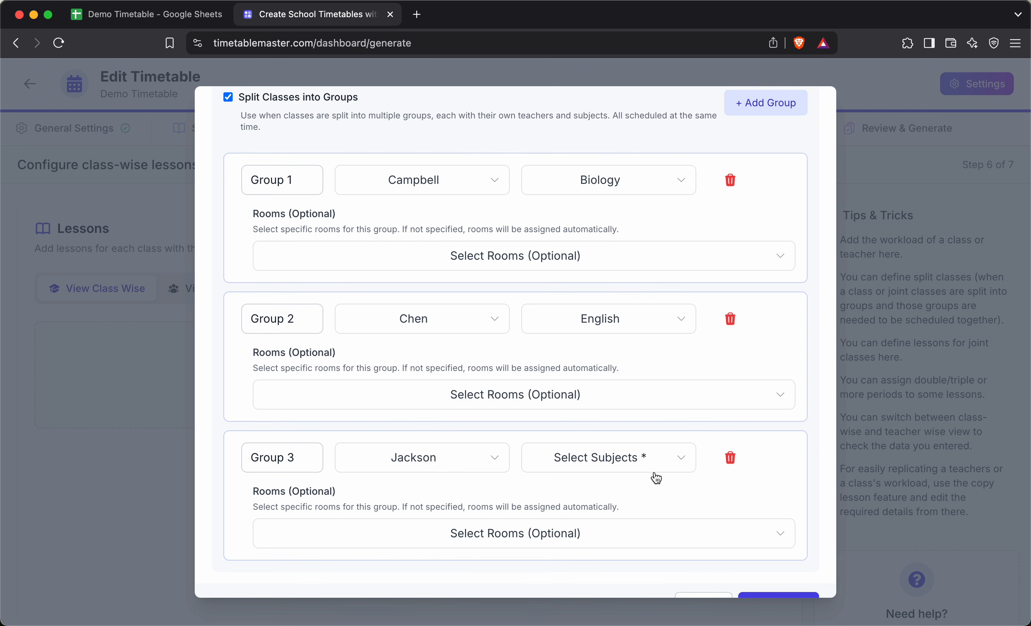
pyautogui.click(628, 457)
pyautogui.click(613, 593)
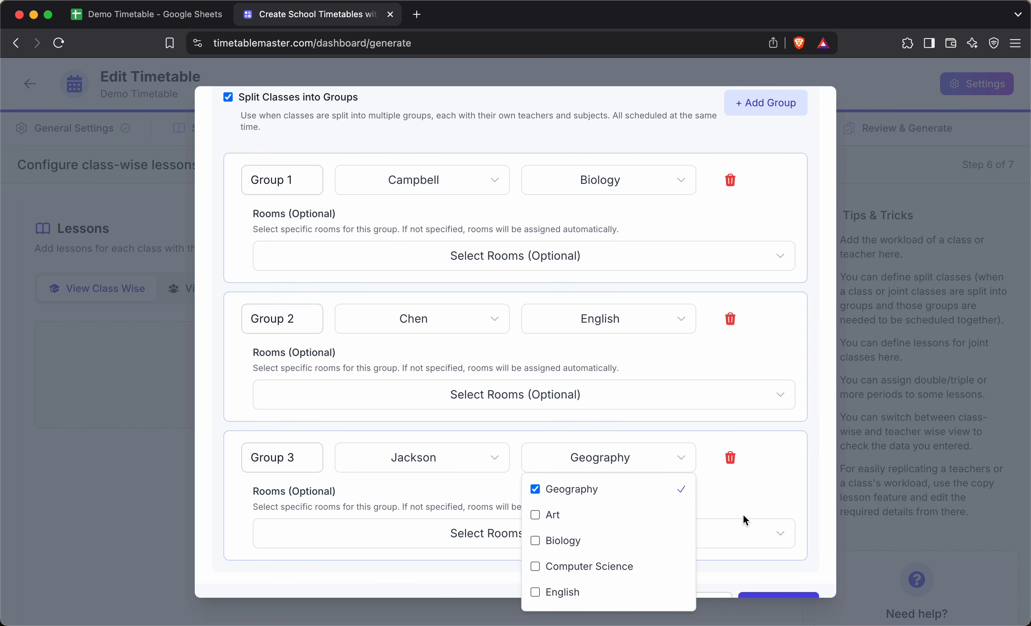
pyautogui.click(753, 510)
# Review the three groups' settings and examine the optional room choices for Group 1
pyautogui.scroll(2, 765, 492)
pyautogui.scroll(-3, 765, 492)
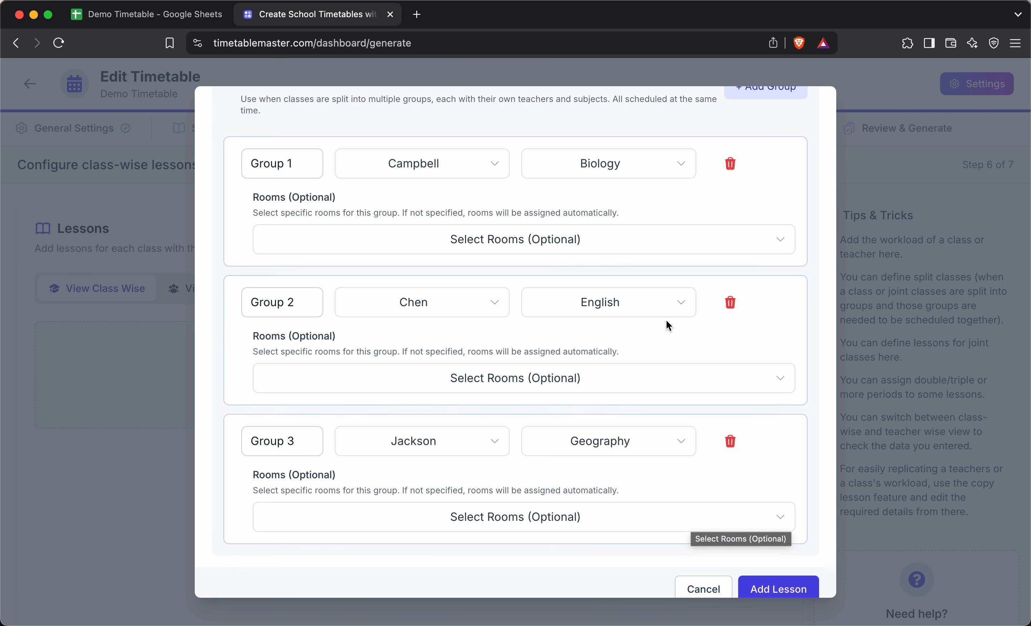
pyautogui.scroll(2, 666, 320)
pyautogui.click(611, 309)
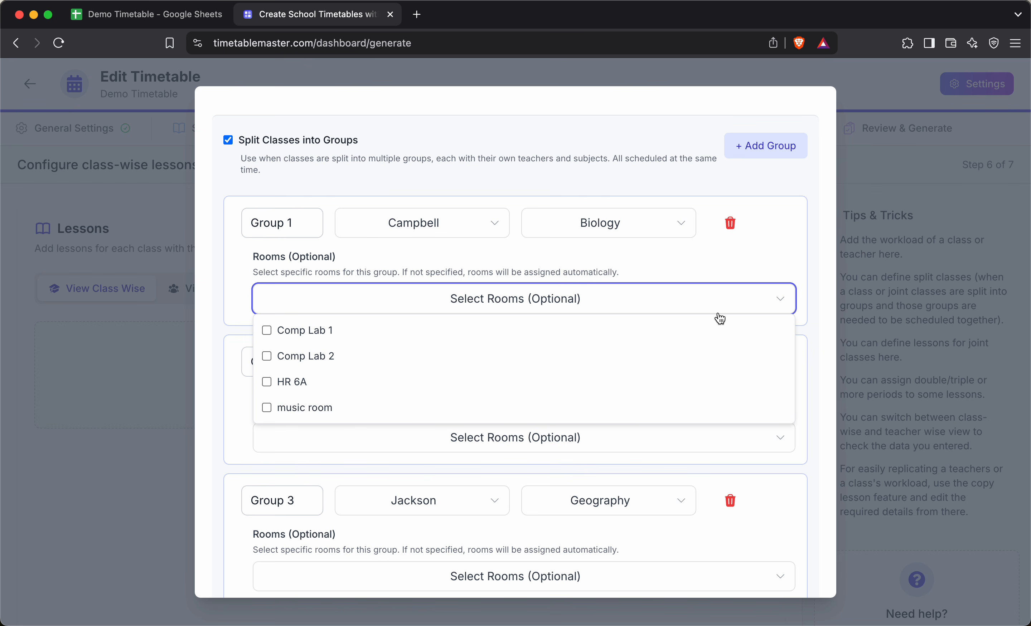
pyautogui.click(813, 327)
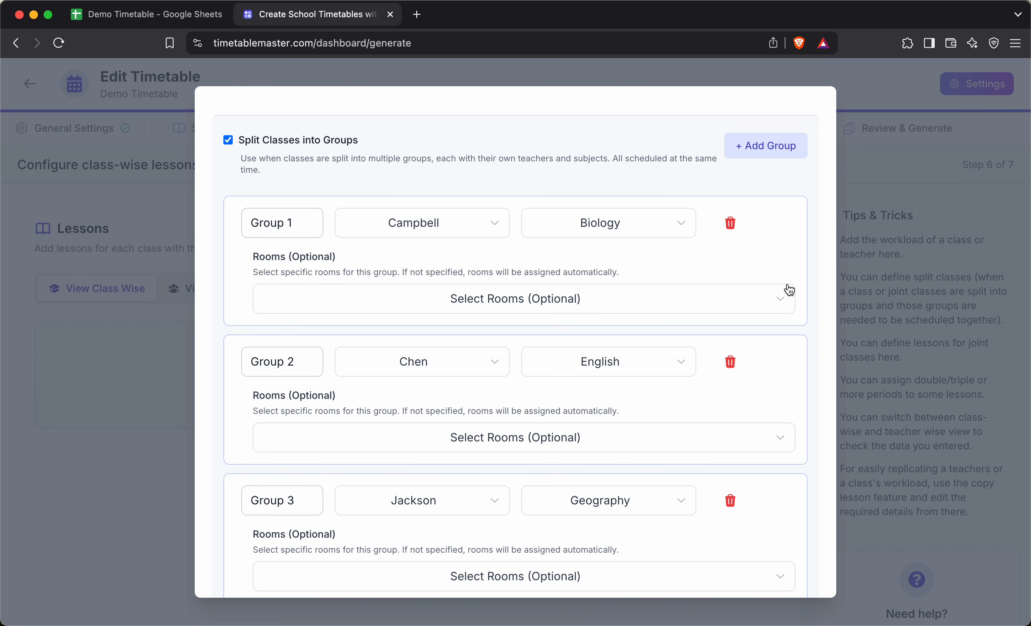
pyautogui.scroll(2, 799, 250)
pyautogui.scroll(1, 801, 255)
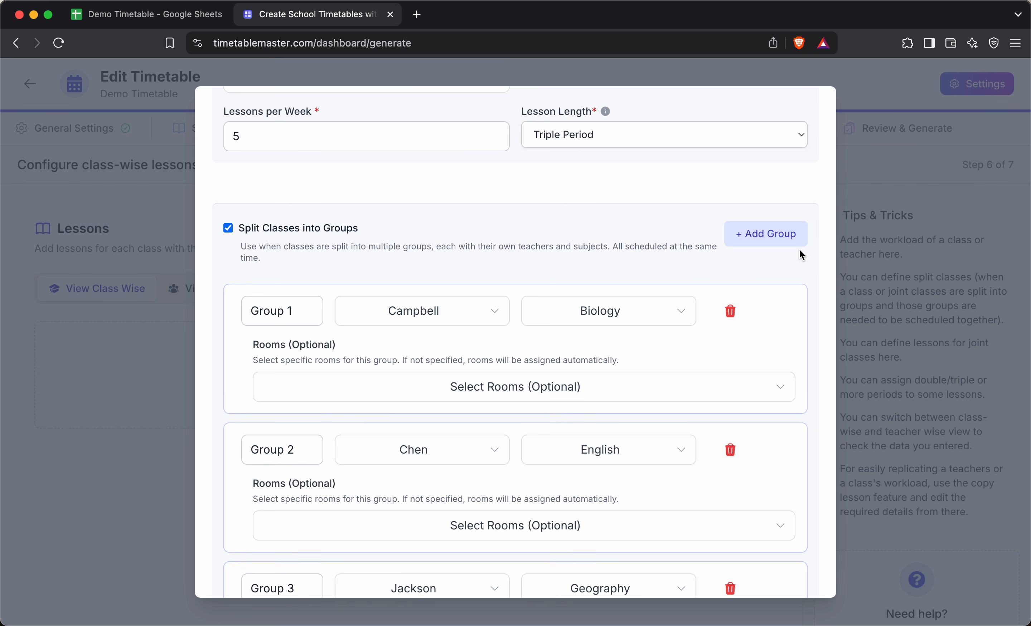
pyautogui.scroll(3, 779, 327)
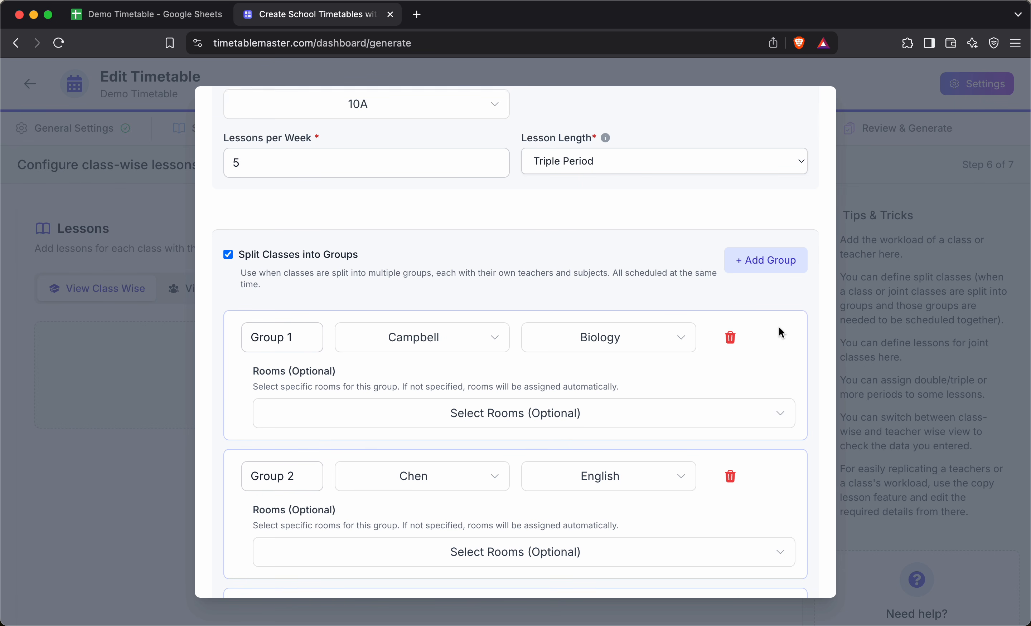
# Add the split-group lesson to the timetable and expand the lesson list of class 10A
pyautogui.scroll(-8, 674, 352)
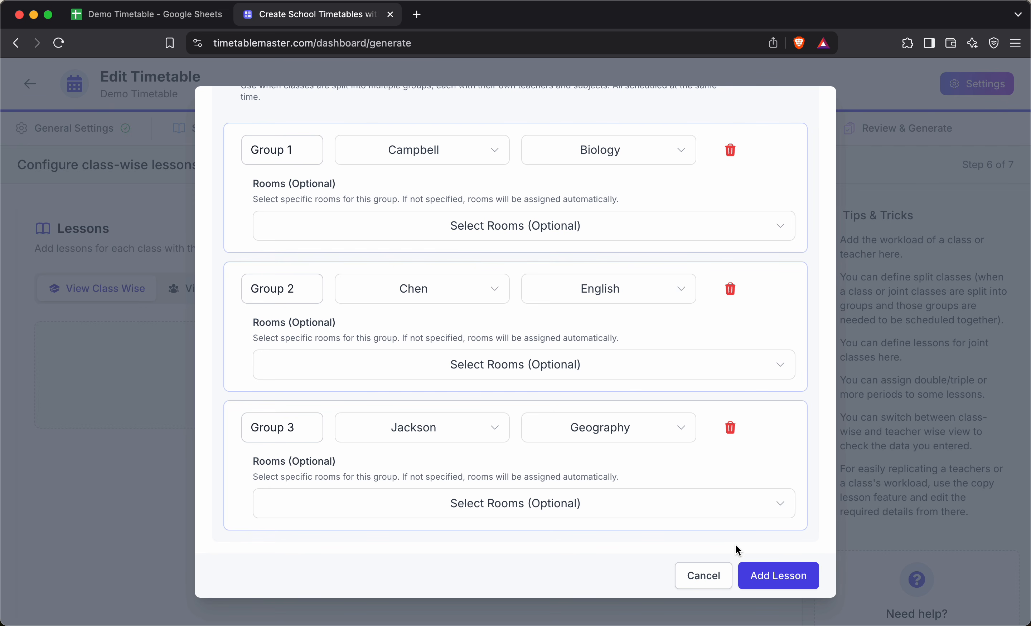
pyautogui.click(752, 579)
pyautogui.click(741, 347)
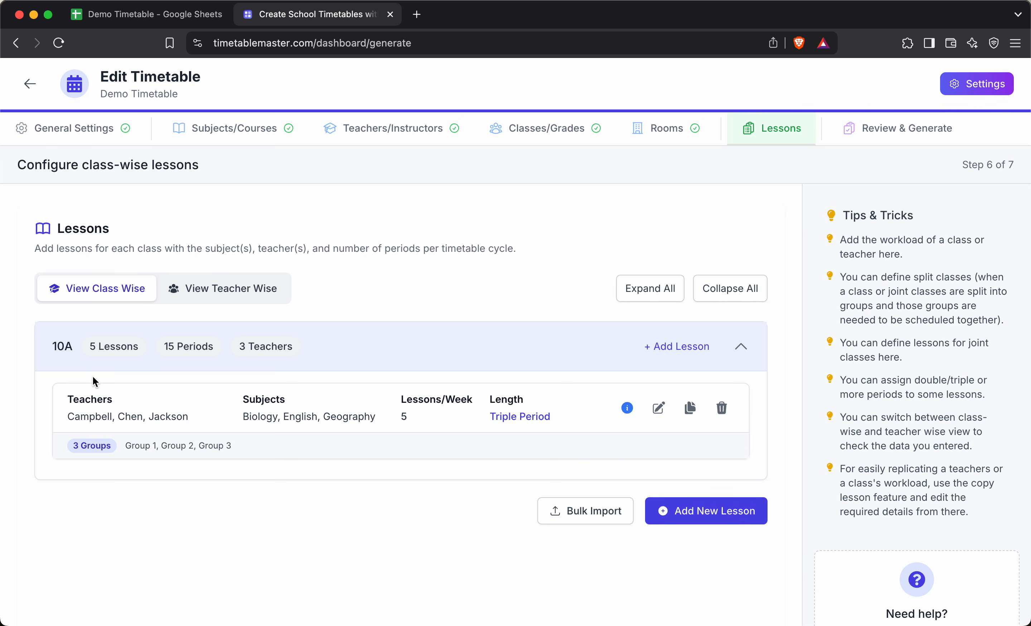
# Switch the lessons overview to the teacher-wise view and briefly check the form for adding a new lesson
pyautogui.click(212, 291)
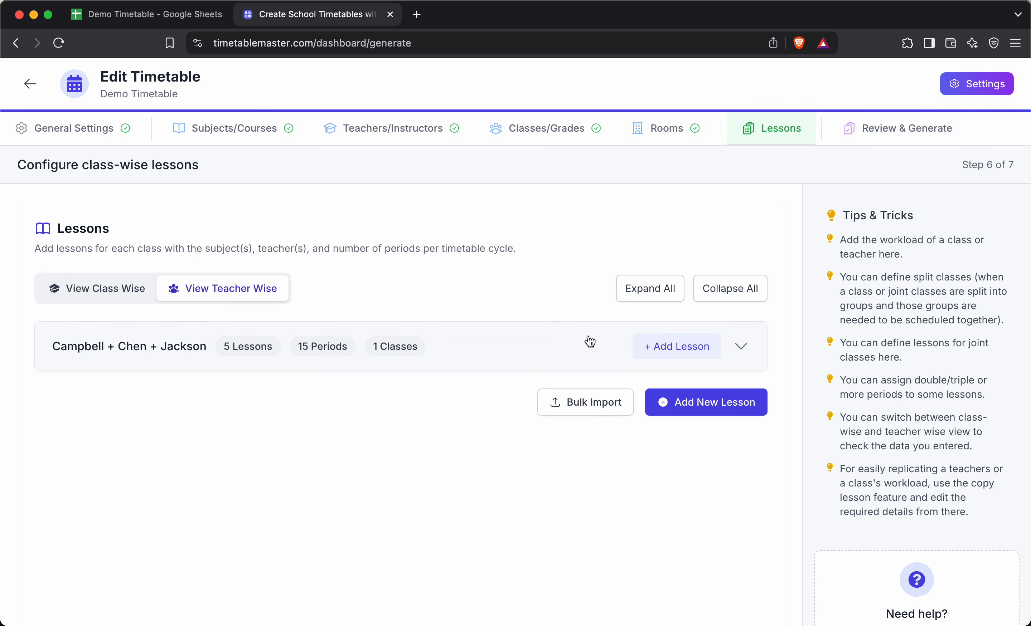
pyautogui.click(711, 405)
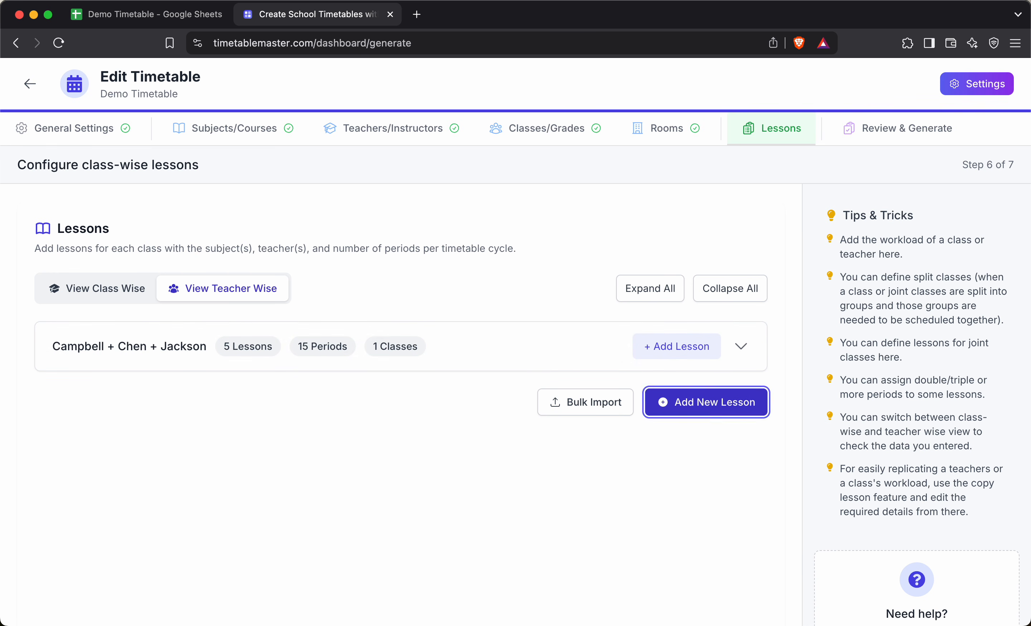
pyautogui.click(715, 511)
# Open the bulk import of lessons and examine the required order of teacher, class, subject and number of periods
pyautogui.click(584, 400)
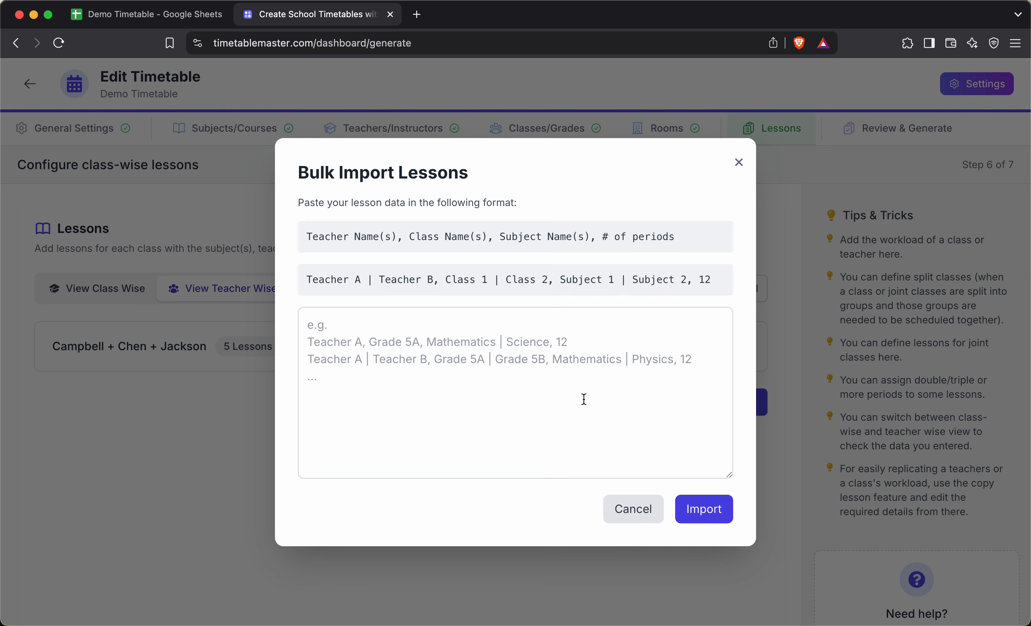
pyautogui.click(420, 345)
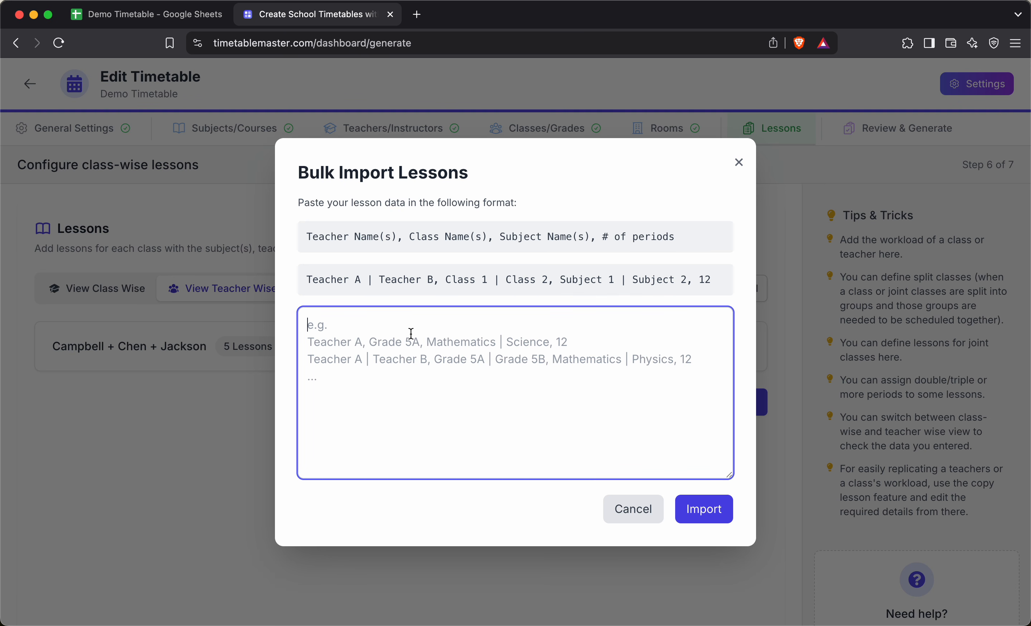
pyautogui.moveTo(397, 236); pyautogui.dragTo(325, 237)
pyautogui.moveTo(474, 238); pyautogui.dragTo(410, 237)
pyautogui.moveTo(585, 237); pyautogui.dragTo(488, 237)
pyautogui.moveTo(690, 244); pyautogui.dragTo(593, 241)
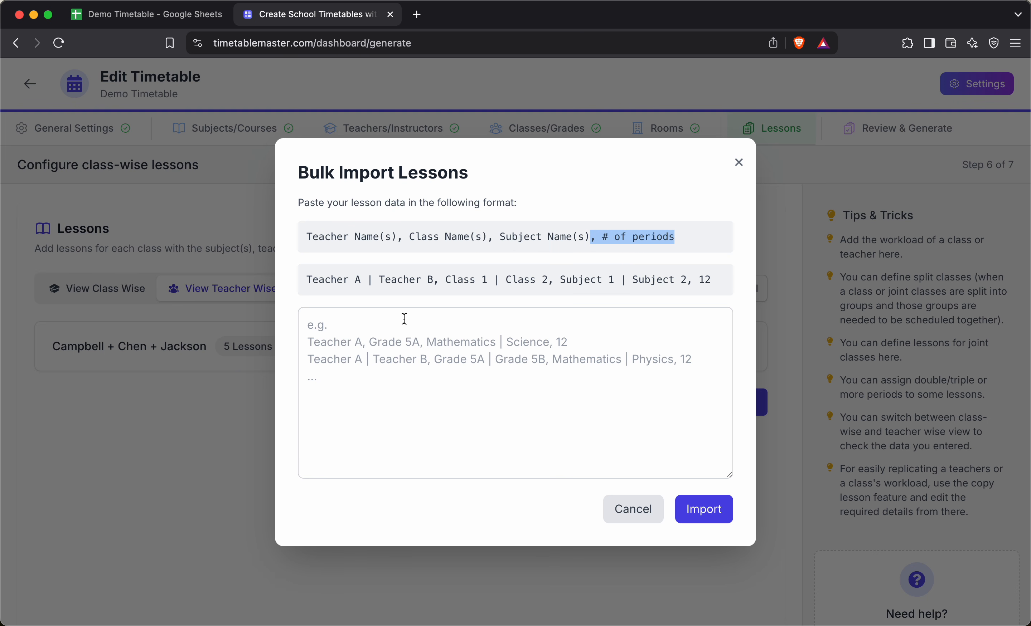
# Switch to the Demo Timetable spreadsheet in Google Sheets and look through the rows of its Lessons sheet
pyautogui.click(198, 15)
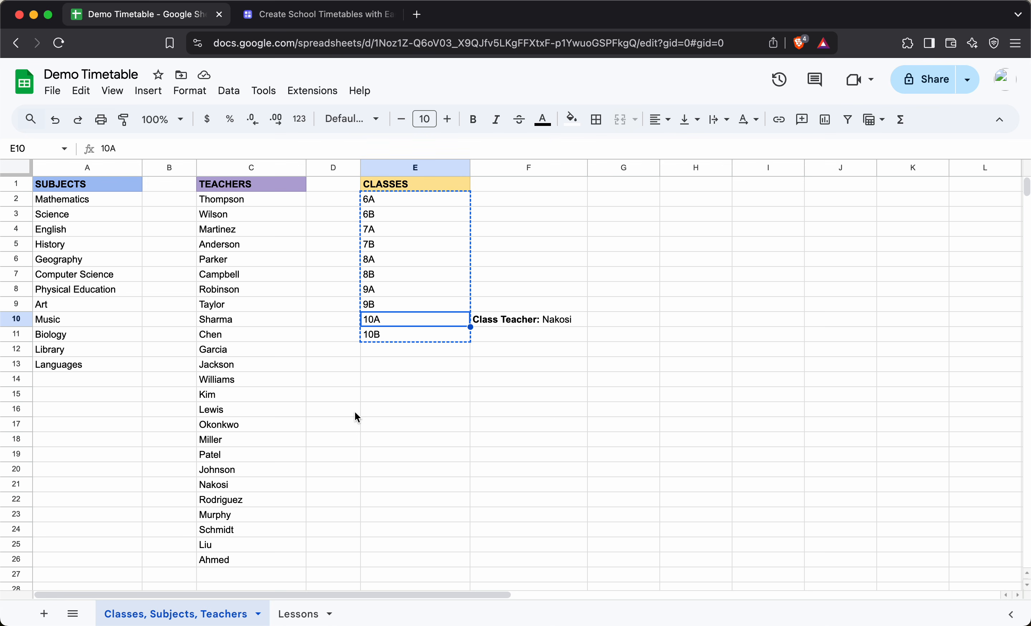
pyautogui.click(298, 614)
pyautogui.scroll(-15, 297, 456)
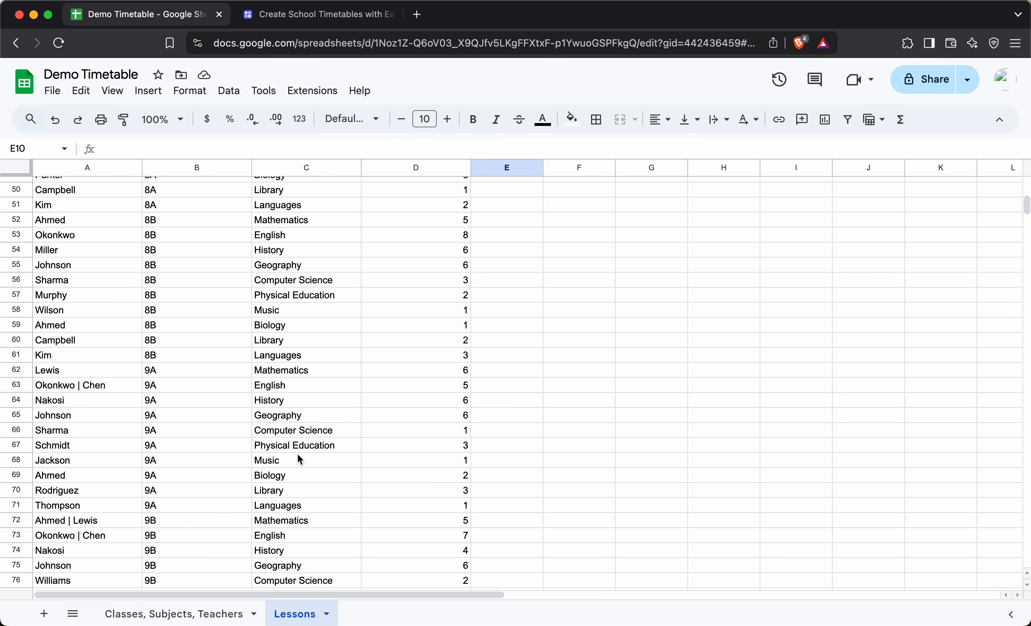
pyautogui.scroll(15, 297, 460)
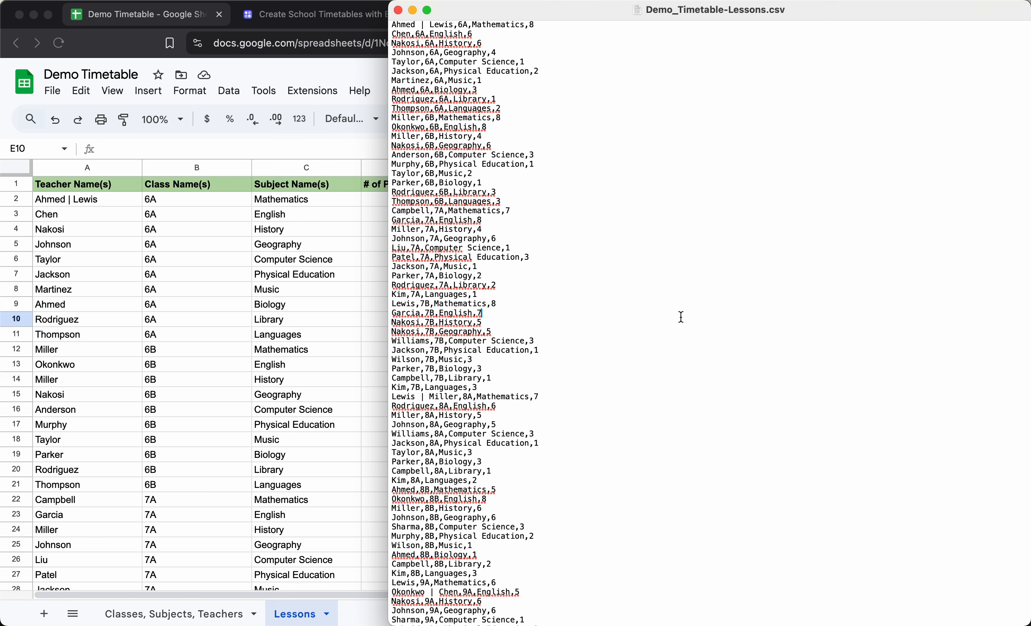
# Copy all lesson rows from Demo_Timetable-Lessons.csv and return to the lesson data field of the timetable's bulk import
pyautogui.press('super+a')
pyautogui.hotkey('ctrl', 'Up')
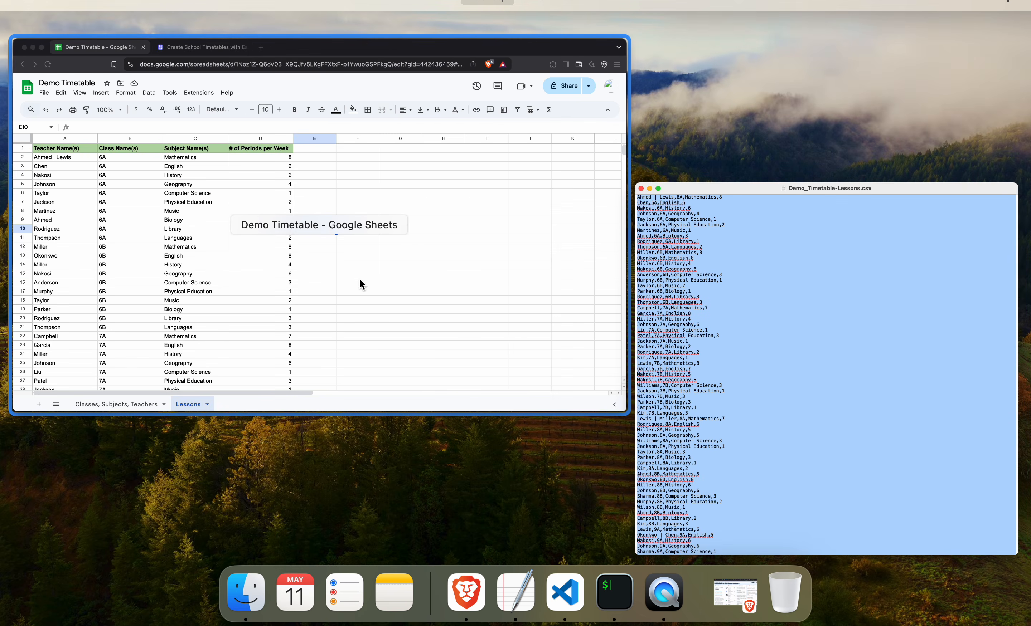
pyautogui.click(360, 280)
pyautogui.click(330, 22)
pyautogui.click(603, 375)
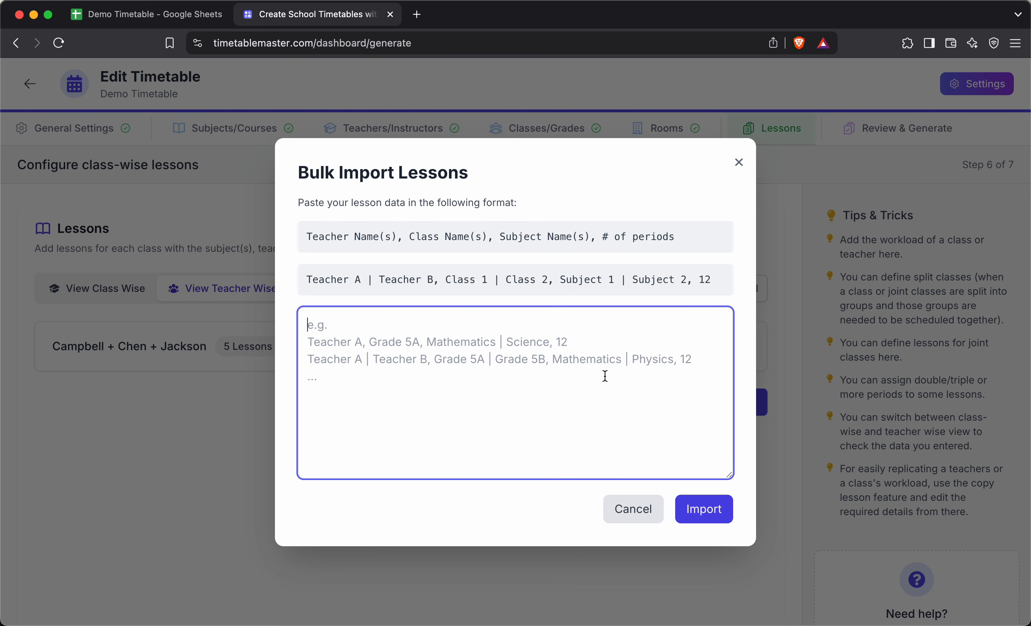
# Leave the bulk import and delete the existing split-group lesson of the three combined teachers
pyautogui.click(739, 163)
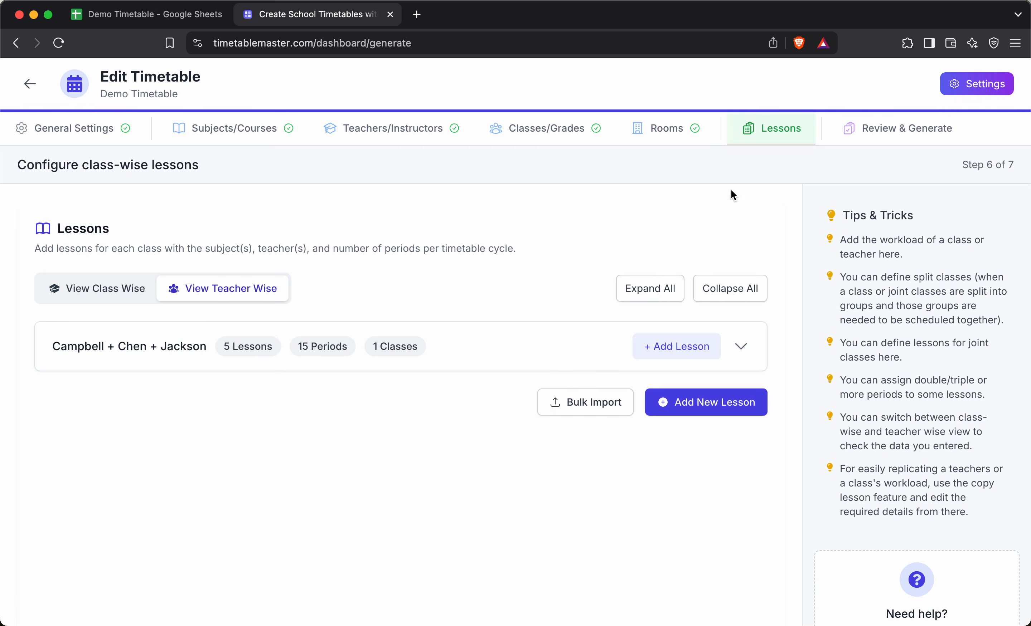
pyautogui.click(741, 346)
pyautogui.click(722, 407)
# Bulk import the copied lesson rows from the CSV file into the timetable
pyautogui.click(599, 461)
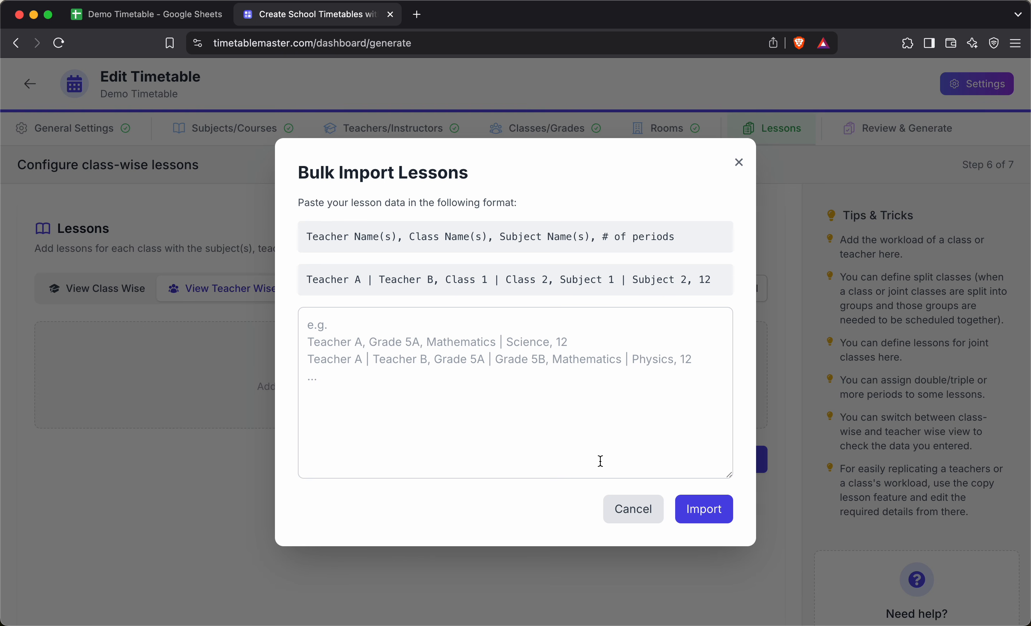
pyautogui.click(471, 373)
pyautogui.press('super+v')
pyautogui.click(678, 506)
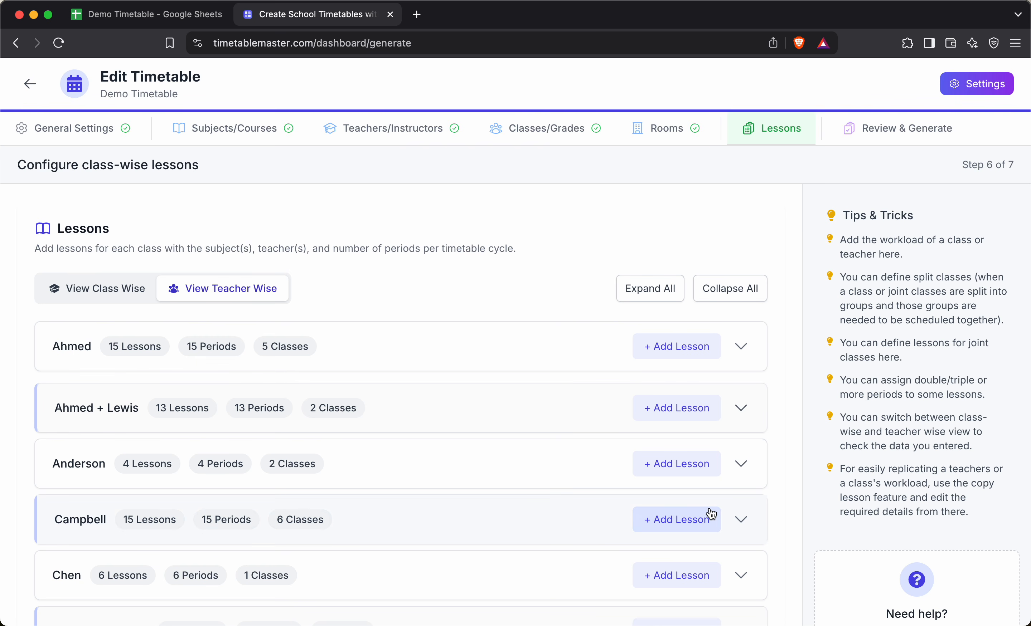
# Look over the imported lessons per teacher and compare them with the class-wise overview
pyautogui.scroll(-20, 626, 525)
pyautogui.scroll(20, 628, 524)
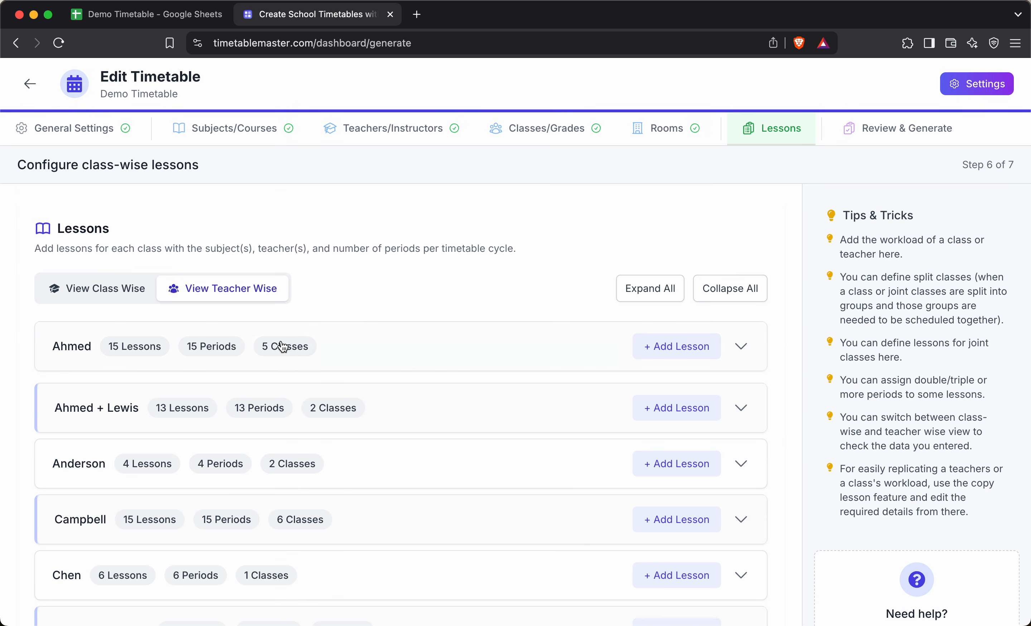
pyautogui.click(84, 289)
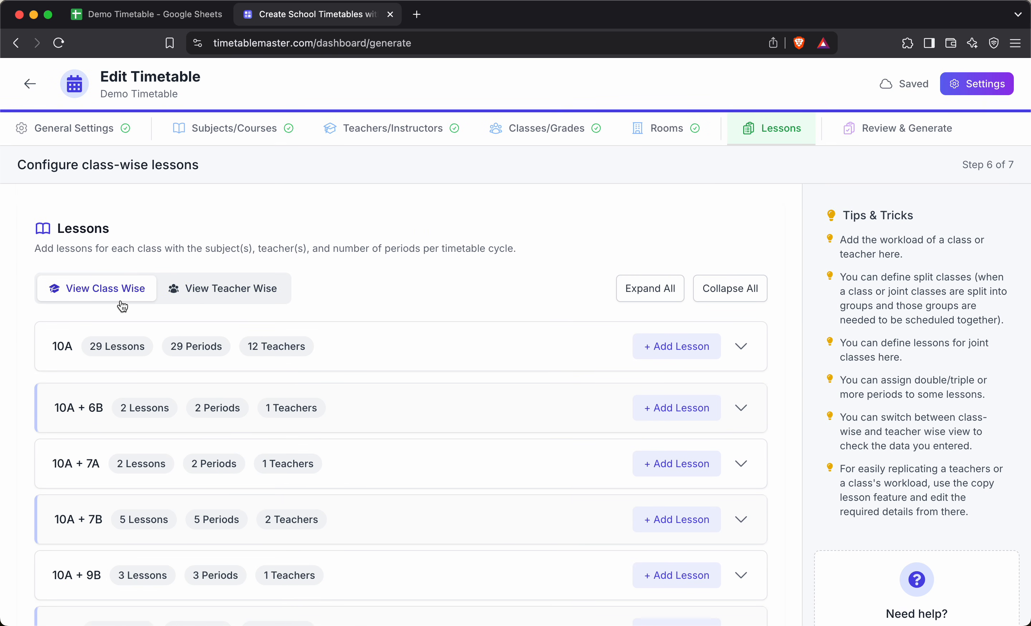
pyautogui.click(258, 290)
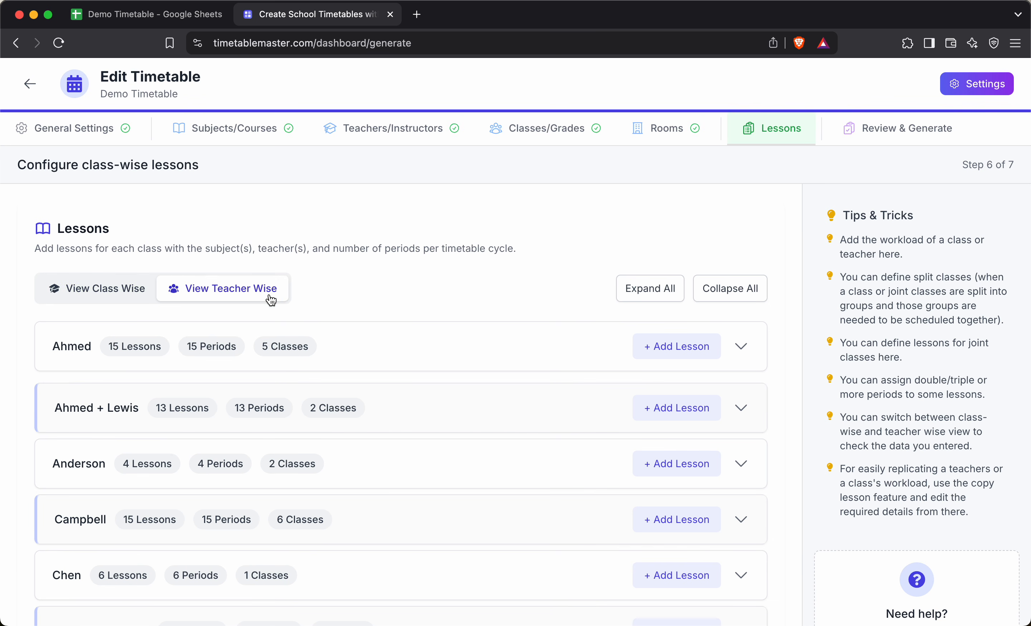
pyautogui.scroll(-3, 327, 343)
pyautogui.scroll(3, 326, 345)
pyautogui.scroll(-2, 276, 487)
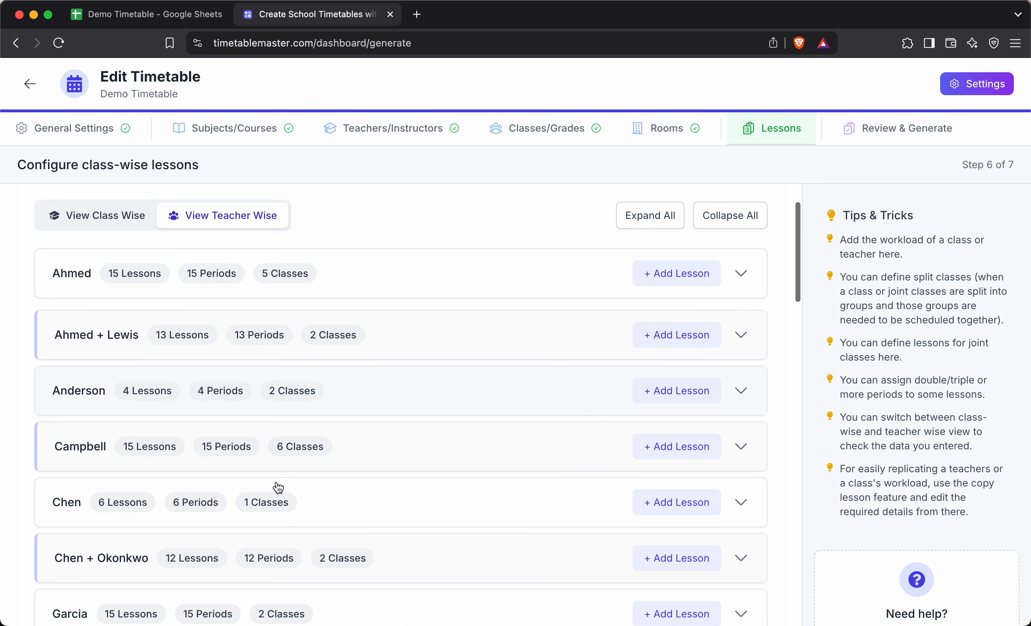
# Switch the overview to the class-wise view, expand class 10A and examine its lessons and the other single and joint classes
pyautogui.click(85, 226)
pyautogui.scroll(-2, 235, 435)
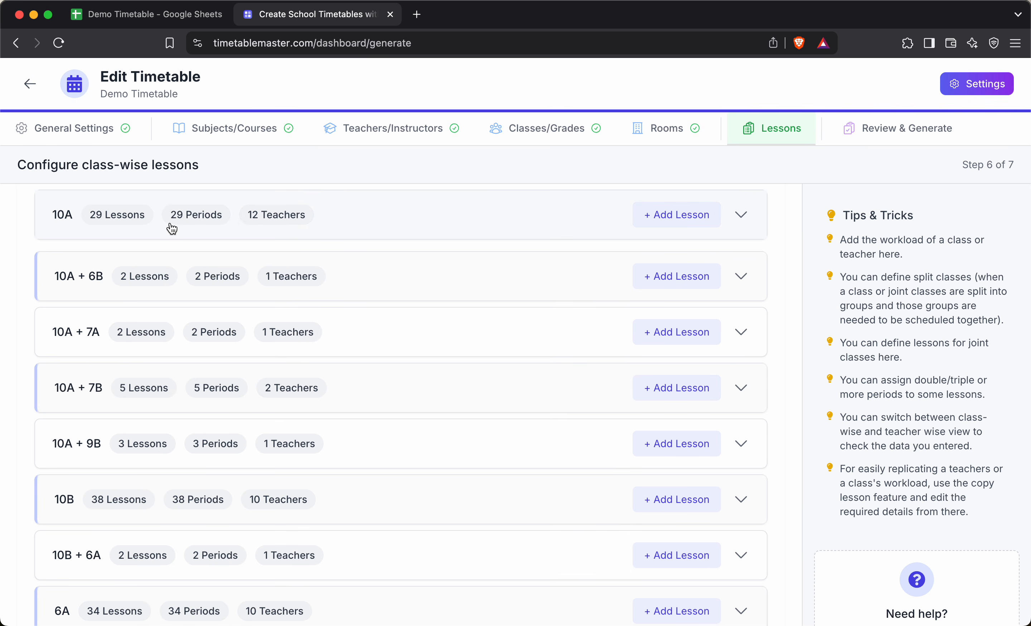
pyautogui.click(740, 216)
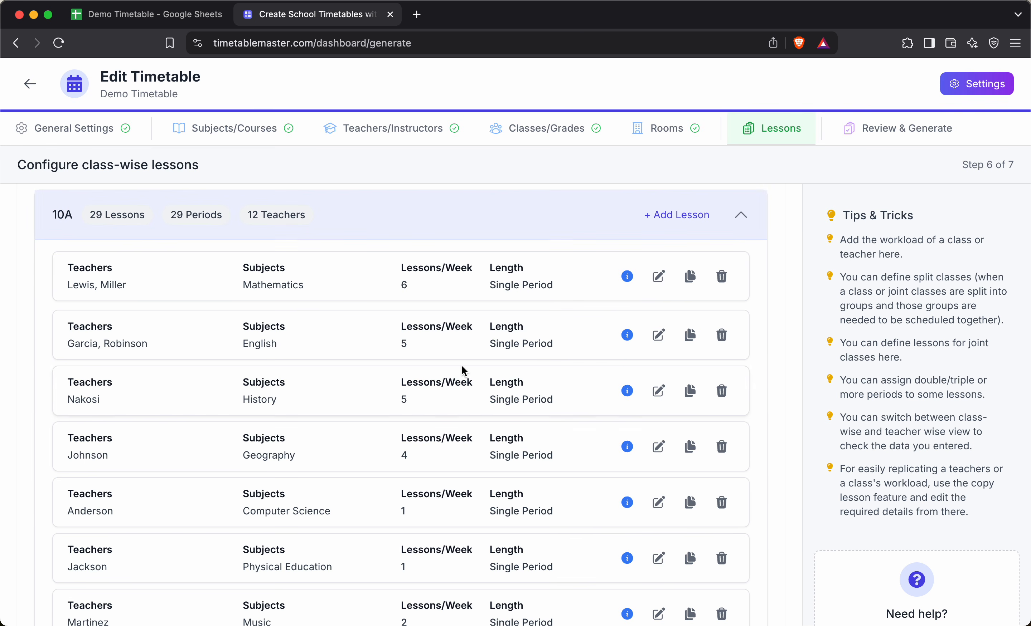
pyautogui.scroll(-12, 463, 368)
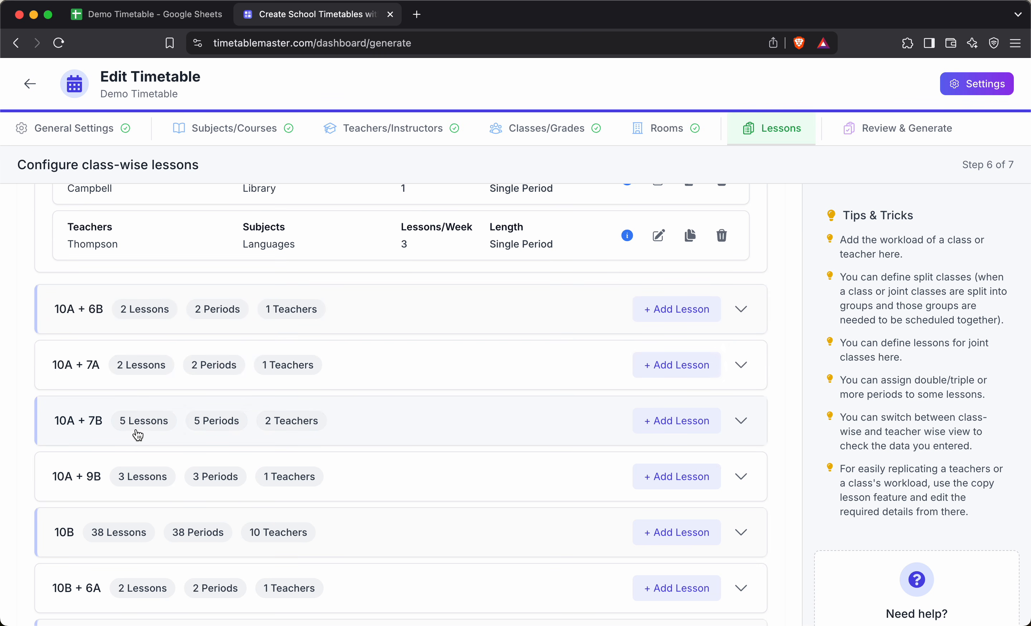
pyautogui.scroll(-4, 116, 485)
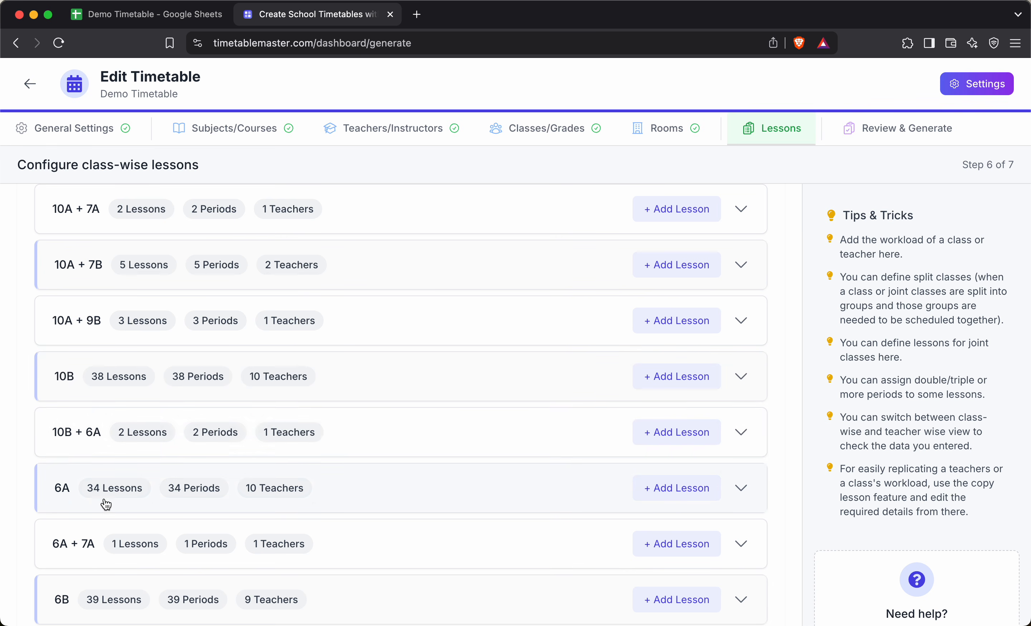
pyautogui.scroll(-3, 106, 504)
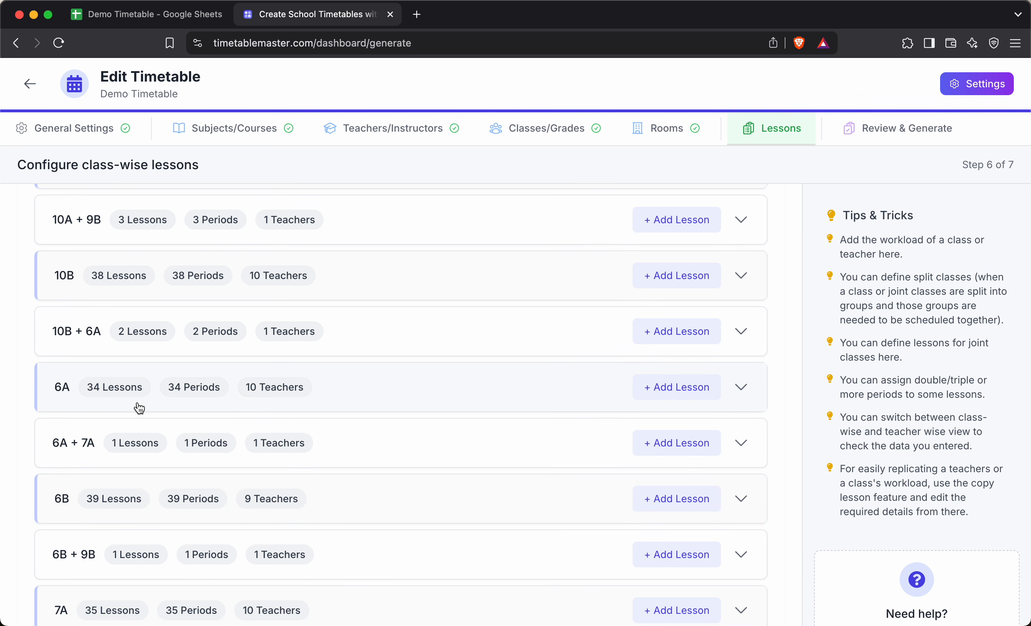
pyautogui.scroll(-15, 139, 408)
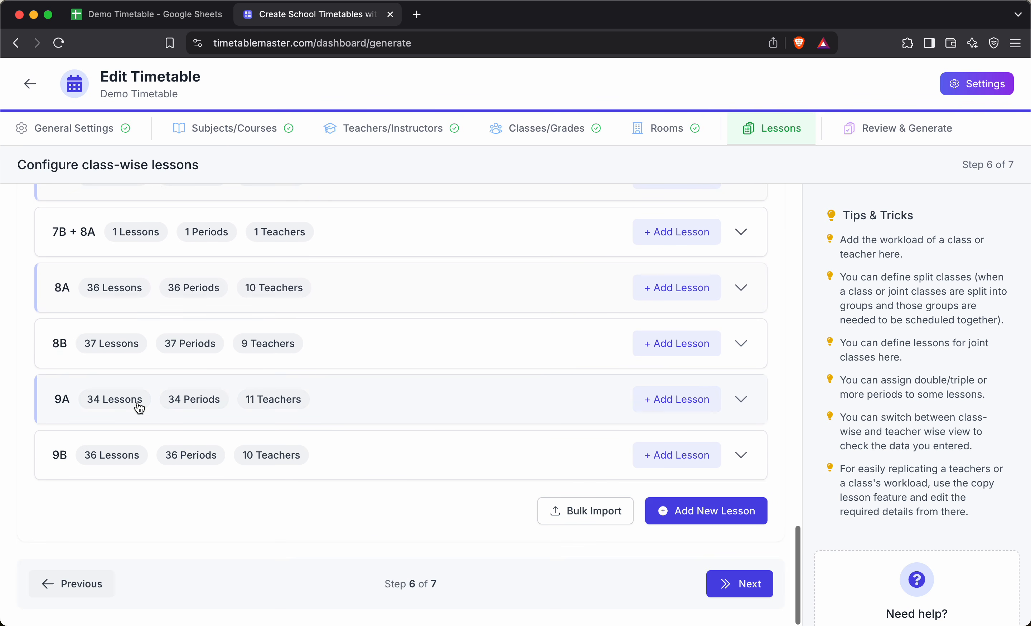
pyautogui.scroll(2, 140, 408)
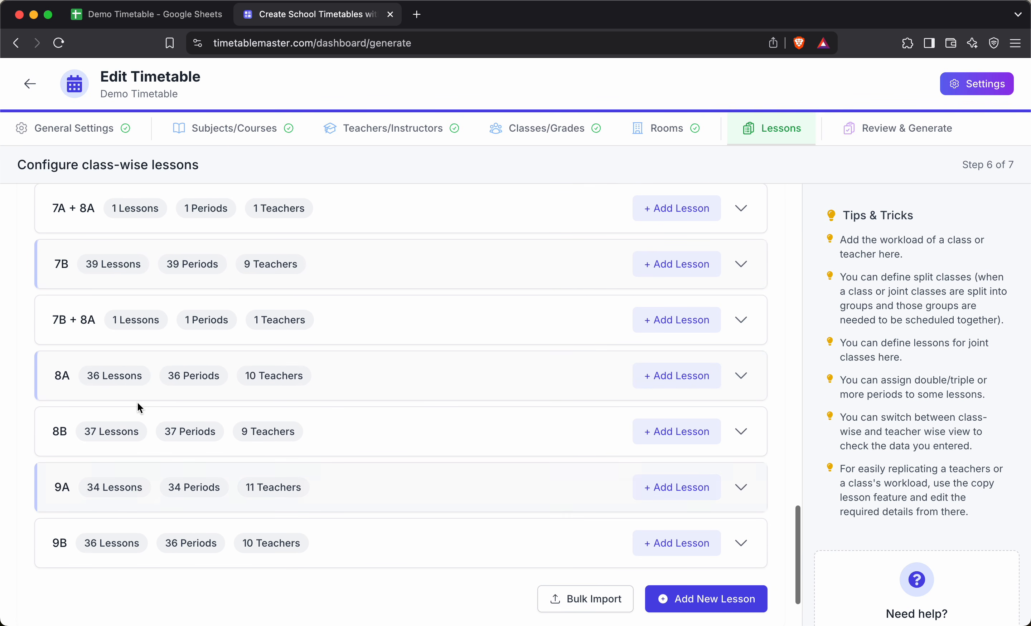
# Expand the joint classes 7B + 8A, read the description of their Languages lesson and close it
pyautogui.click(742, 321)
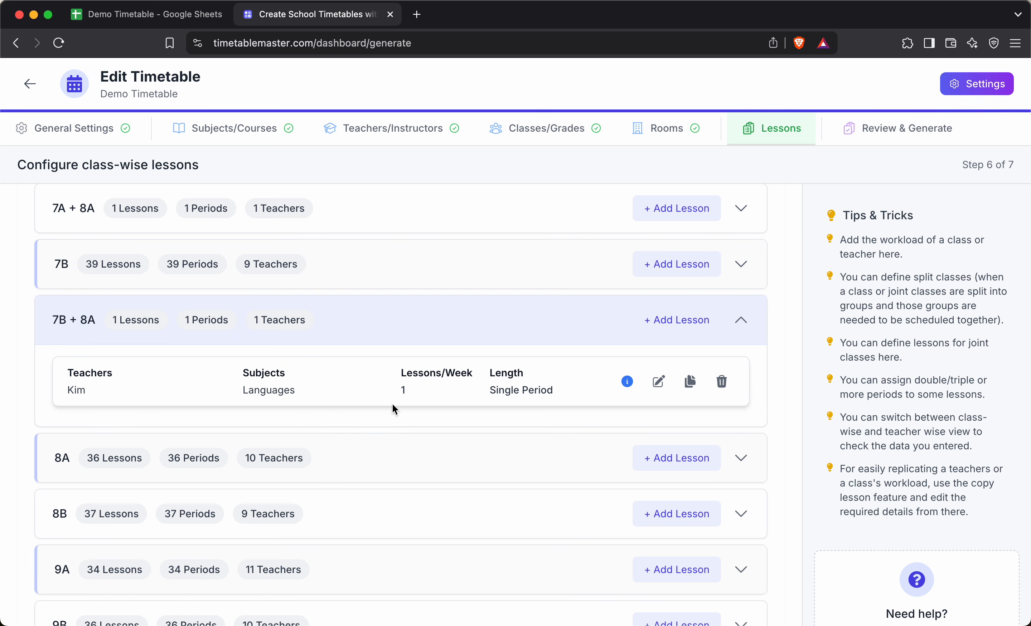
pyautogui.click(628, 381)
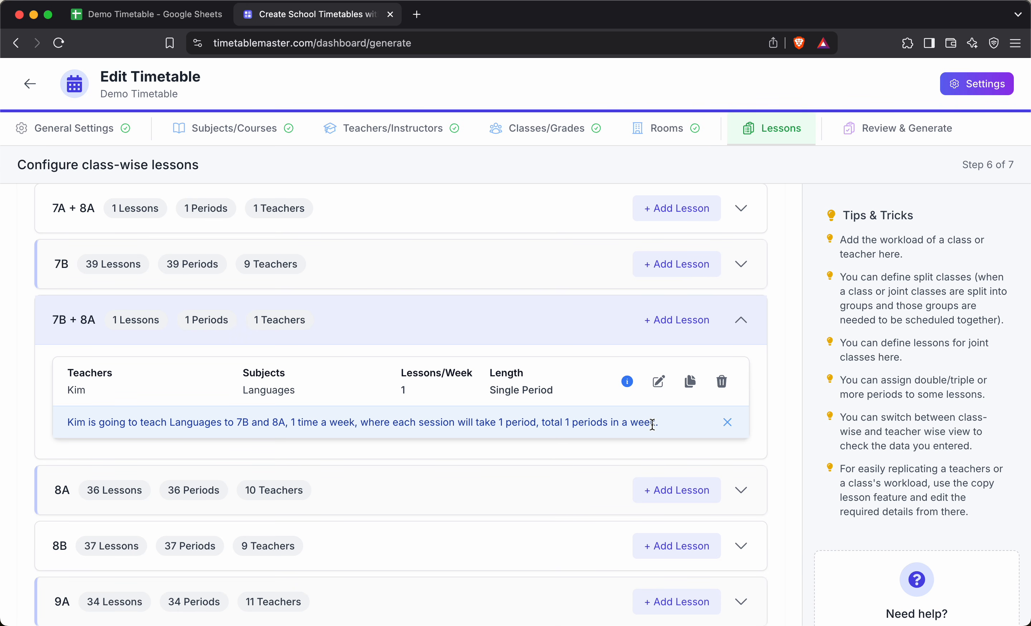
pyautogui.click(727, 422)
pyautogui.scroll(8, 570, 332)
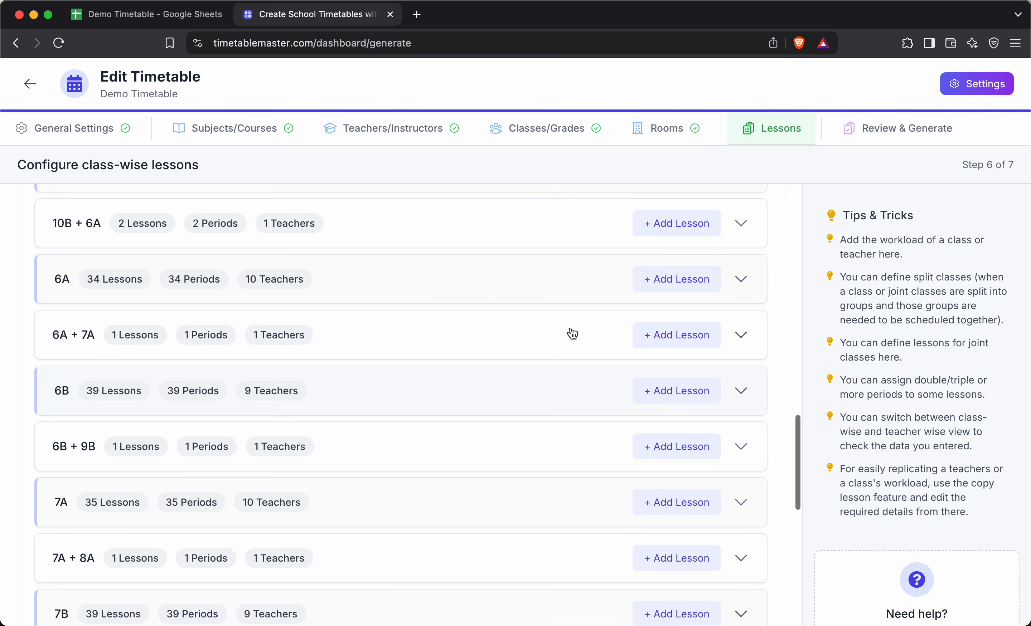
# Set the Languages lesson of joint classes 7B + 8A to 2 lessons per week and save the change
pyautogui.scroll(-9, 571, 332)
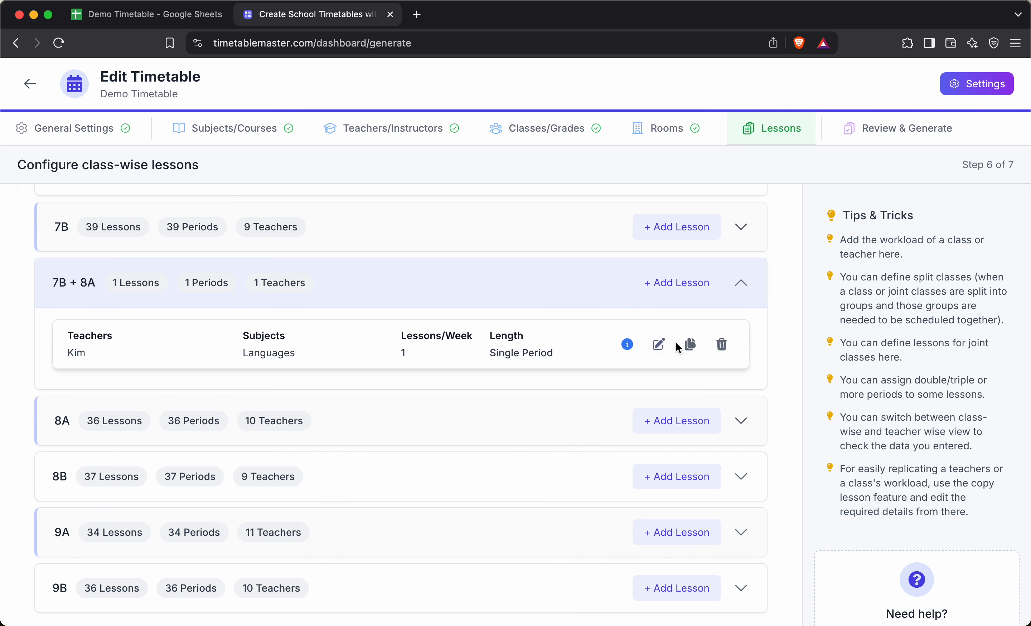
pyautogui.click(659, 341)
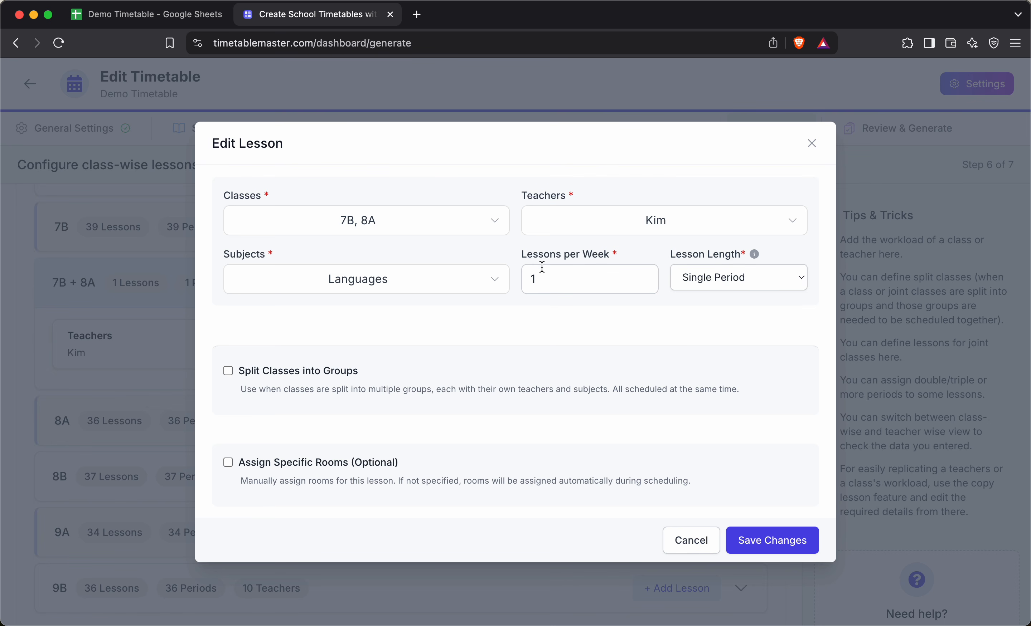
pyautogui.click(645, 275)
pyautogui.click(760, 551)
pyautogui.scroll(-3, 548, 490)
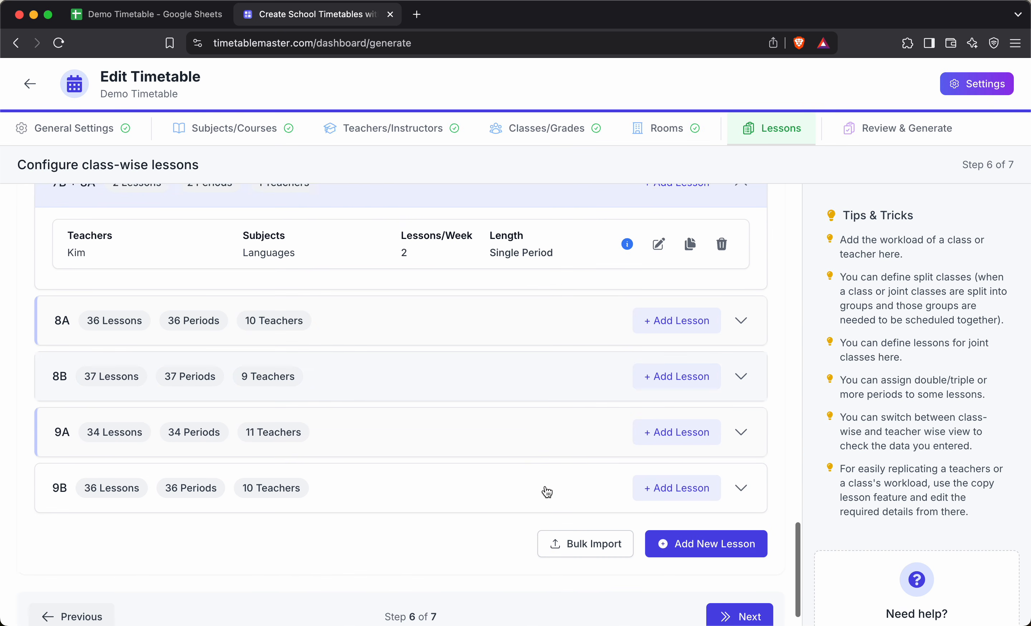
# Duplicate the Languages lesson of 7B + 8A, assign the copy to class 9A only and add it
pyautogui.scroll(3, 587, 382)
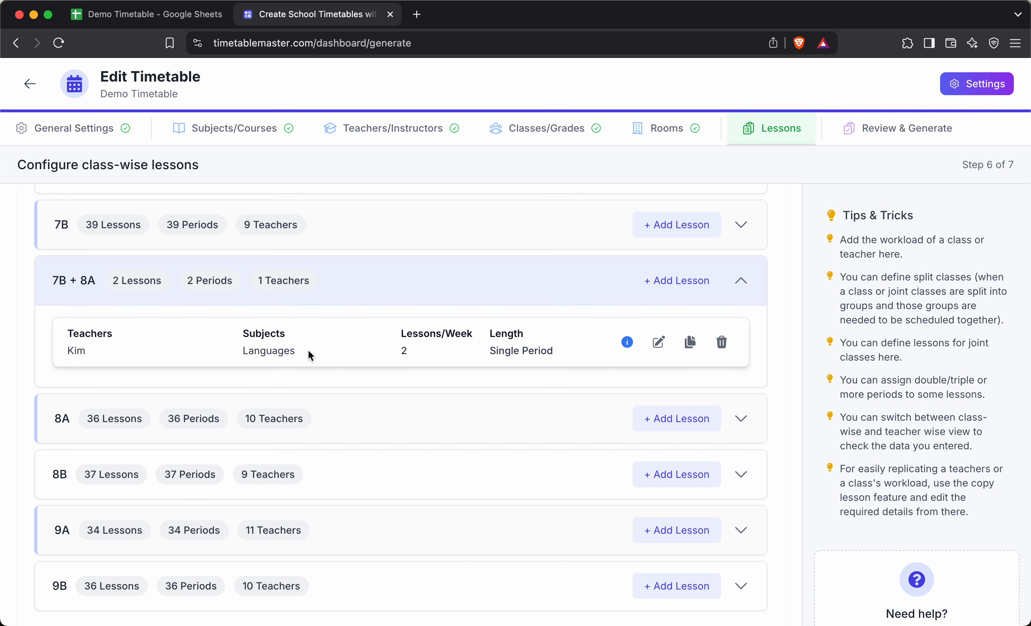
pyautogui.click(691, 343)
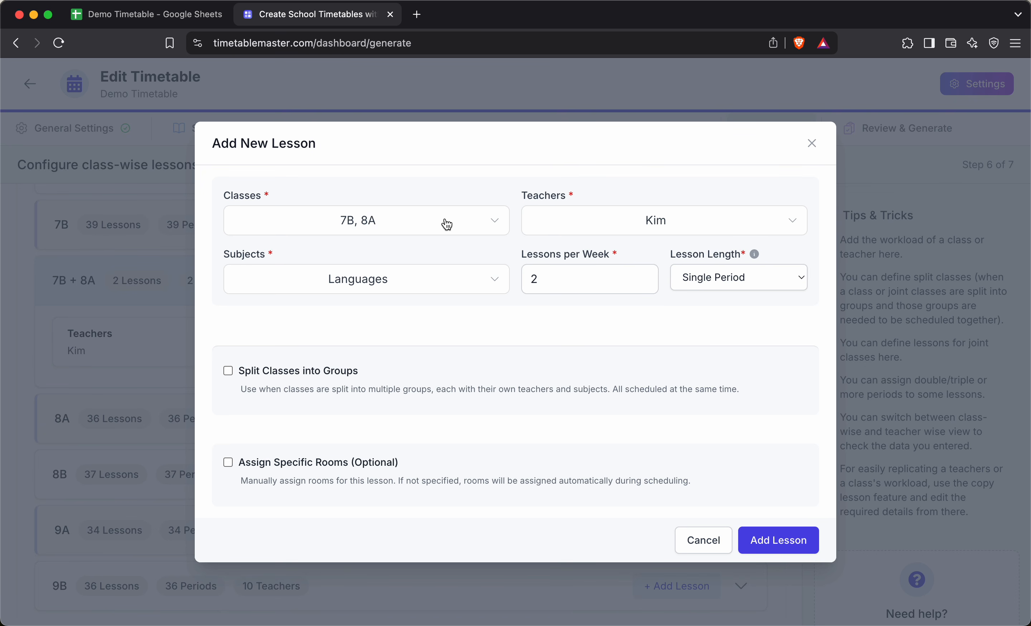
pyautogui.click(427, 222)
pyautogui.click(289, 258)
pyautogui.click(267, 260)
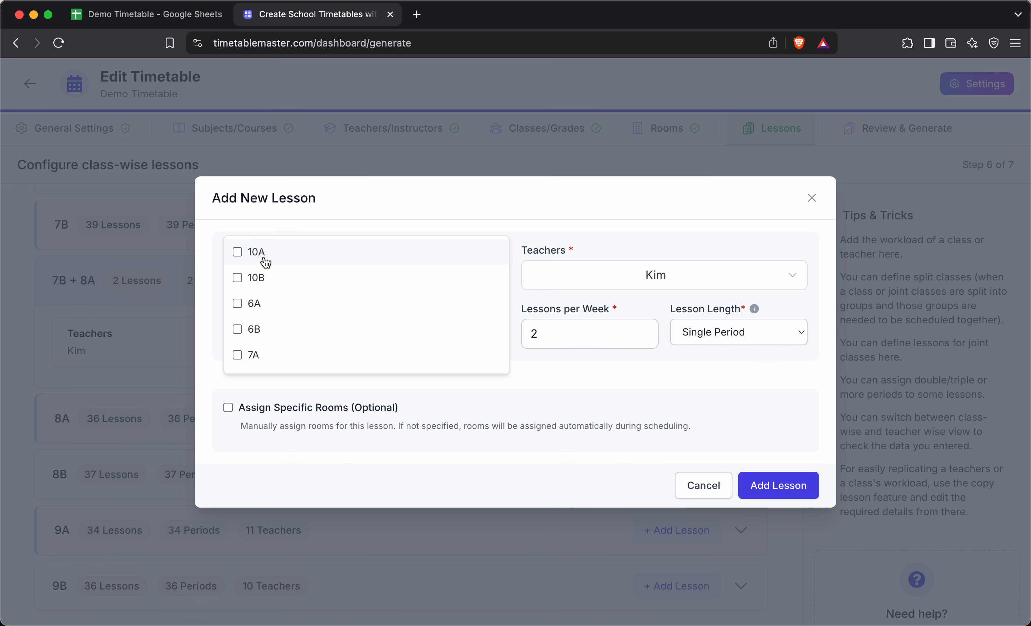
pyautogui.scroll(-5, 327, 316)
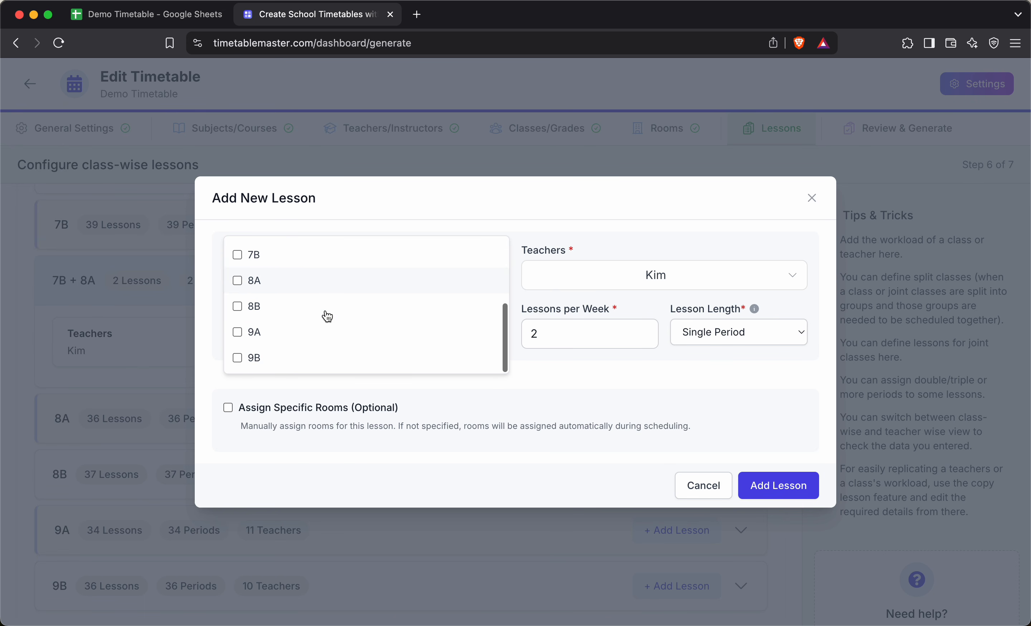
pyautogui.click(259, 336)
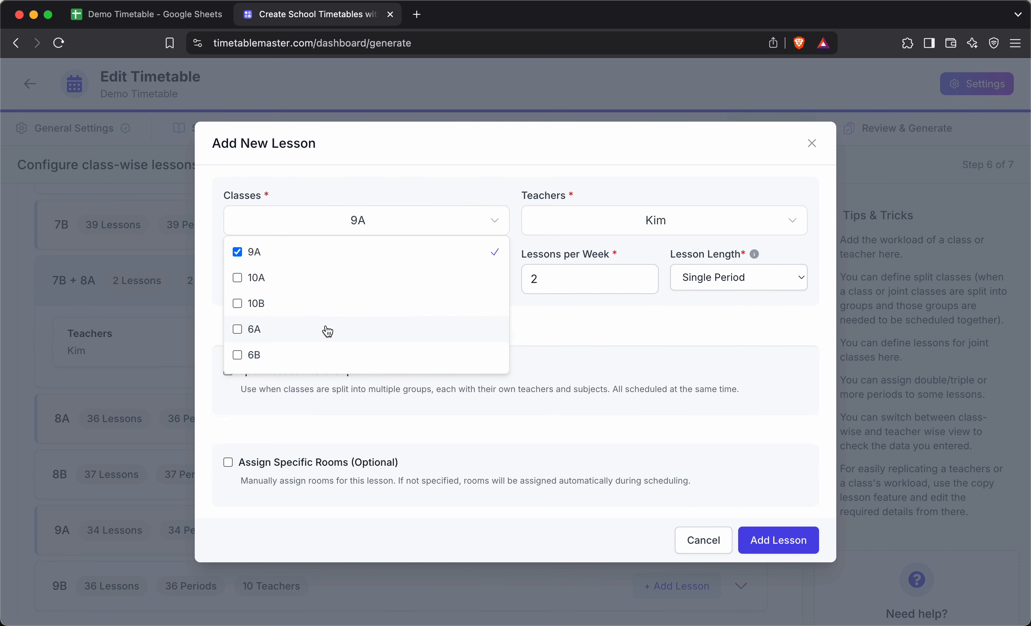
pyautogui.click(570, 328)
pyautogui.click(770, 547)
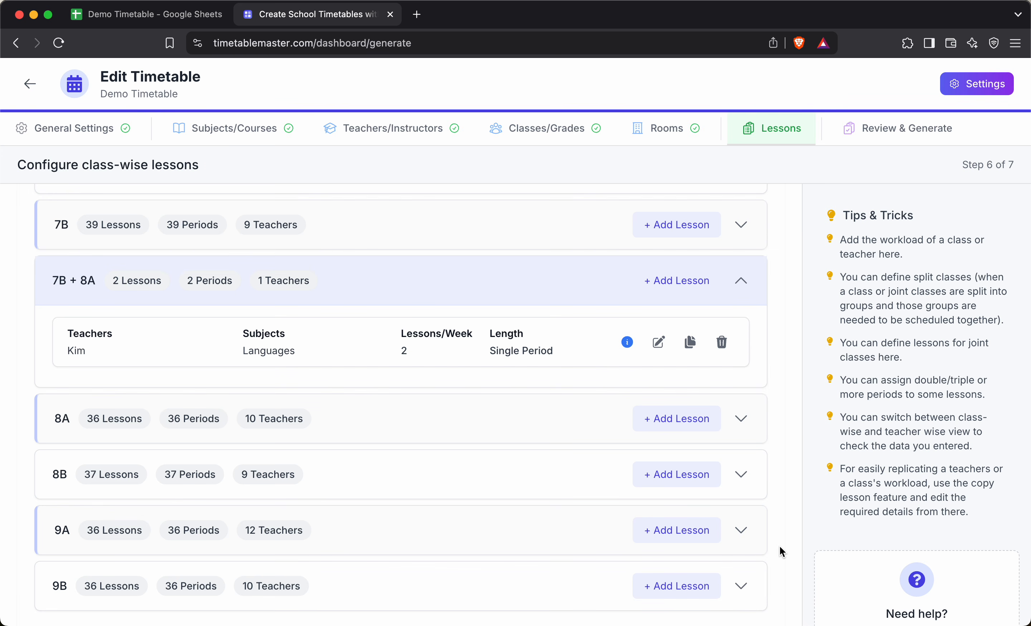
# Expand the lesson list of class 9A and check the duplicated Languages lesson at its end
pyautogui.scroll(-3, 780, 547)
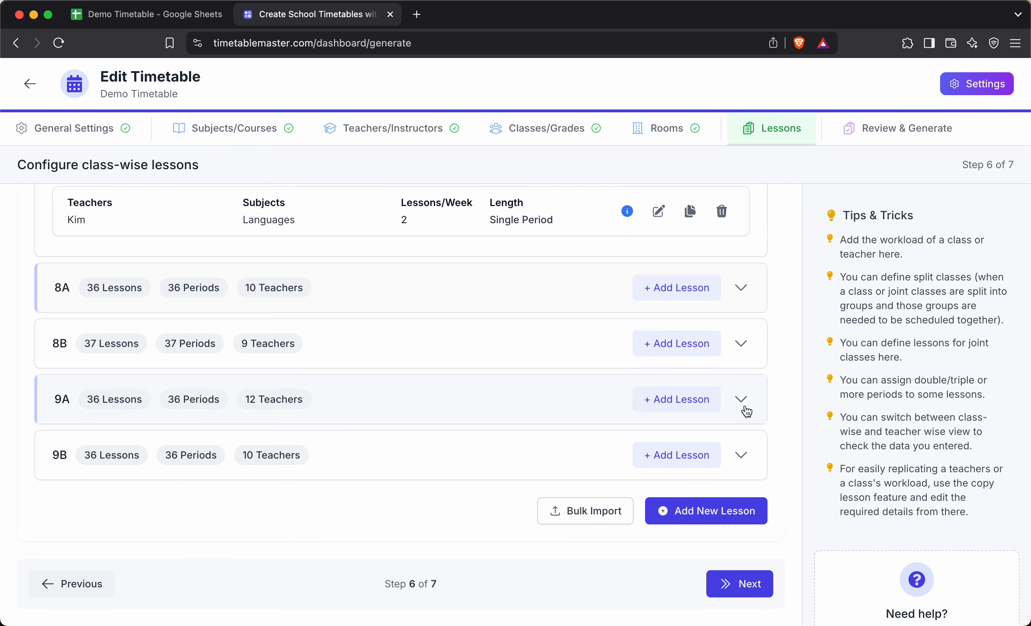
pyautogui.click(741, 400)
pyautogui.scroll(-15, 563, 521)
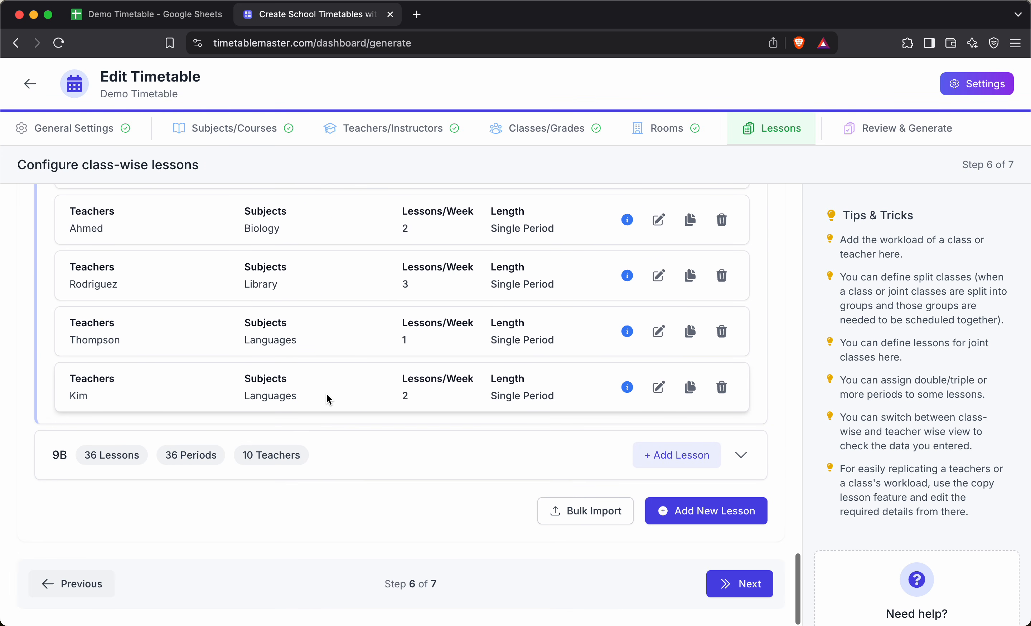
pyautogui.moveTo(327, 395); pyautogui.dragTo(198, 392)
pyautogui.click(438, 526)
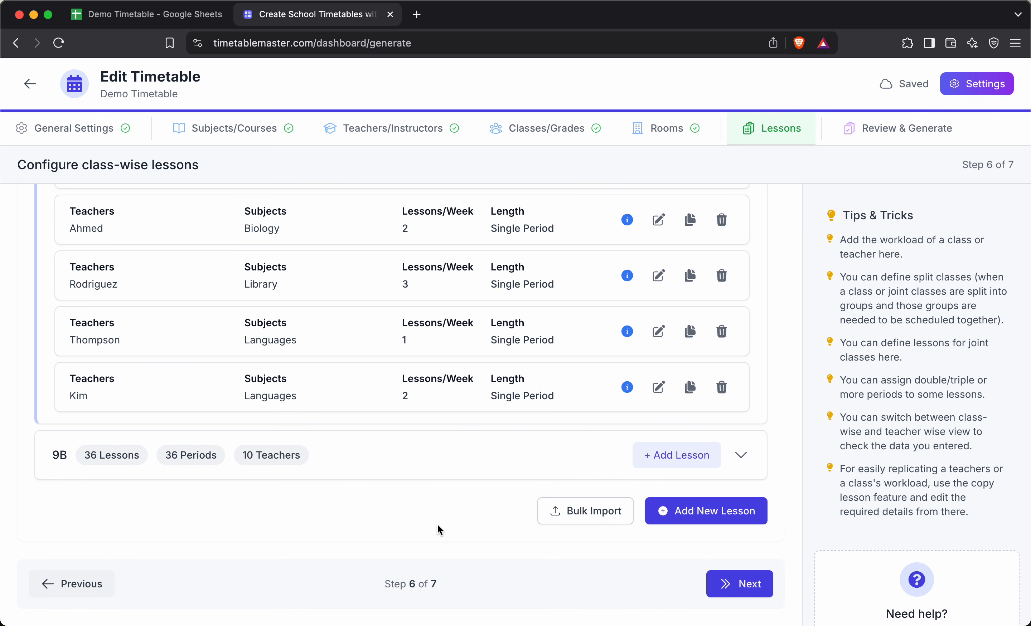
pyautogui.scroll(20, 683, 451)
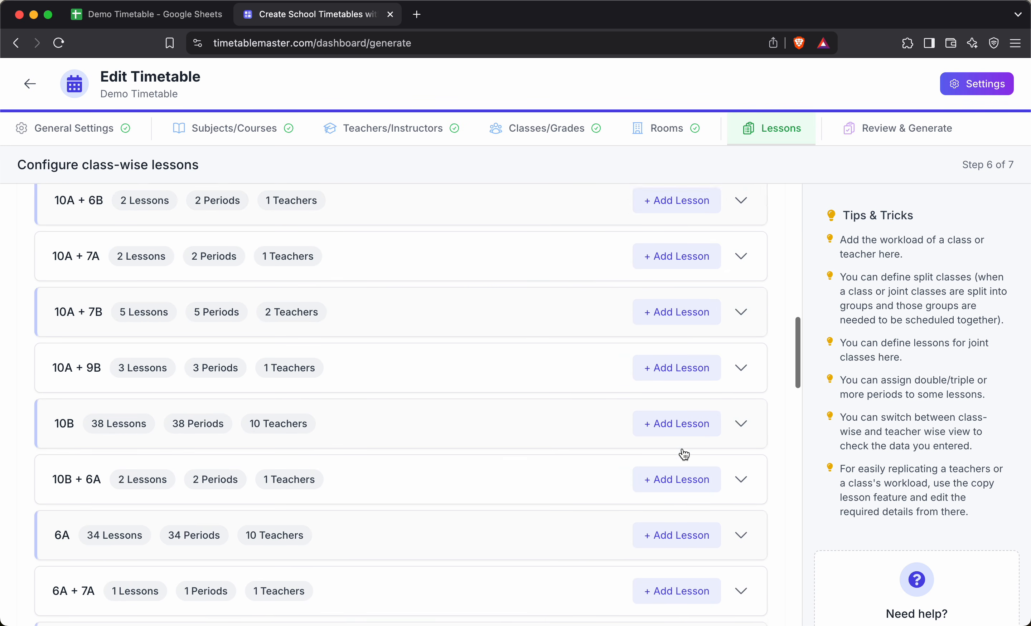
# Save the lessons and proceed to the final review of the timetable data
pyautogui.scroll(20, 684, 454)
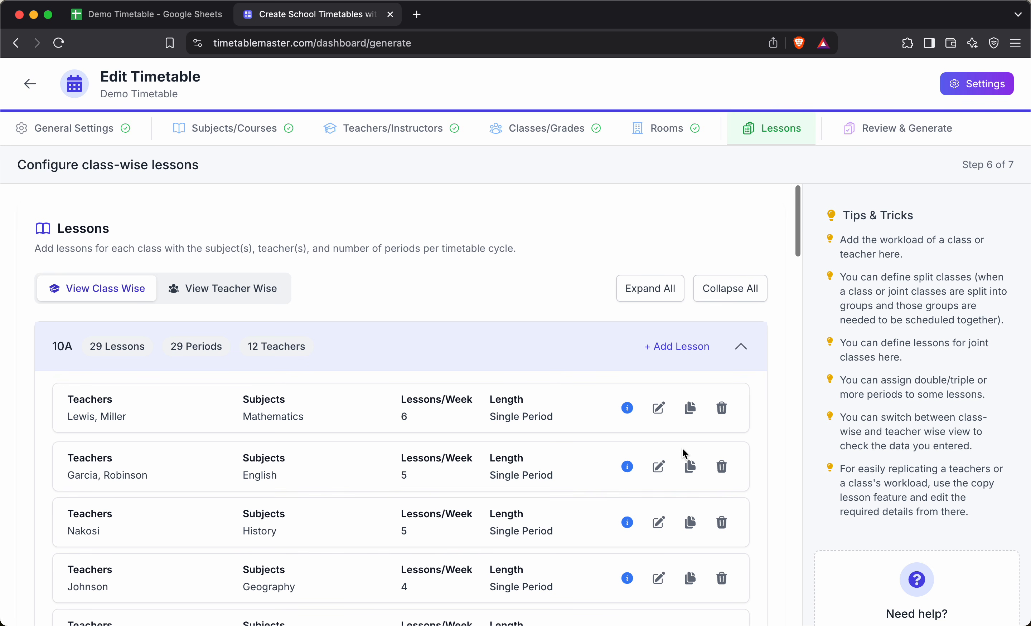
pyautogui.scroll(-20, 682, 448)
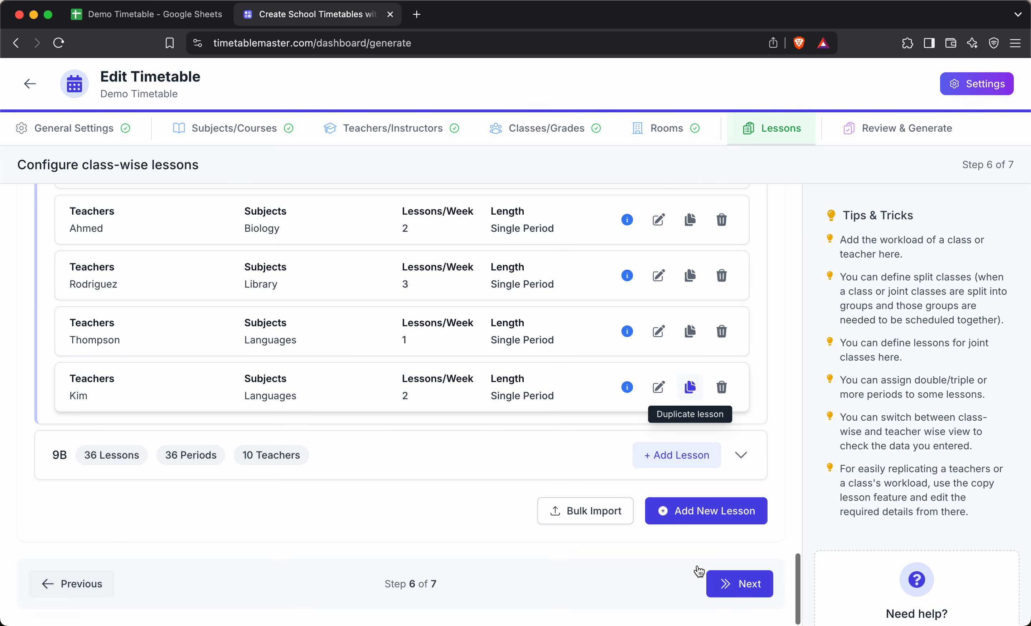
pyautogui.click(747, 582)
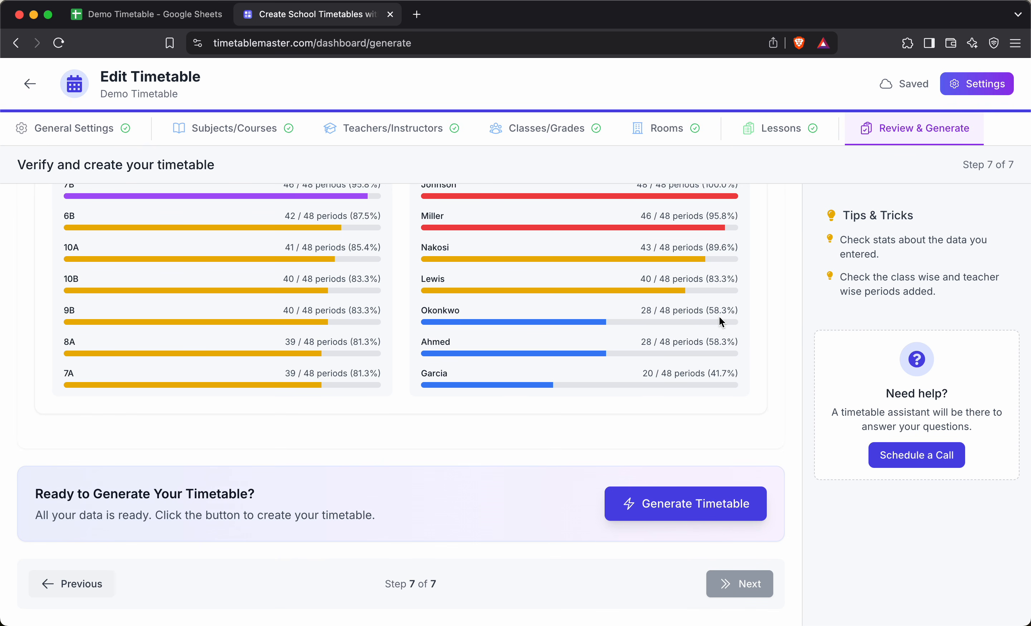
# Examine the general settings and the setup overview counts of subjects, classes, teachers, lessons and total lesson periods
pyautogui.scroll(15, 720, 316)
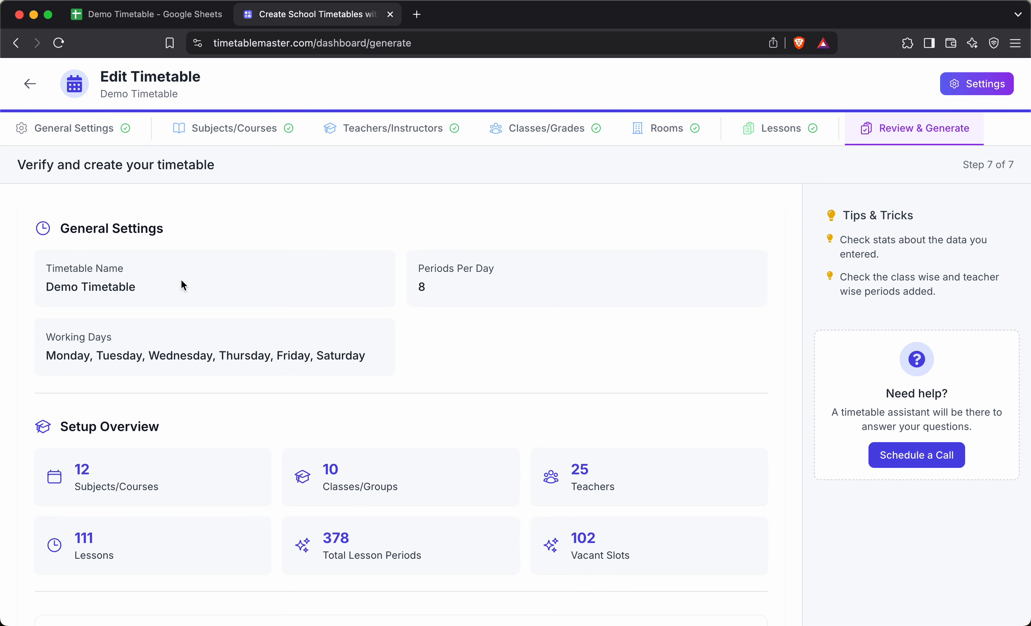
pyautogui.scroll(-3, 221, 399)
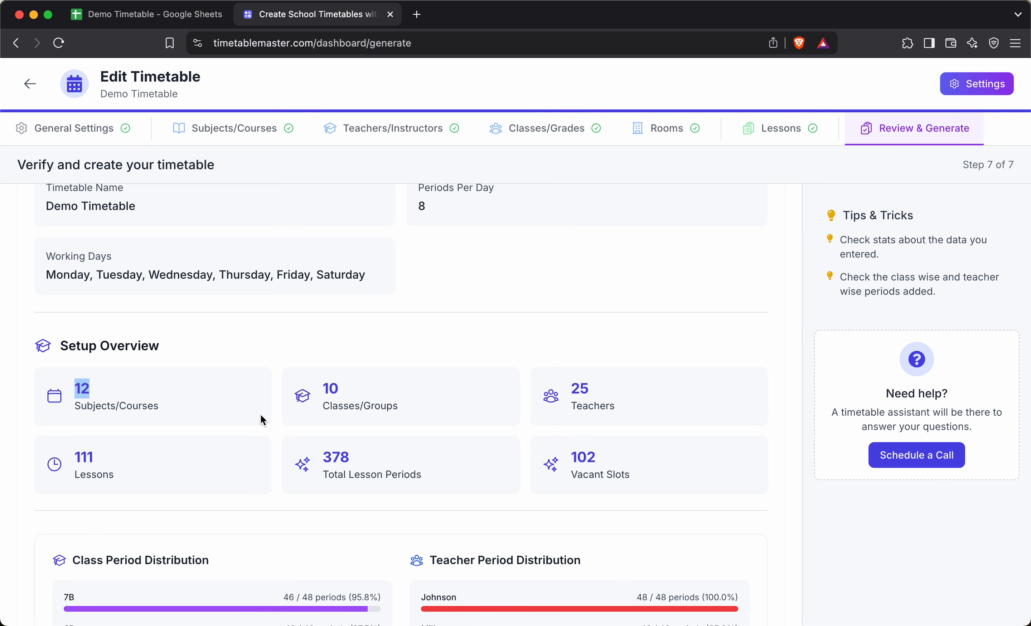
pyautogui.moveTo(348, 393); pyautogui.dragTo(318, 393)
pyautogui.moveTo(607, 388); pyautogui.dragTo(527, 398)
pyautogui.moveTo(101, 455); pyautogui.dragTo(69, 457)
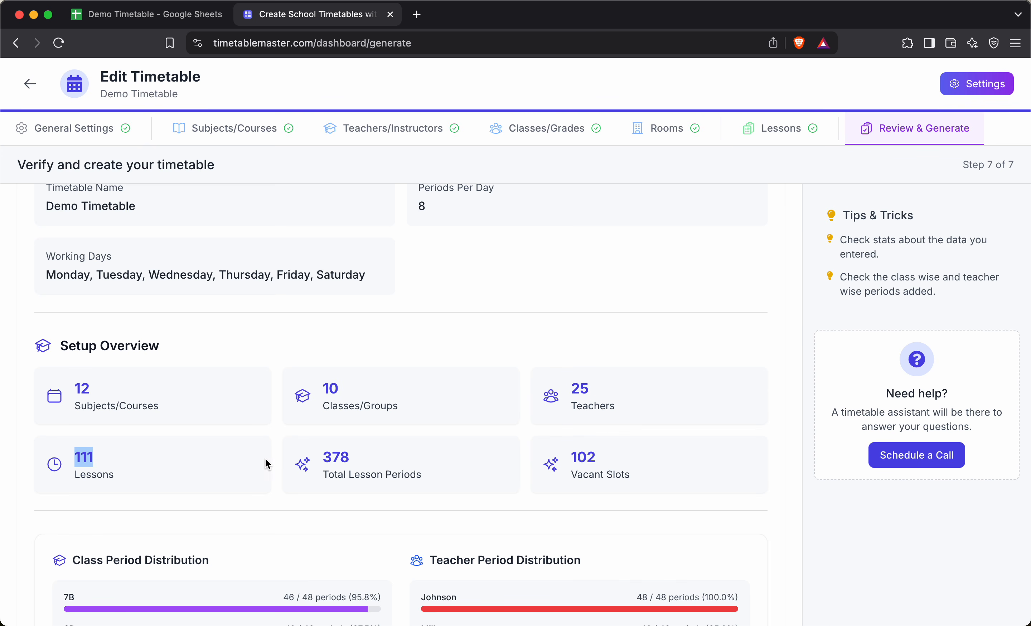
pyautogui.moveTo(354, 456); pyautogui.dragTo(324, 457)
pyautogui.click(496, 485)
pyautogui.scroll(-8, 600, 462)
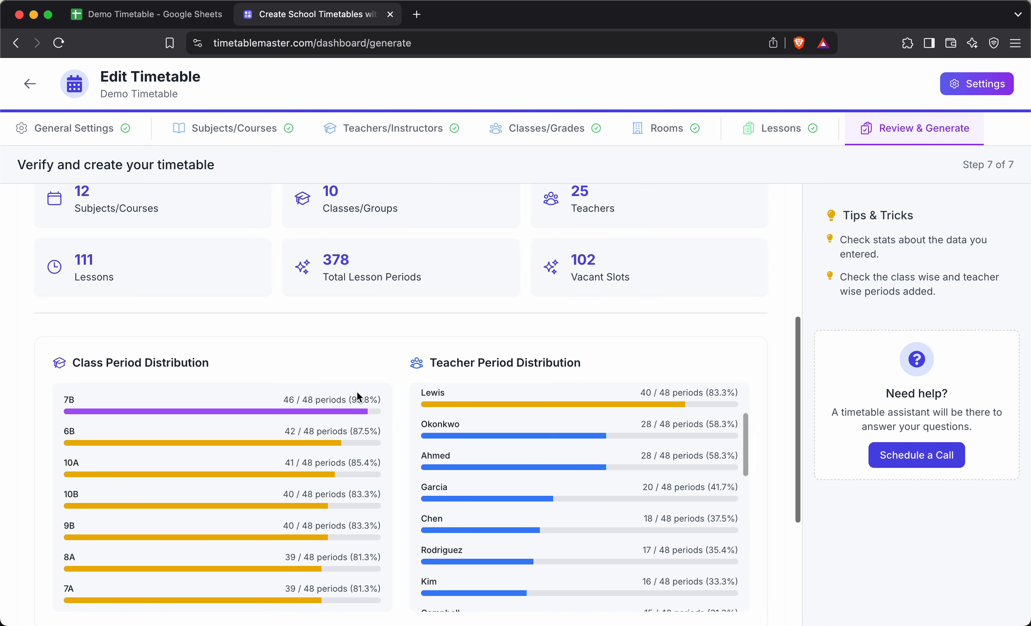
# Examine the class period distribution, comparing the most loaded class 7B with the least loaded class 9A
pyautogui.scroll(-5, 357, 393)
pyautogui.scroll(2, 242, 359)
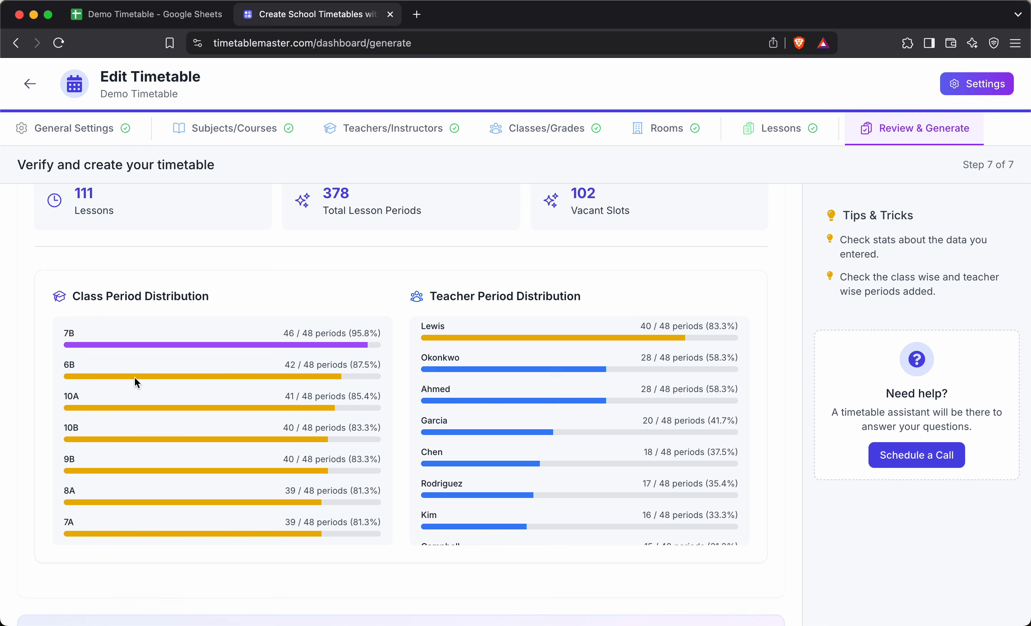
pyautogui.doubleClick(289, 333)
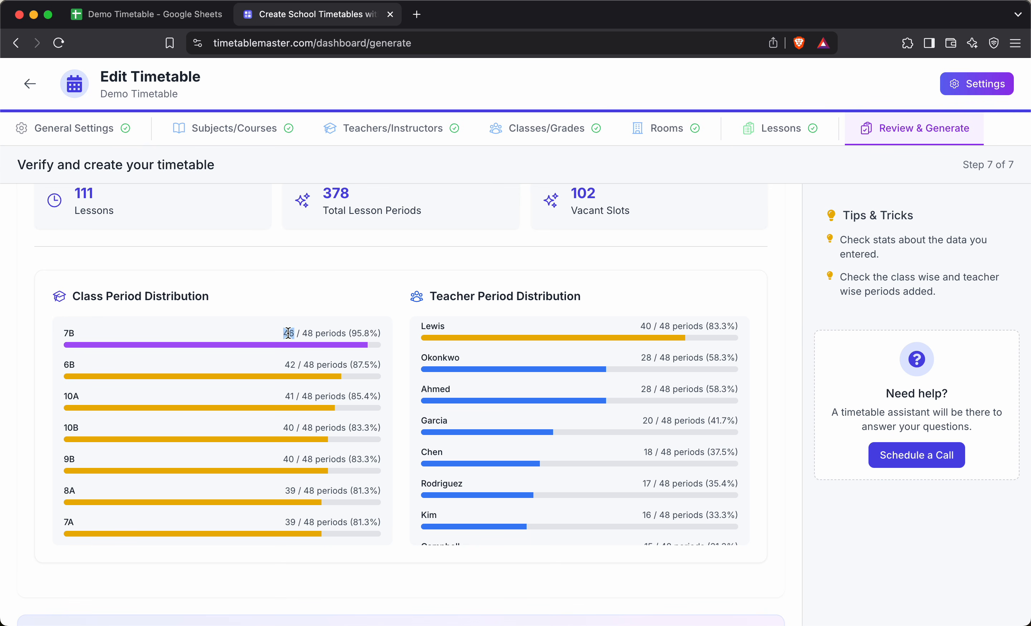
pyautogui.click(308, 336)
pyautogui.scroll(-3, 195, 421)
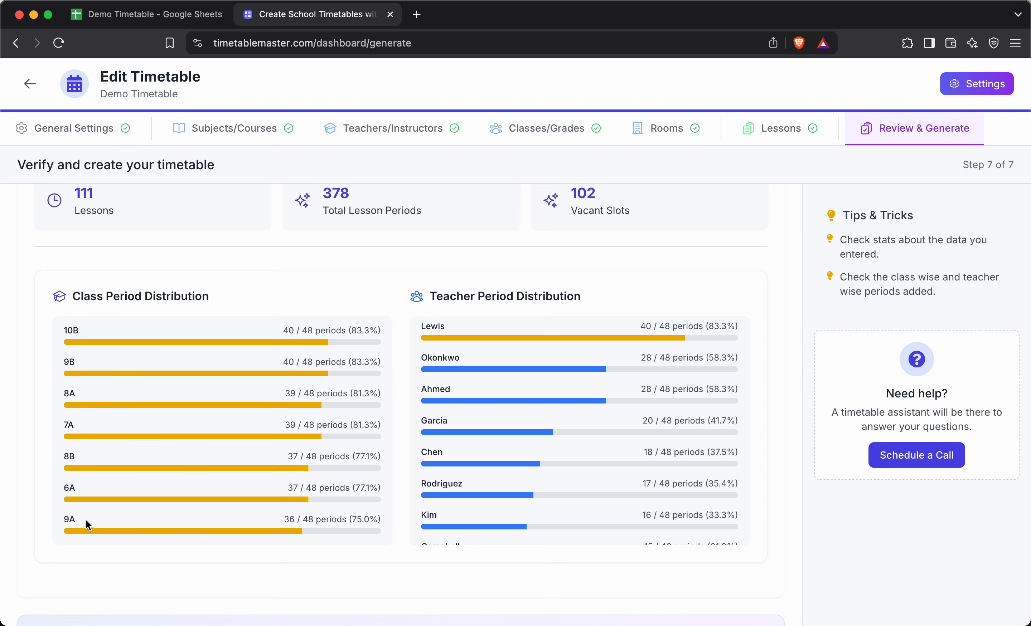
pyautogui.click(289, 520)
pyautogui.moveTo(379, 519); pyautogui.dragTo(348, 519)
# Examine the teacher period distribution from the most loaded teachers down to the one with the fewest periods
pyautogui.scroll(3, 635, 439)
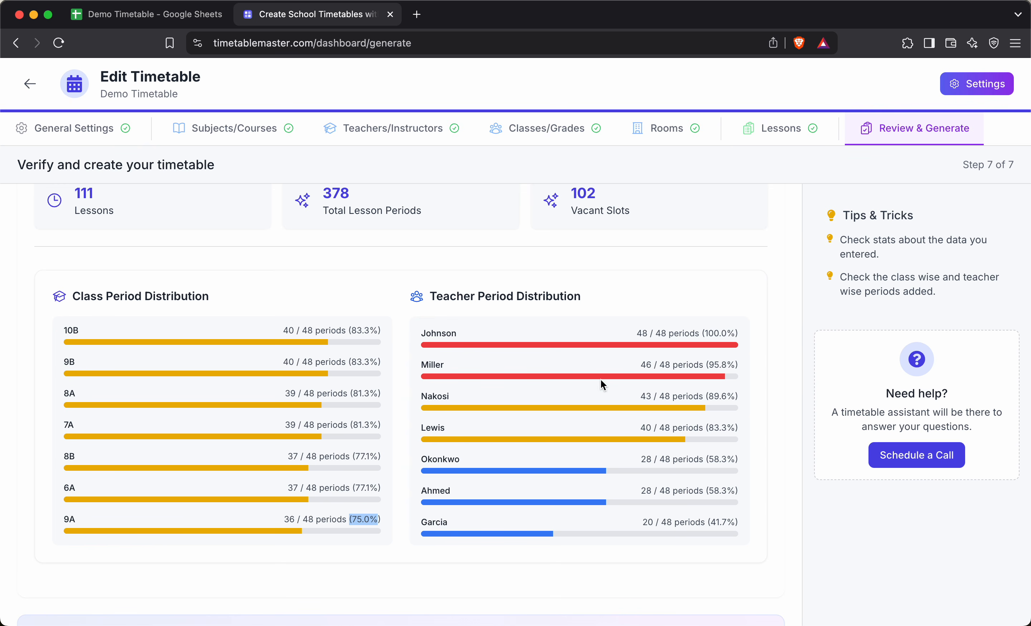
pyautogui.moveTo(461, 334); pyautogui.dragTo(419, 333)
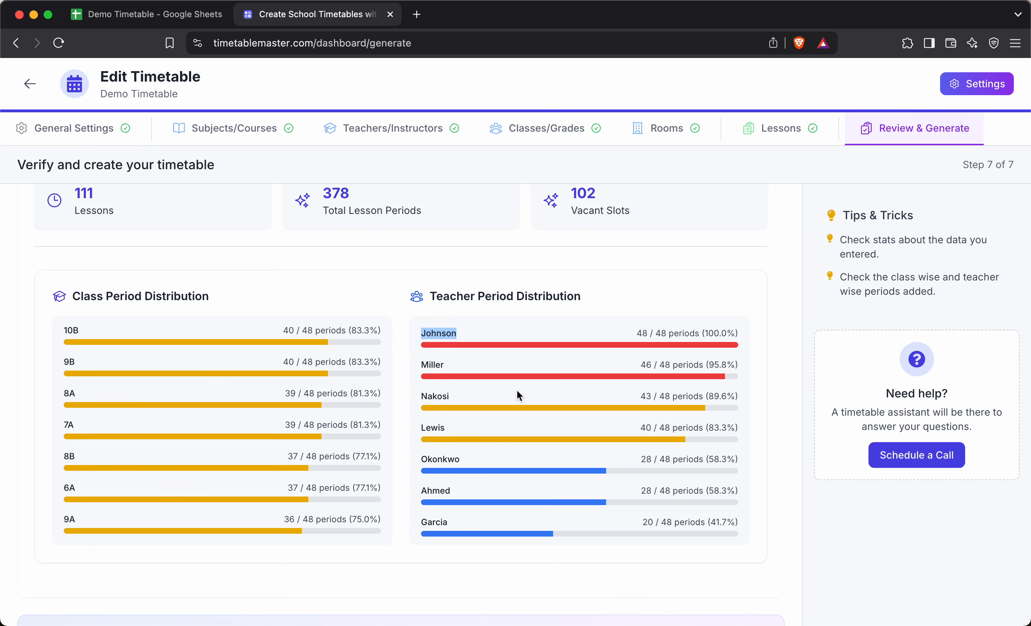
pyautogui.moveTo(459, 366); pyautogui.dragTo(415, 365)
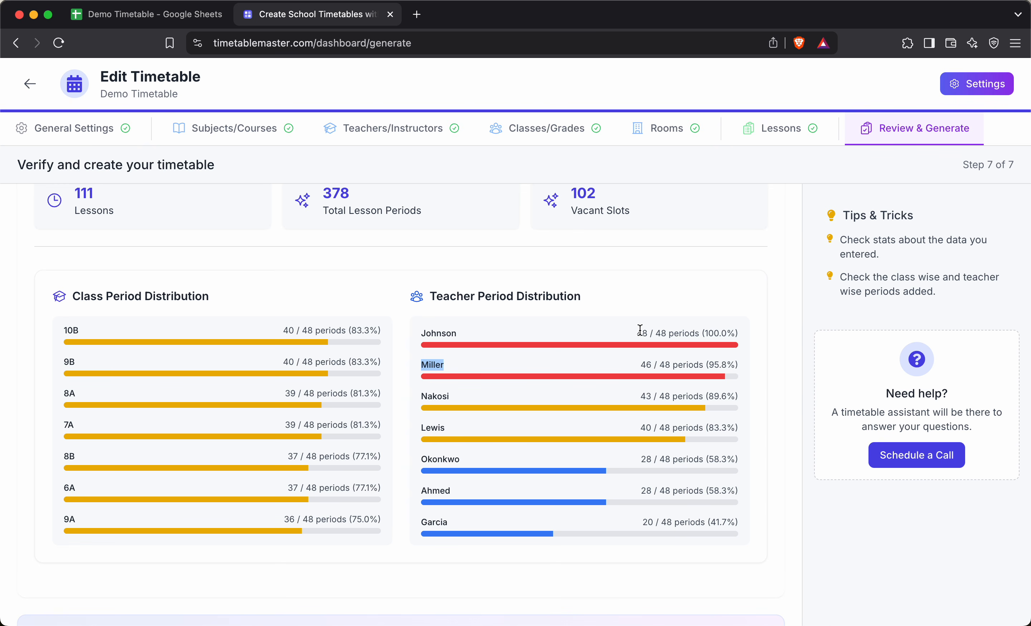
pyautogui.scroll(-15, 590, 474)
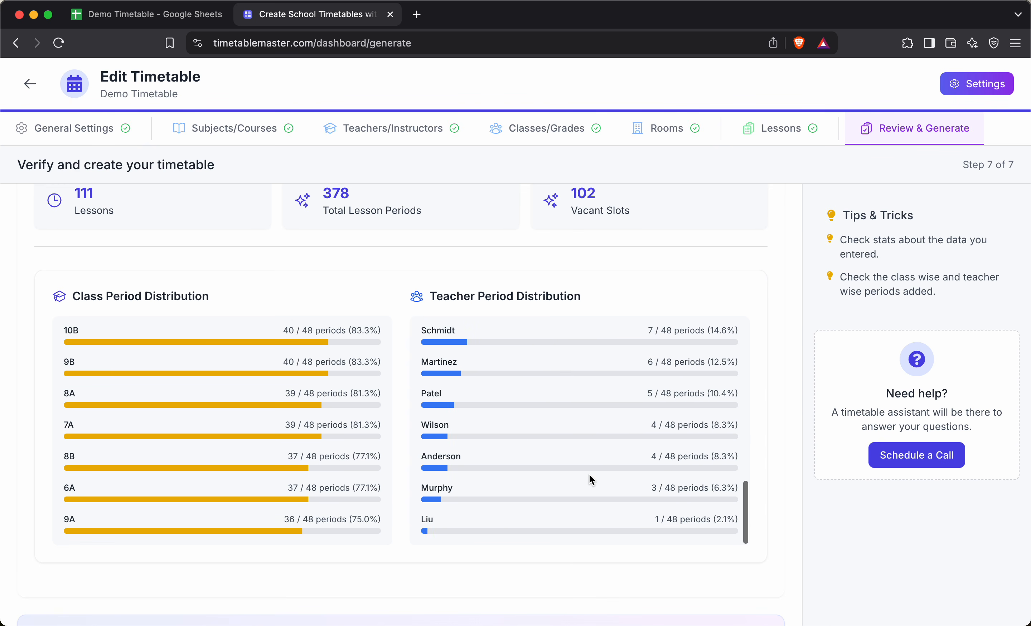
pyautogui.moveTo(441, 524); pyautogui.dragTo(420, 520)
pyautogui.scroll(15, 697, 522)
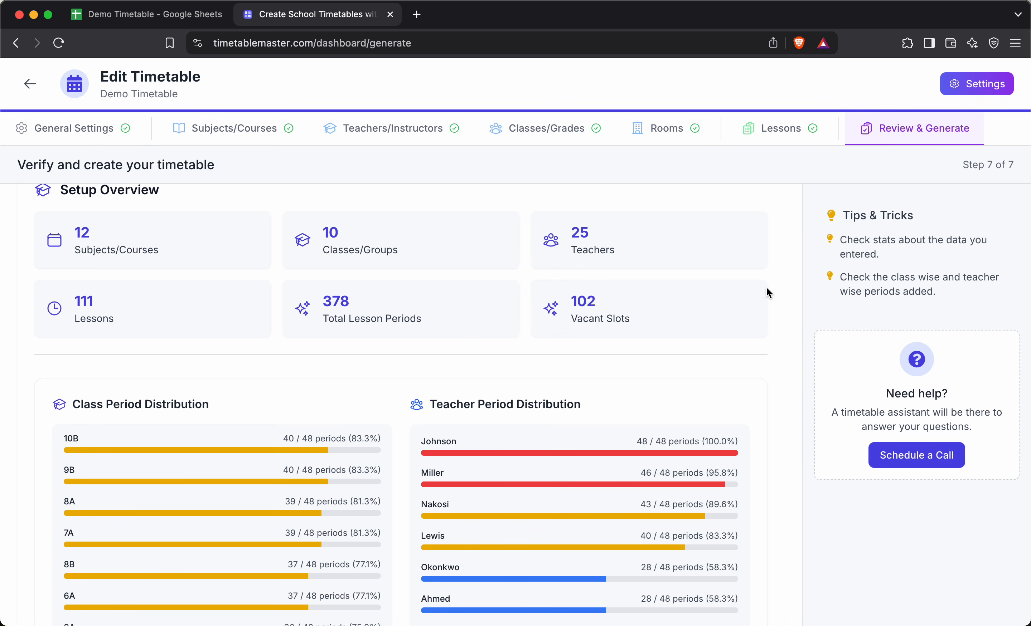
# Return to the lessons, switch them to the teacher-wise view and expand the teacher with the fewest periods
pyautogui.click(793, 141)
pyautogui.scroll(-10, 697, 396)
pyautogui.scroll(3, 527, 448)
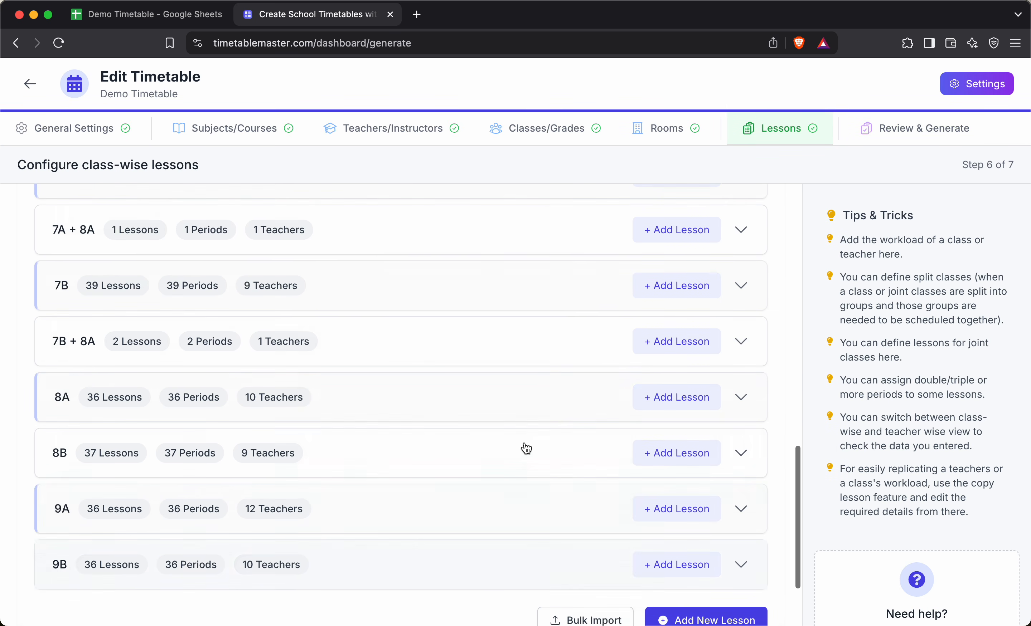
pyautogui.scroll(15, 527, 449)
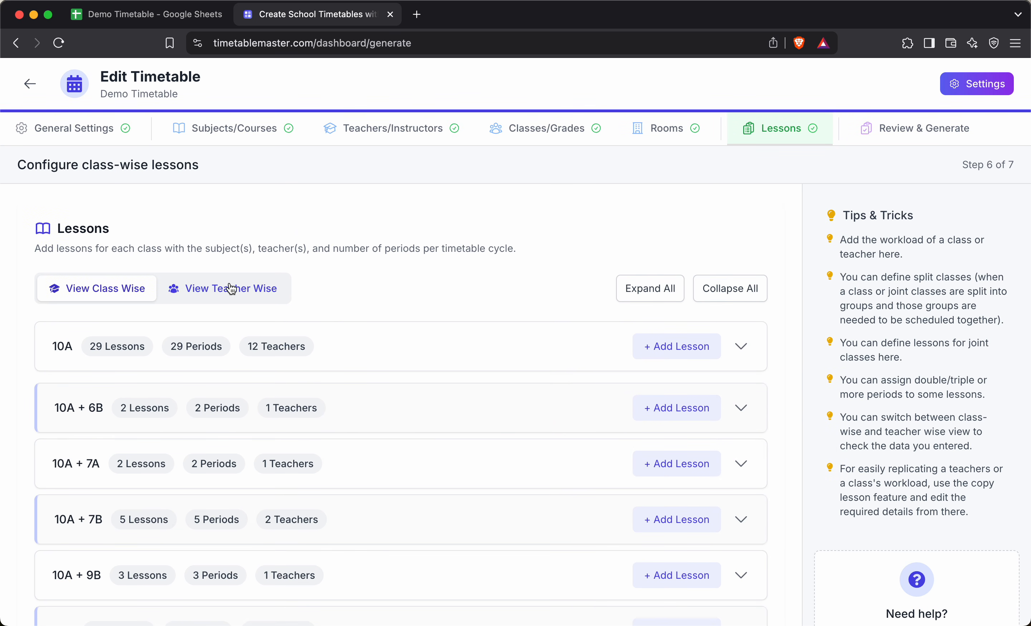
pyautogui.click(230, 289)
pyautogui.scroll(-15, 375, 422)
pyautogui.scroll(-1, 377, 423)
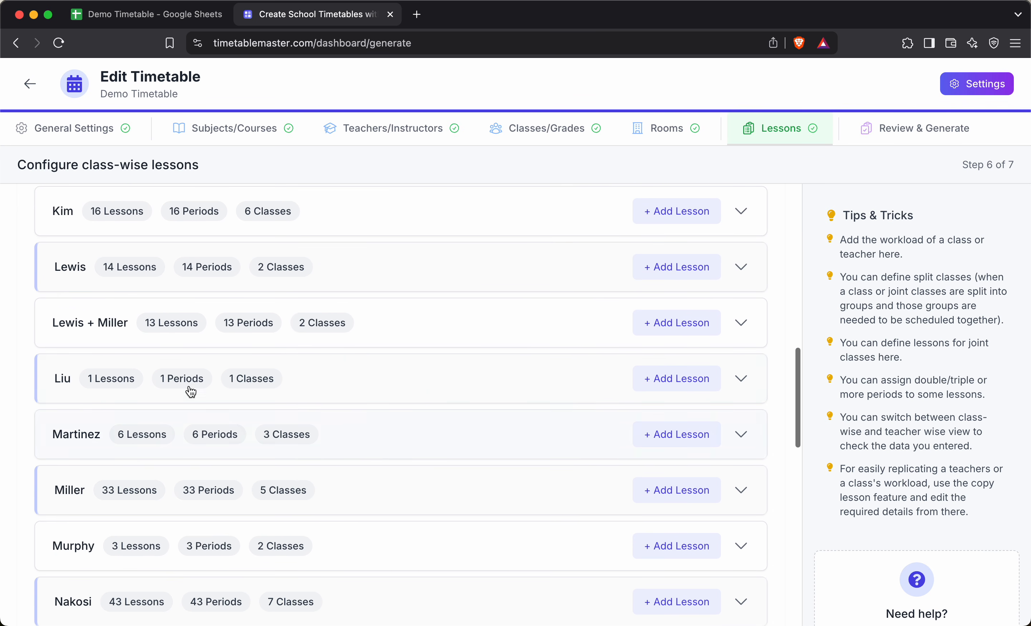
pyautogui.click(742, 380)
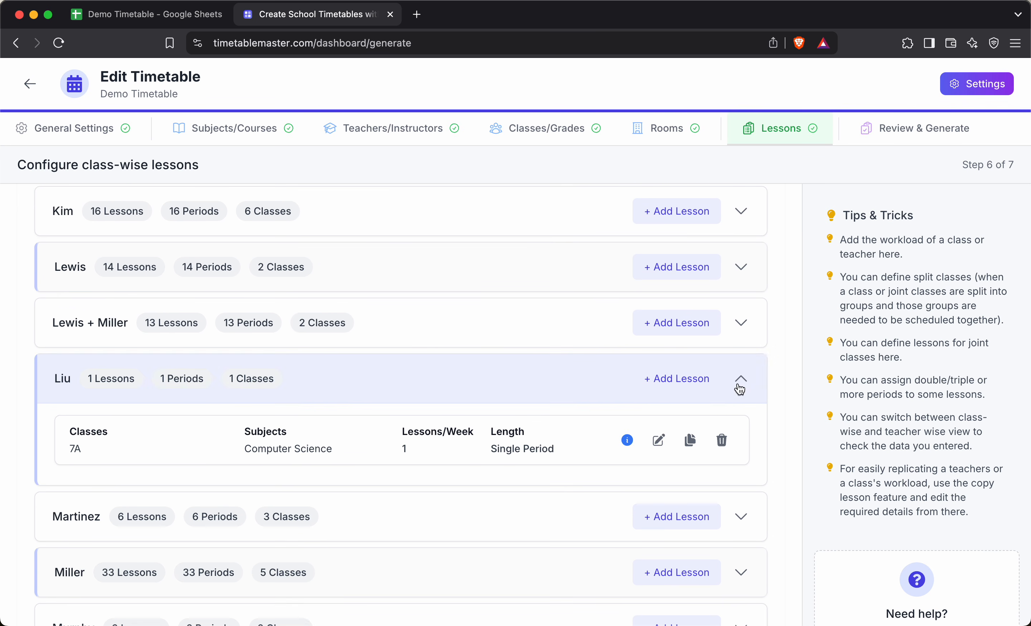
# Set this teacher's Computer Science lesson for class 7A to 6 lessons per week and save the change
pyautogui.click(658, 441)
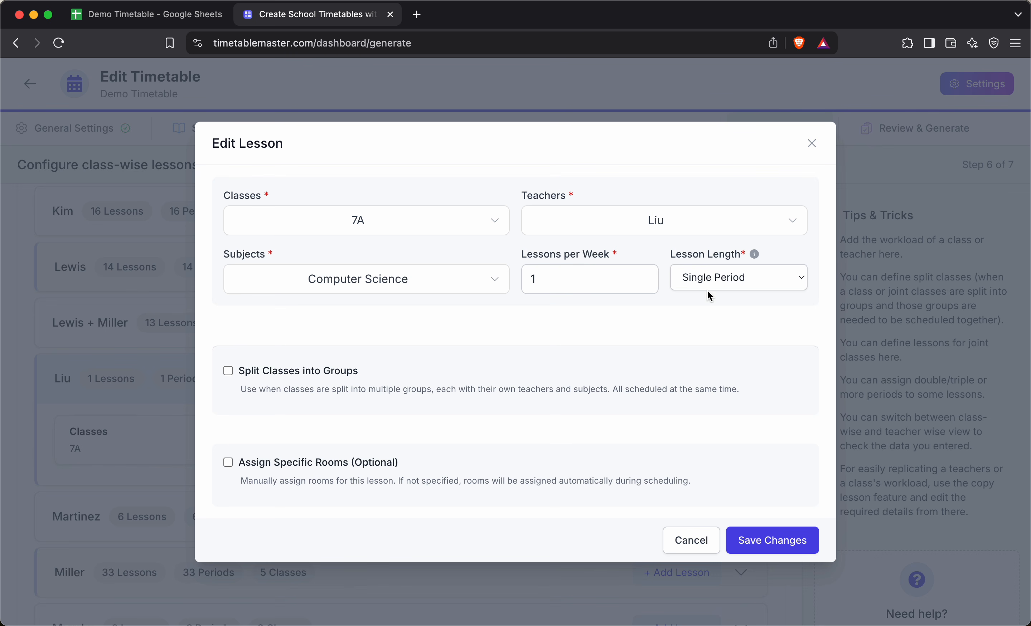
pyautogui.click(645, 276)
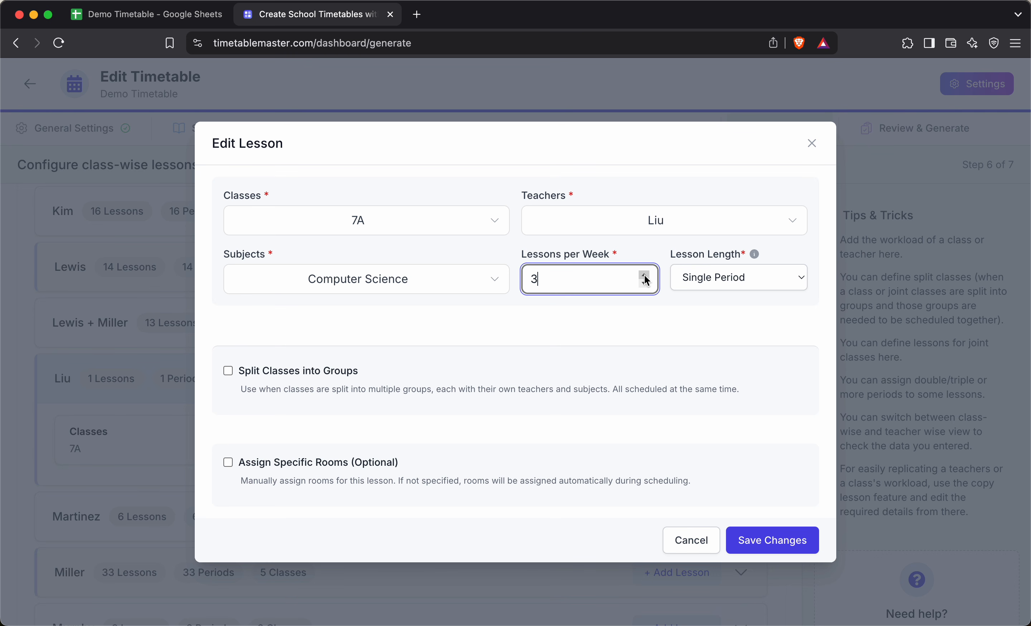
pyautogui.click(645, 276)
pyautogui.click(645, 276)
pyautogui.click(645, 276)
pyautogui.click(756, 548)
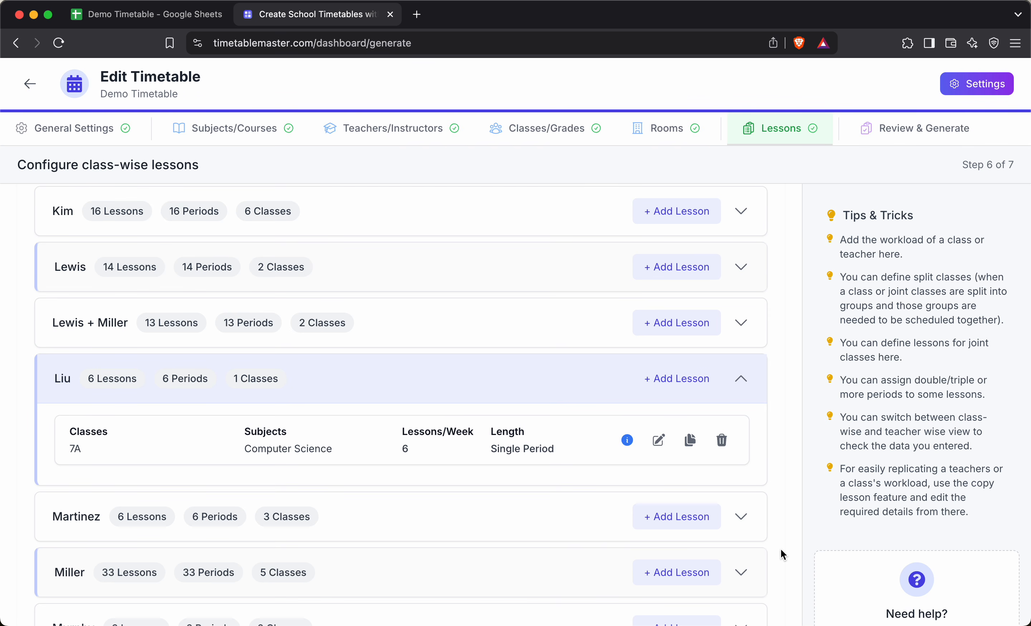
# Proceed from the teacher-wise lessons back to the final review
pyautogui.scroll(-10, 689, 509)
pyautogui.scroll(-2, 689, 509)
pyautogui.click(746, 583)
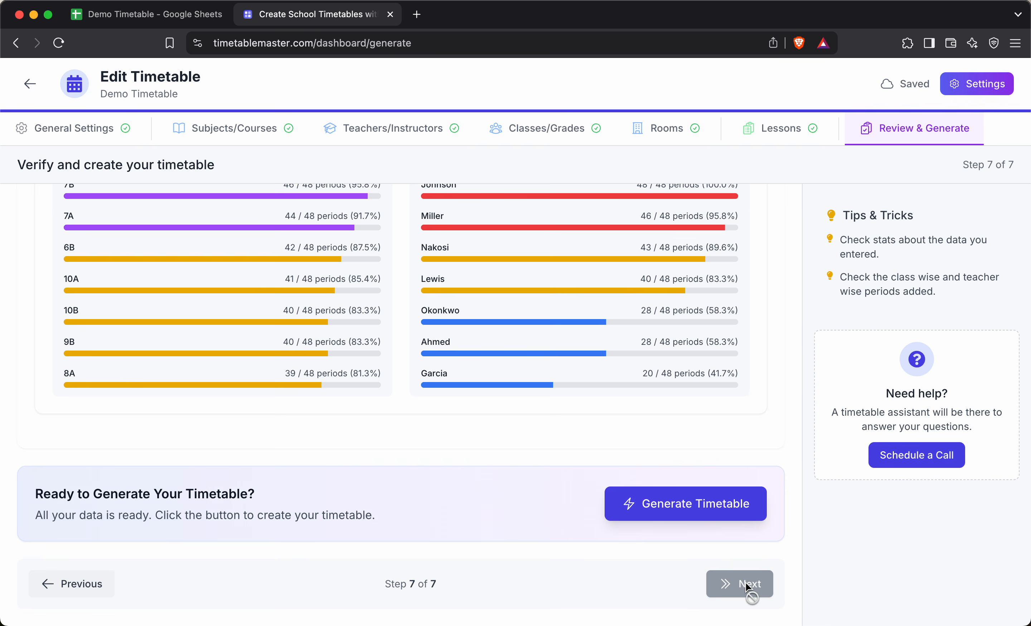
# Recheck the teacher and class period distributions and the setup overview after the Computer Science lesson change
pyautogui.scroll(-5, 616, 367)
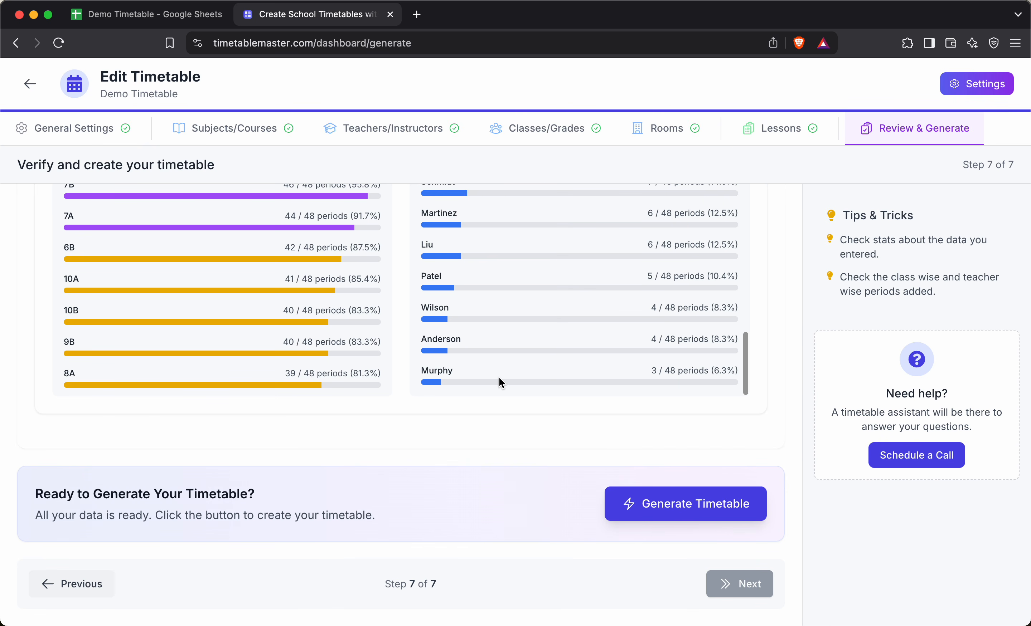
pyautogui.scroll(2, 492, 358)
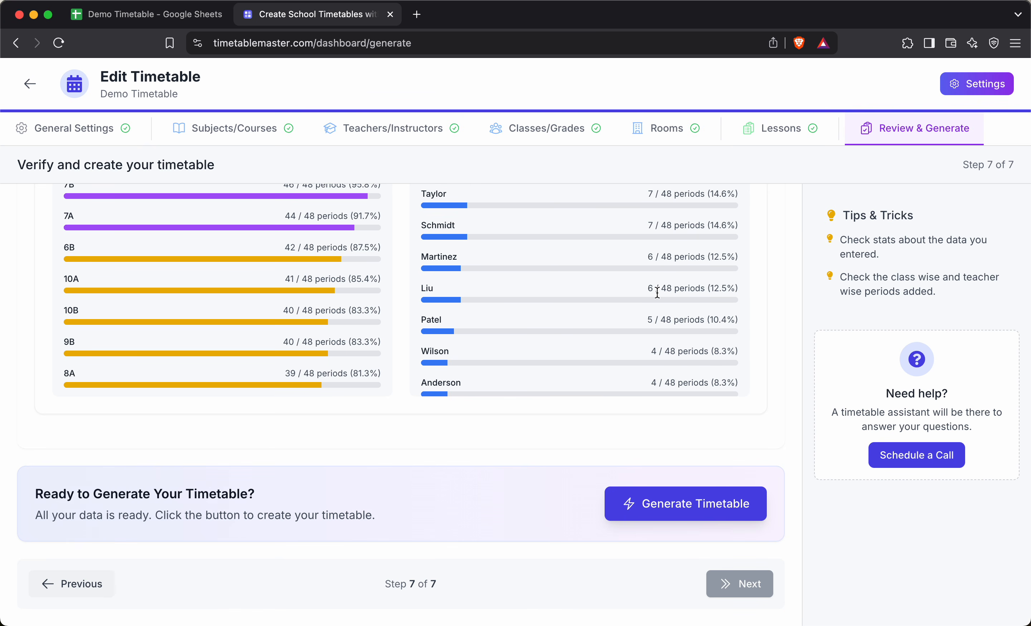
pyautogui.scroll(1, 668, 288)
pyautogui.scroll(2, 668, 288)
pyautogui.scroll(2, 366, 402)
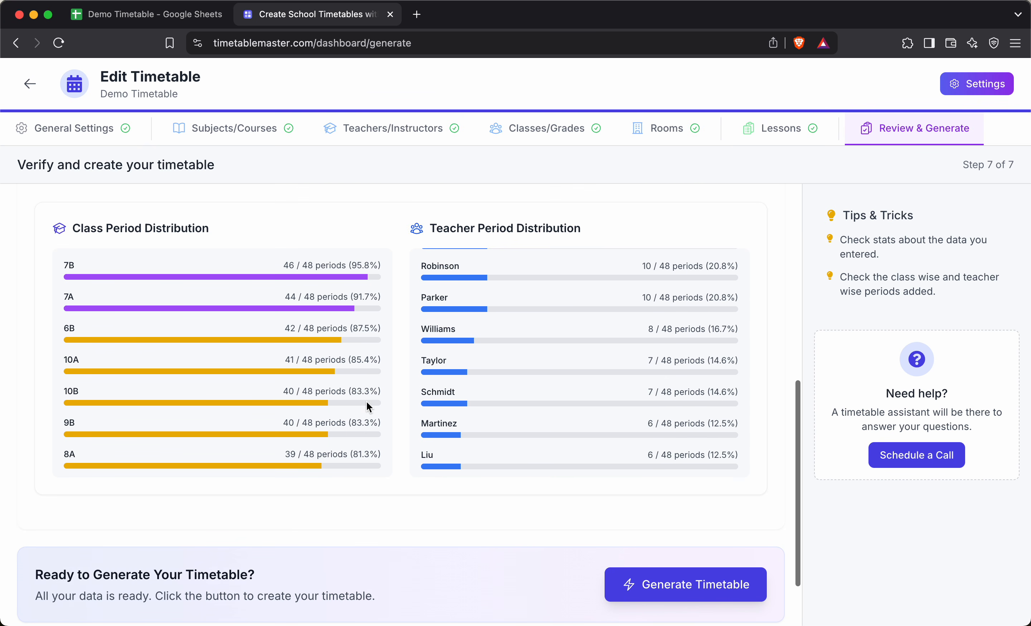
pyautogui.scroll(-3, 330, 421)
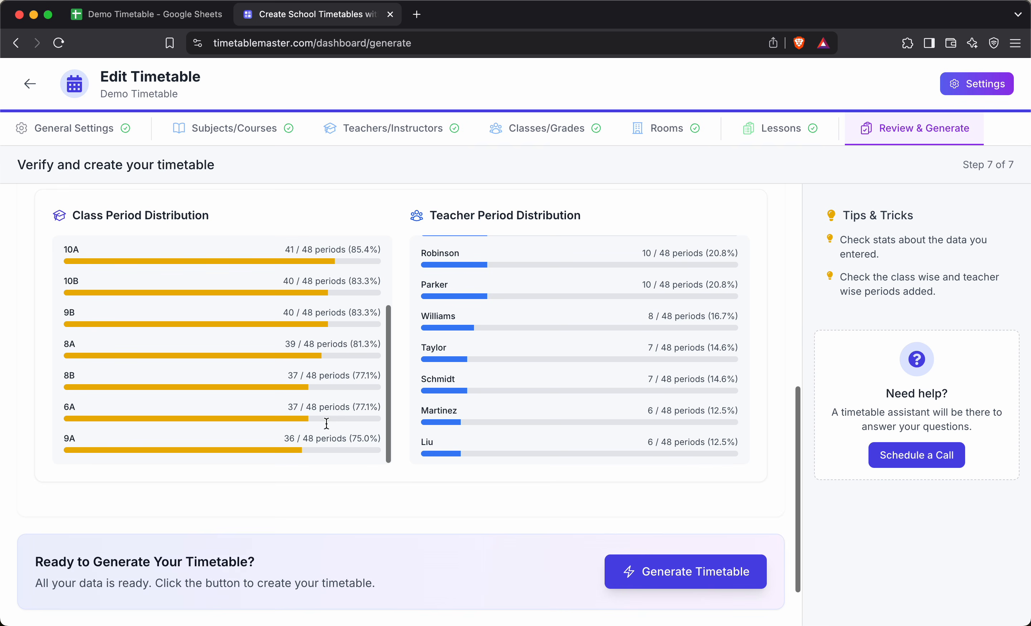
pyautogui.scroll(8, 326, 424)
pyautogui.scroll(4, 539, 393)
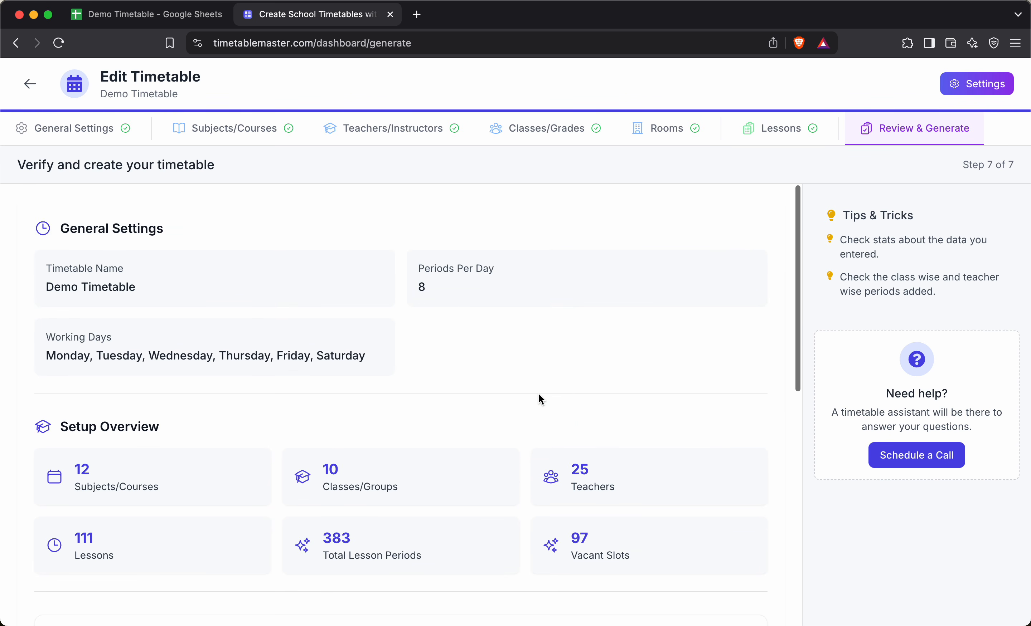
pyautogui.scroll(-8, 539, 399)
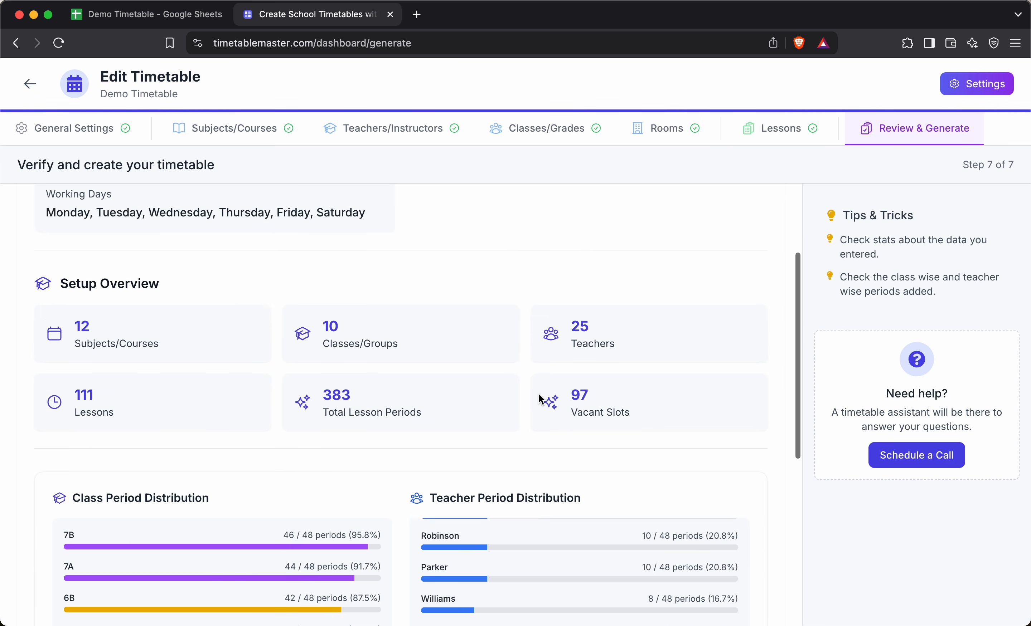
pyautogui.scroll(-4, 506, 568)
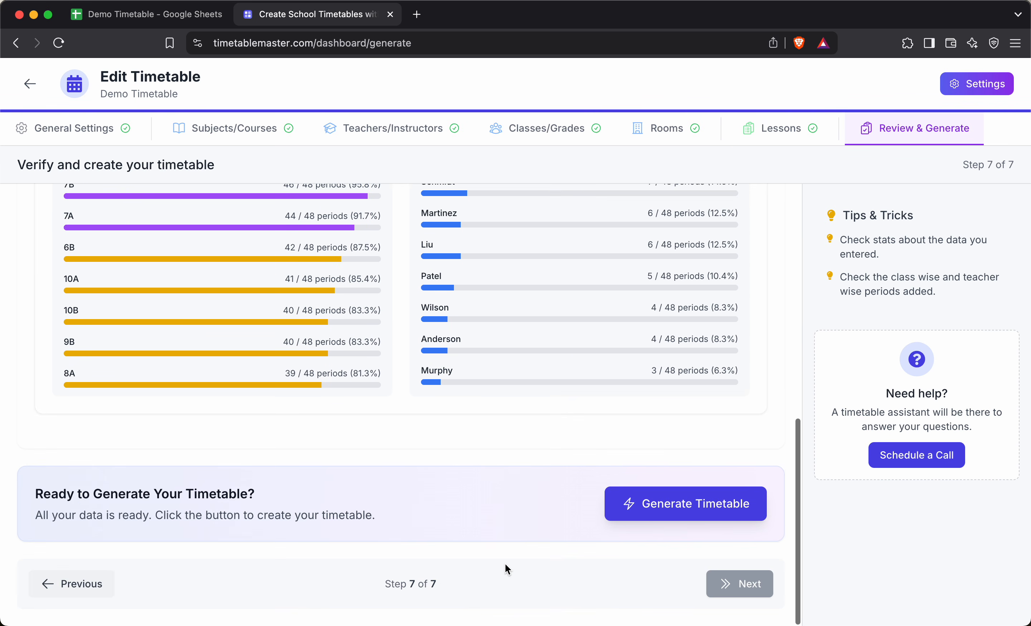
# Generate the timetable and stop the optimization process once the initial timetable has been generated
pyautogui.click(697, 511)
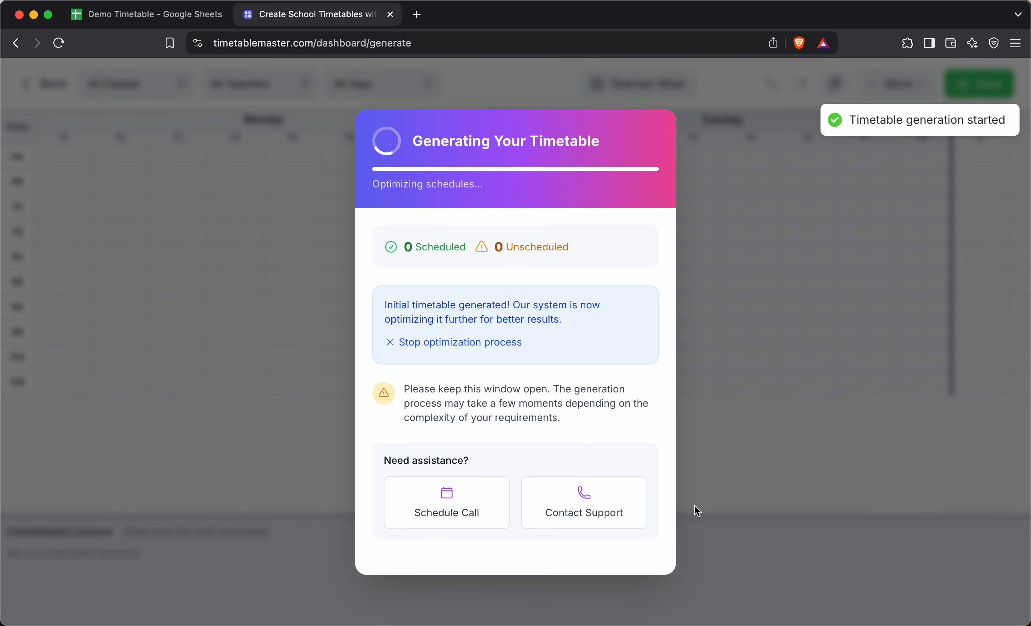
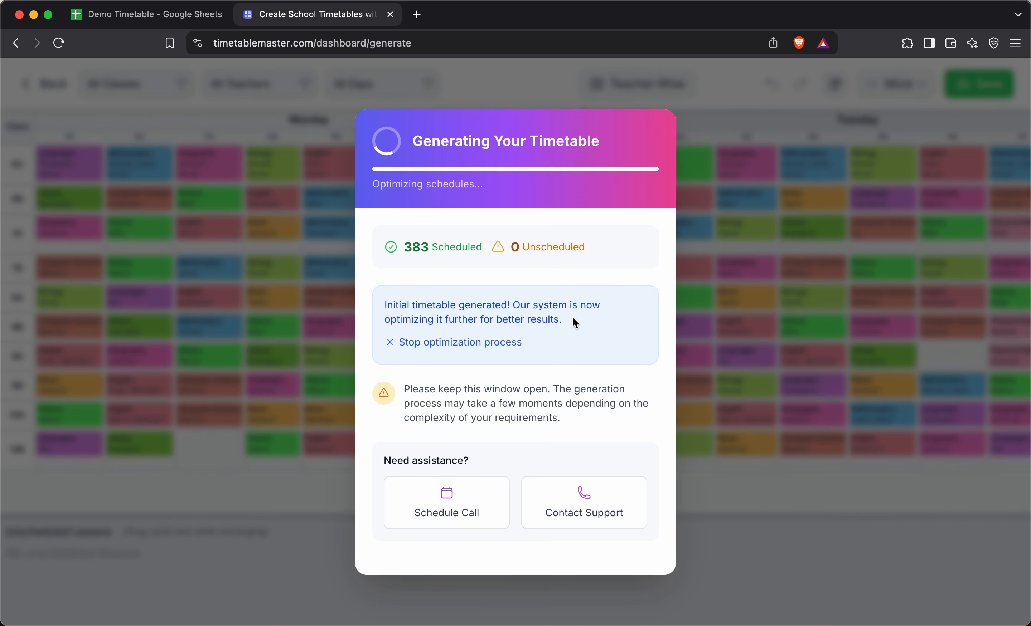
pyautogui.moveTo(572, 318); pyautogui.dragTo(407, 300)
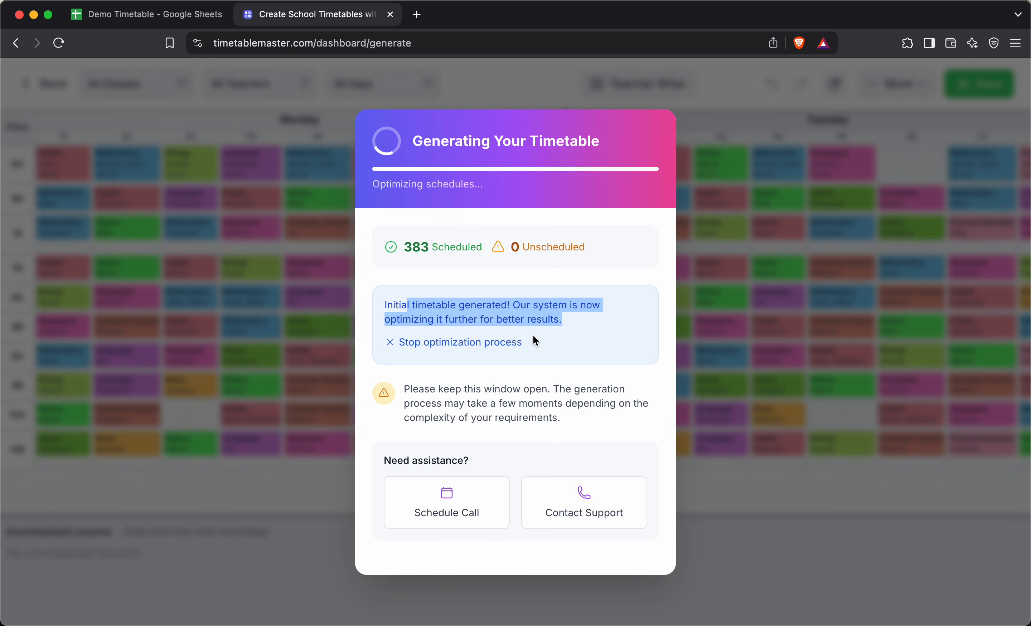
pyautogui.click(501, 346)
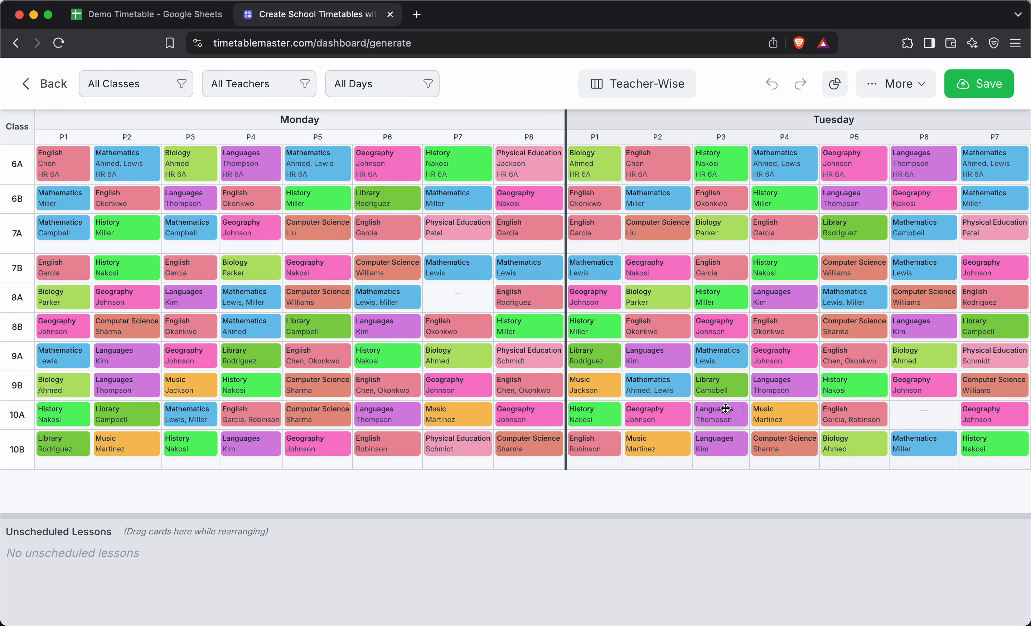
# Examine the generated class-wise timetable for all classes from Monday to Saturday
pyautogui.hscroll(20, 725, 408)
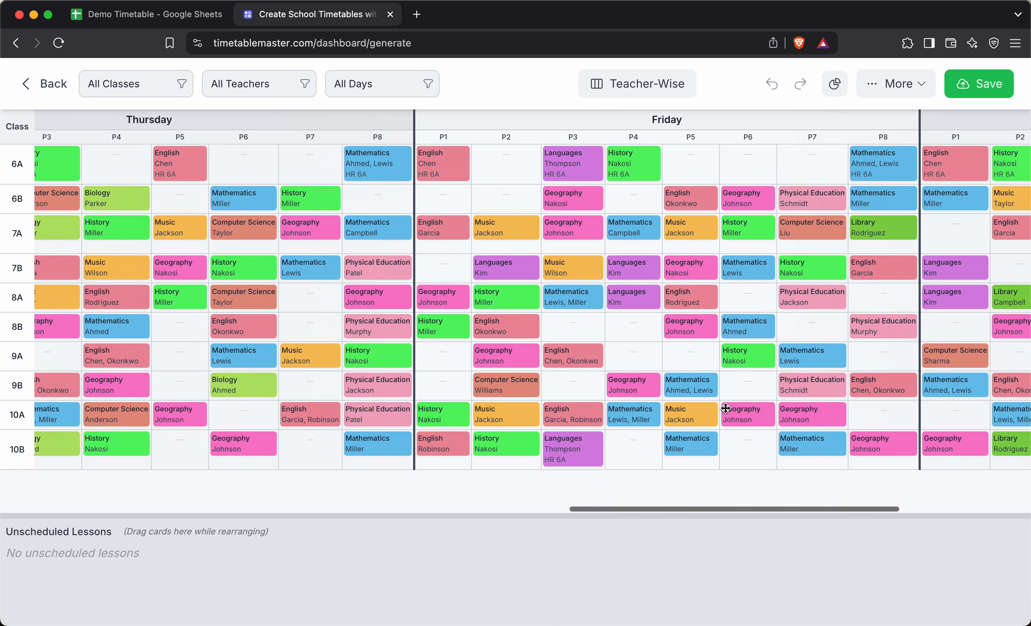
pyautogui.hscroll(10, 725, 408)
pyautogui.hscroll(-20, 725, 408)
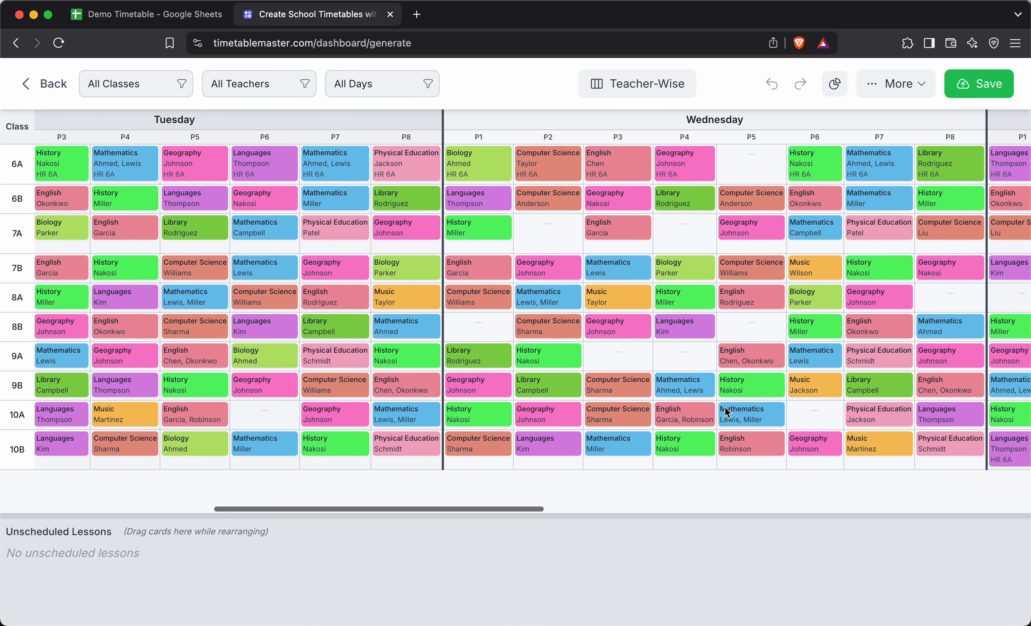
pyautogui.hscroll(-15, 726, 408)
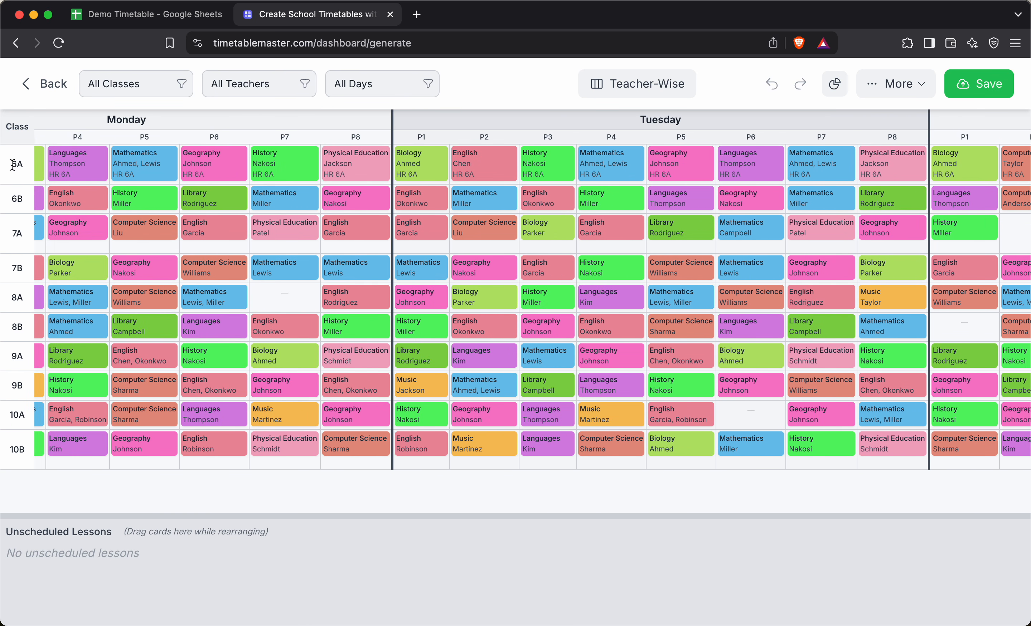
pyautogui.hscroll(-5, 314, 339)
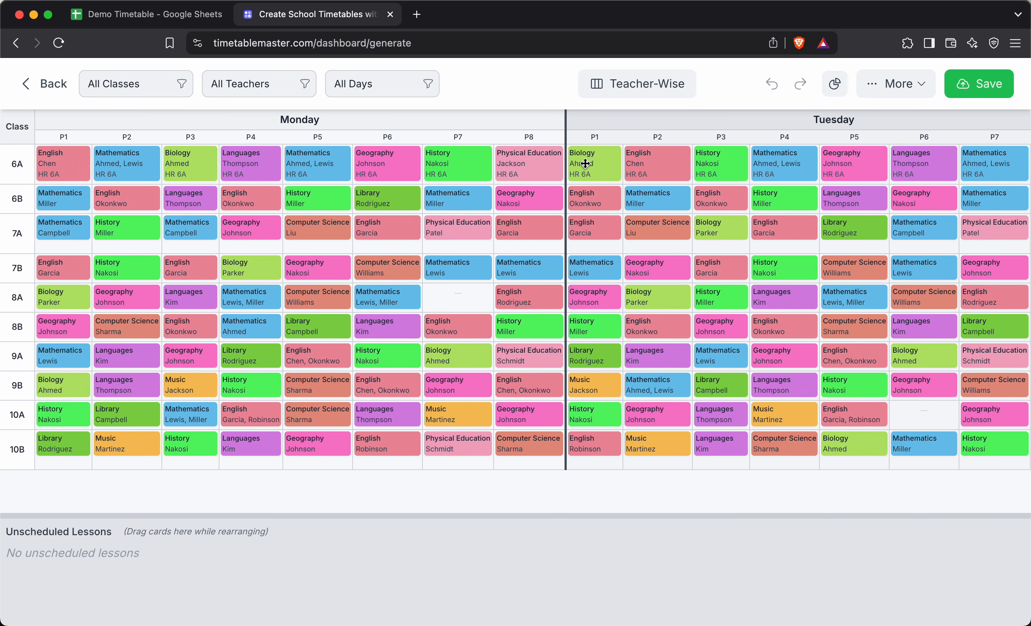
pyautogui.hscroll(6, 660, 220)
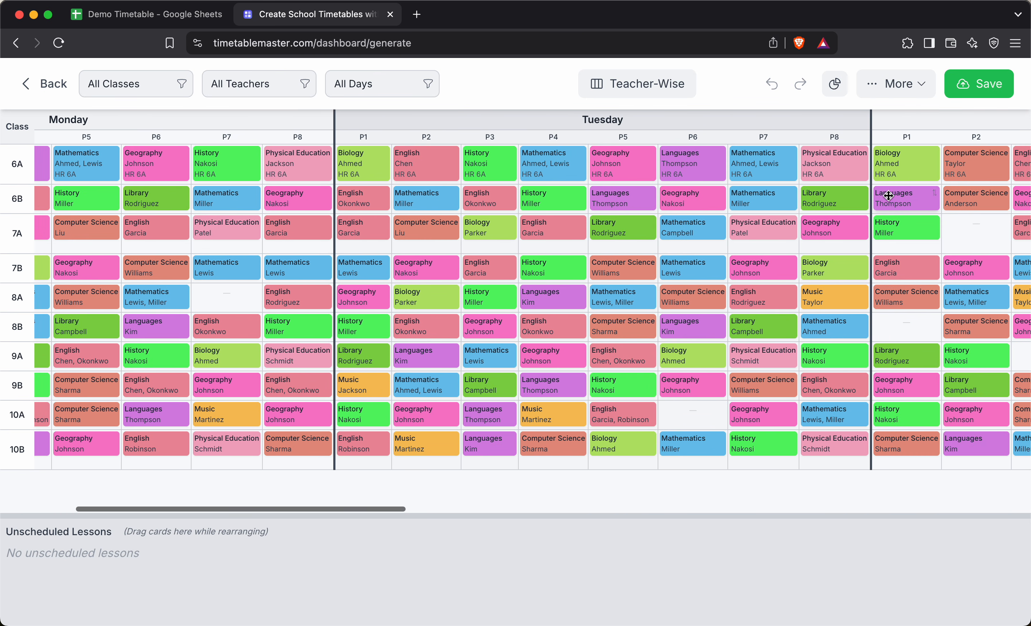
pyautogui.hscroll(15, 888, 195)
pyautogui.hscroll(-20, 887, 195)
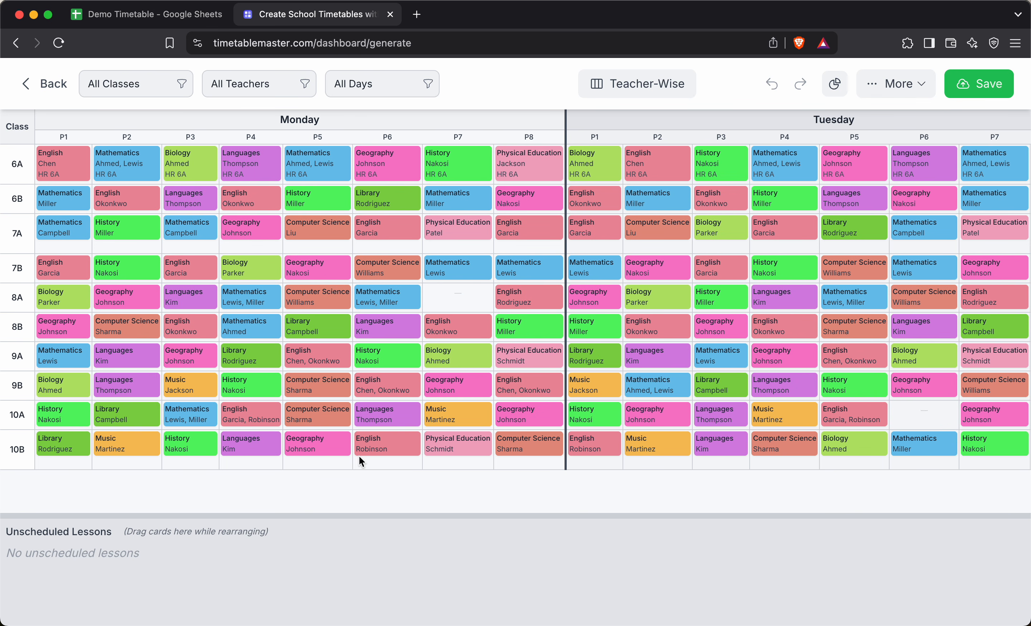
pyautogui.hscroll(1, 614, 417)
pyautogui.hscroll(15, 614, 418)
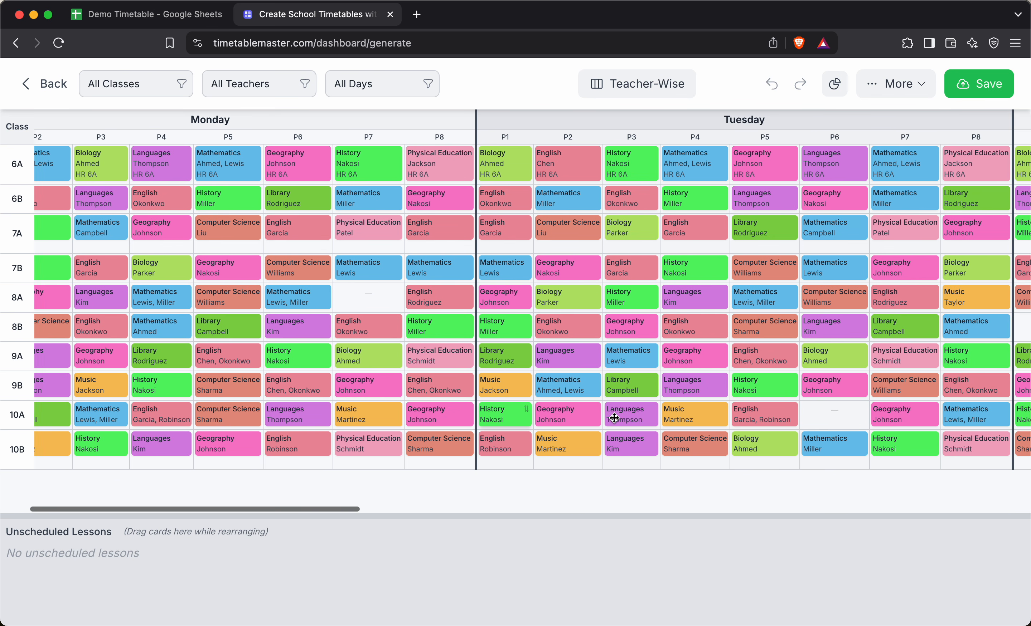
pyautogui.hscroll(15, 748, 406)
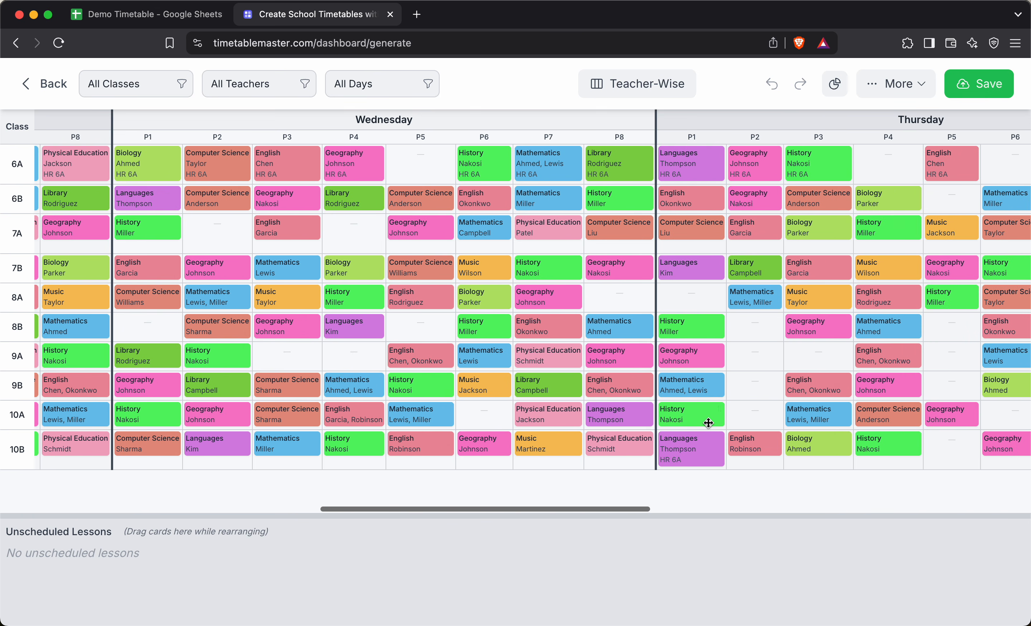
pyautogui.hscroll(15, 724, 409)
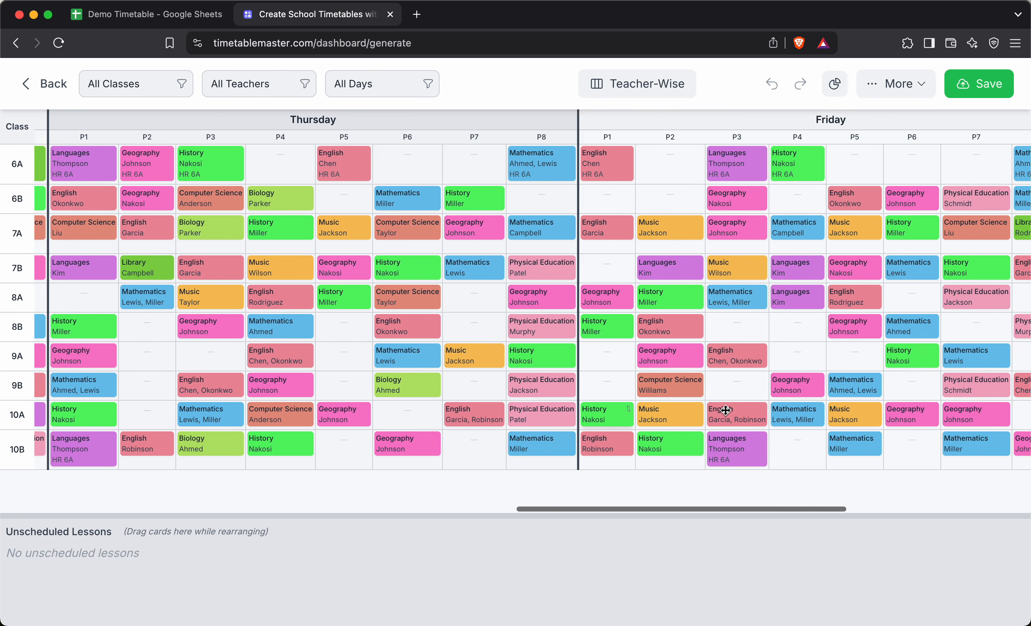
pyautogui.hscroll(5, 836, 421)
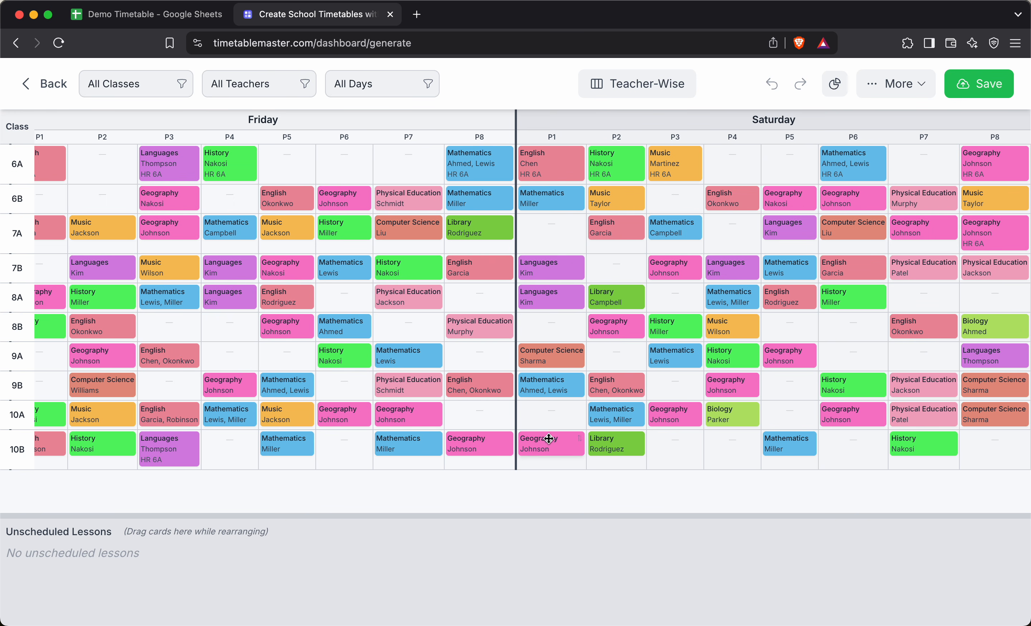
pyautogui.hscroll(-20, 551, 435)
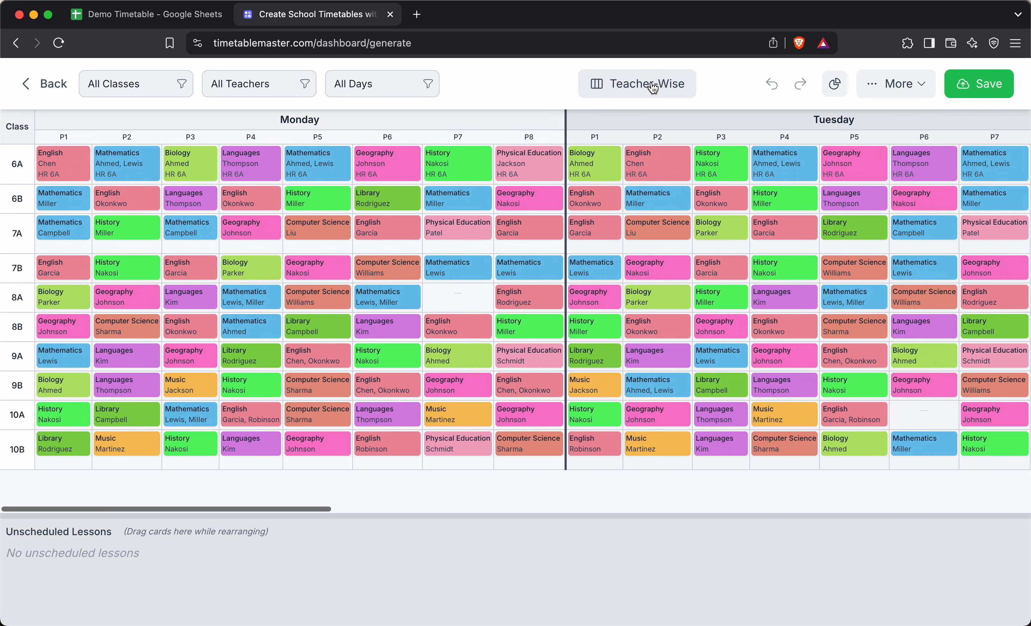
# Switch to the teacher-wise view and examine all teachers' lessons across Monday to Saturday
pyautogui.click(654, 86)
pyautogui.scroll(-10, 522, 304)
pyautogui.scroll(10, 520, 307)
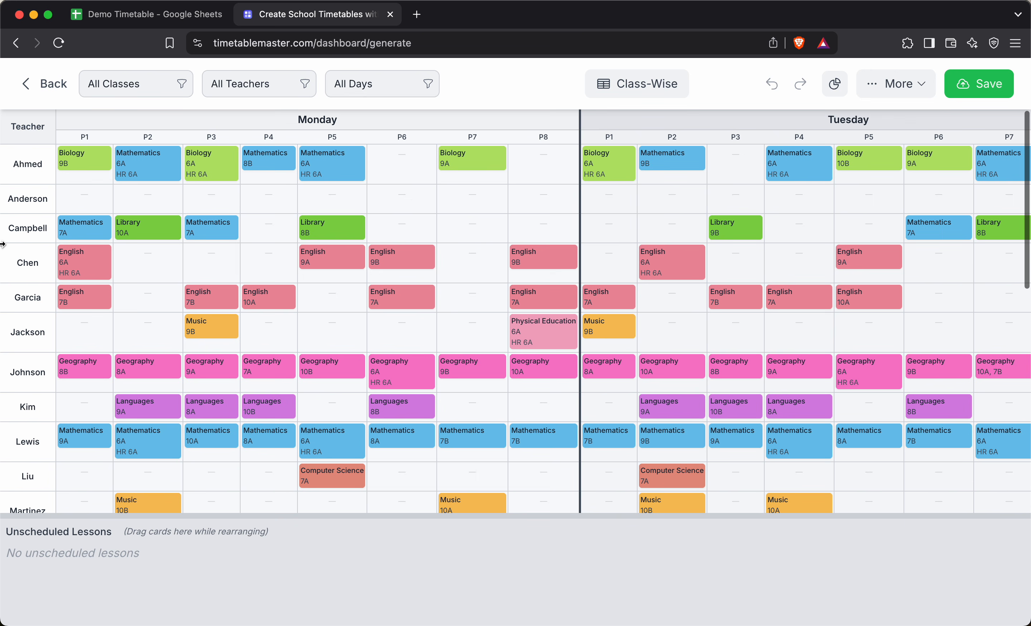
pyautogui.scroll(-15, 39, 423)
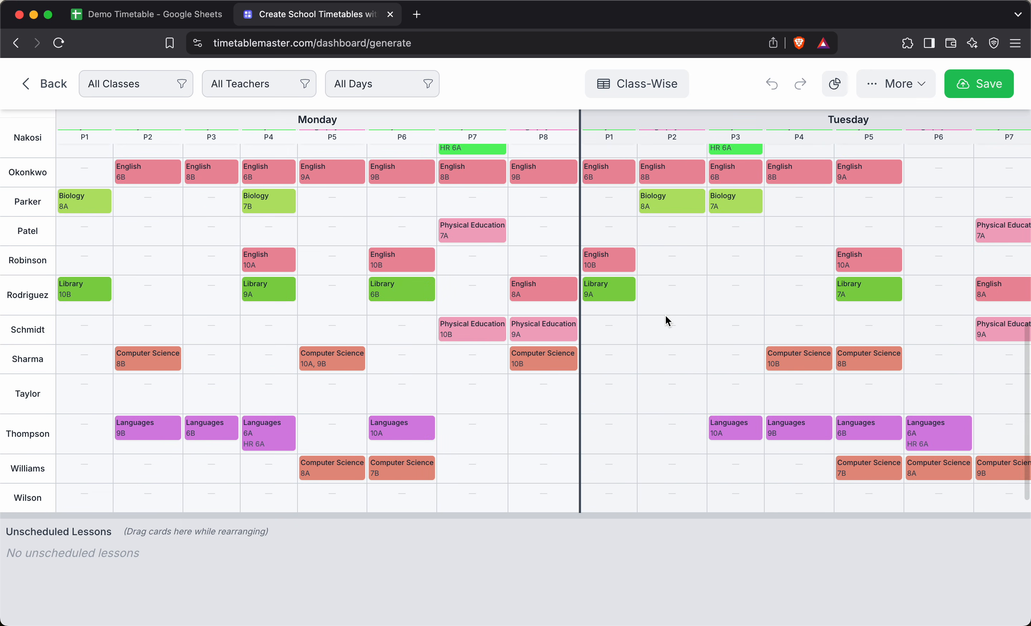
pyautogui.scroll(15, 665, 317)
pyautogui.hscroll(10, 666, 317)
pyautogui.hscroll(10, 666, 317)
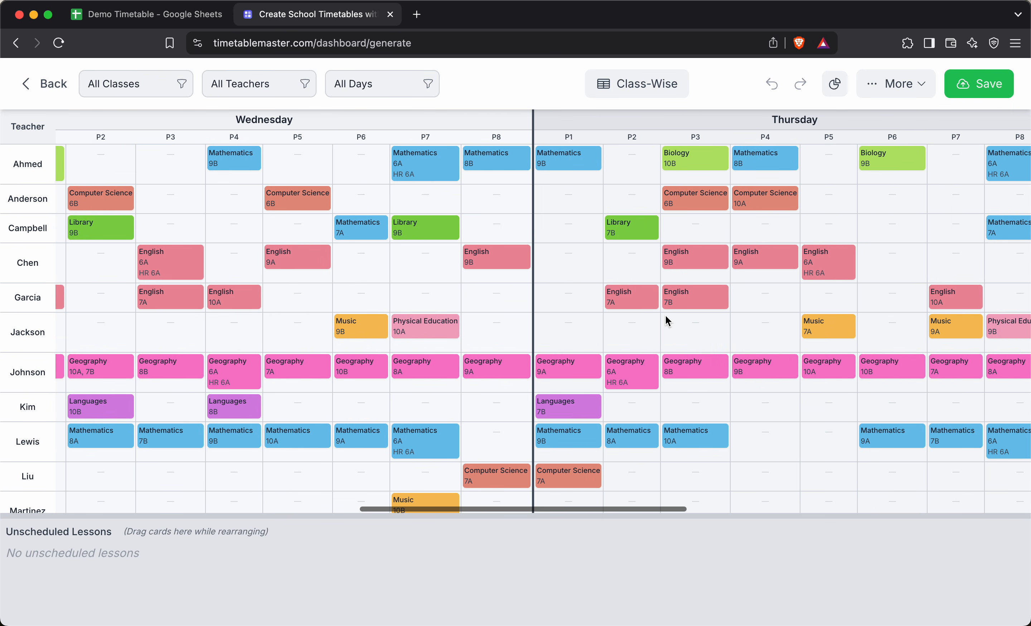
pyautogui.hscroll(-15, 665, 316)
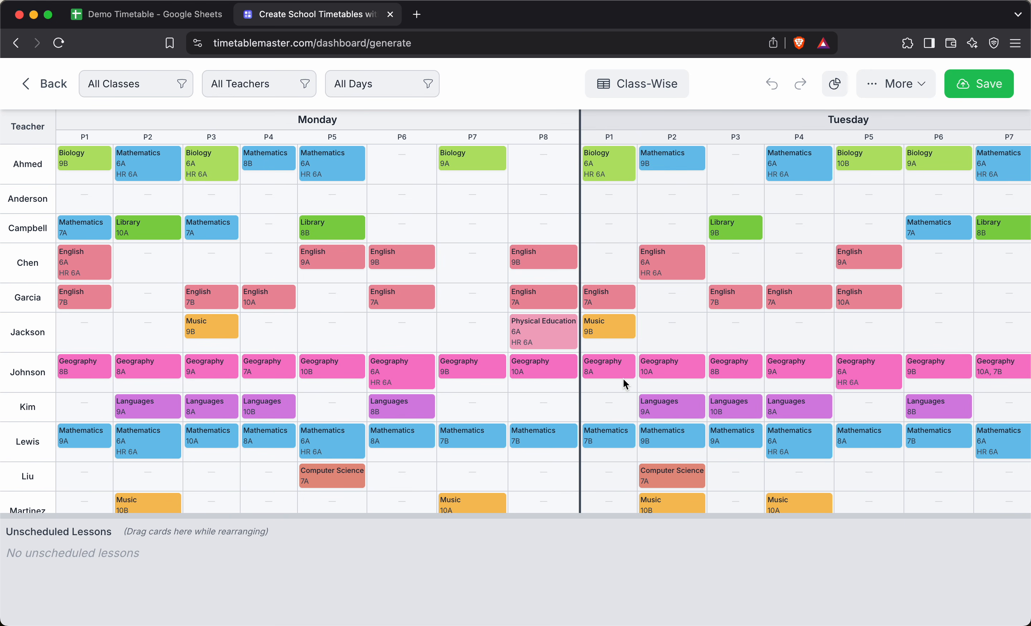
pyautogui.hscroll(10, 624, 380)
pyautogui.hscroll(15, 623, 380)
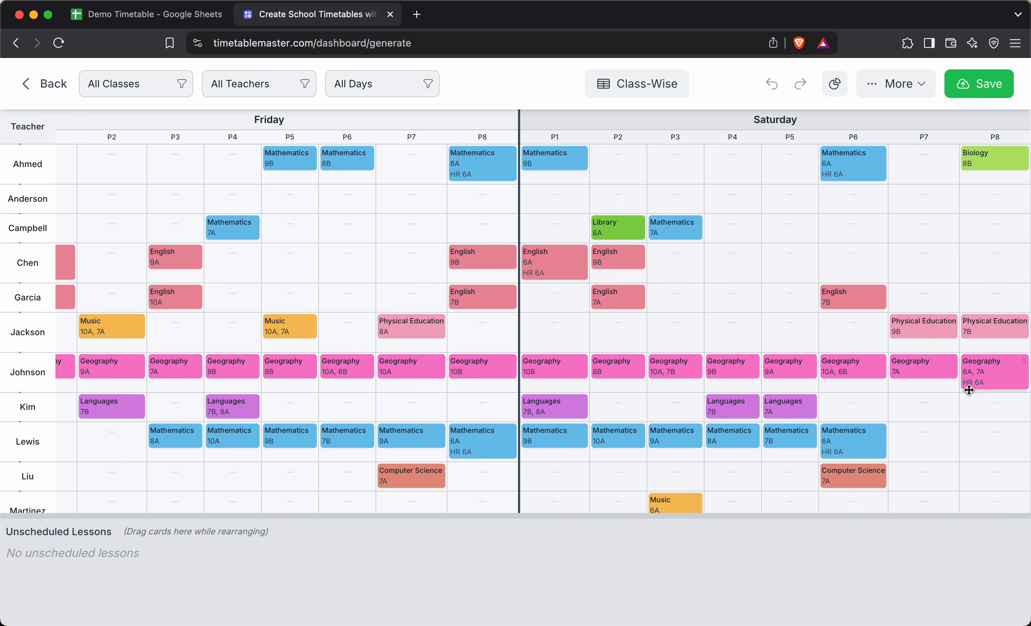
pyautogui.hscroll(-20, 823, 393)
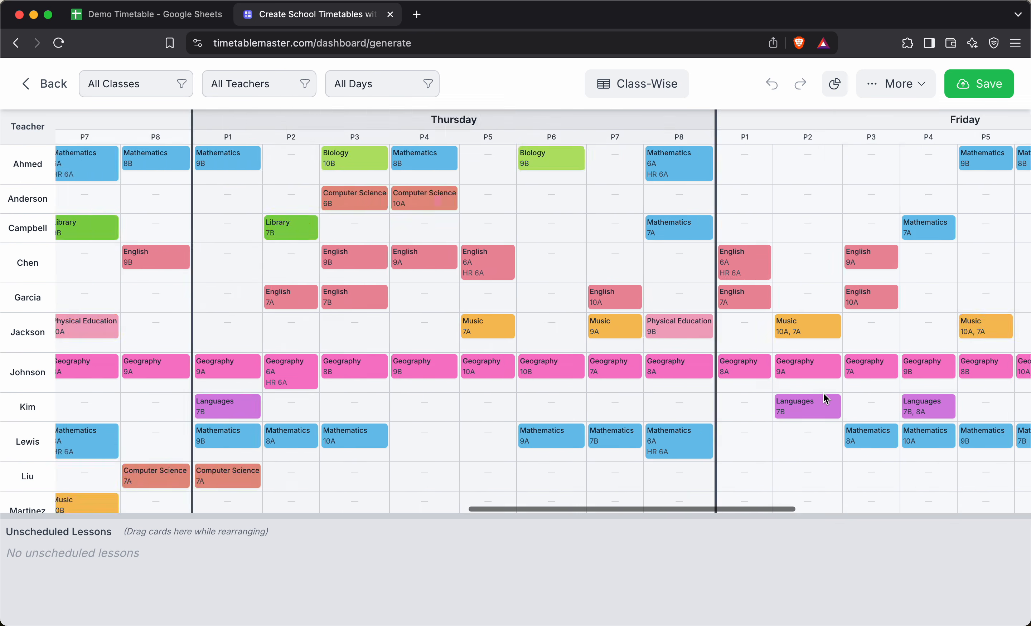
pyautogui.hscroll(-6, 823, 393)
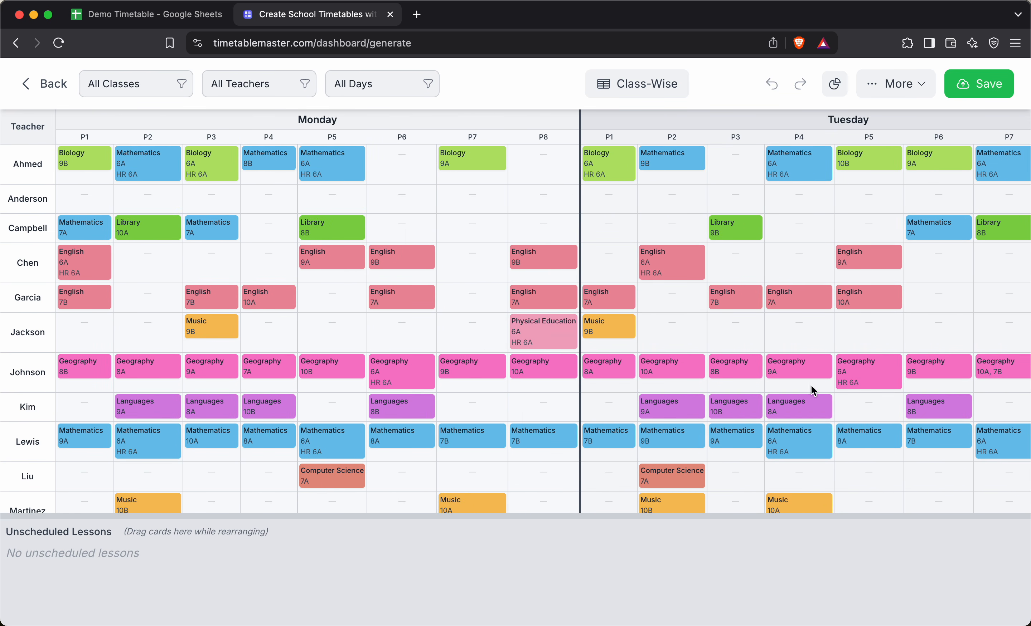
# Return to the class-wise view and inspect the Thursday and Friday lessons of all classes
pyautogui.click(653, 89)
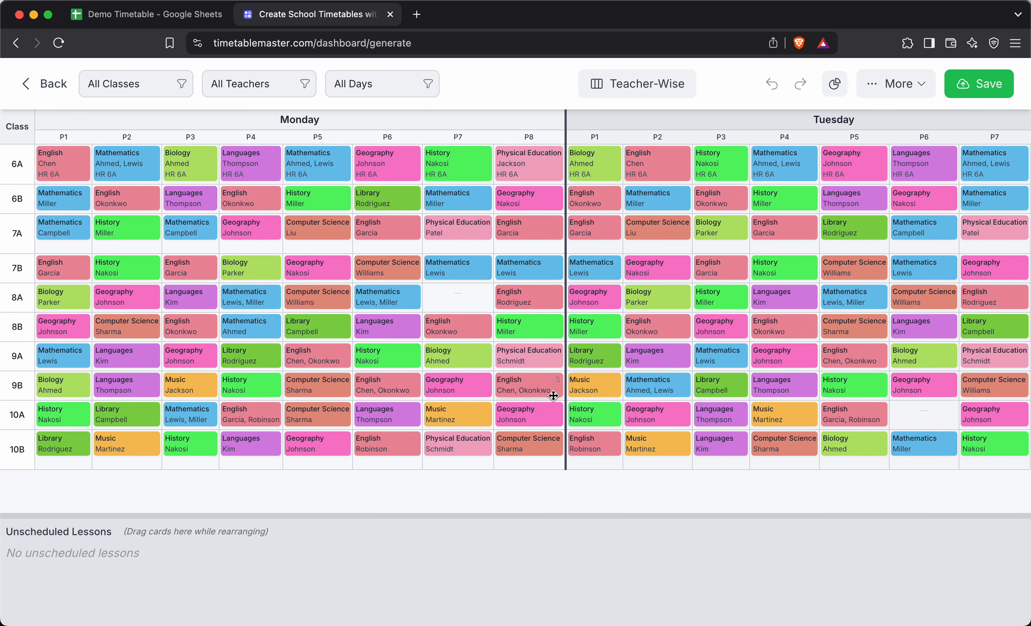
pyautogui.hscroll(20, 553, 396)
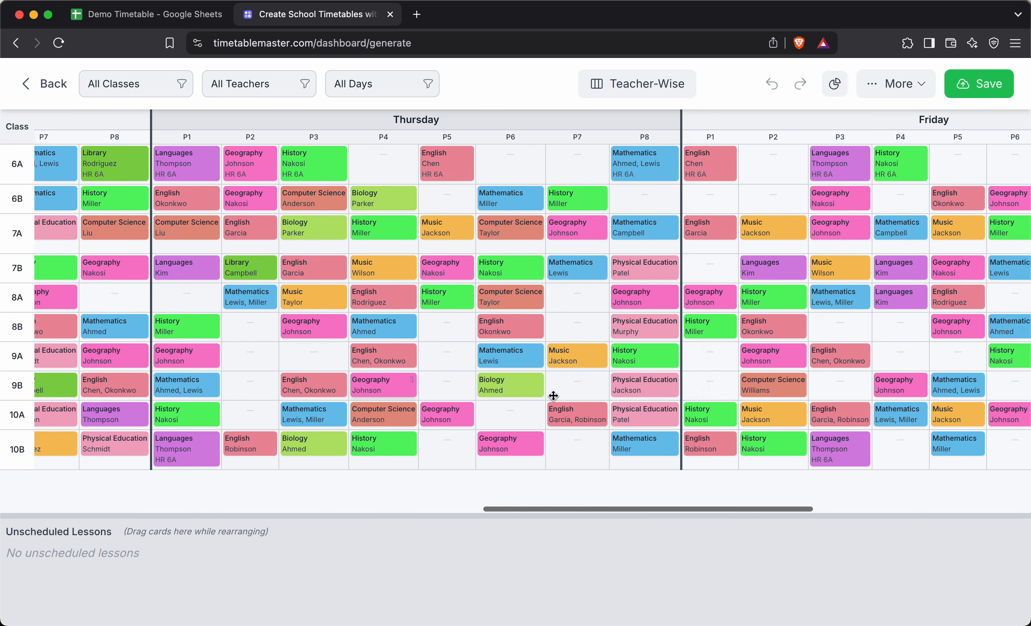
pyautogui.hscroll(2, 555, 398)
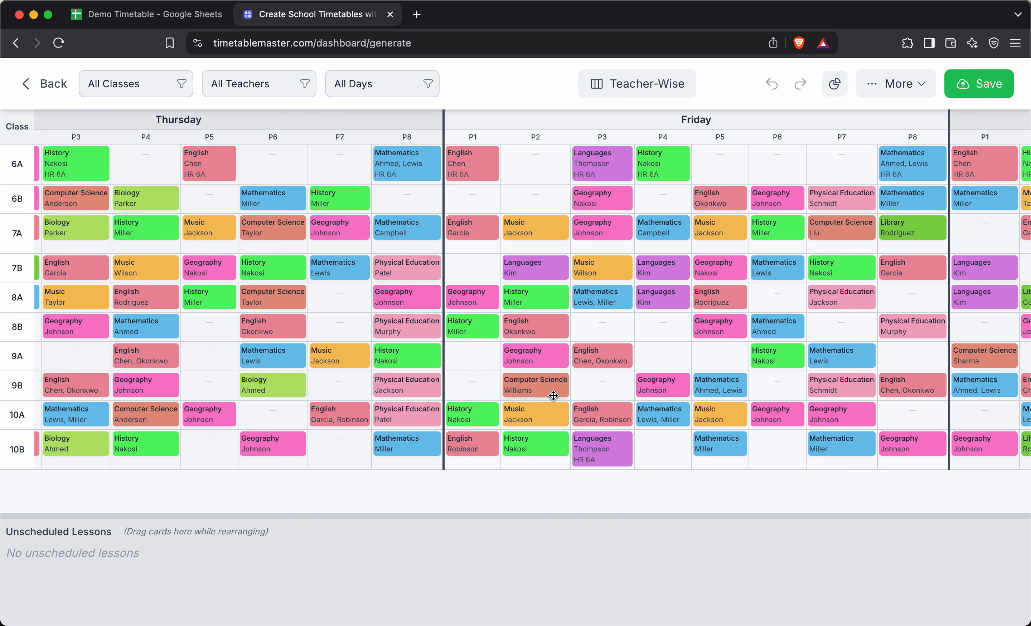
pyautogui.hscroll(-4, 553, 396)
pyautogui.hscroll(-5, 553, 396)
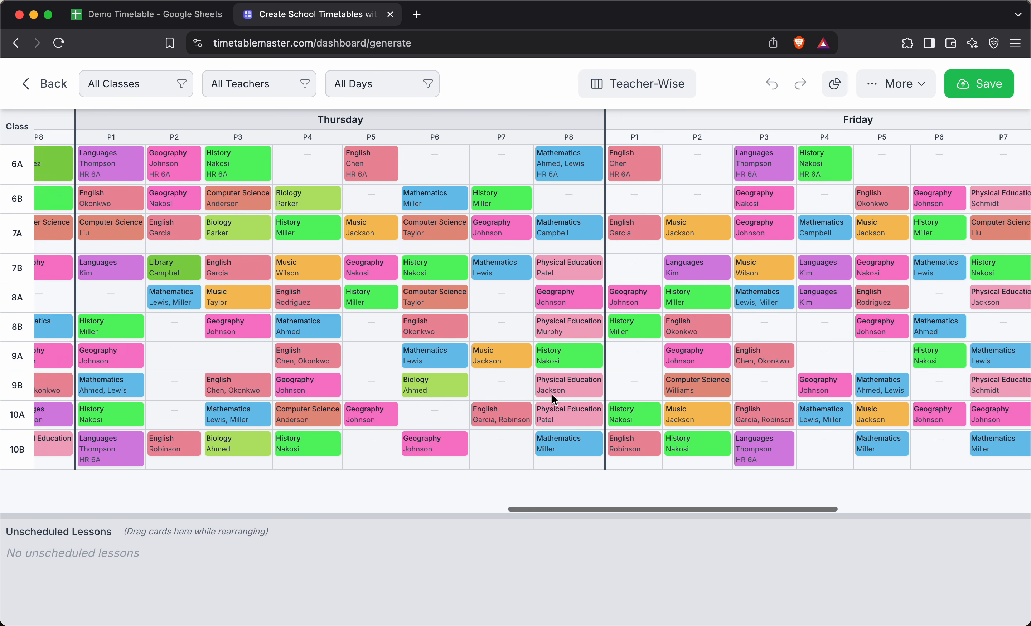
pyautogui.hscroll(-5, 551, 395)
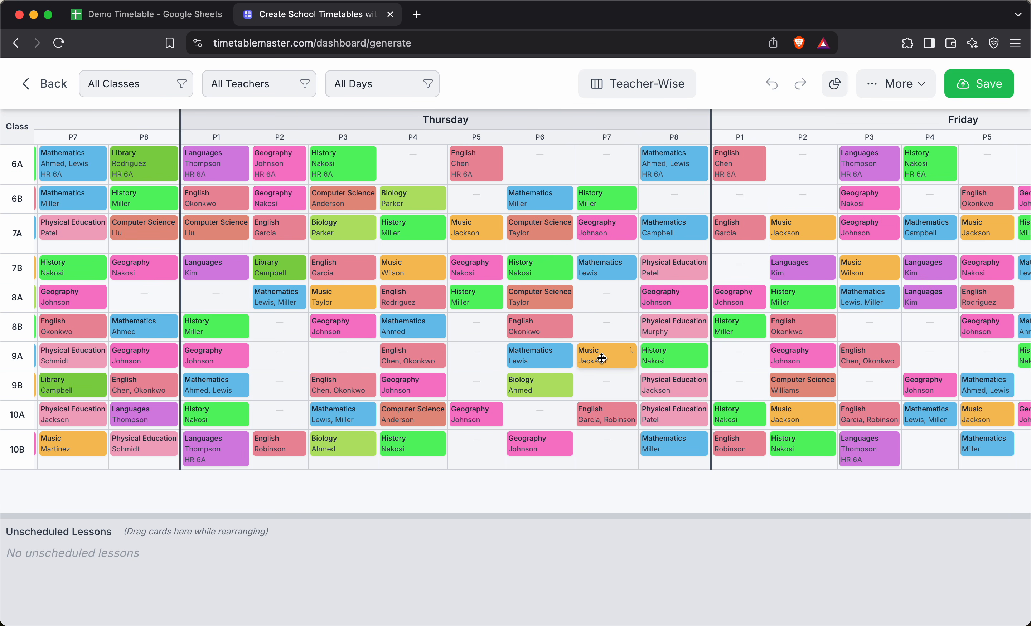
# Try class 9A's Thursday period 7 Music lesson in period 5, move it to period 3 instead, and save the timetable
pyautogui.moveTo(597, 356); pyautogui.dragTo(475, 361)
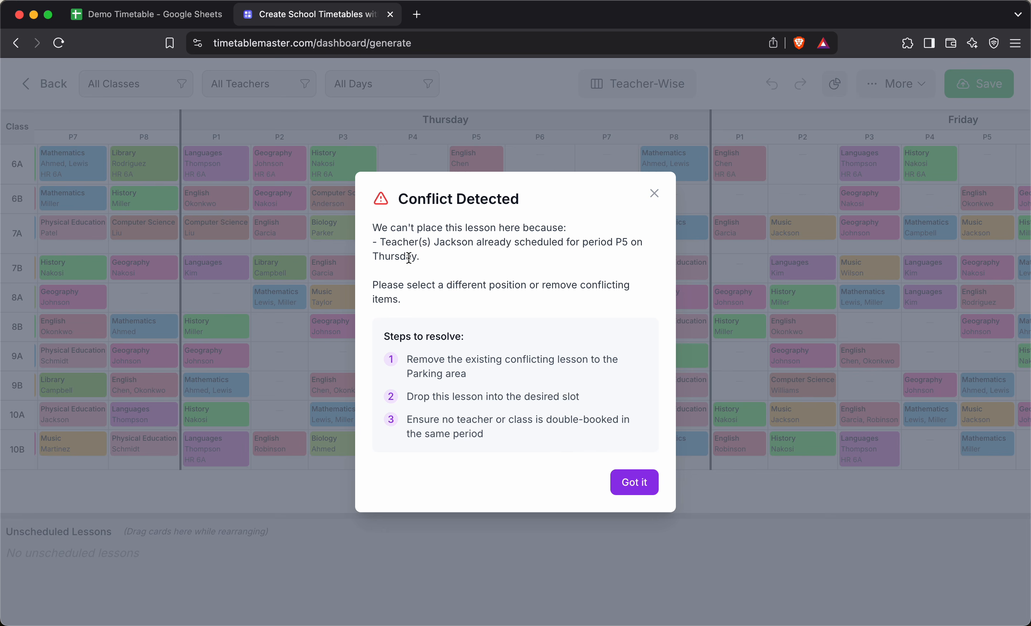
pyautogui.click(654, 193)
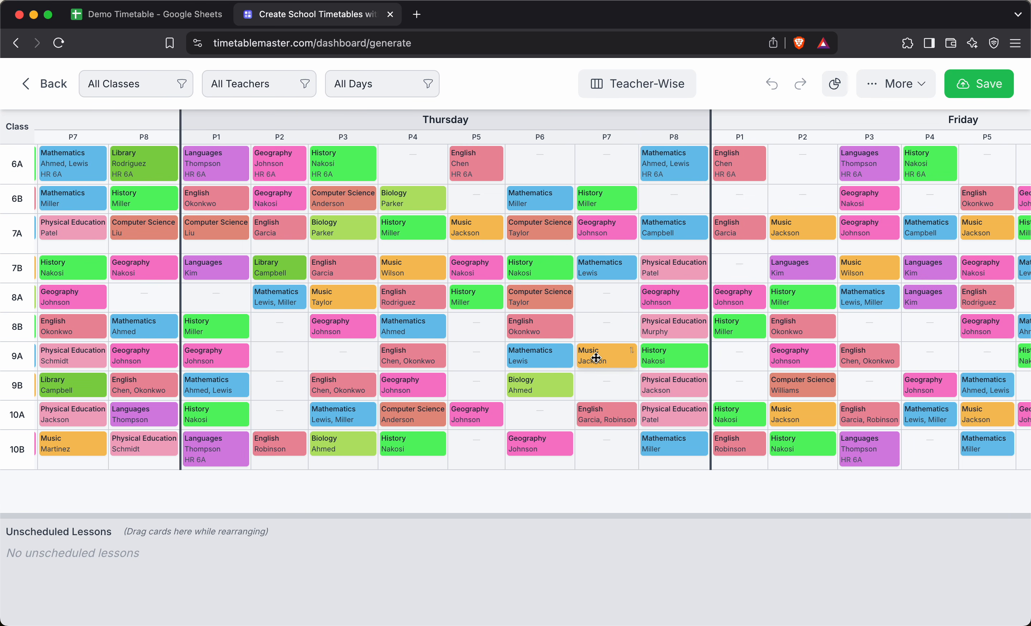
pyautogui.moveTo(617, 355); pyautogui.dragTo(358, 358)
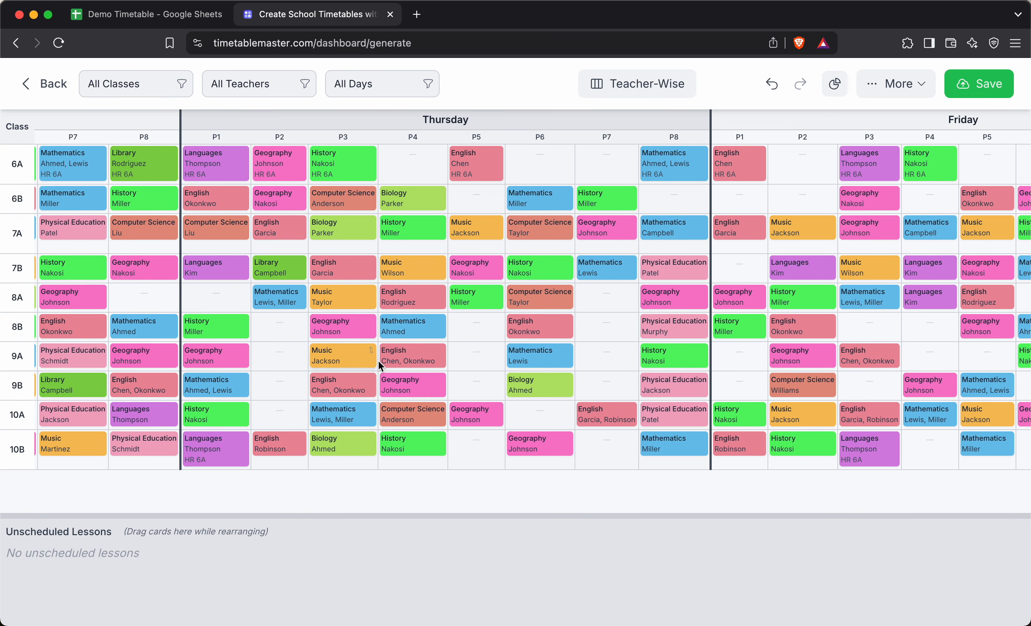
pyautogui.click(981, 92)
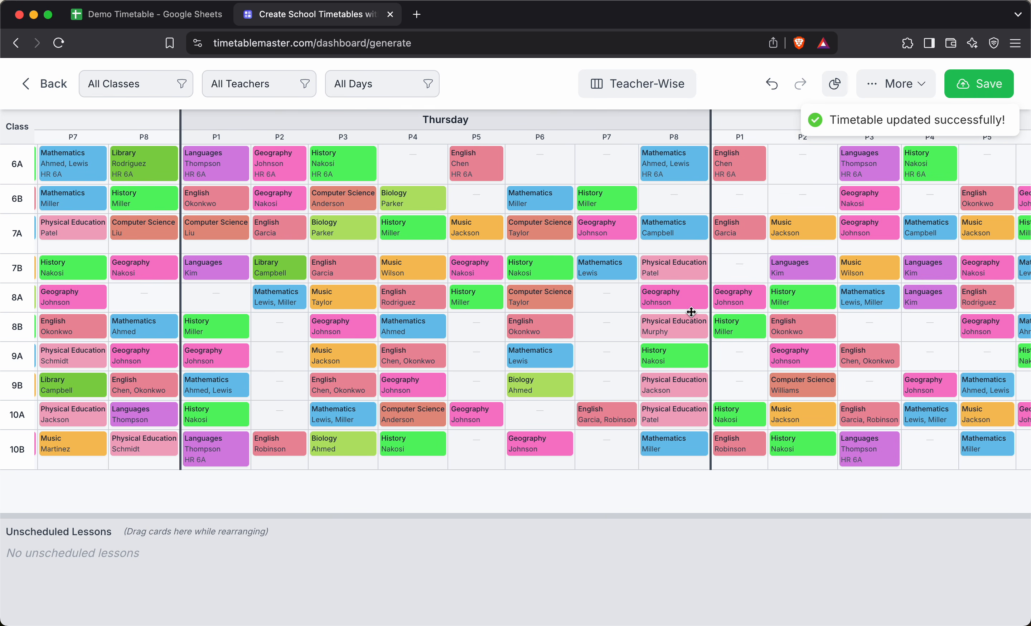
# Look over the saved timetable through Saturday and check the available download options
pyautogui.hscroll(15, 496, 442)
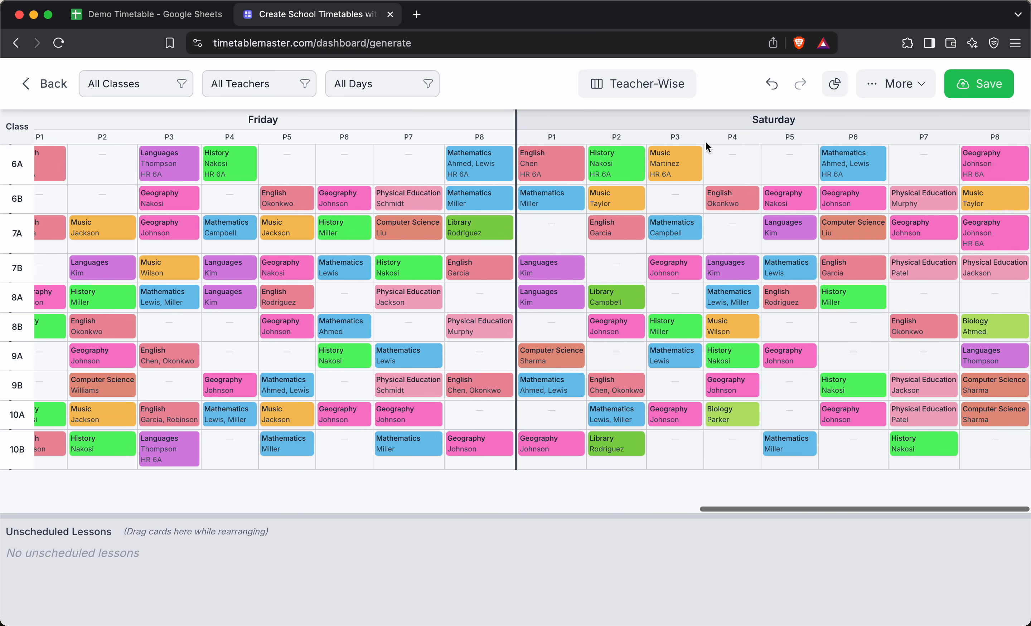
pyautogui.hscroll(-20, 657, 230)
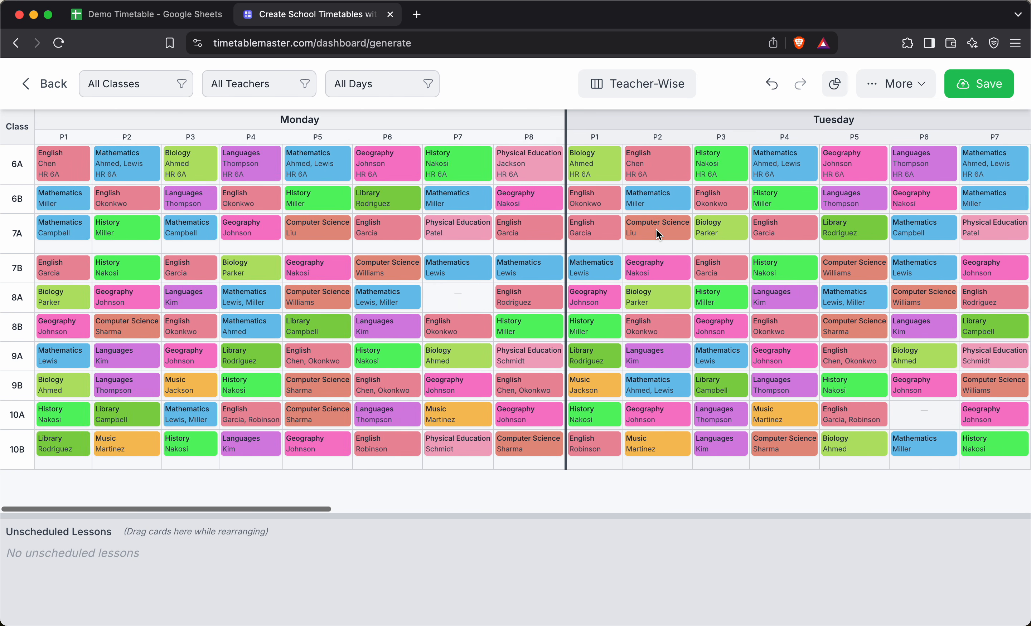
pyautogui.click(891, 83)
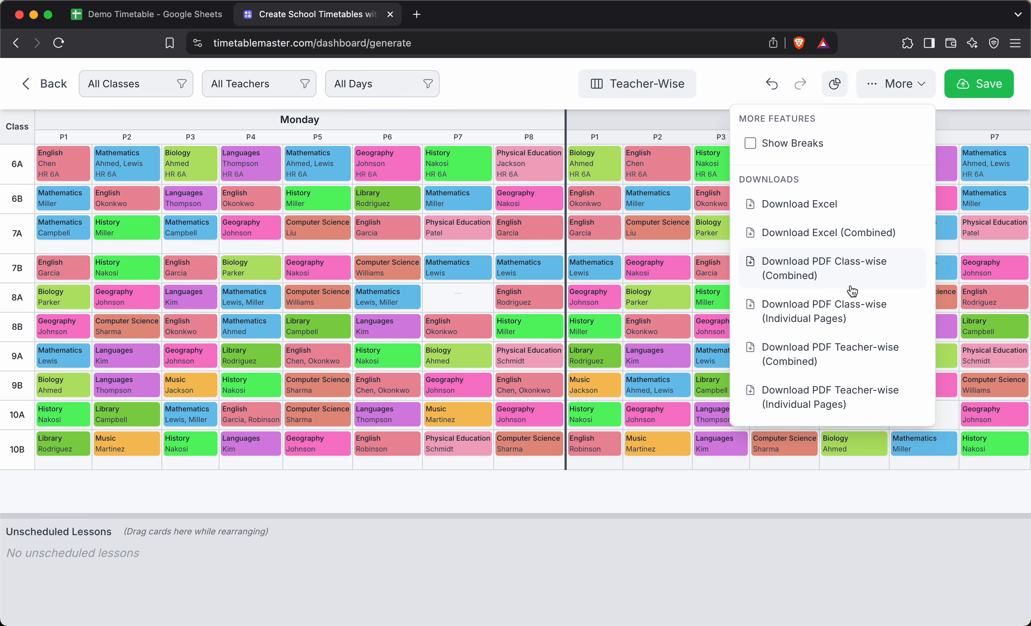
pyautogui.click(630, 560)
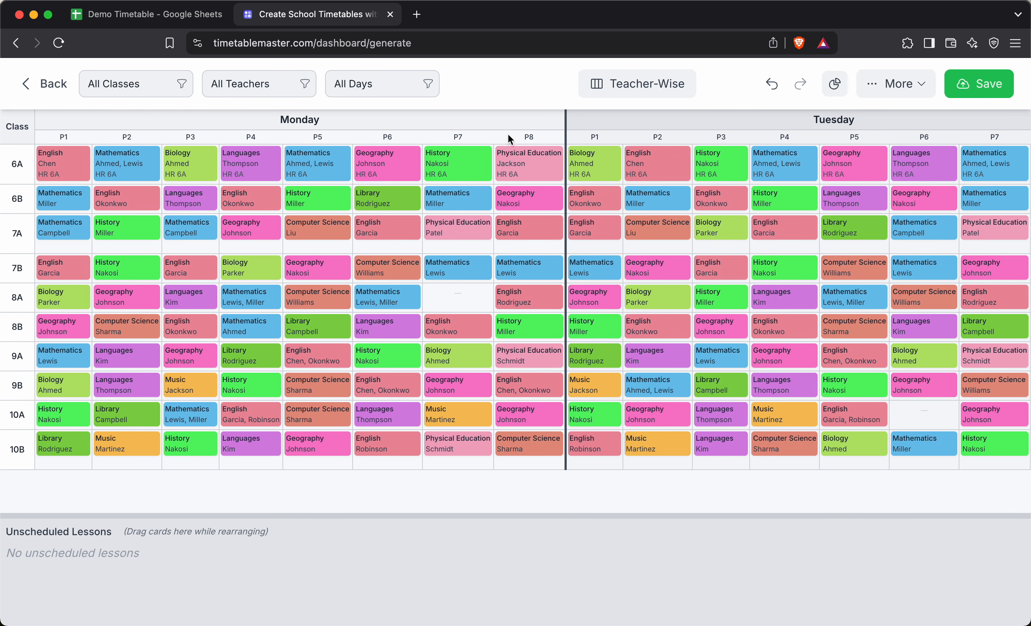
# Download the combined class-wise timetable as a PDF and open it to look through its Monday and Tuesday pages
pyautogui.click(886, 89)
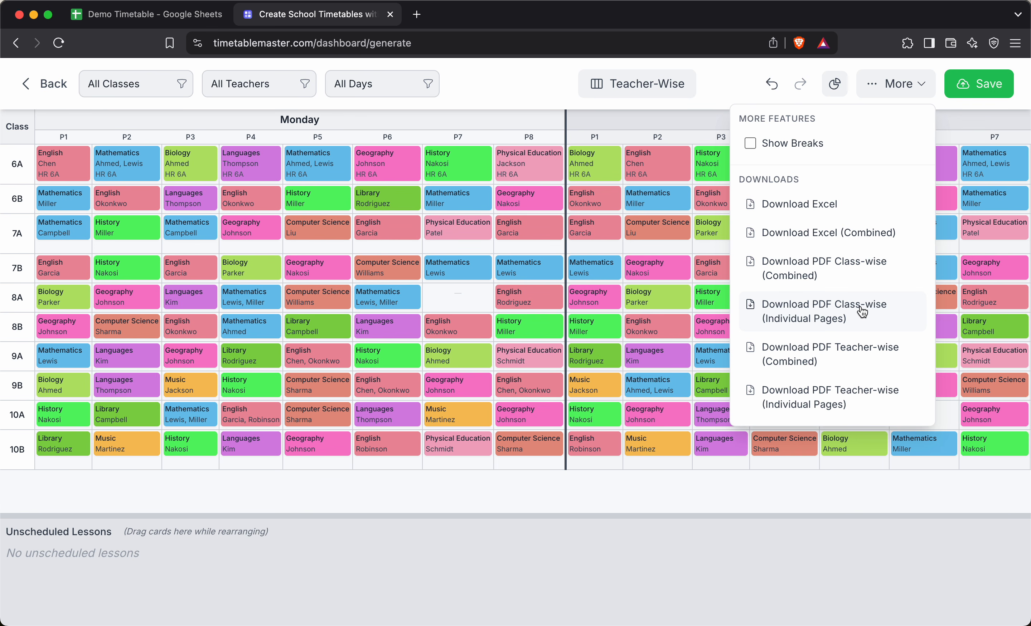
pyautogui.click(840, 273)
pyautogui.click(765, 459)
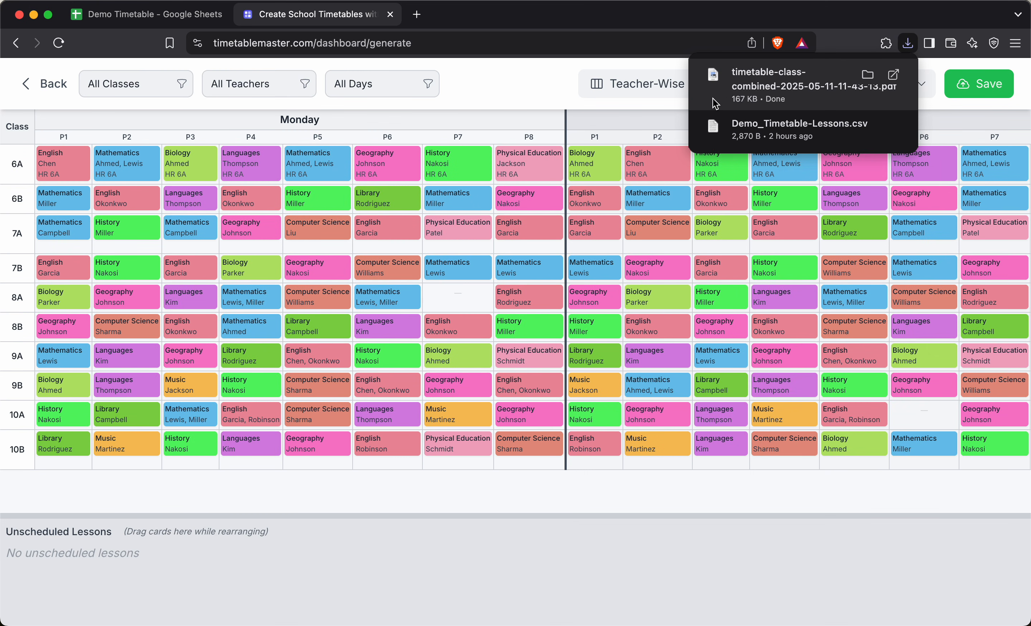
pyautogui.click(777, 87)
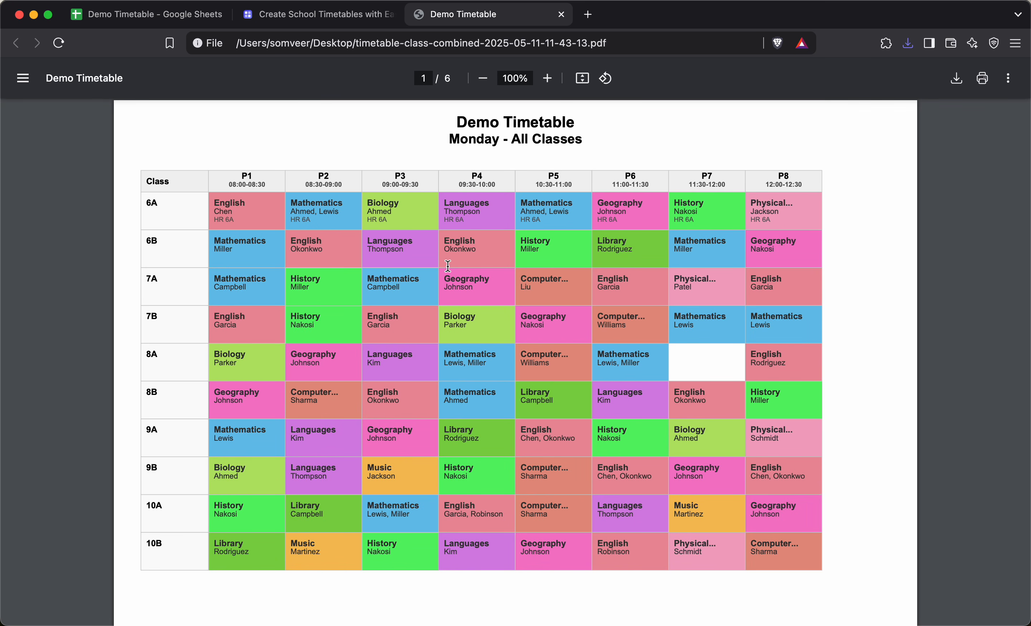
pyautogui.scroll(-20, 505, 258)
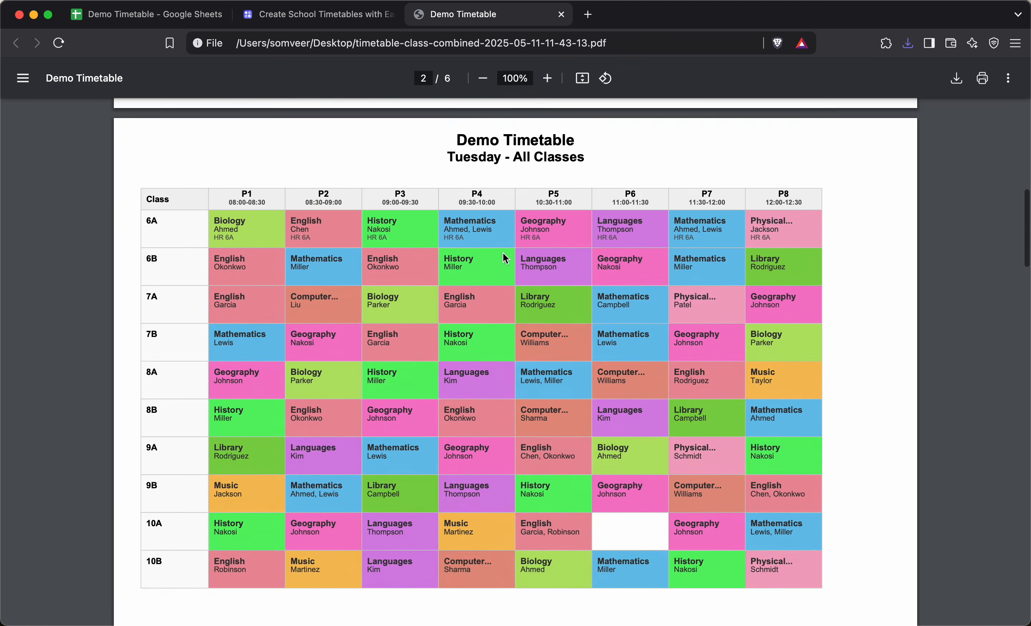
# Look through all pages of the combined class-wise PDF, from Monday to Saturday
pyautogui.scroll(-20, 505, 257)
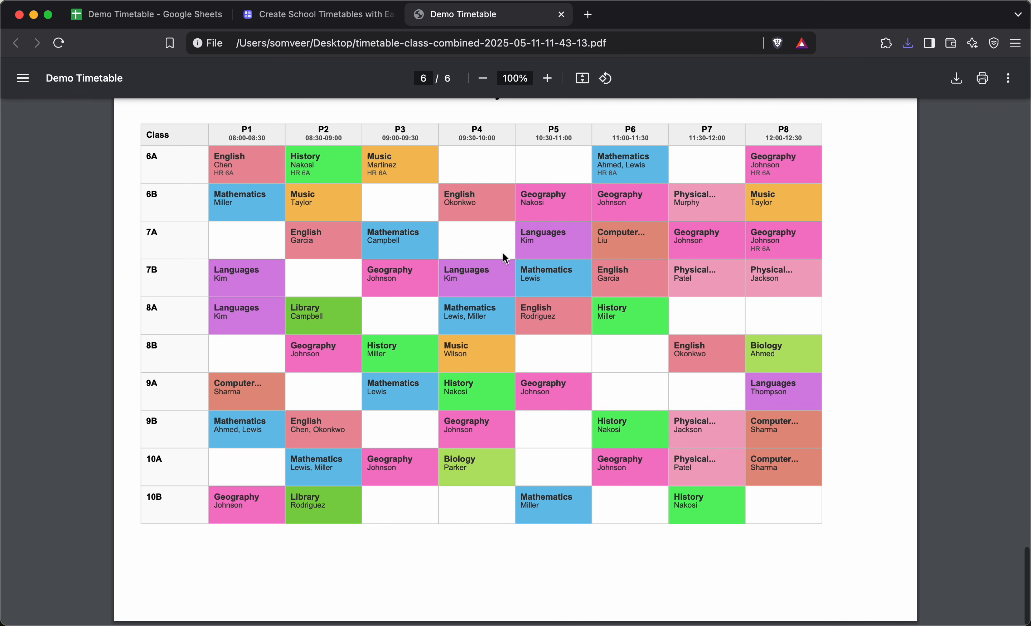
pyautogui.scroll(20, 505, 258)
pyautogui.scroll(3, 506, 257)
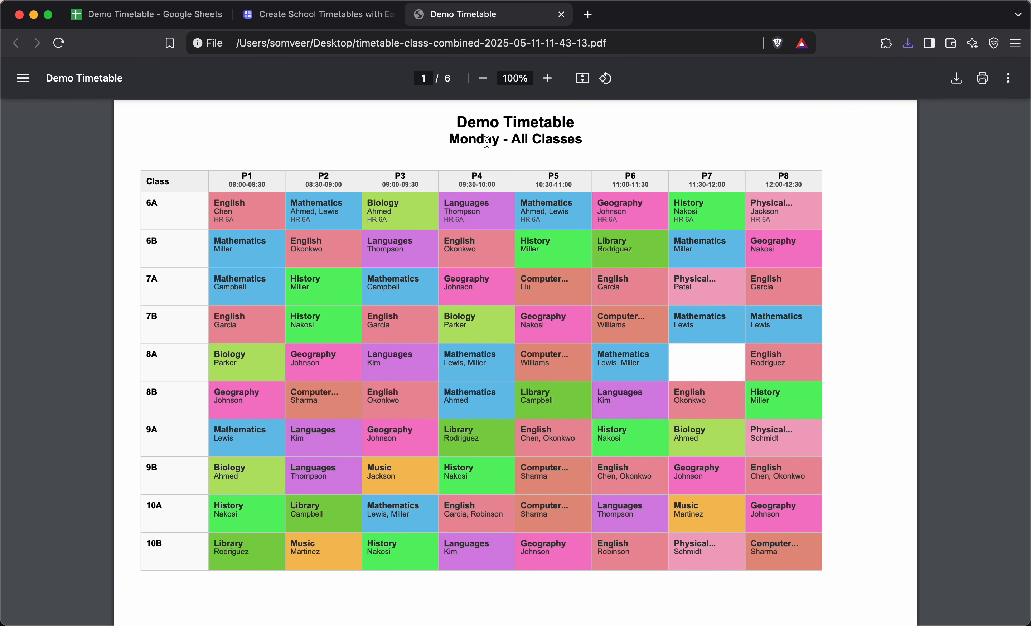
pyautogui.scroll(-10, 487, 282)
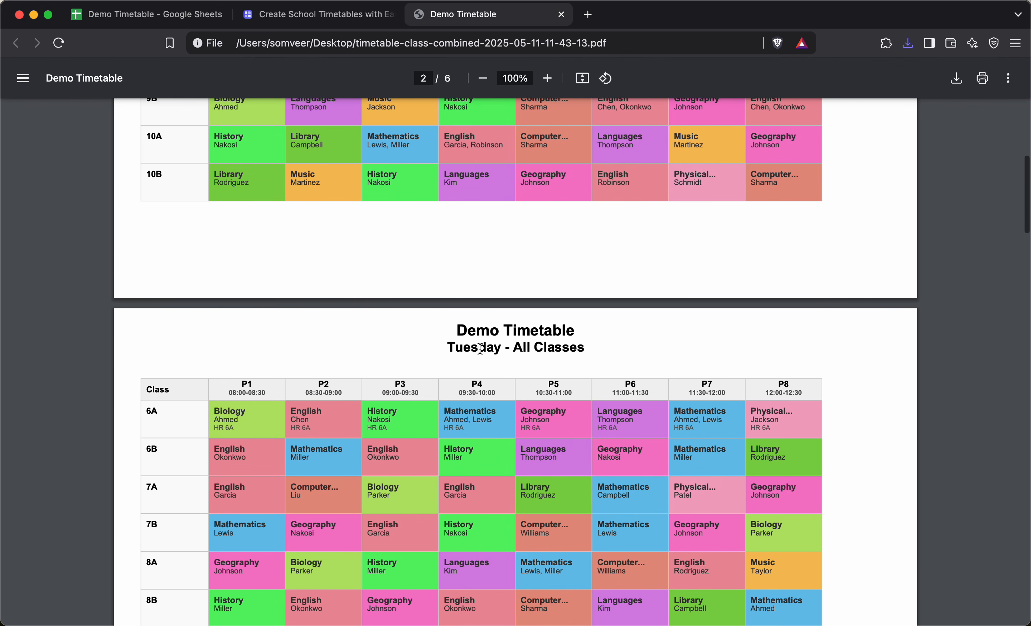
pyautogui.scroll(-10, 480, 349)
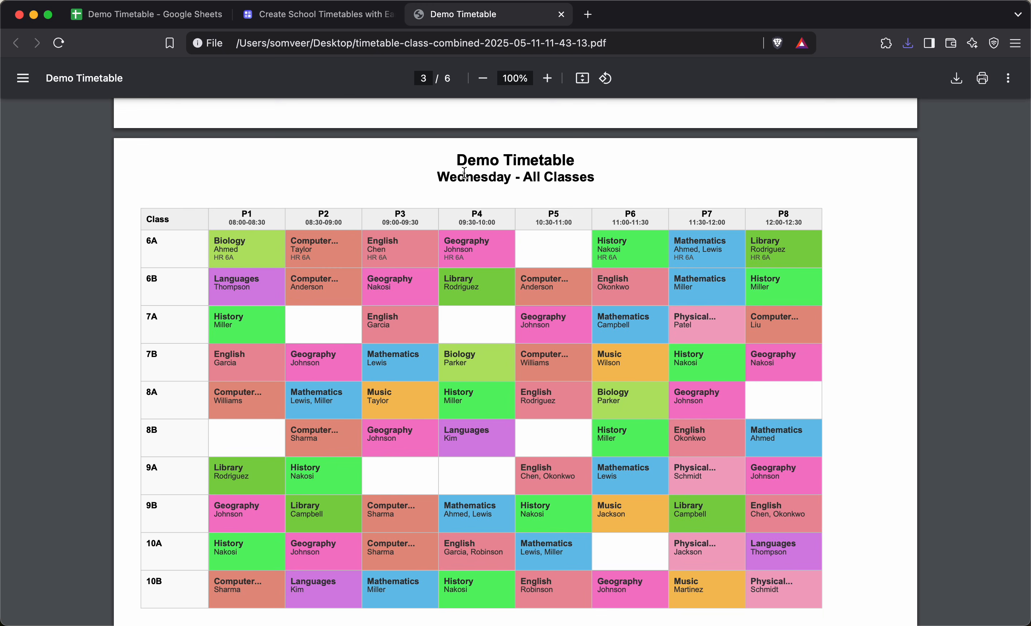
pyautogui.scroll(-20, 464, 178)
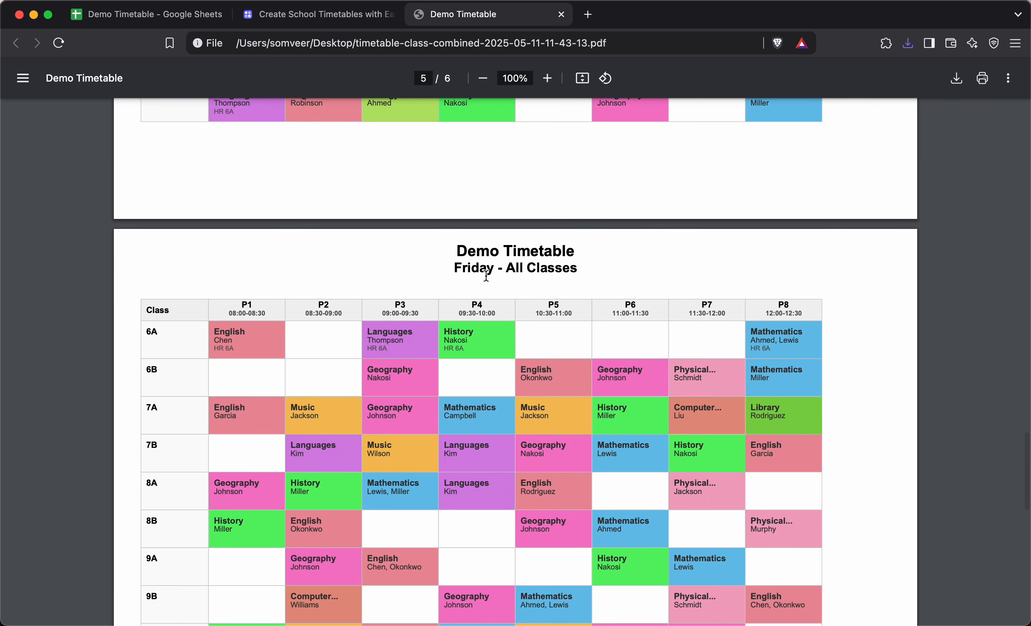
pyautogui.scroll(-15, 468, 266)
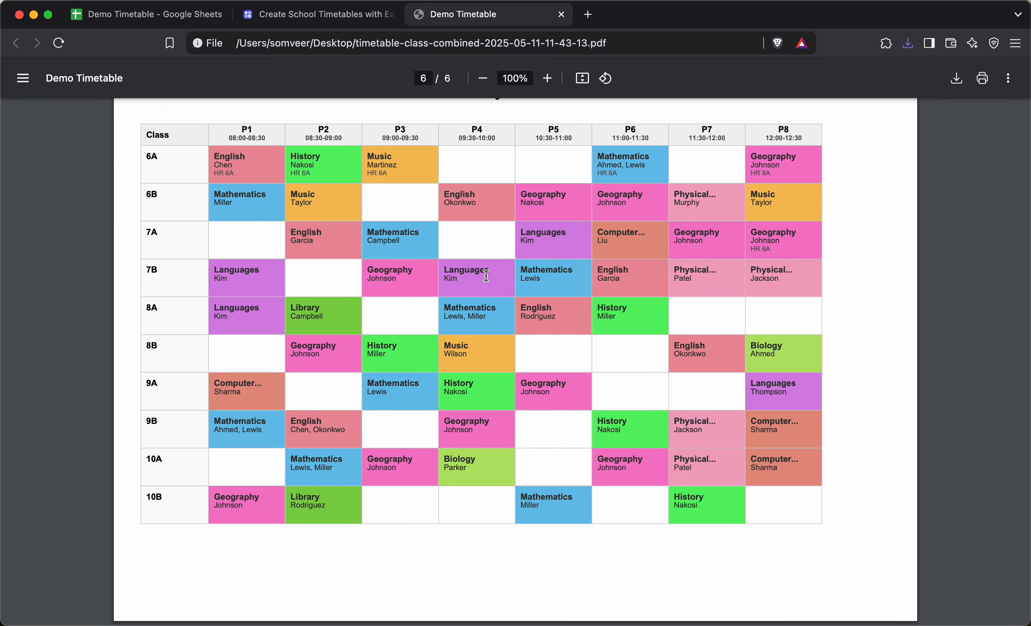
# Download the teacher-wise timetable with individual pages as a PDF to the Desktop and open it
pyautogui.click(343, 15)
pyautogui.click(884, 94)
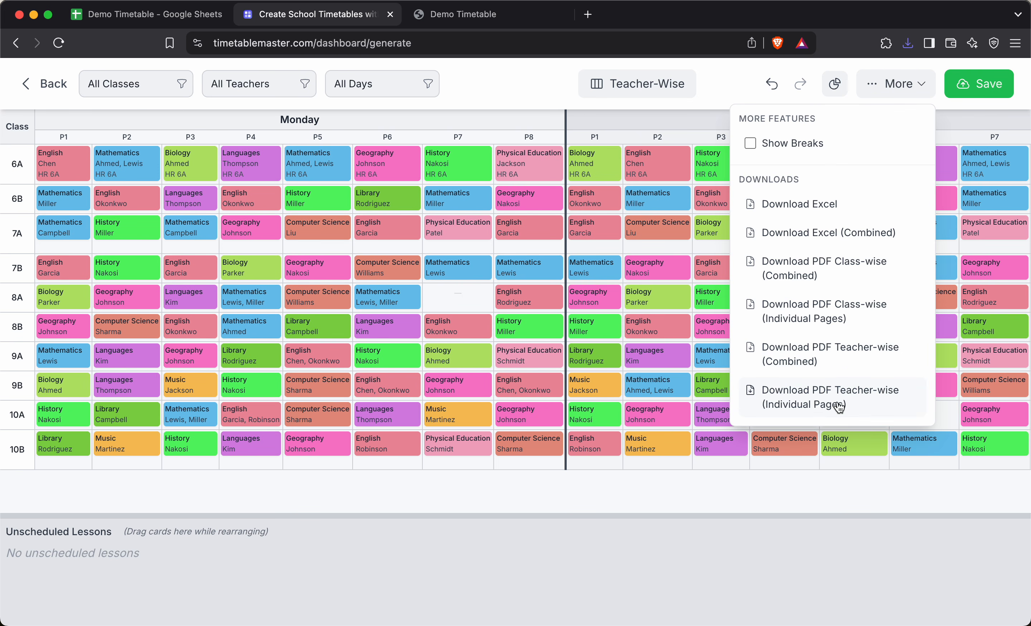
pyautogui.click(848, 407)
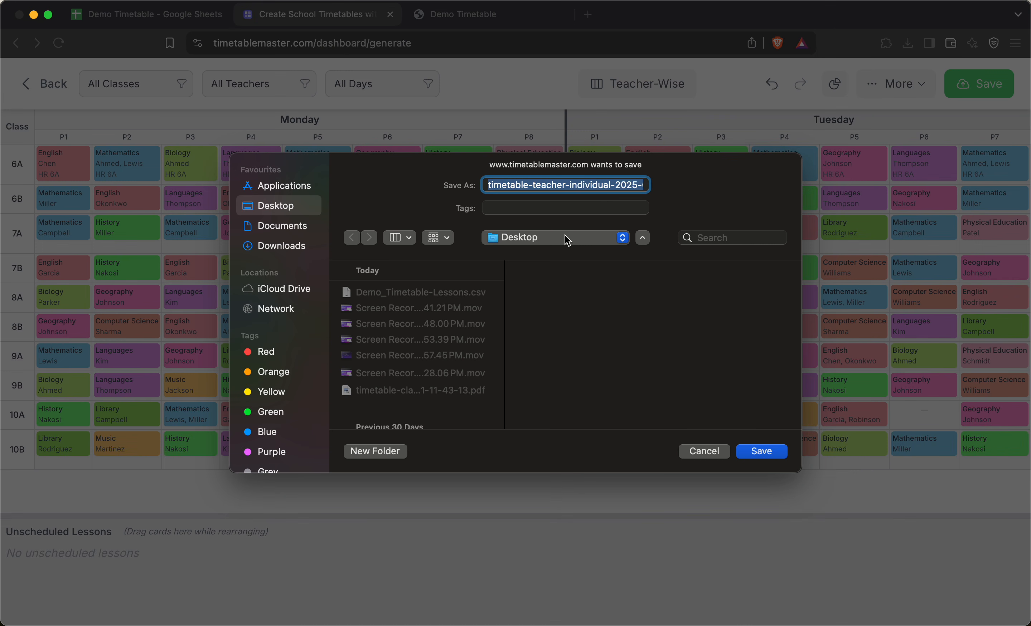
pyautogui.click(760, 452)
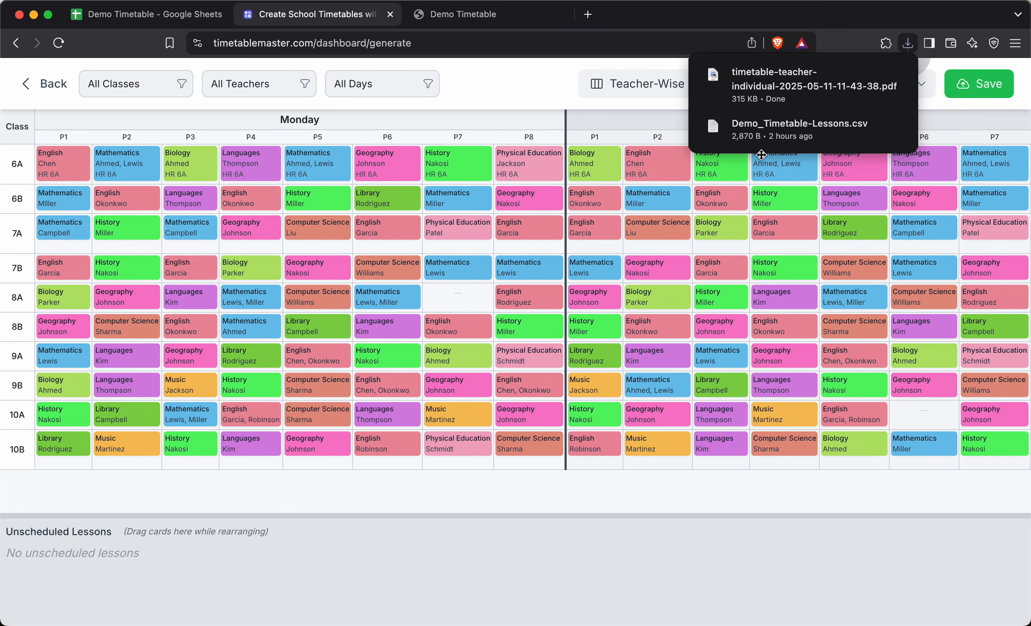
pyautogui.click(789, 87)
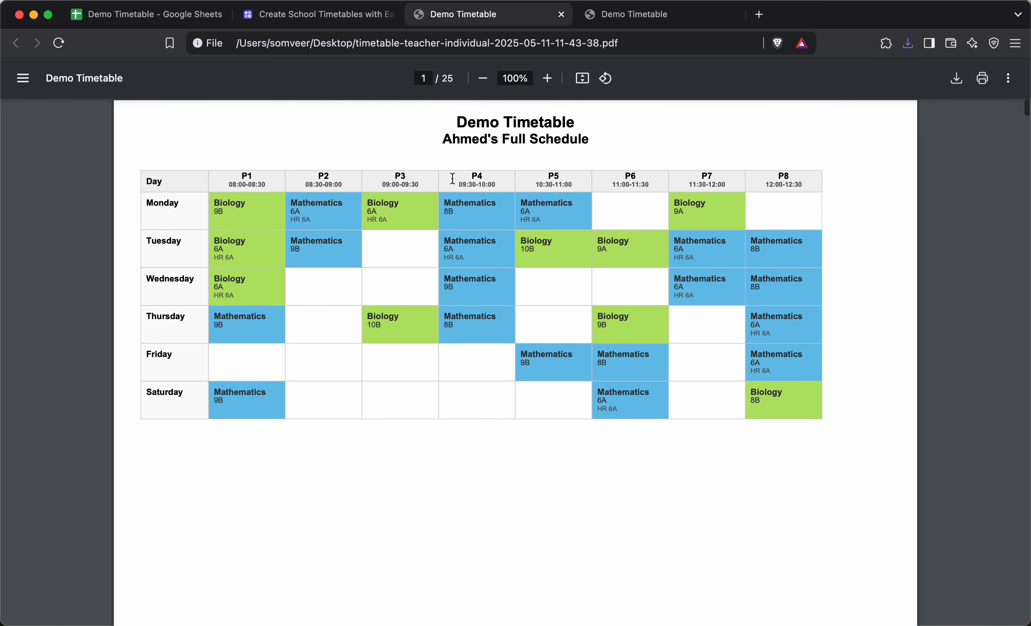
# Look through the individual teachers' full schedules on the first eleven pages of the teacher-wise PDF
pyautogui.scroll(-5, 490, 188)
pyautogui.scroll(-8, 490, 188)
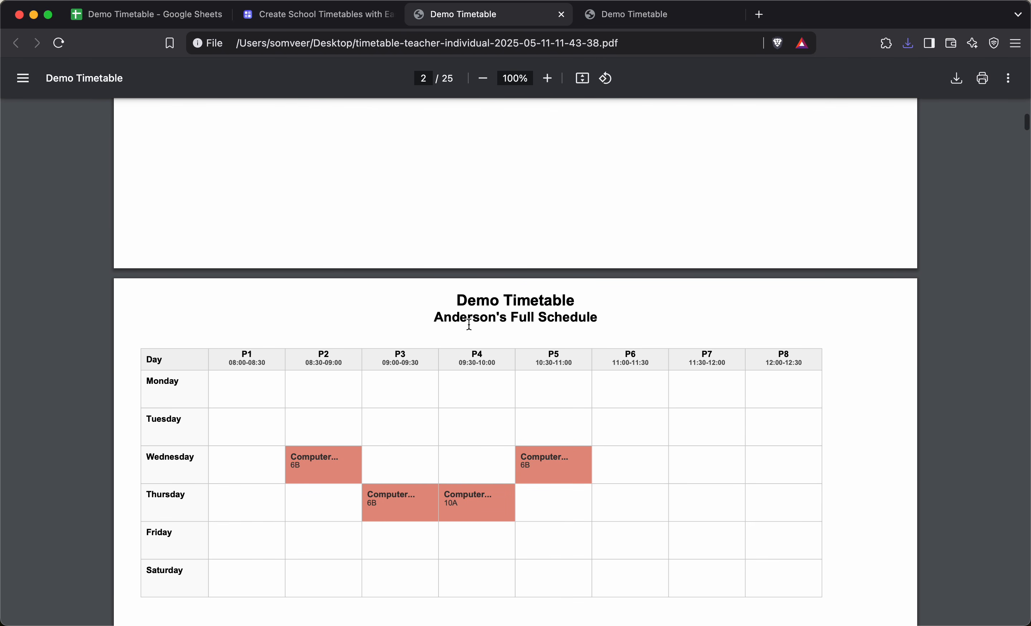
pyautogui.scroll(-20, 520, 401)
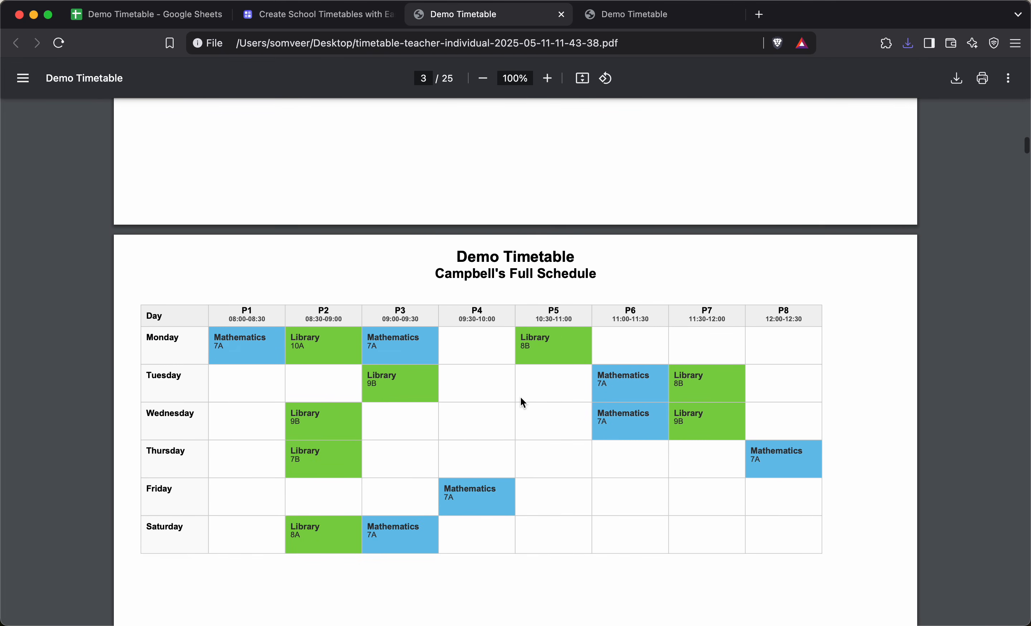
pyautogui.scroll(-4, 520, 402)
pyautogui.scroll(-6, 485, 192)
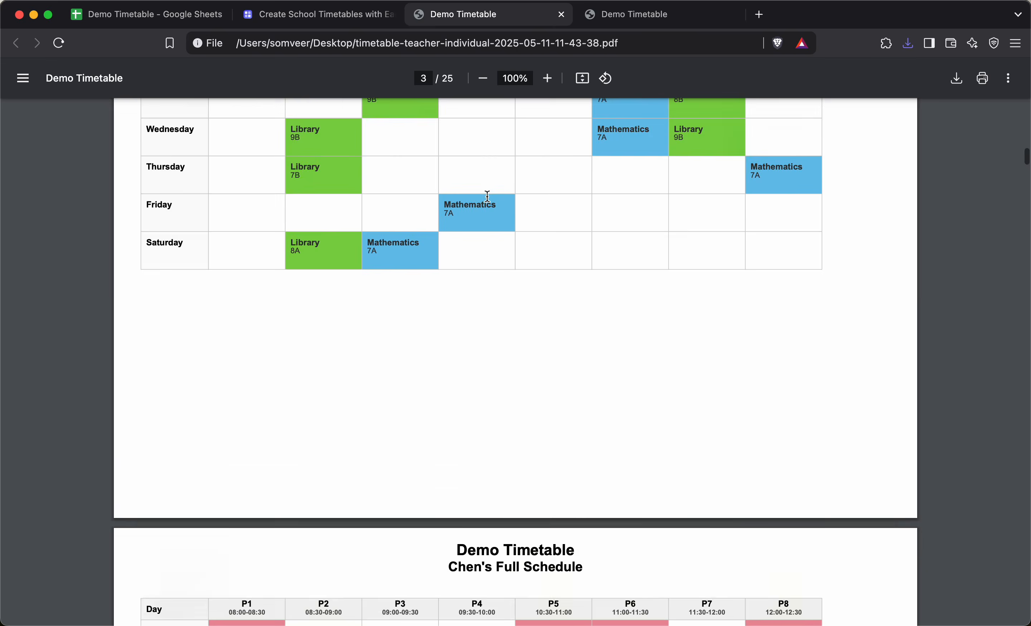
pyautogui.scroll(-20, 488, 196)
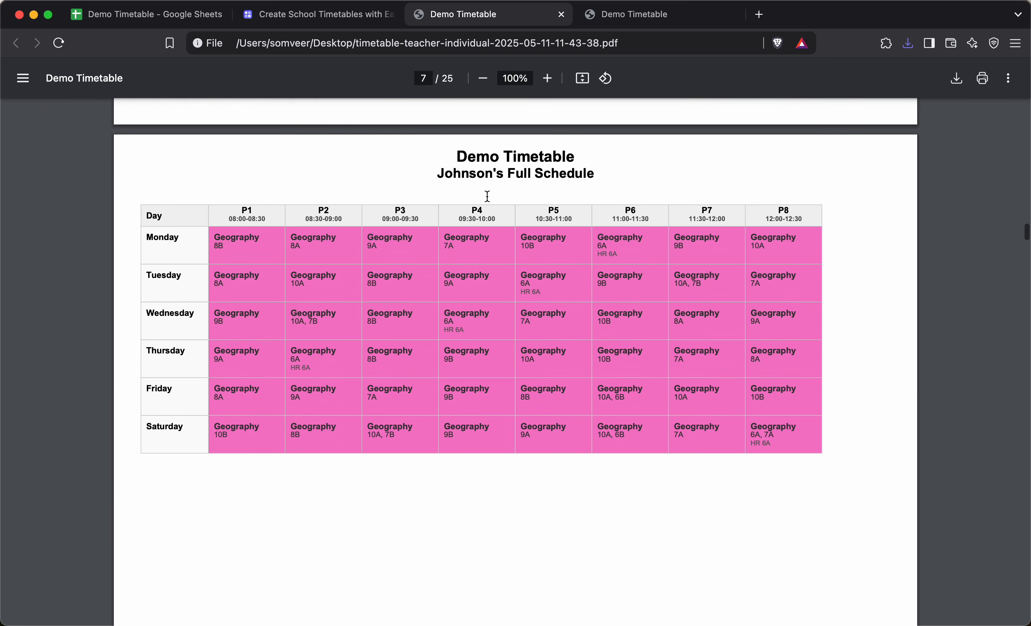
pyautogui.scroll(12, 488, 196)
pyautogui.scroll(-8, 488, 198)
pyautogui.scroll(-3, 489, 499)
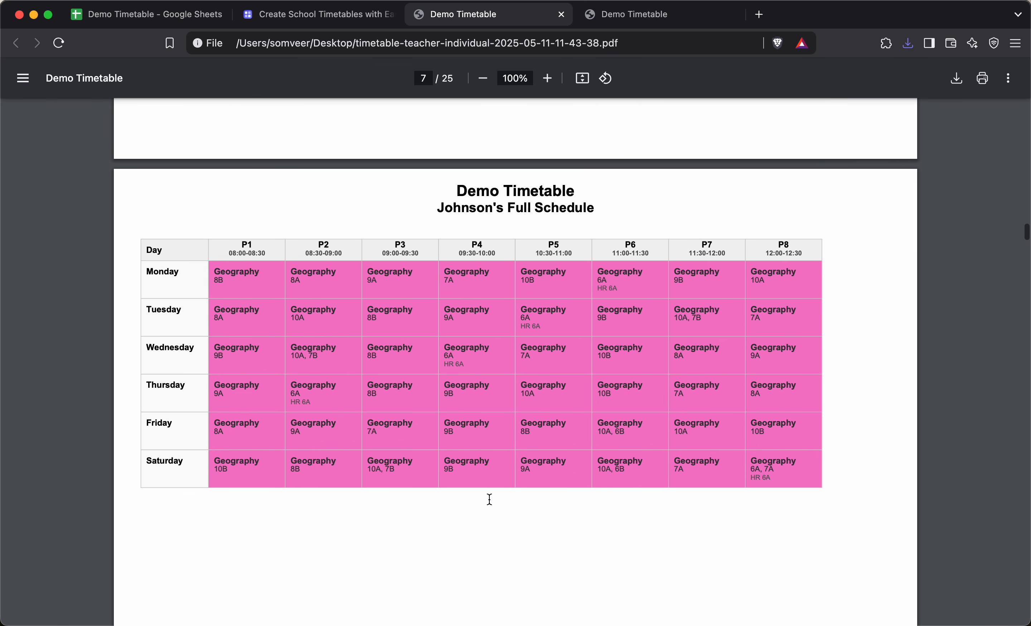
pyautogui.scroll(-6, 588, 439)
pyautogui.scroll(-9, 588, 438)
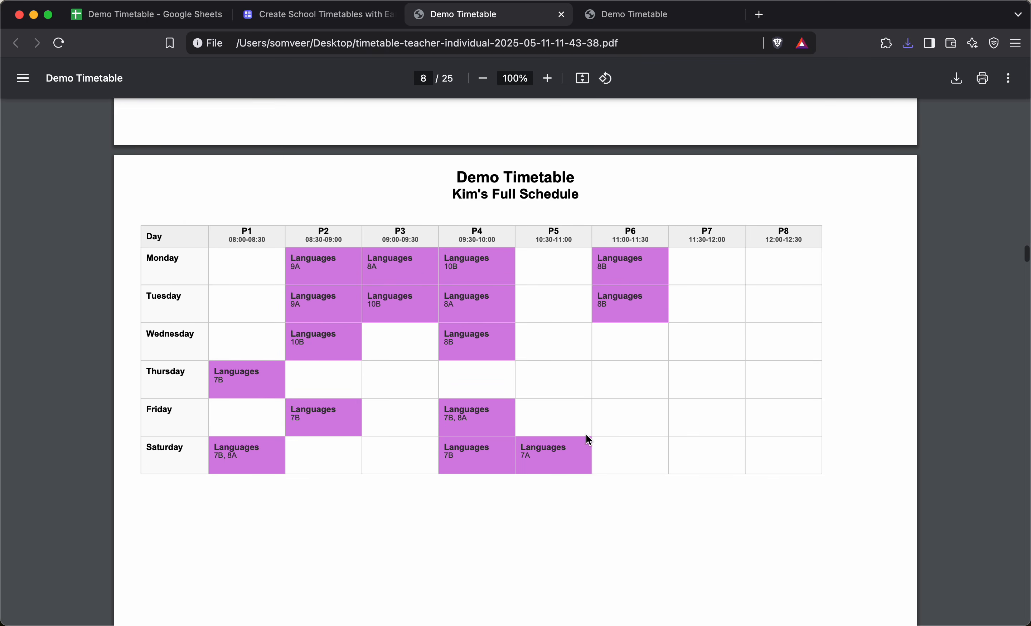
pyautogui.scroll(-18, 570, 342)
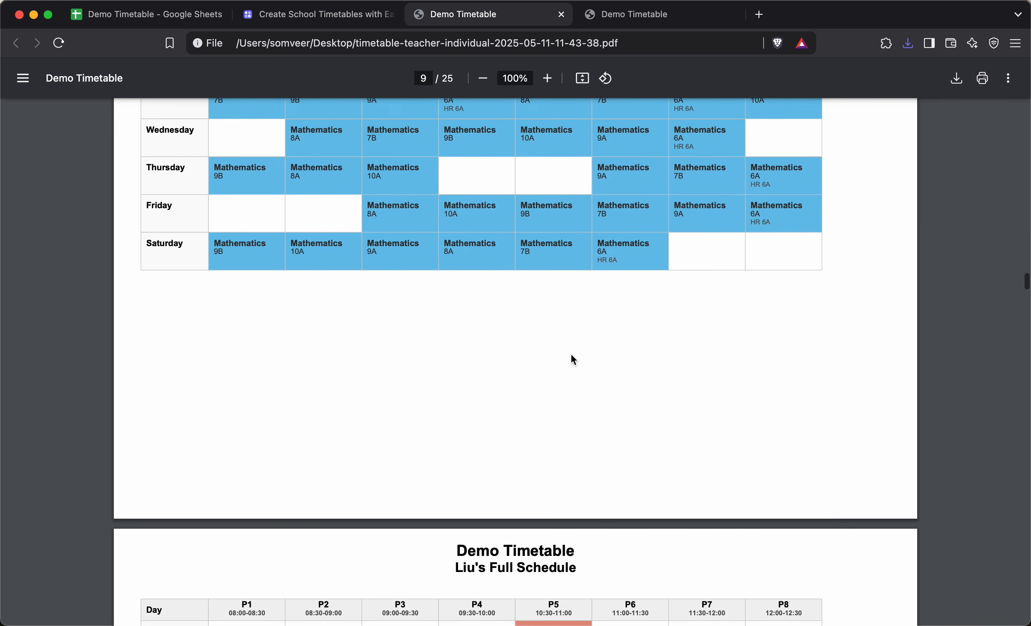
pyautogui.scroll(6, 570, 359)
pyautogui.scroll(-20, 511, 279)
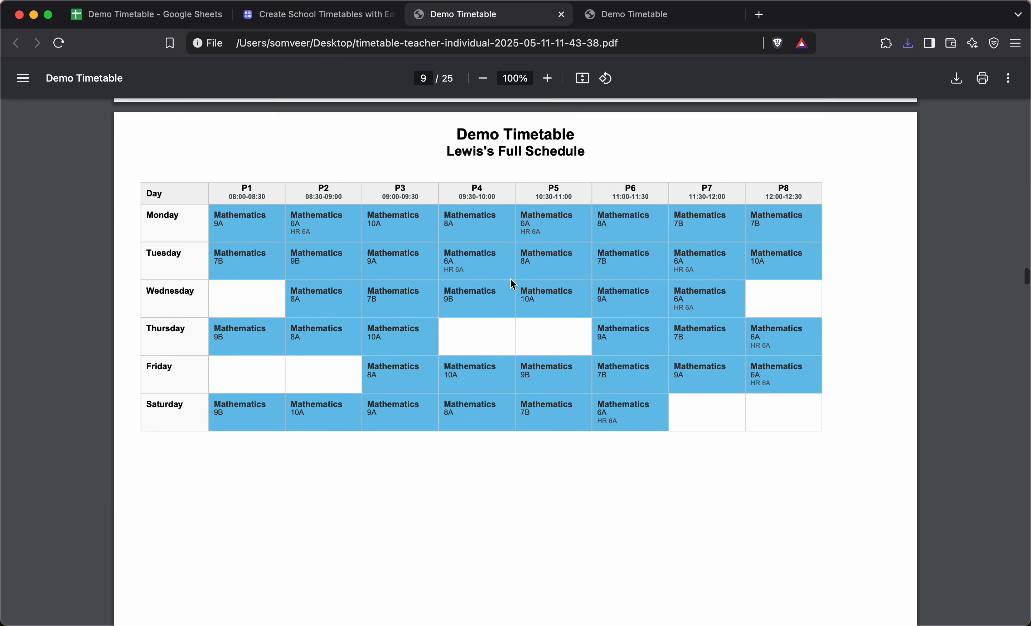
pyautogui.scroll(3, 505, 253)
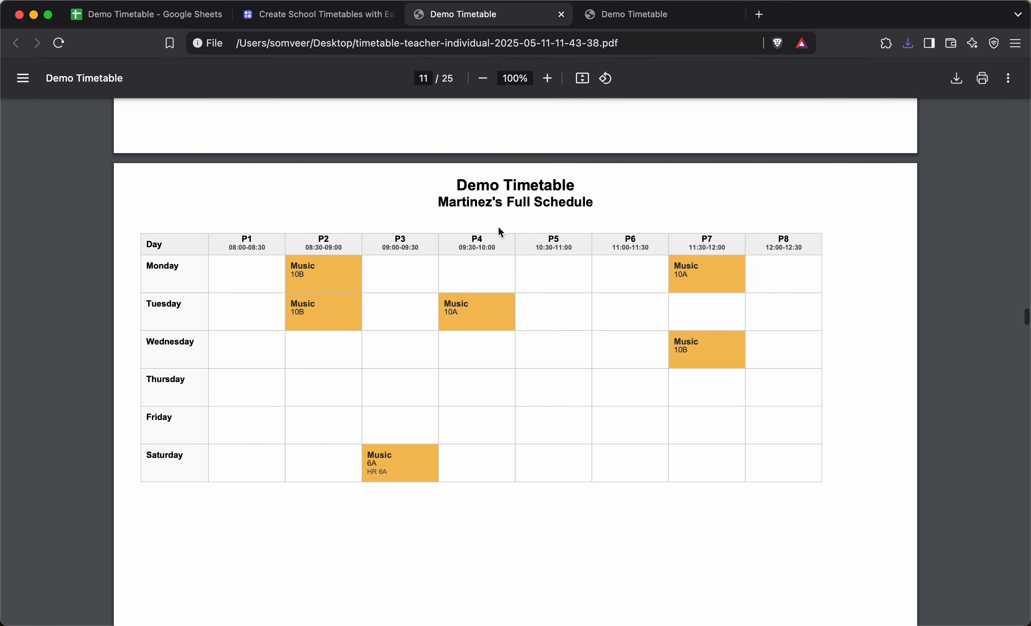
# Return to the class-wise timetable, show the breaks between periods and hide them again
pyautogui.click(334, 19)
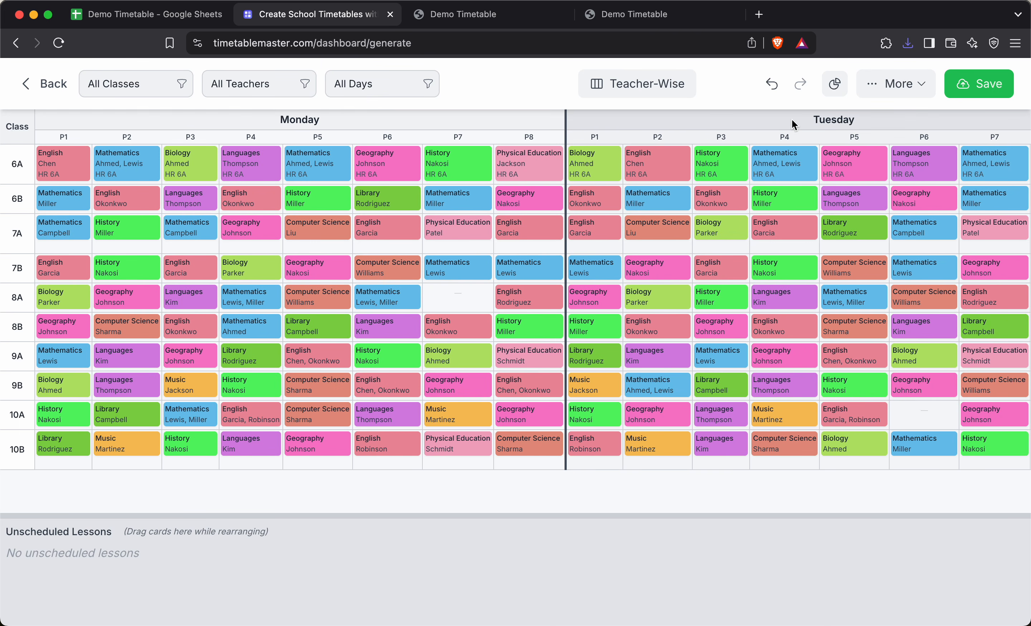
pyautogui.click(912, 84)
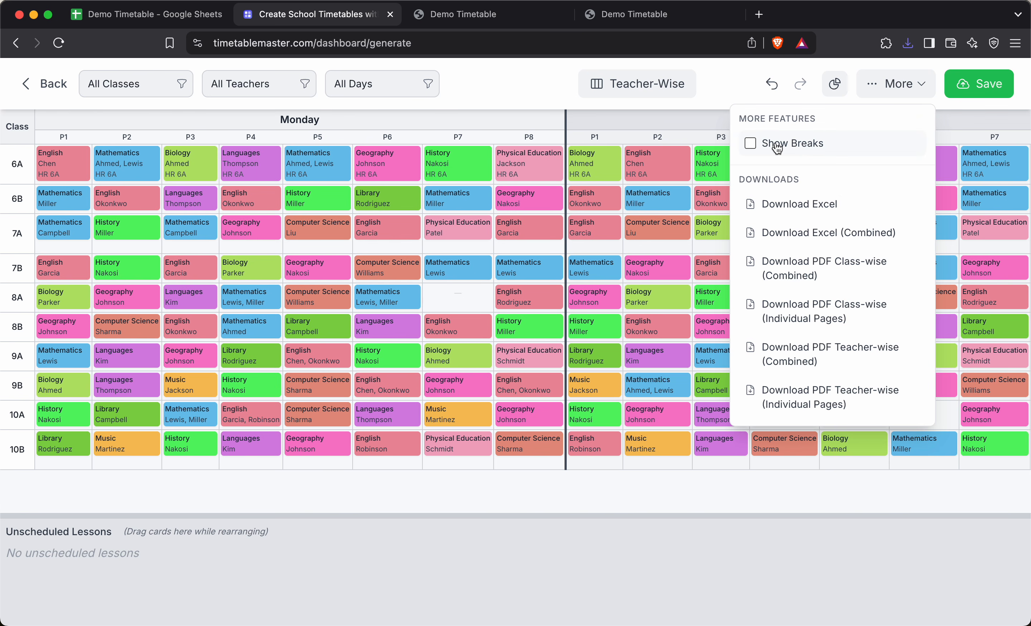
pyautogui.click(757, 144)
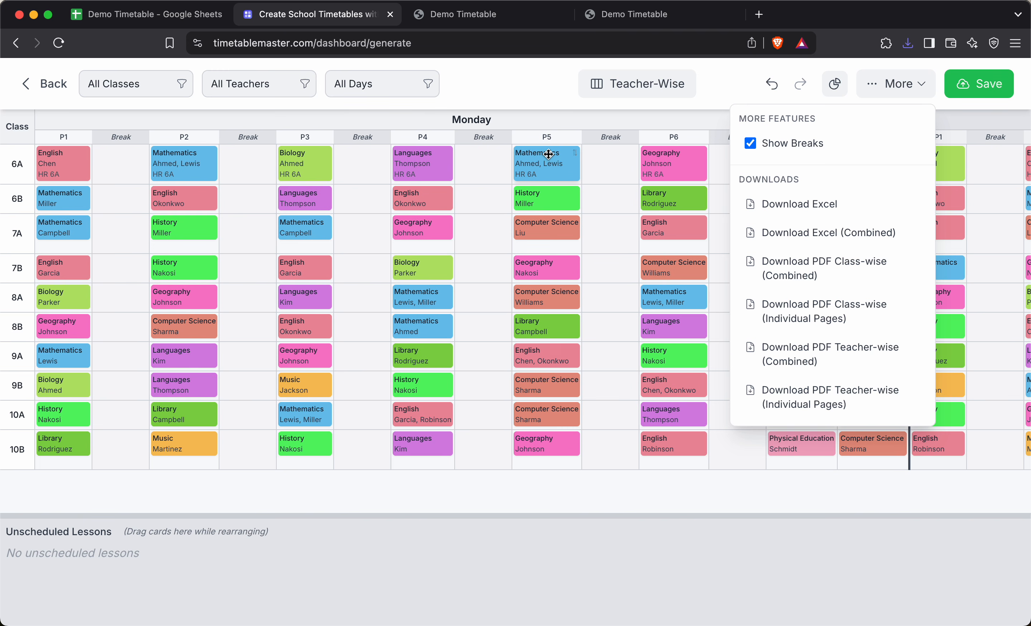
pyautogui.click(765, 143)
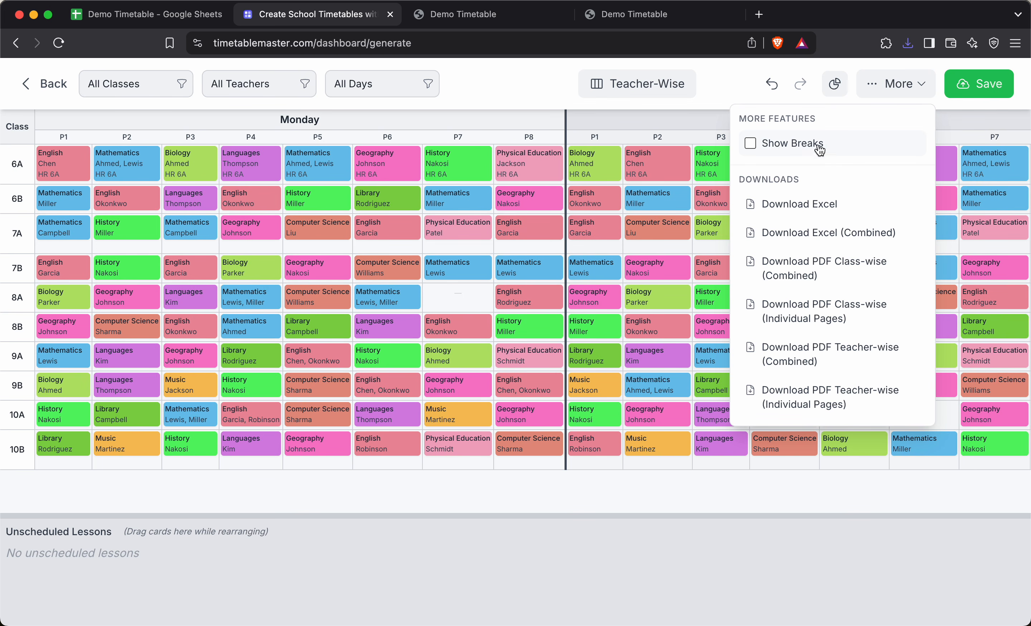
pyautogui.click(513, 82)
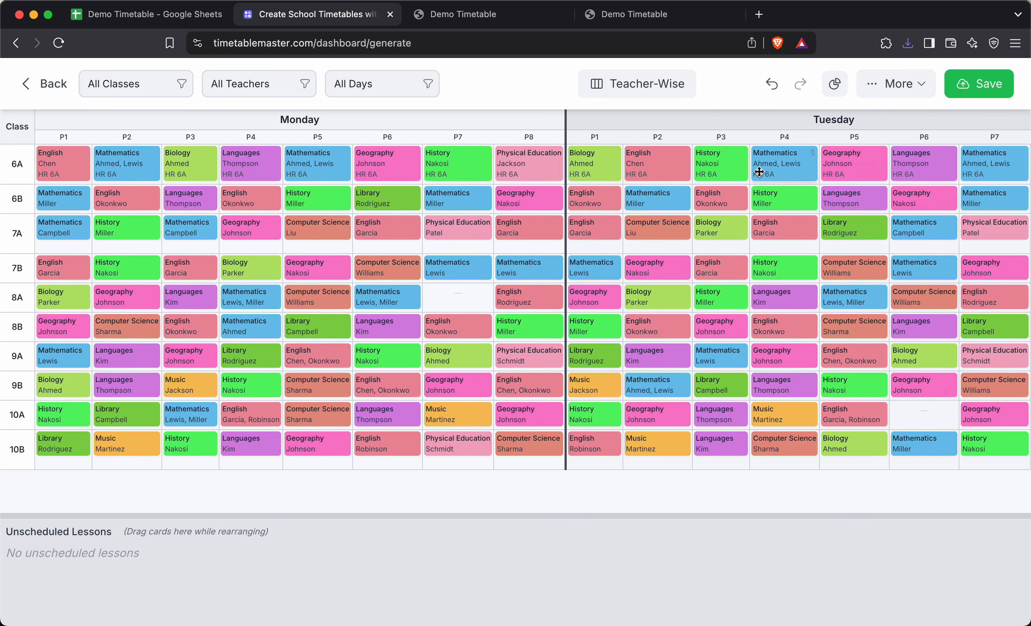
# Leave the timetable editor for the dashboard and duplicate the Demo Timetable draft
pyautogui.click(47, 91)
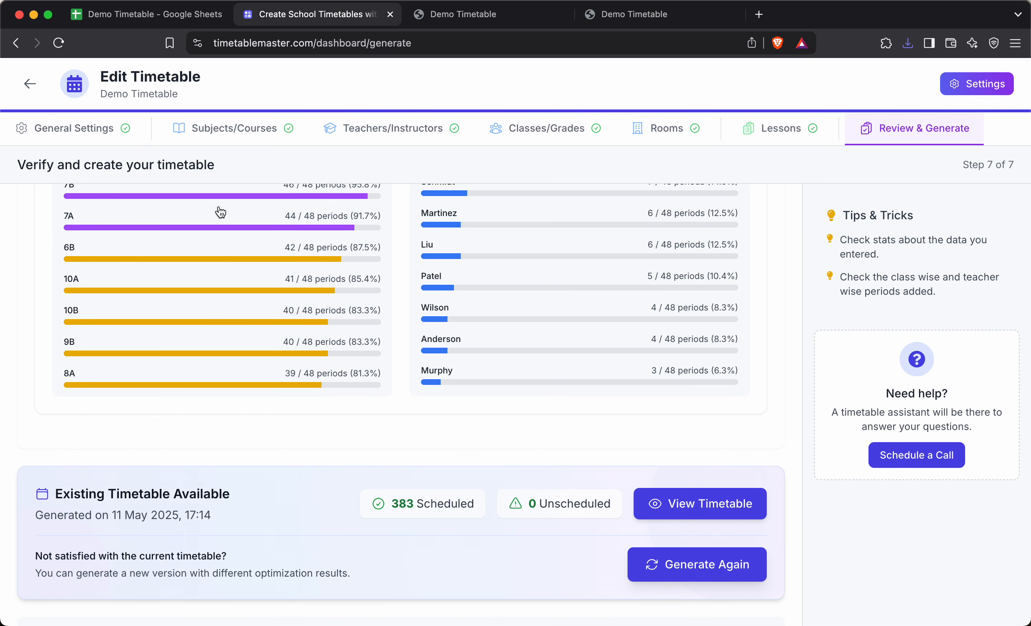
pyautogui.scroll(10, 370, 419)
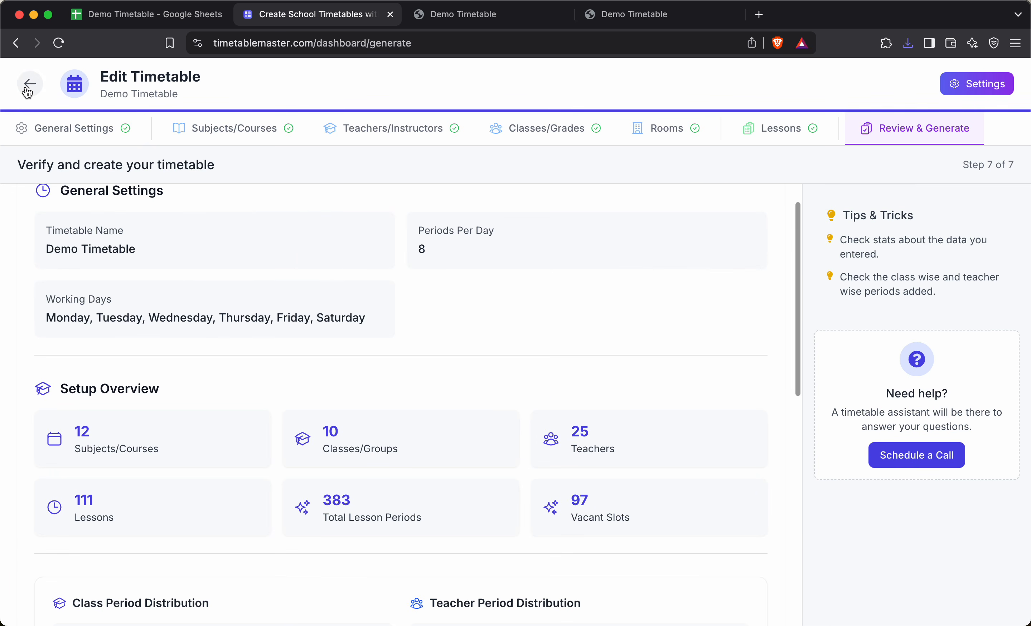
pyautogui.click(30, 83)
pyautogui.scroll(-7, 352, 356)
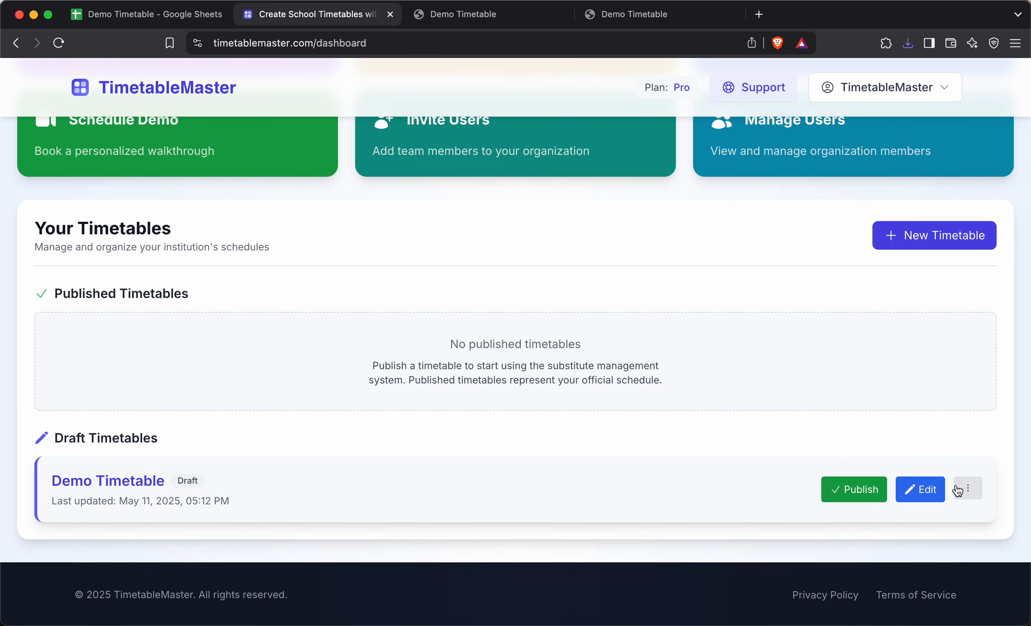
pyautogui.click(967, 489)
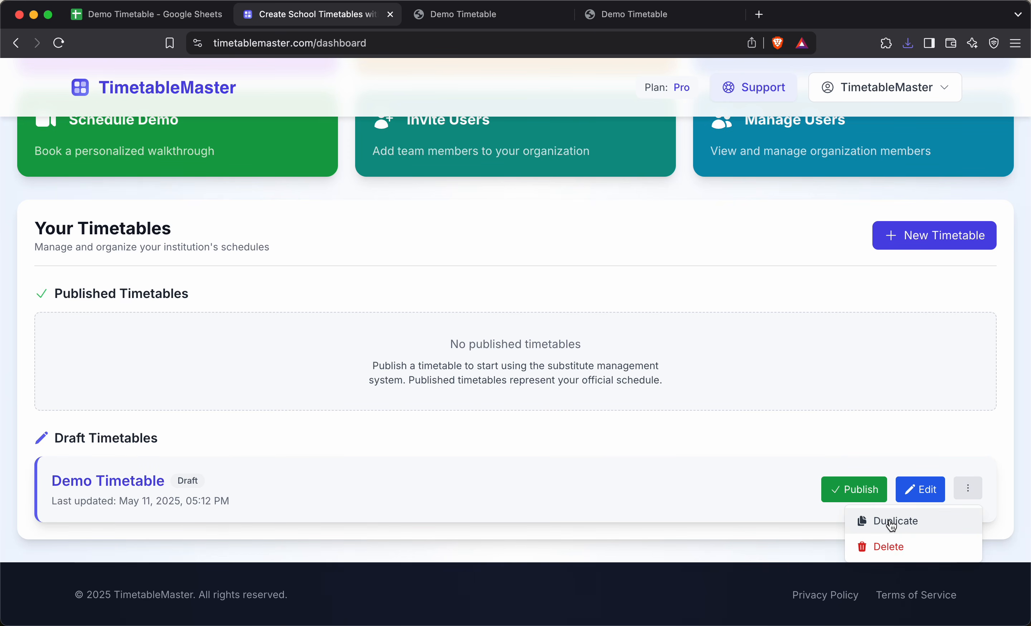
pyautogui.click(892, 523)
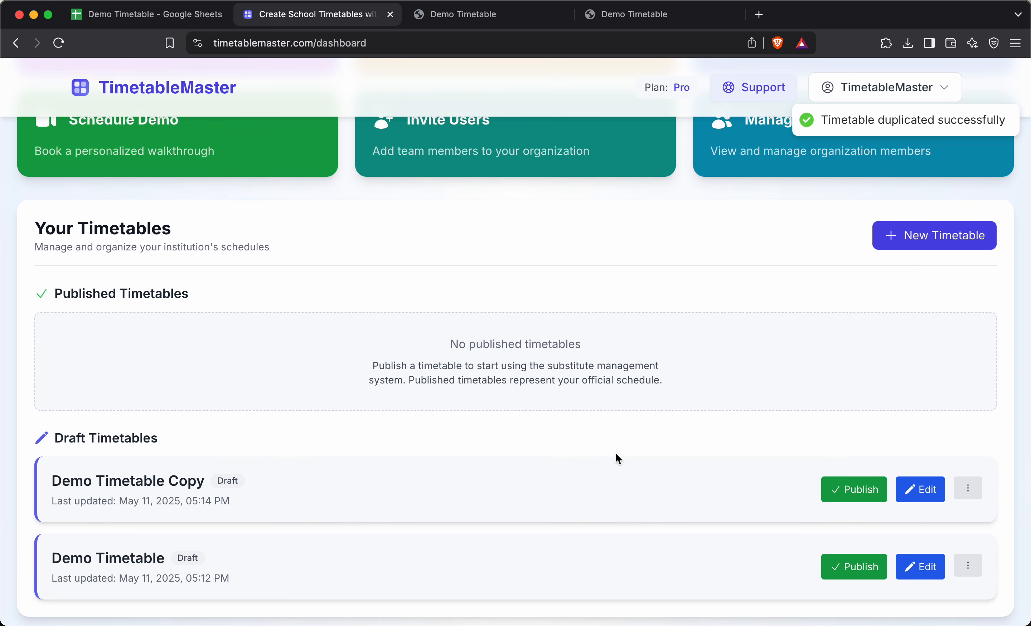
# Open Demo Timetable Copy for editing and look through its teachers, classes, rooms and lessons
pyautogui.scroll(-3, 618, 458)
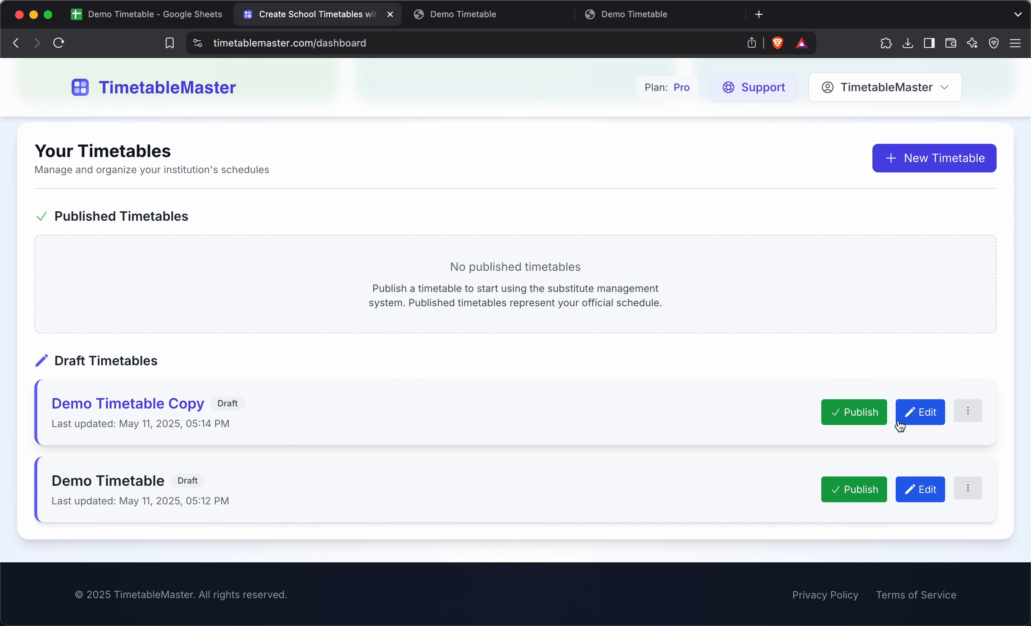
pyautogui.click(922, 415)
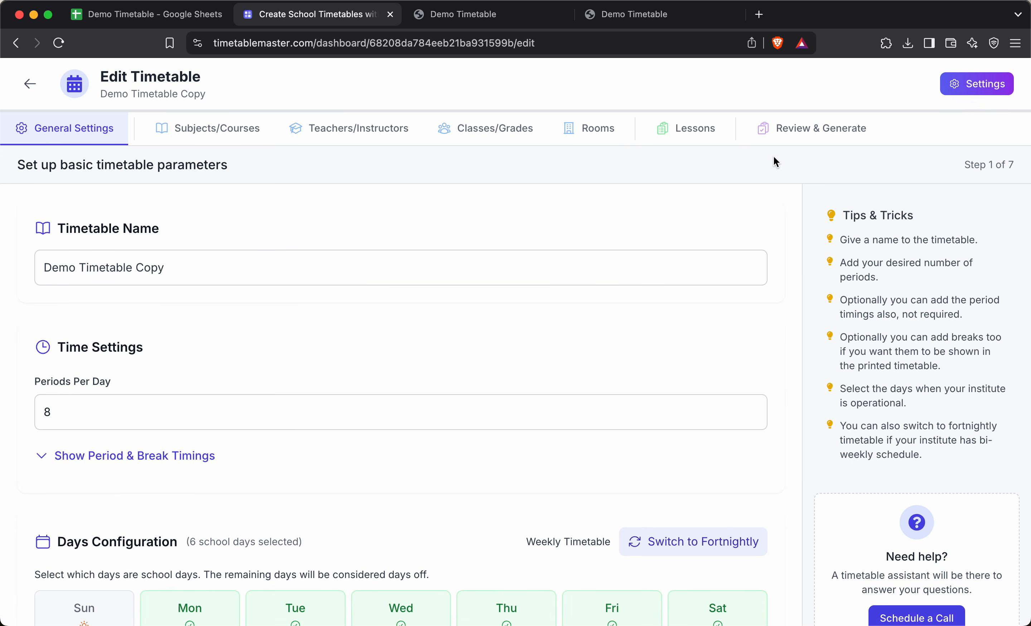
pyautogui.click(405, 128)
pyautogui.click(533, 132)
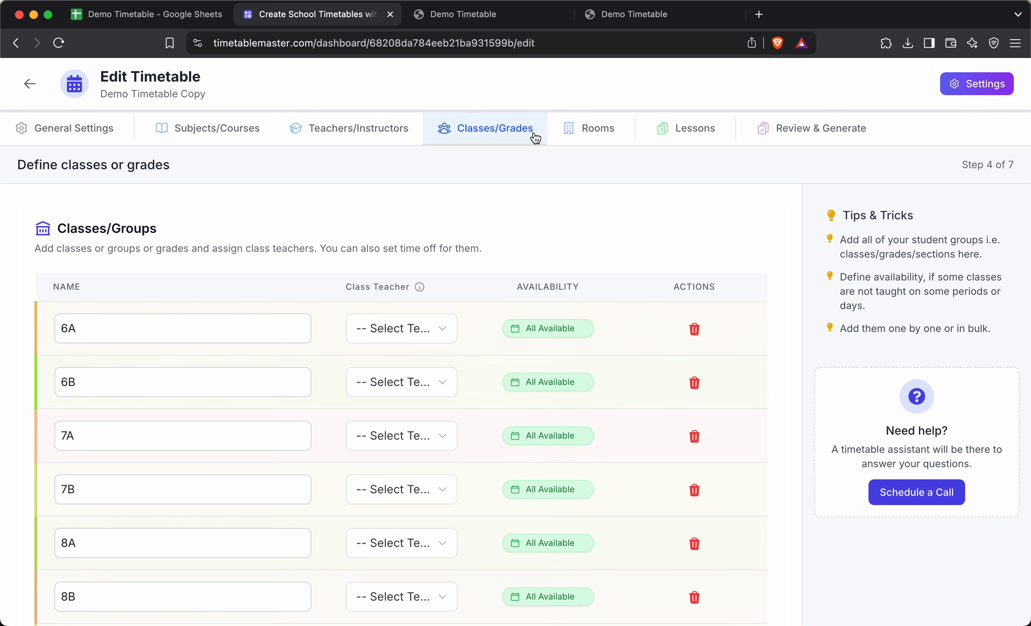
pyautogui.click(588, 130)
pyautogui.click(684, 129)
pyautogui.click(461, 134)
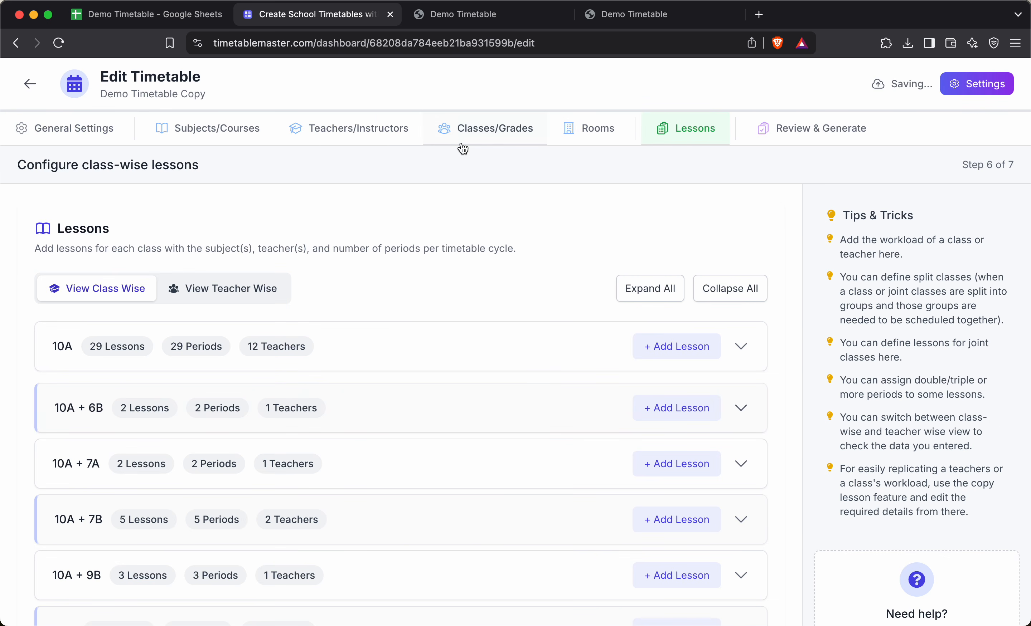
# Review the setup of Demo Timetable Copy and generate its timetable again
pyautogui.click(812, 134)
pyautogui.scroll(-10, 764, 320)
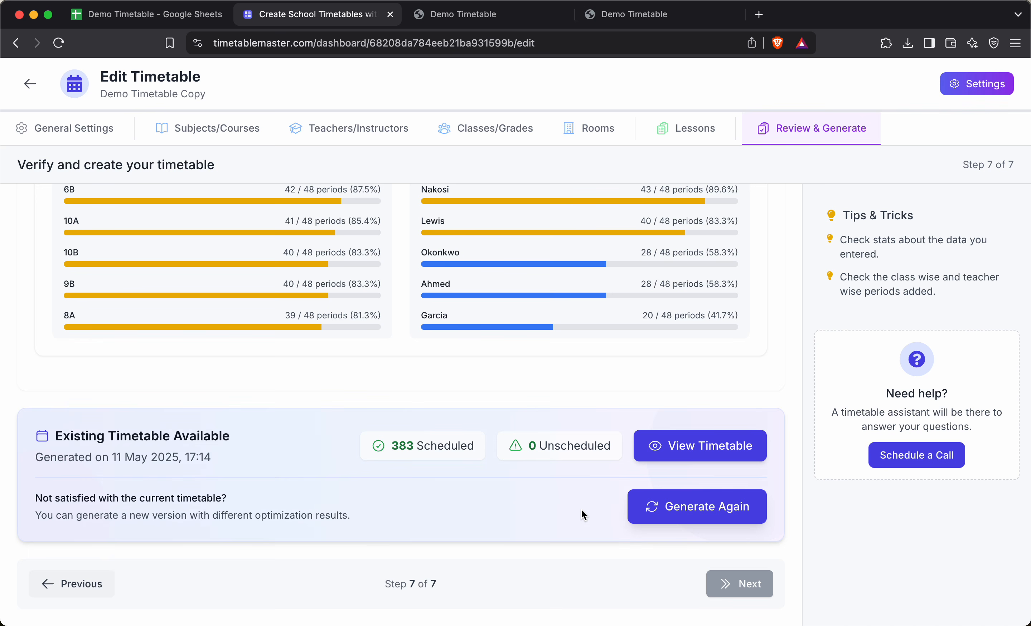
pyautogui.click(688, 519)
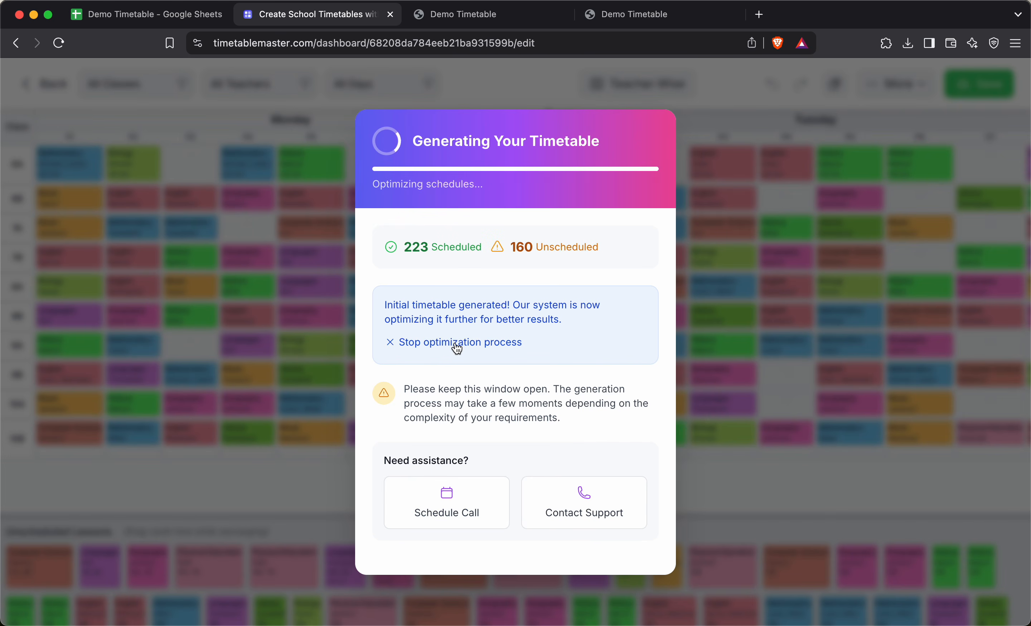
# Stop the optimization process and look through the regenerated timetable across the weekdays
pyautogui.click(457, 348)
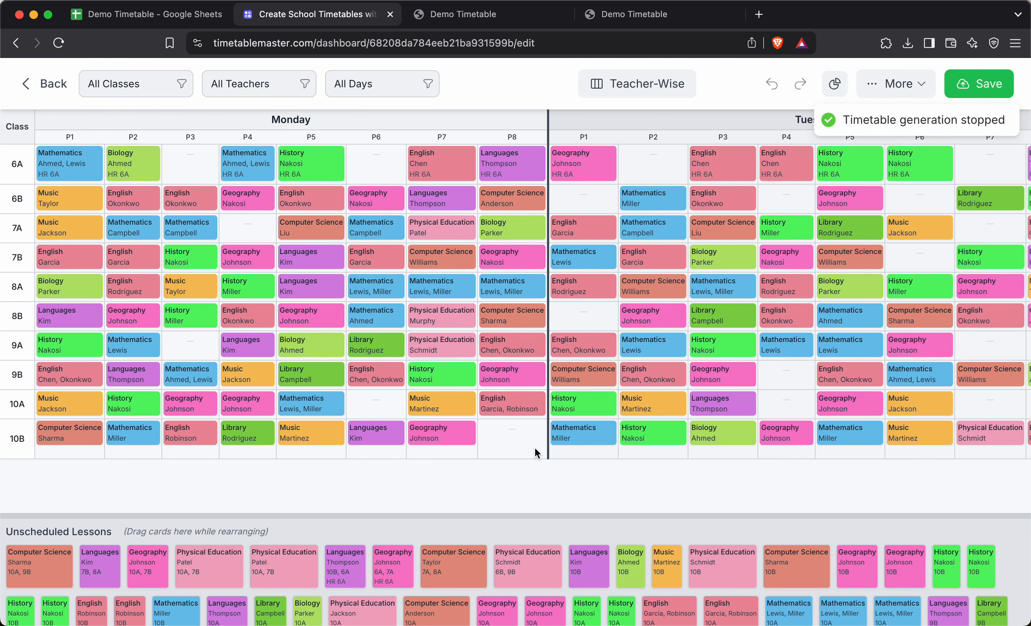
pyautogui.hscroll(5, 535, 448)
pyautogui.hscroll(10, 535, 448)
pyautogui.hscroll(-5, 534, 448)
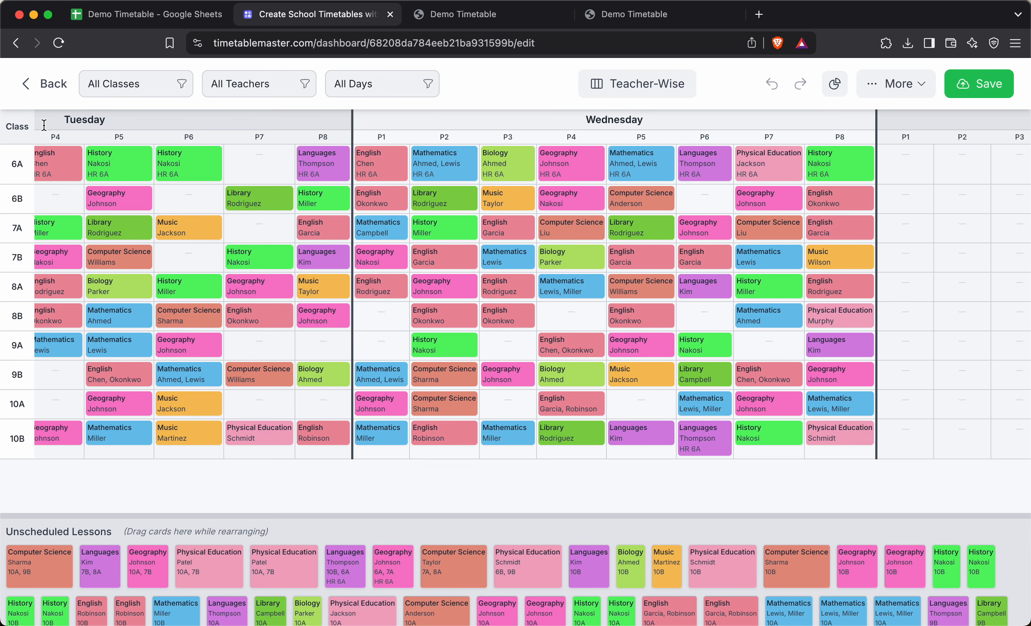
# Leave Demo Timetable Copy for the dashboard and review its published and draft timetable sections
pyautogui.click(33, 86)
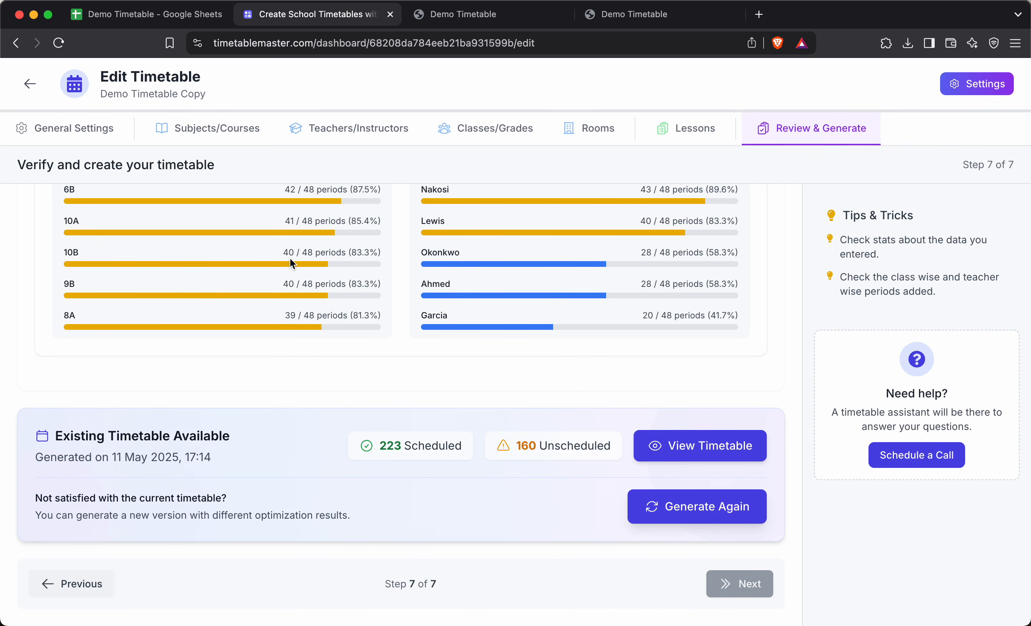
pyautogui.click(33, 88)
pyautogui.scroll(-9, 345, 345)
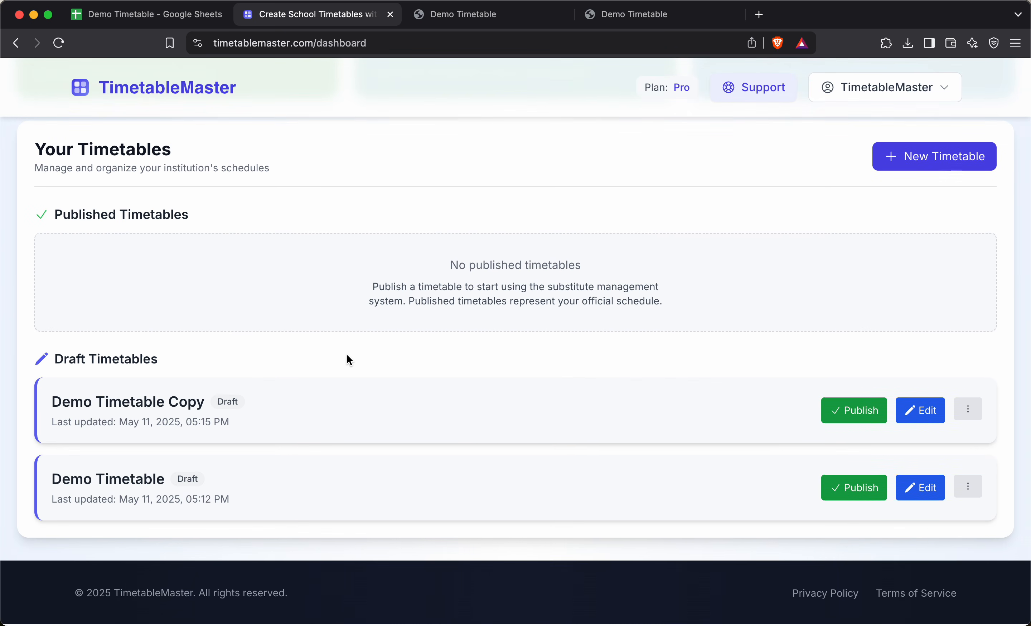
pyautogui.scroll(2, 347, 355)
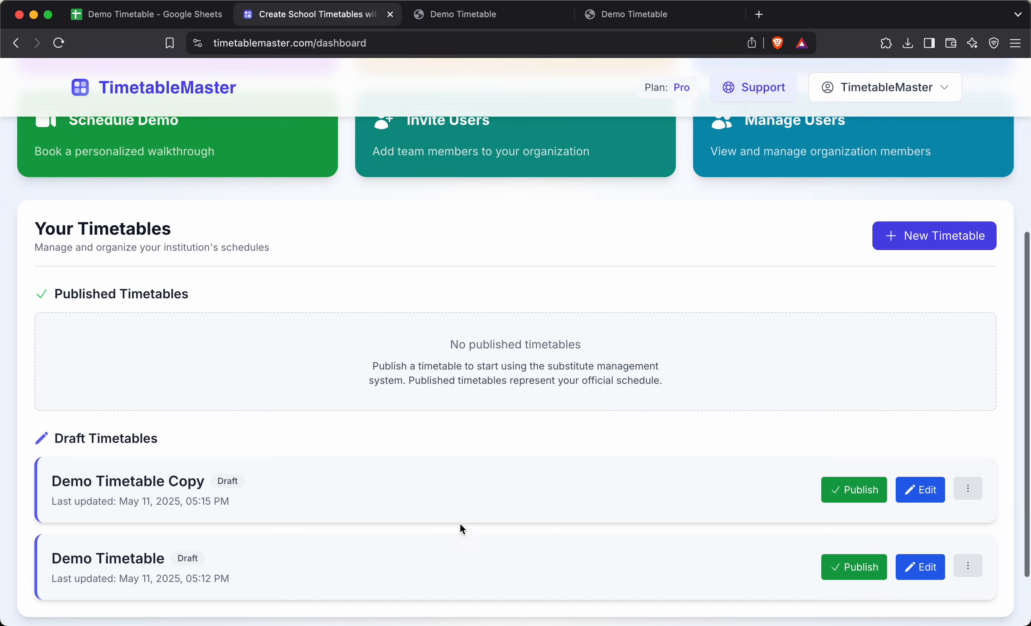
pyautogui.scroll(2, 462, 529)
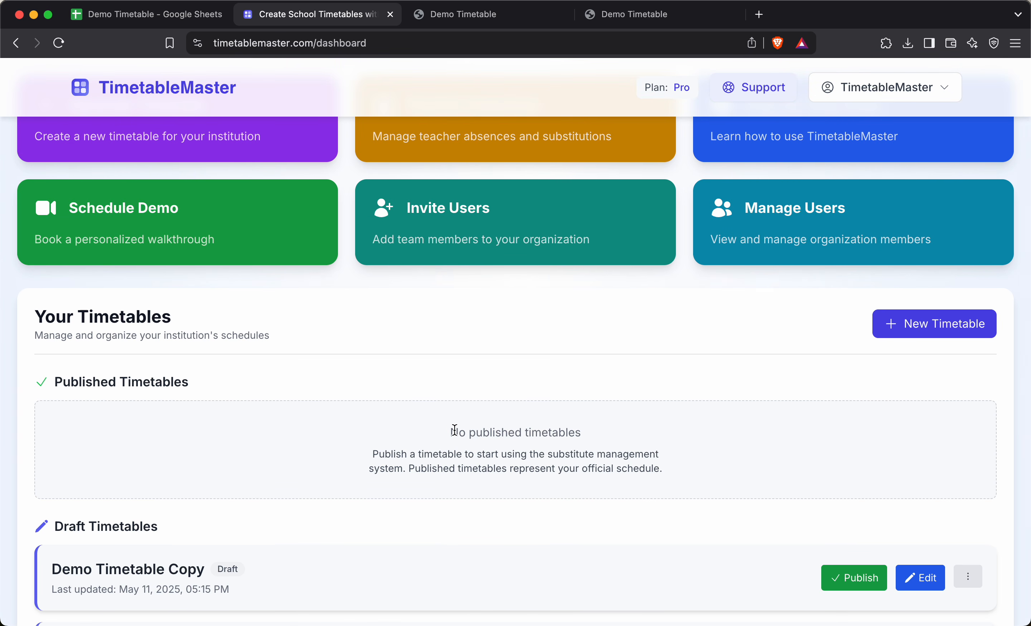
pyautogui.moveTo(455, 430); pyautogui.dragTo(563, 433)
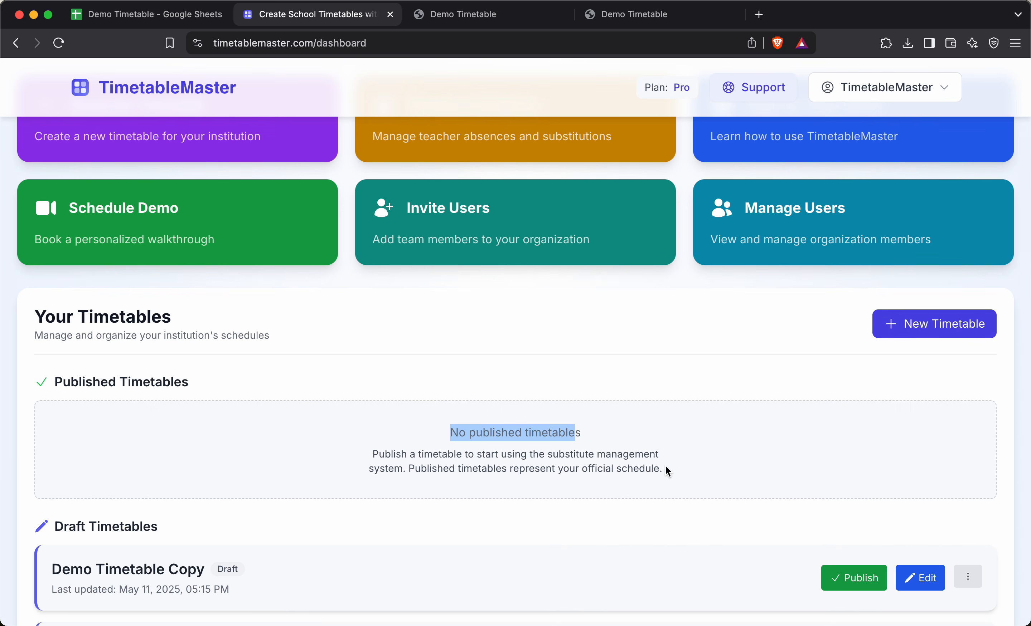
# Publish the Demo Timetable draft as the official schedule
pyautogui.scroll(-2, 665, 467)
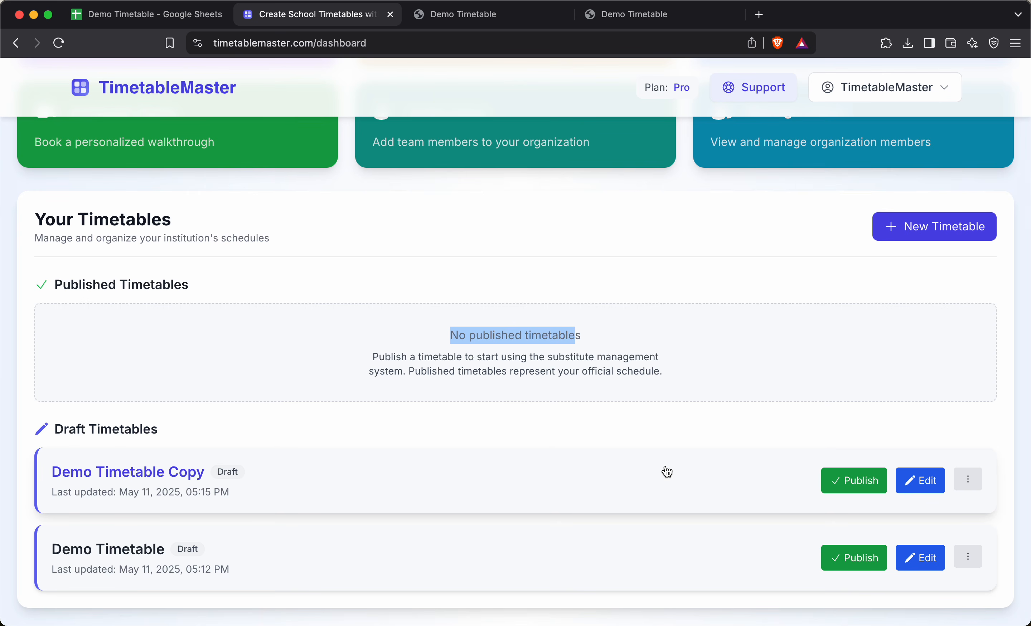
pyautogui.click(841, 561)
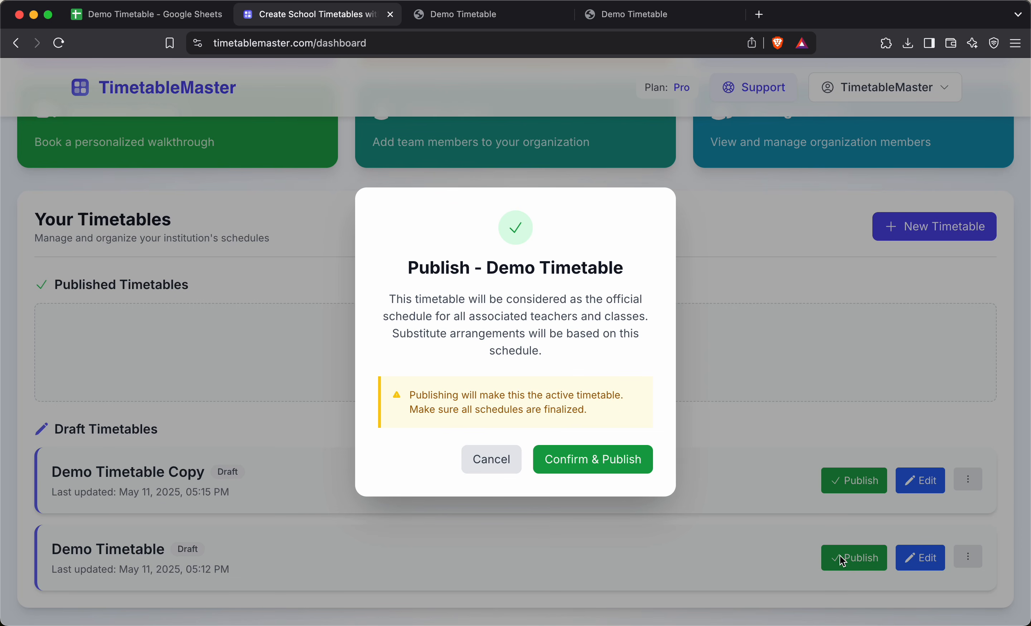
pyautogui.click(587, 455)
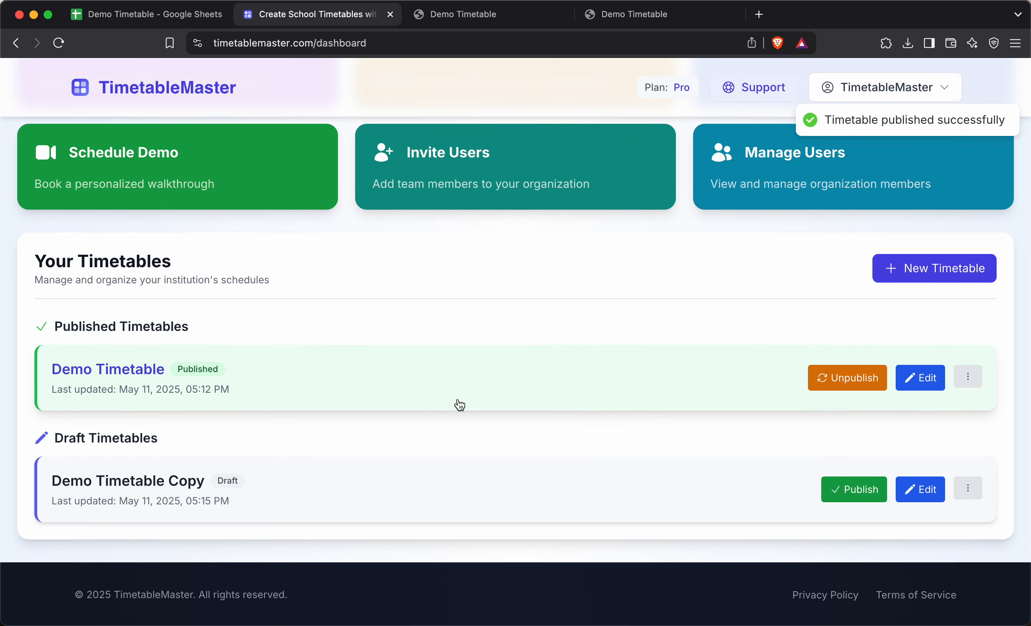
# Open Teacher Substitute management from the dashboard and show the schedule of the second listed teacher
pyautogui.scroll(5, 429, 301)
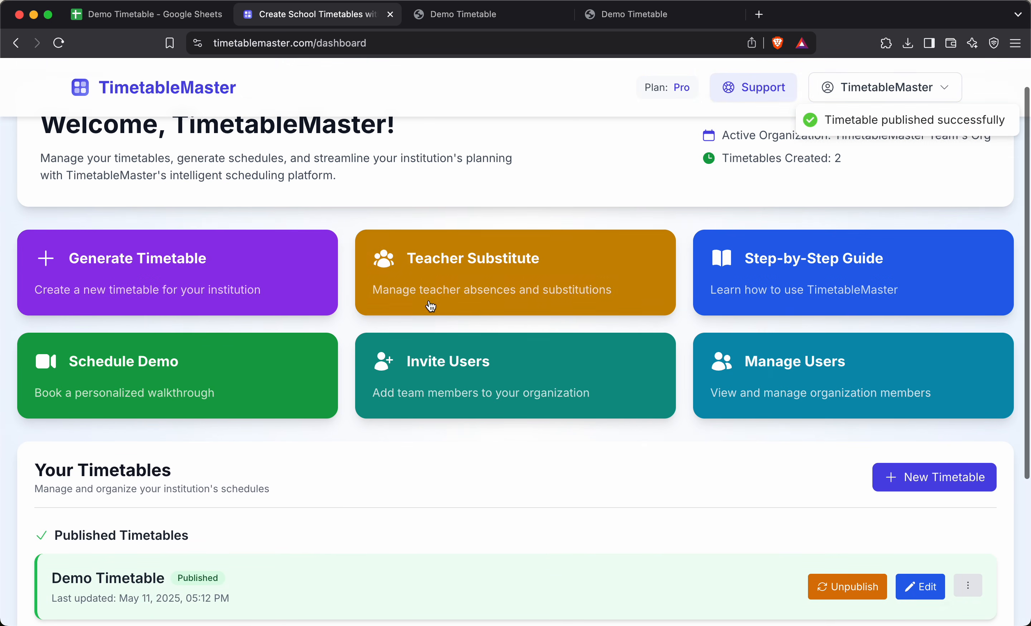
pyautogui.click(519, 276)
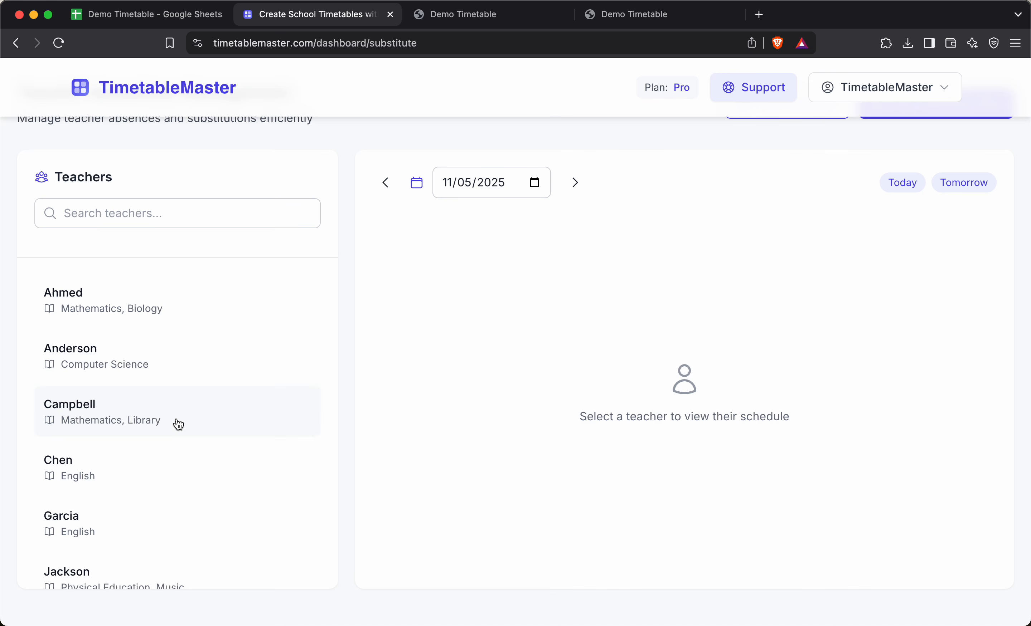
pyautogui.scroll(-3, 177, 423)
pyautogui.scroll(3, 134, 329)
pyautogui.click(136, 359)
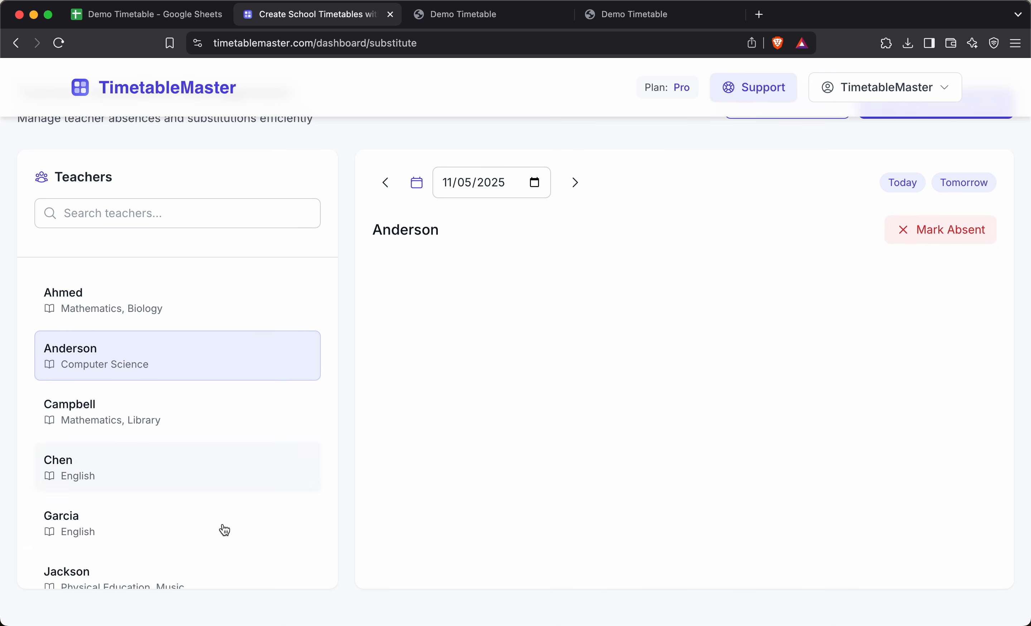
# Set the substitute schedule date to 12/05/2025 and show the periods of the teacher listed under Geography
pyautogui.click(576, 186)
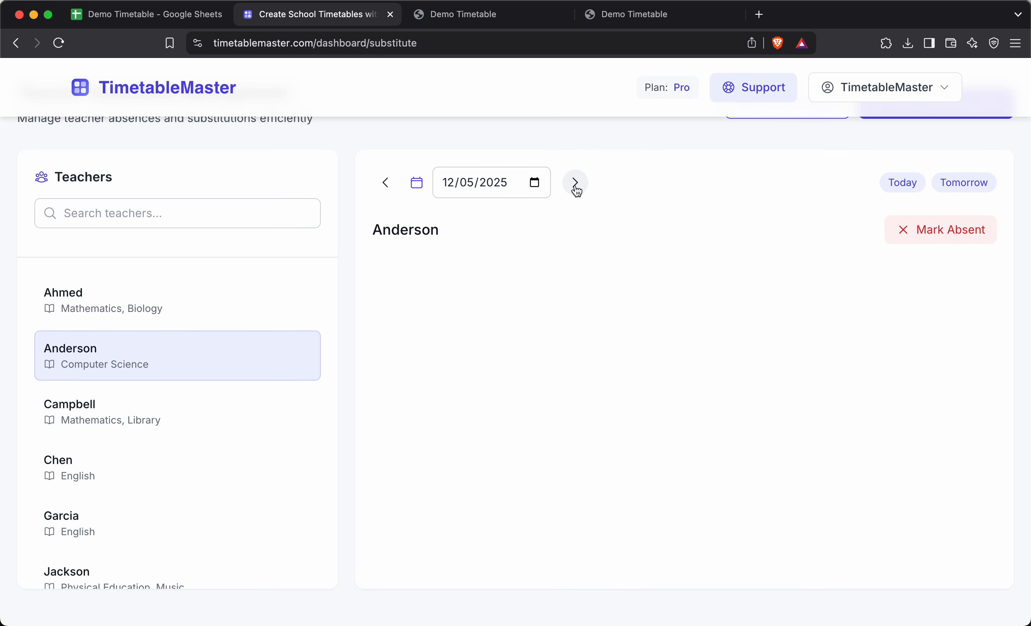
pyautogui.click(576, 186)
pyautogui.scroll(-5, 219, 396)
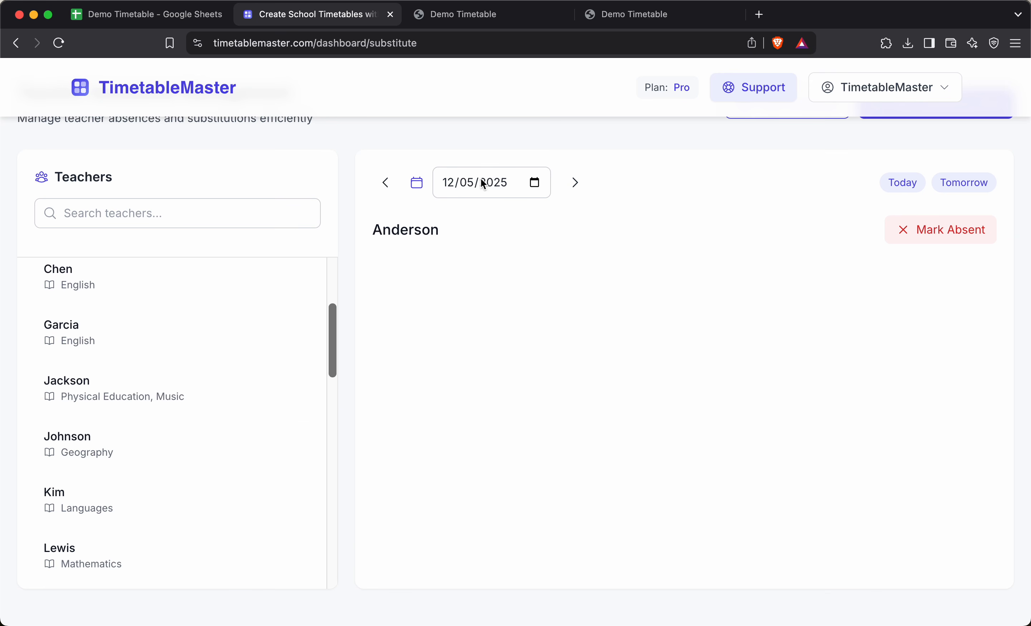
pyautogui.click(132, 444)
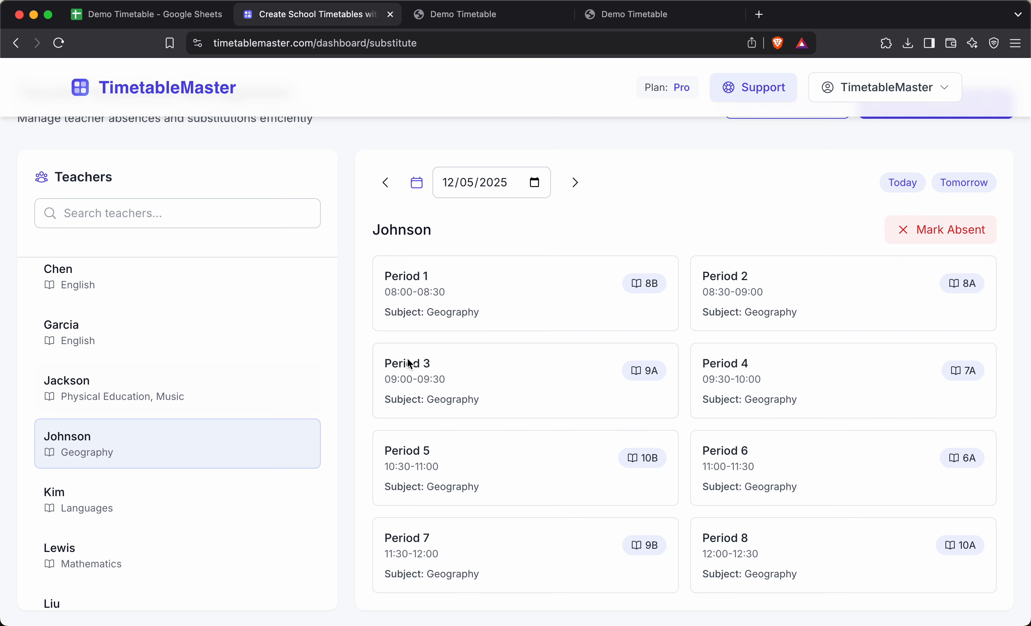
pyautogui.scroll(2, 545, 367)
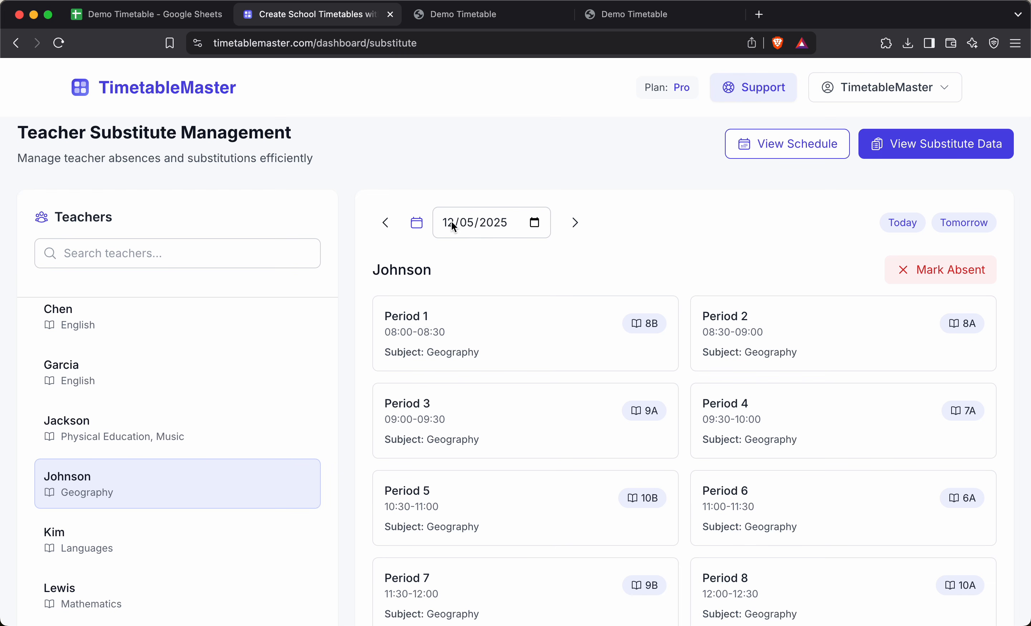
# Start an absence for the Geography teacher limited to specific periods and choose Period 1 with class 8B
pyautogui.click(961, 271)
pyautogui.click(658, 177)
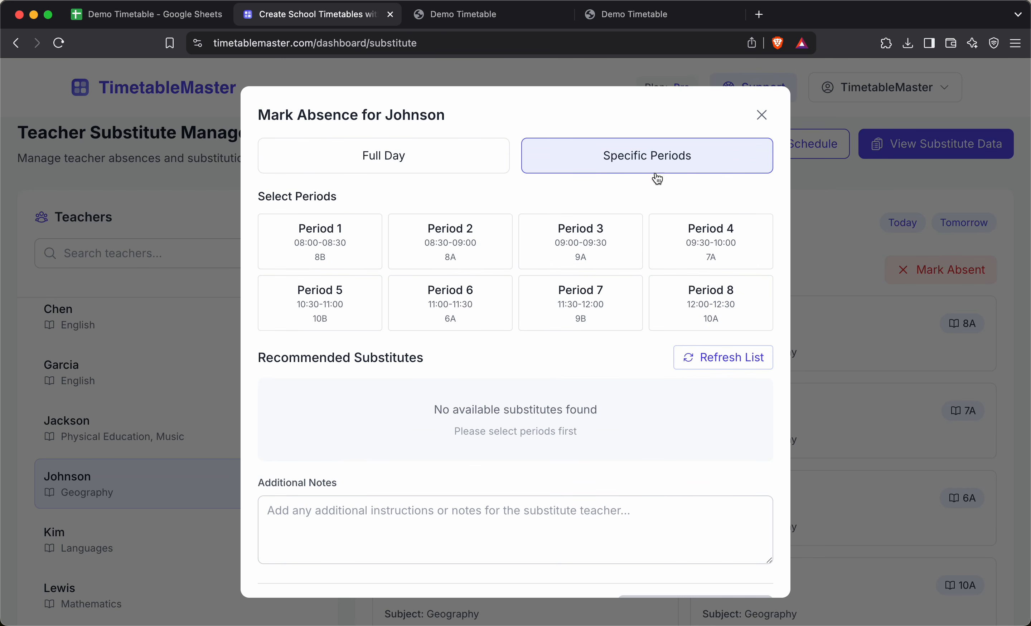
pyautogui.click(363, 238)
# Review the recommended substitutes for Period 1 and select the Languages teacher with the 24% match
pyautogui.scroll(-3, 467, 537)
pyautogui.scroll(2, 466, 535)
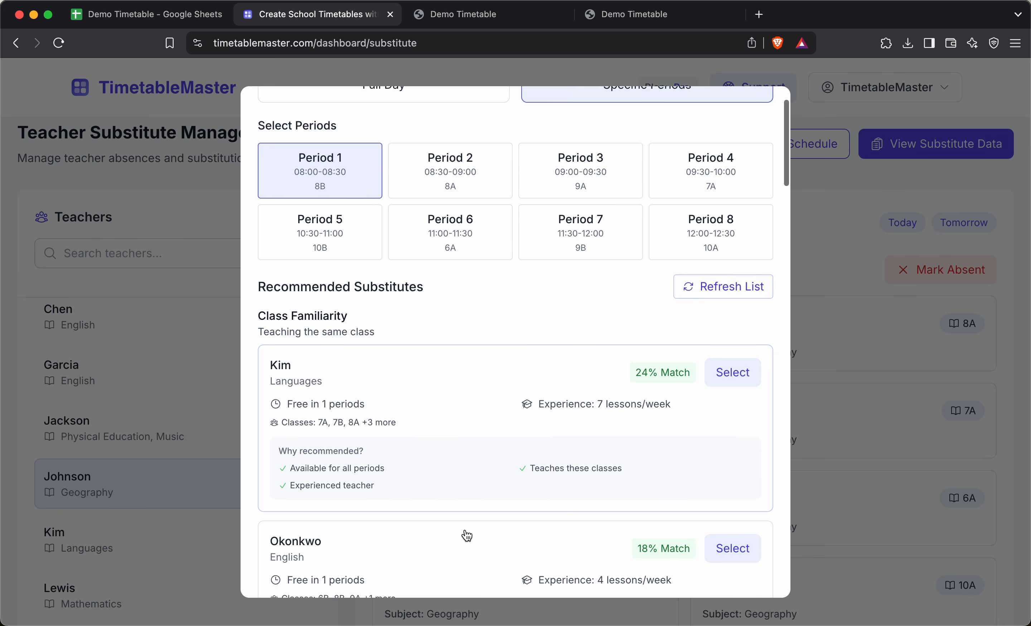
pyautogui.scroll(-3, 466, 535)
pyautogui.scroll(1, 467, 535)
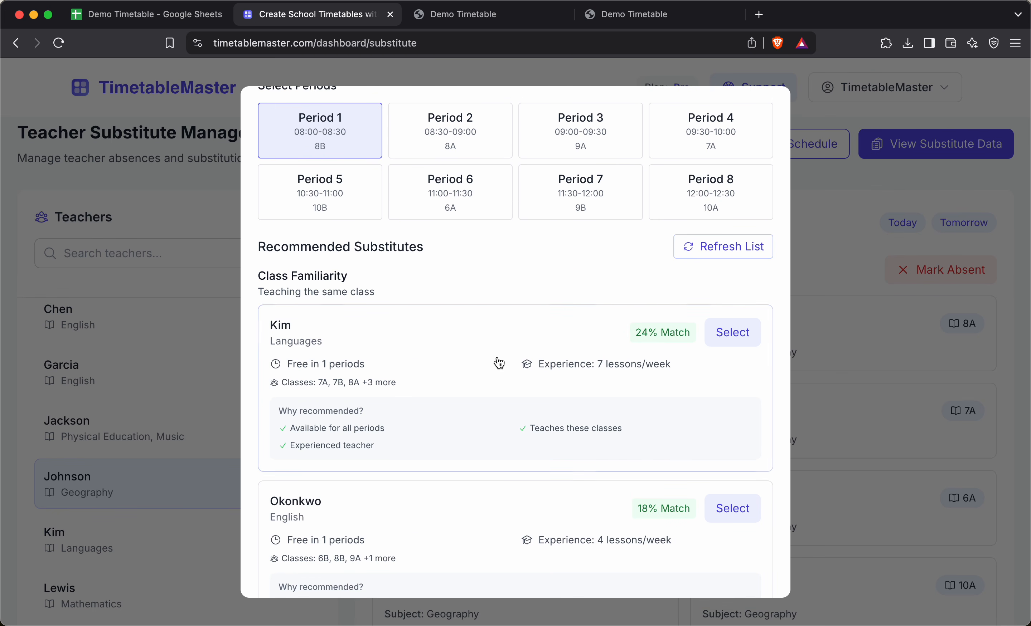
pyautogui.scroll(3, 421, 352)
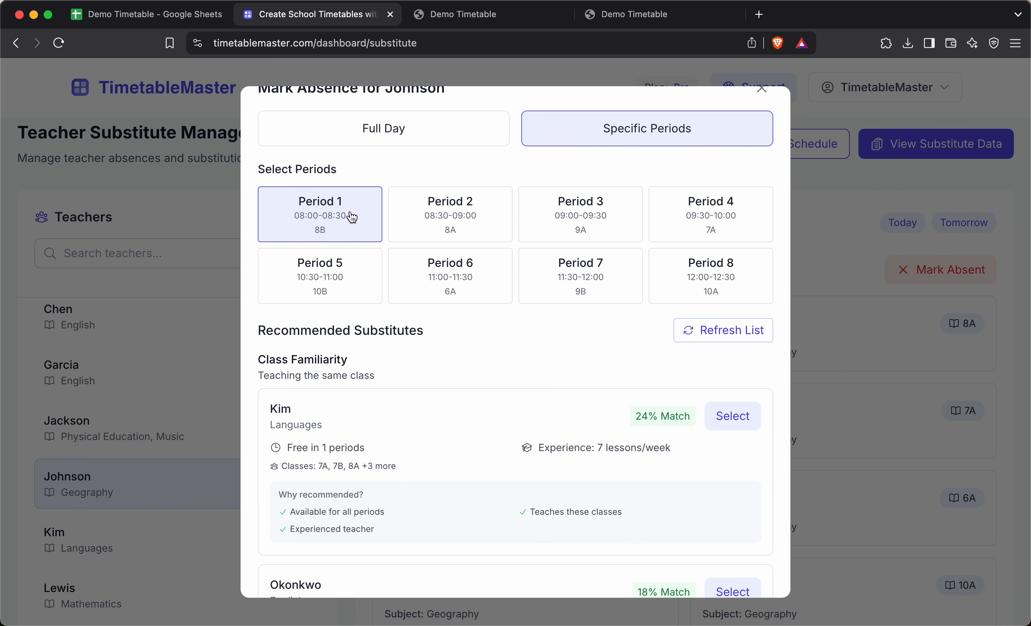
pyautogui.scroll(-3, 436, 395)
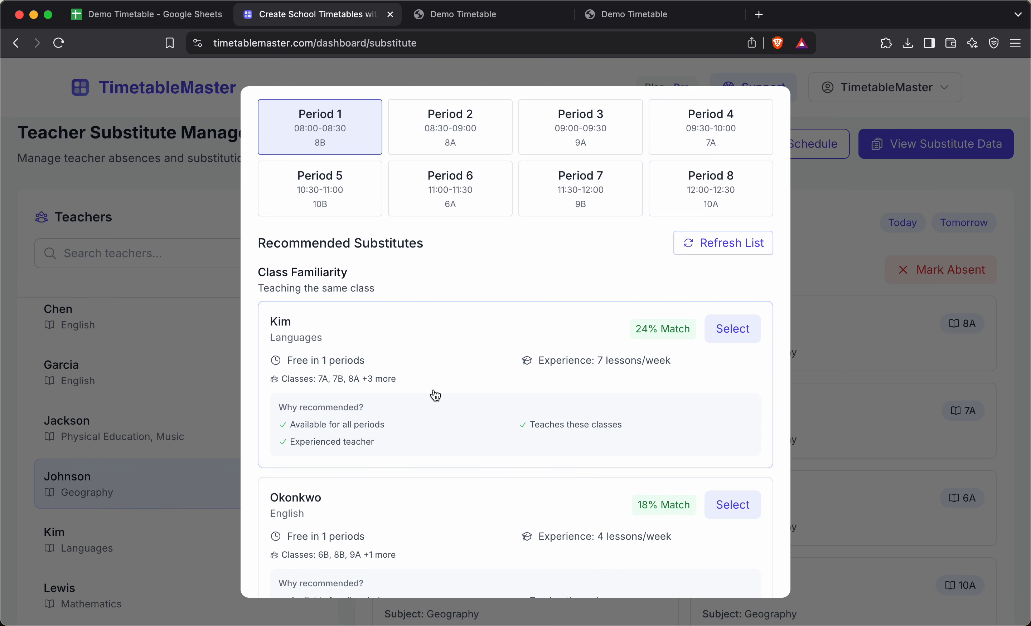
pyautogui.click(754, 330)
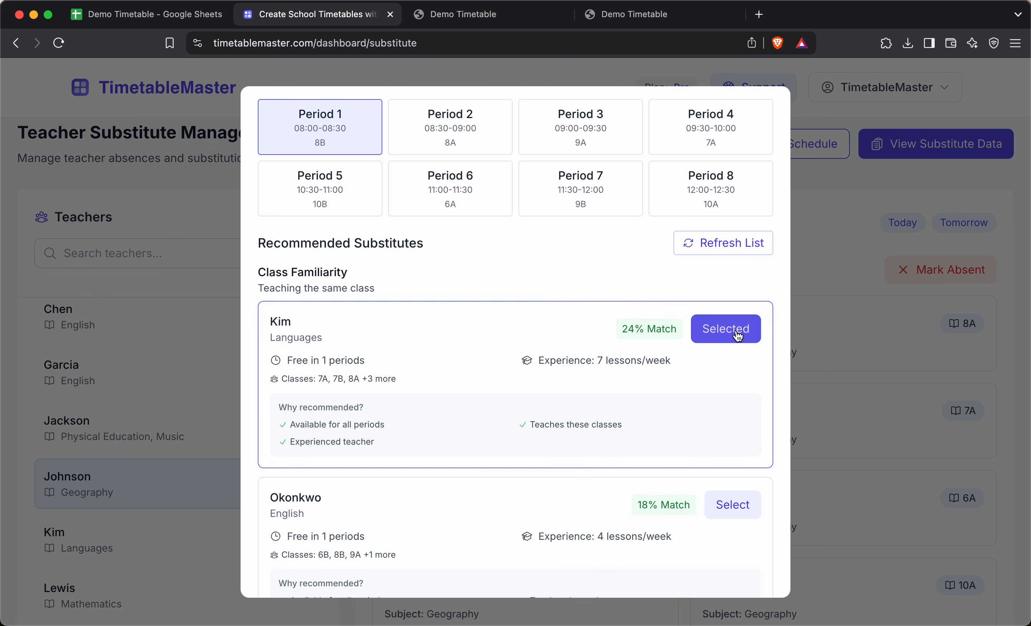
# Leave the additional notes empty and confirm the selected substitute for Period 1
pyautogui.scroll(-20, 687, 428)
pyautogui.scroll(-15, 527, 553)
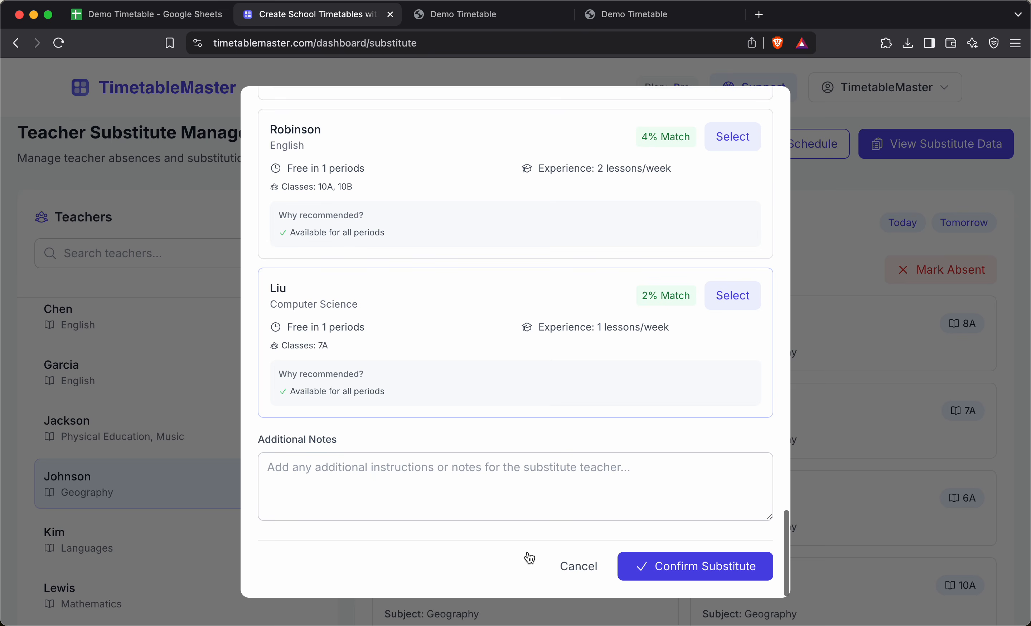
pyautogui.click(439, 495)
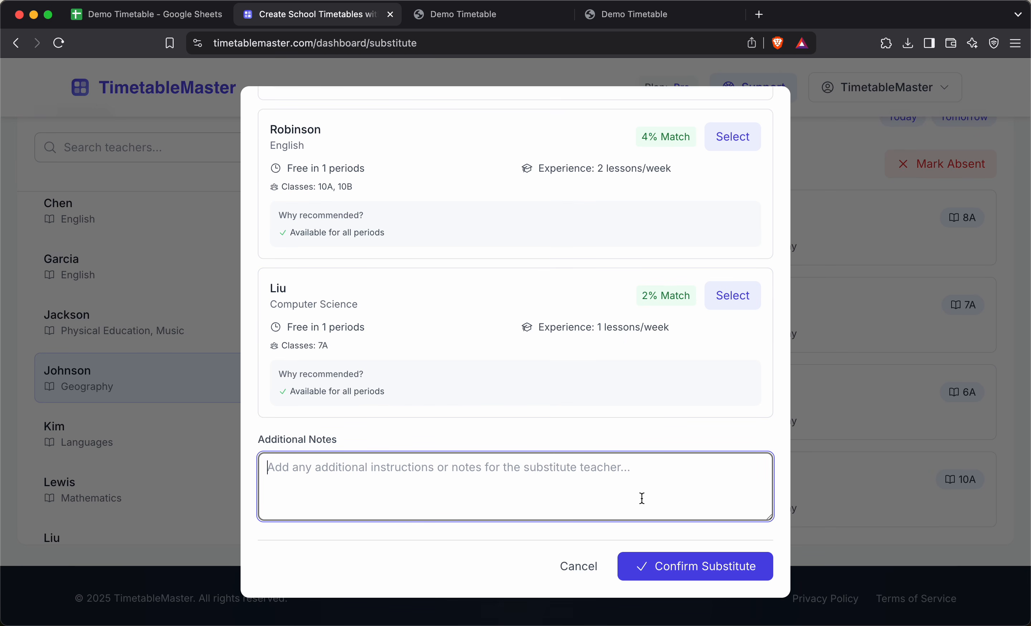
pyautogui.click(674, 572)
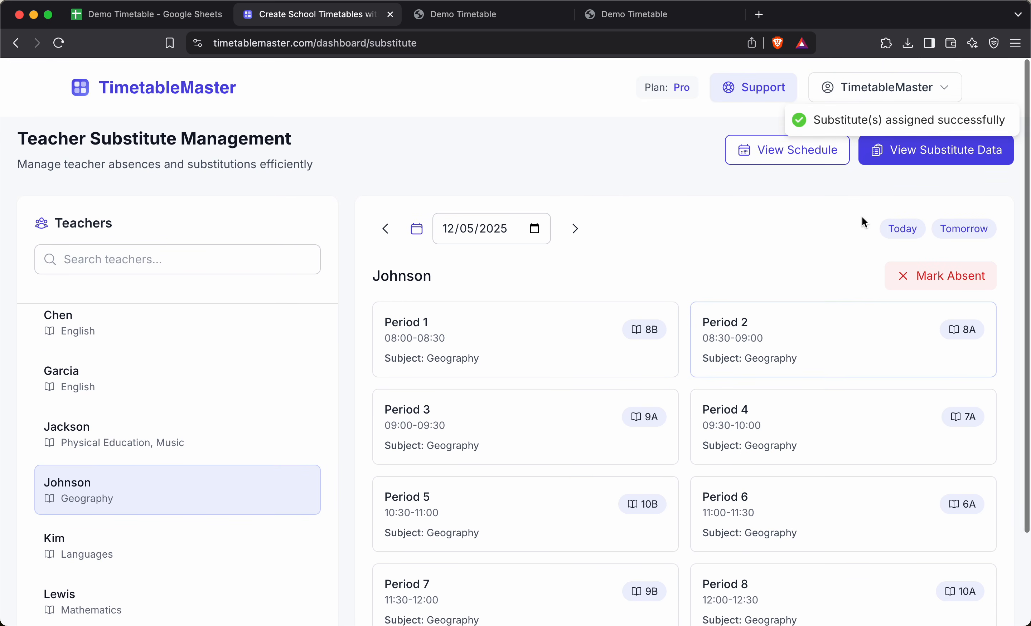
# View the substitute assignment data, expanding the details of the 12/05/2025 assignment and collapsing them again
pyautogui.click(916, 151)
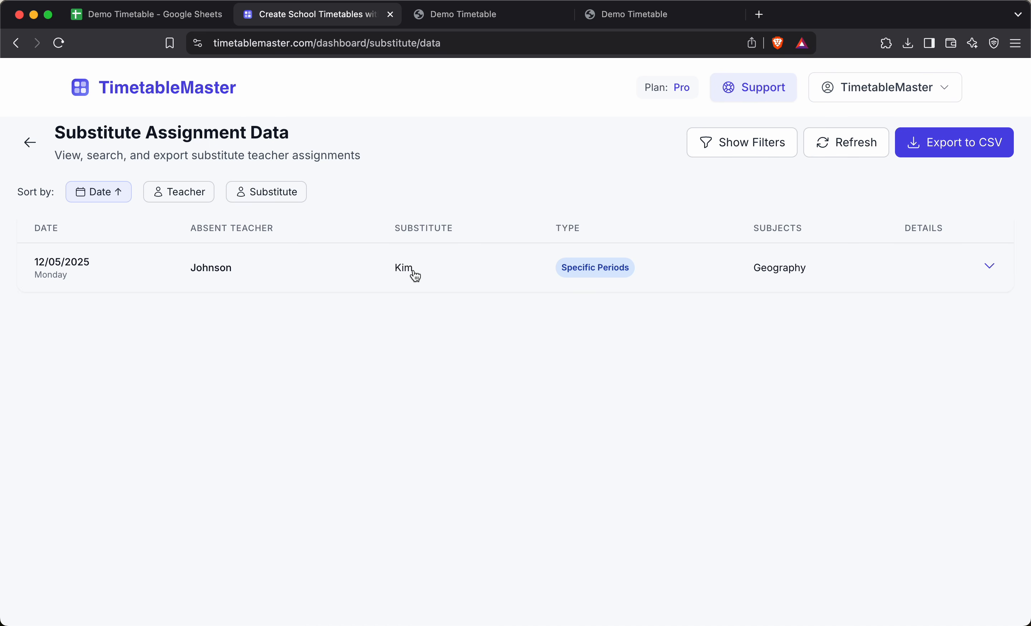
pyautogui.click(987, 269)
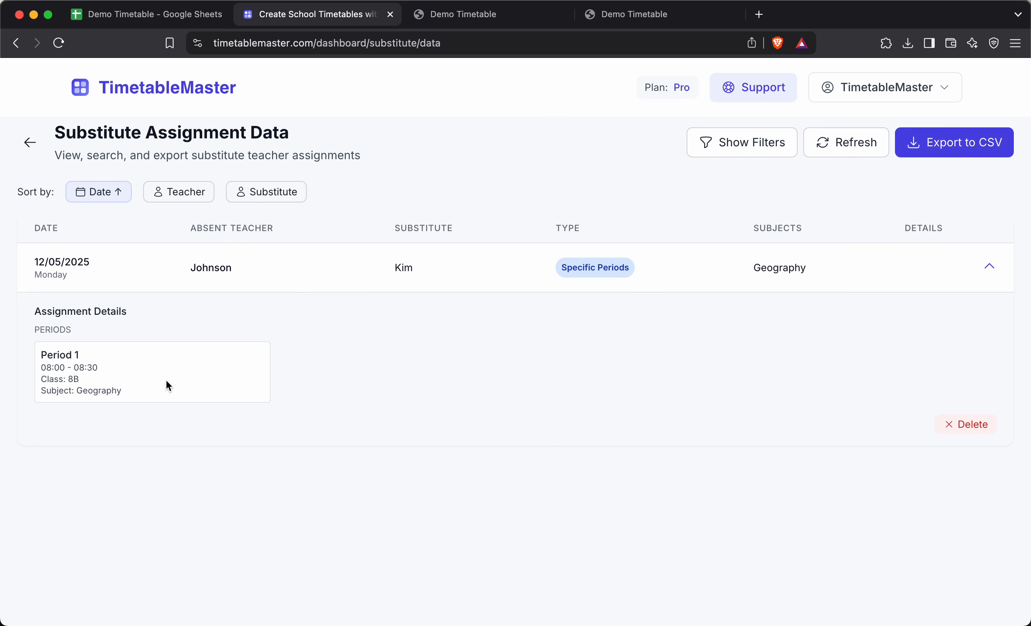
pyautogui.click(989, 268)
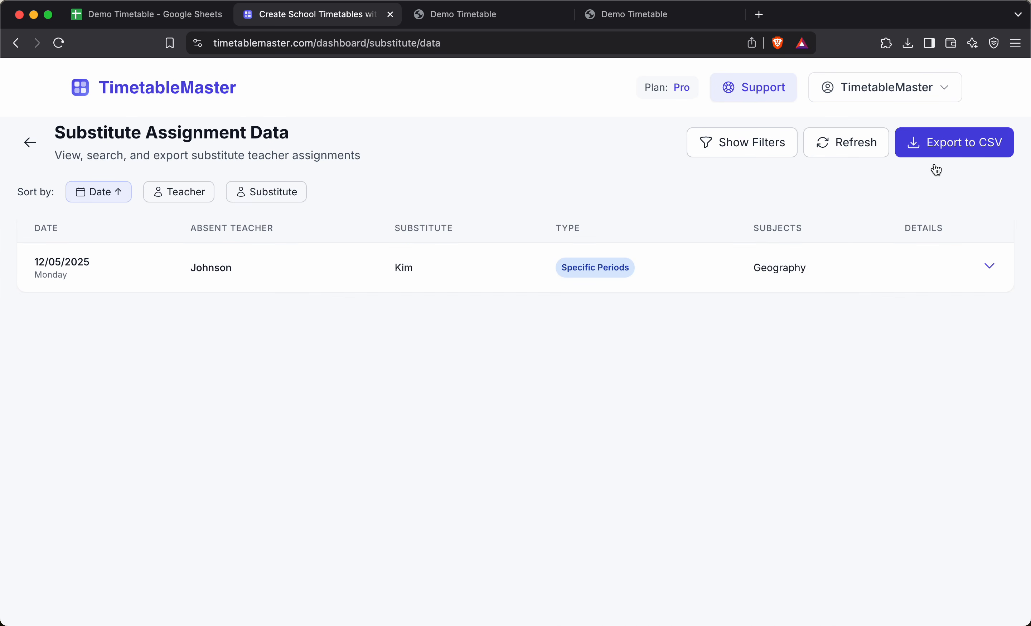
# Leave the substitute assignment data and return to the dashboard's list of timetables
pyautogui.click(29, 145)
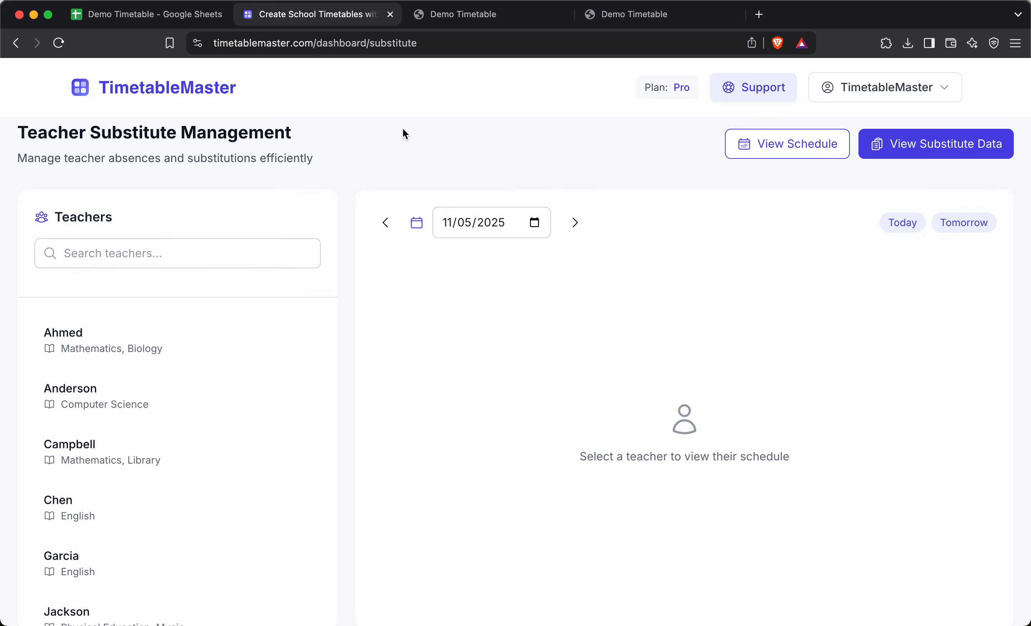
pyautogui.click(888, 96)
pyautogui.click(872, 131)
pyautogui.scroll(-3, 705, 399)
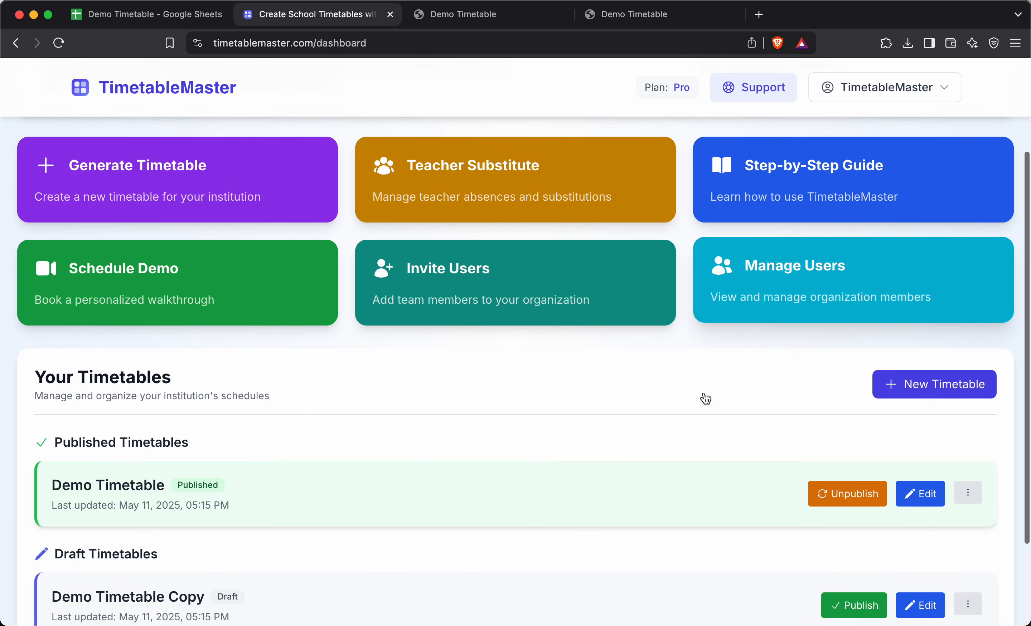